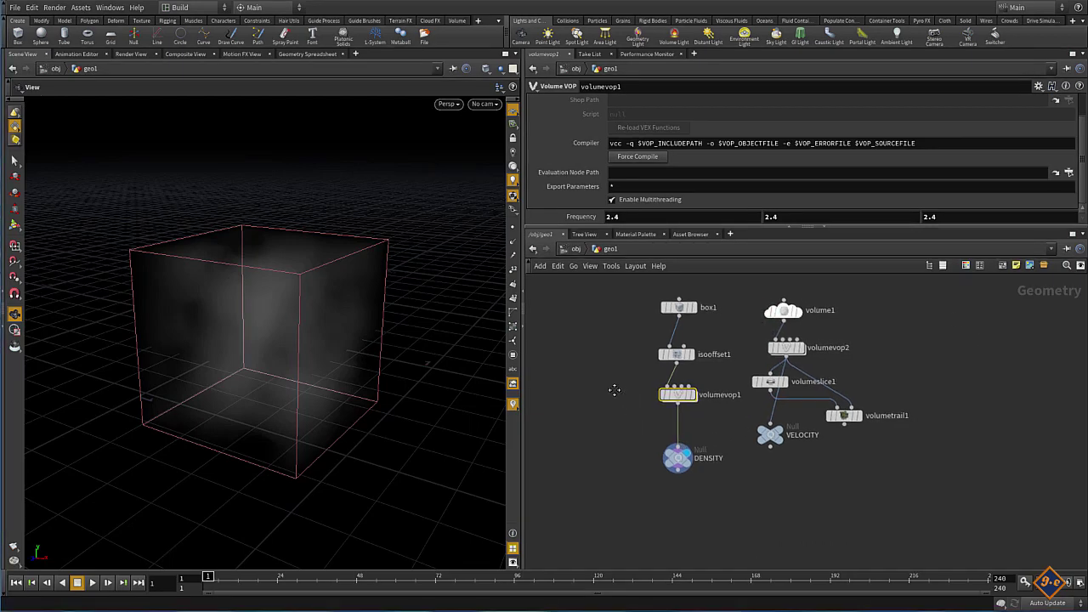
# Select the DENSITY null in geo1 and bring up the TAB add-node menu beside it.
pyautogui.moveTo(589, 379); pyautogui.dragTo(575, 367, button='middle')
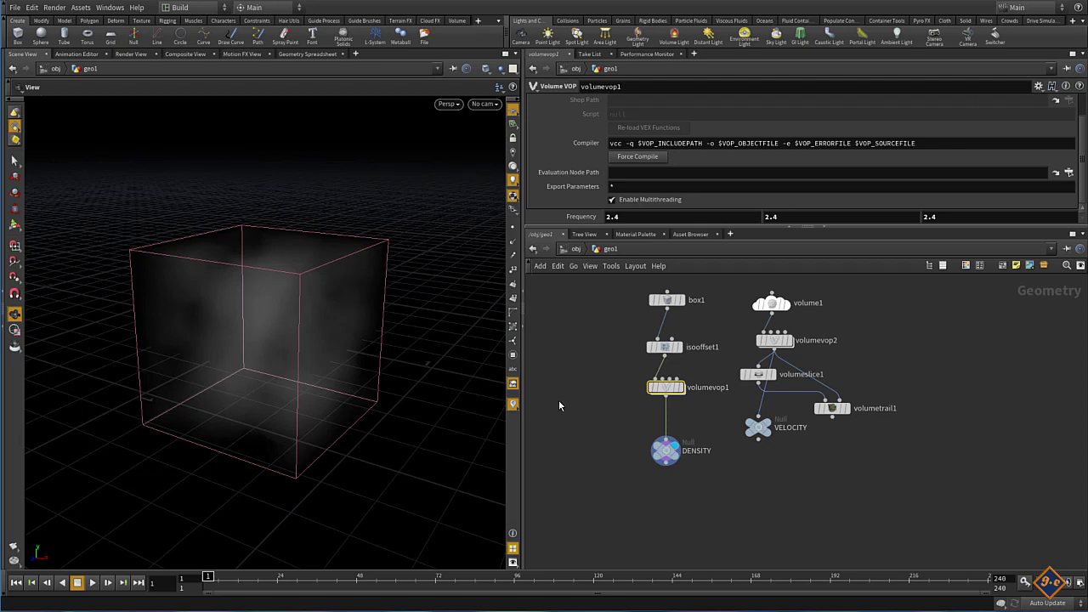
pyautogui.moveTo(598, 429); pyautogui.dragTo(714, 474)
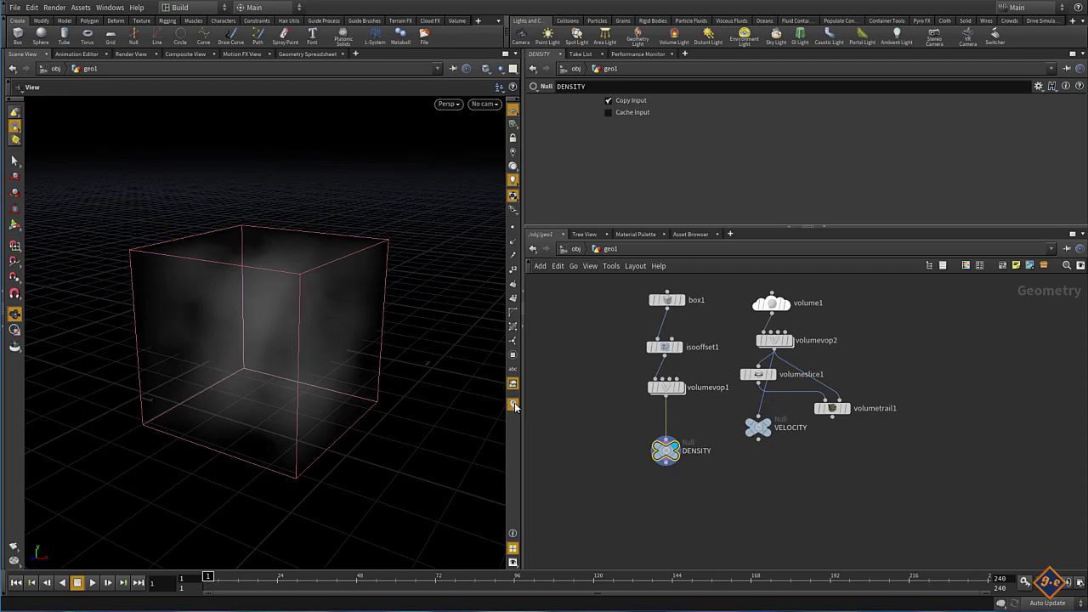
pyautogui.moveTo(802, 465); pyautogui.dragTo(741, 501, button='middle')
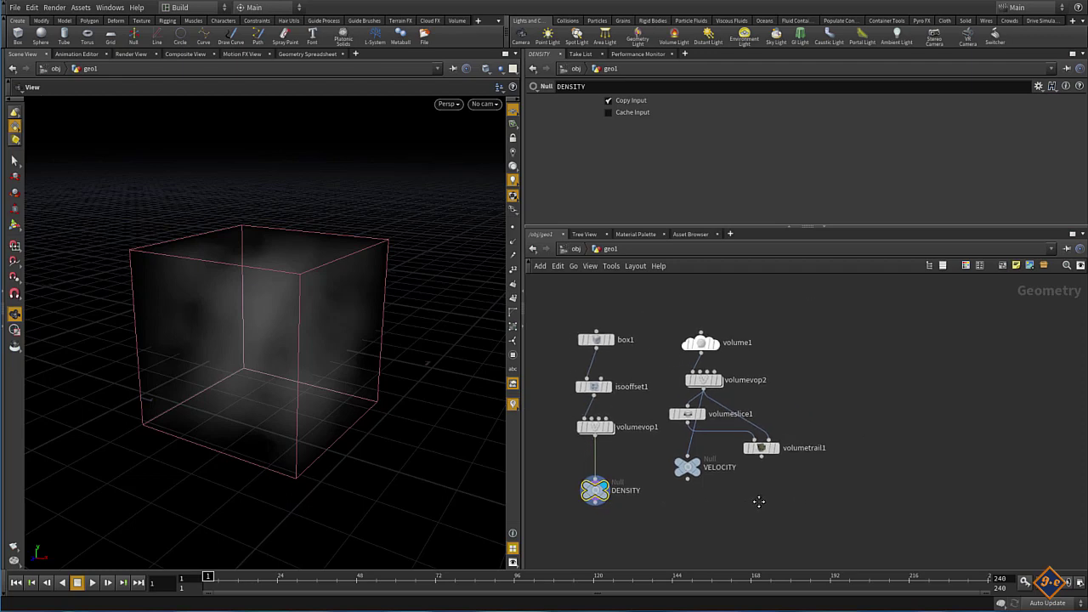
pyautogui.press('Tab')
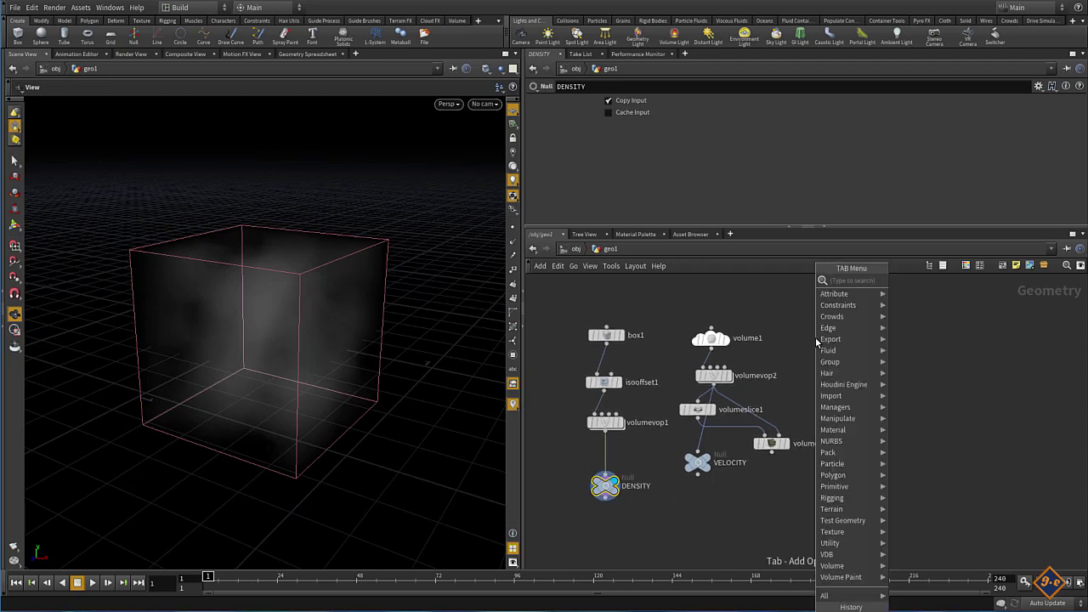
# Create dopnet1 from the 'dop' search and place it near the box1 and DENSITY nodes.
pyautogui.write('dop')
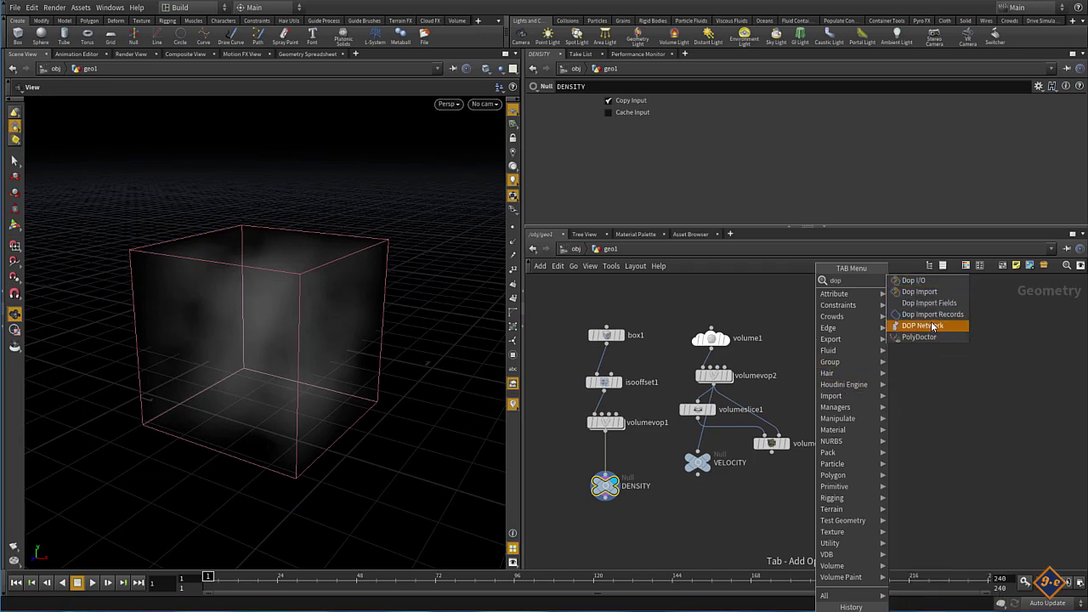
pyautogui.click(933, 326)
pyautogui.click(891, 343)
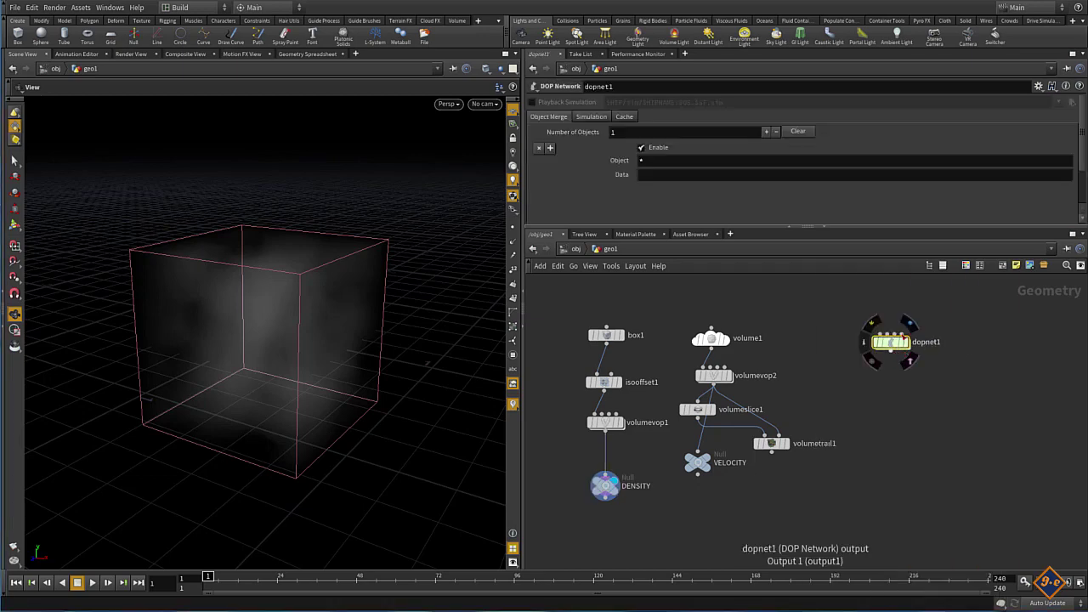
pyautogui.scroll(3, 889, 344)
pyautogui.scroll(-2, 889, 344)
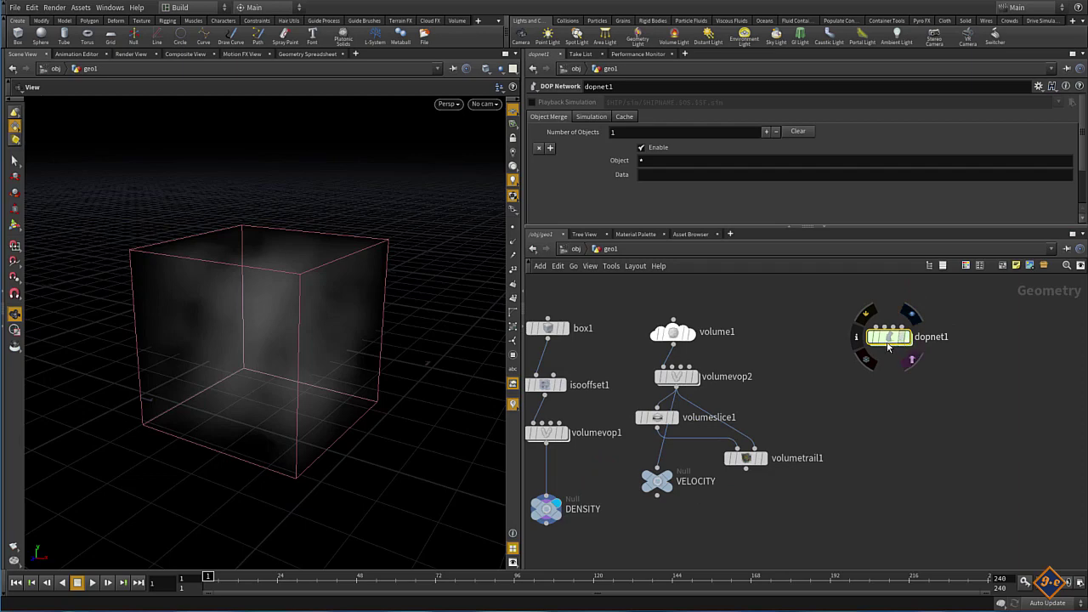
pyautogui.moveTo(889, 344); pyautogui.dragTo(851, 348)
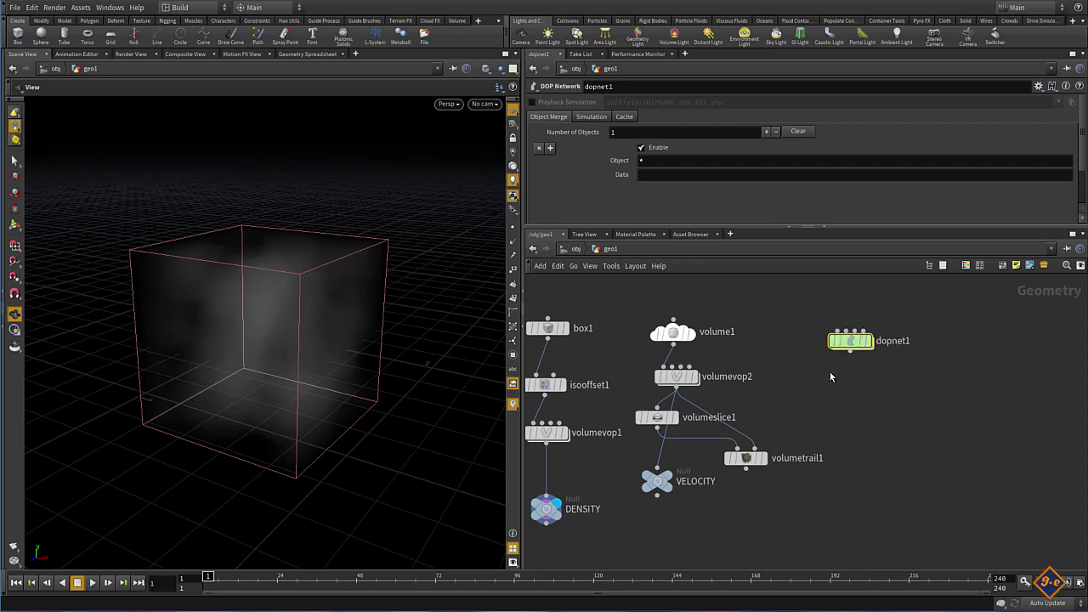
pyautogui.scroll(2, 854, 347)
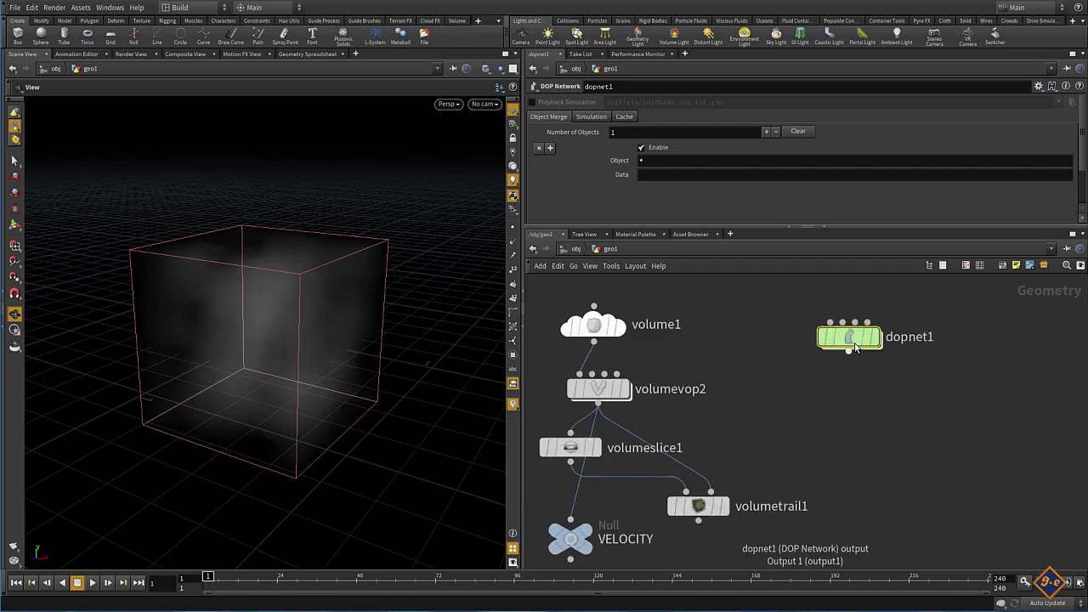
pyautogui.scroll(-2, 855, 346)
pyautogui.scroll(3, 850, 347)
pyautogui.scroll(-2, 773, 365)
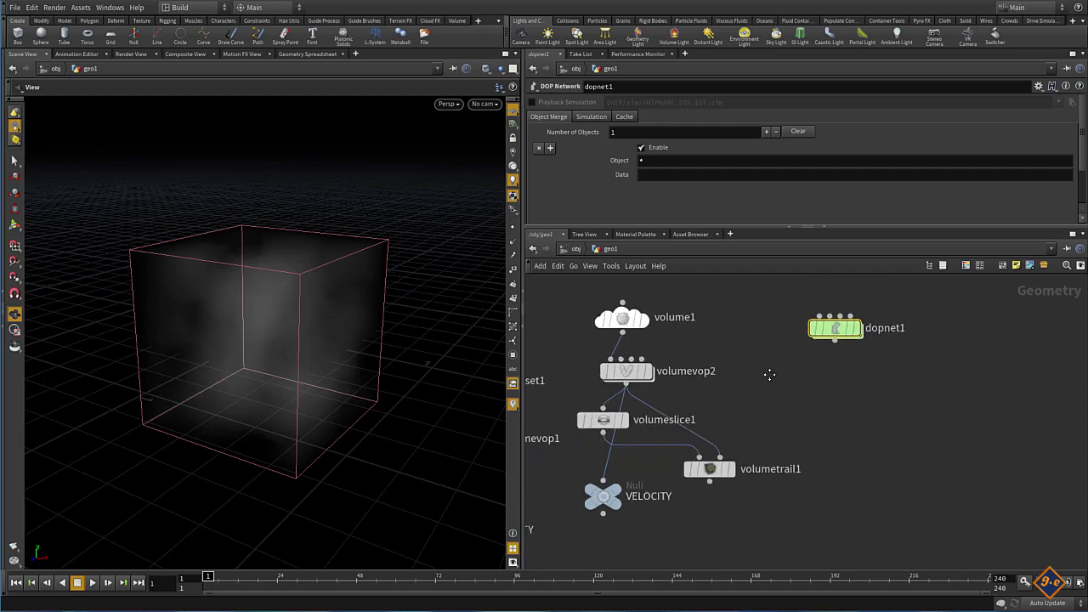
pyautogui.moveTo(770, 374); pyautogui.dragTo(802, 375, button='middle')
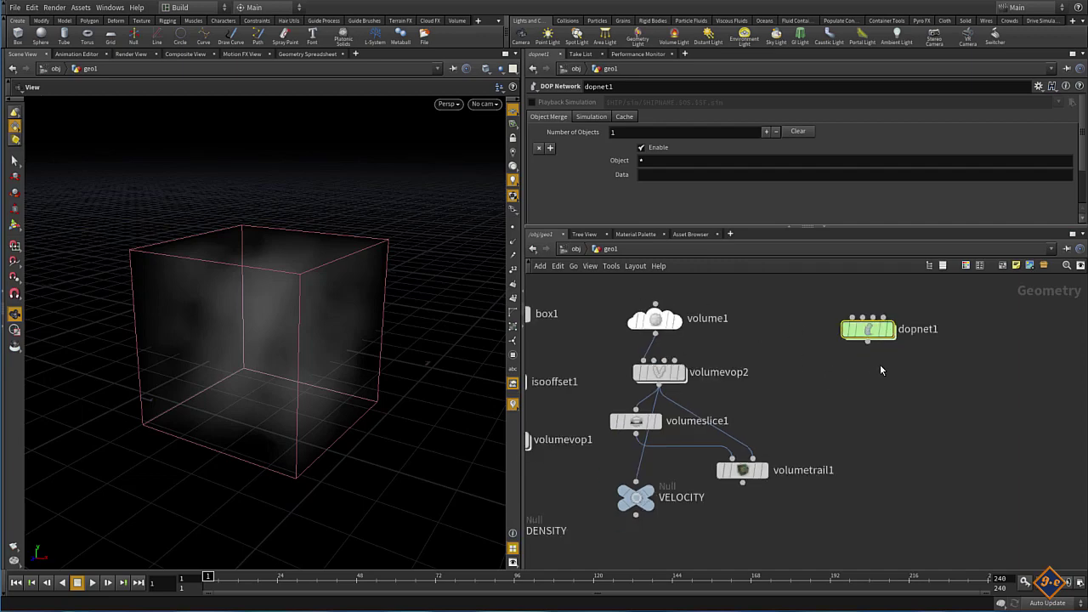
# Dive into dopnet1 and filter the add-node menu with 'sop'.
pyautogui.doubleClick(876, 331)
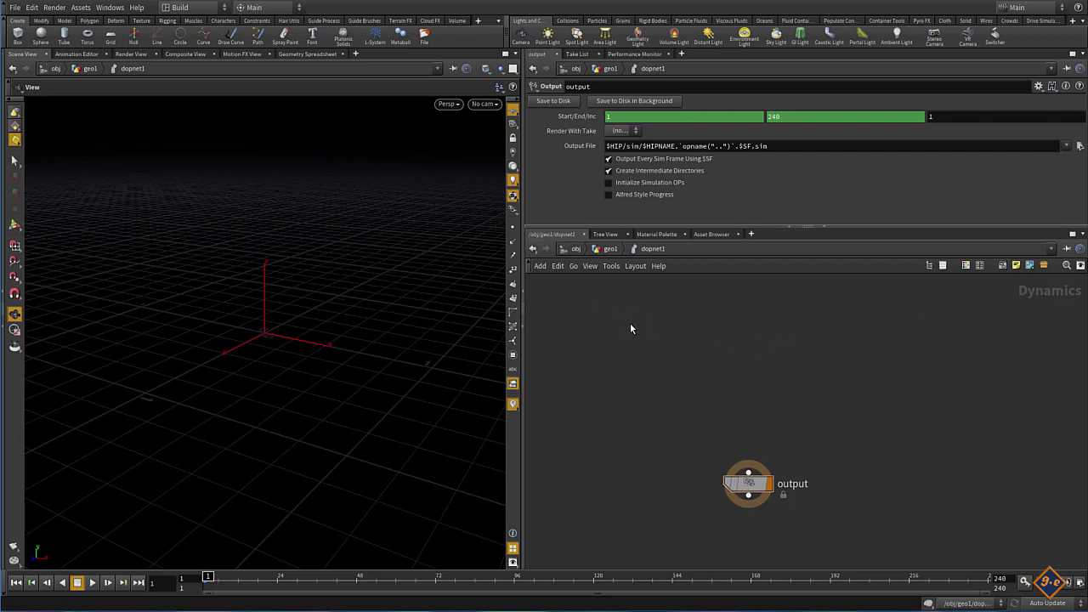
pyautogui.press('Tab')
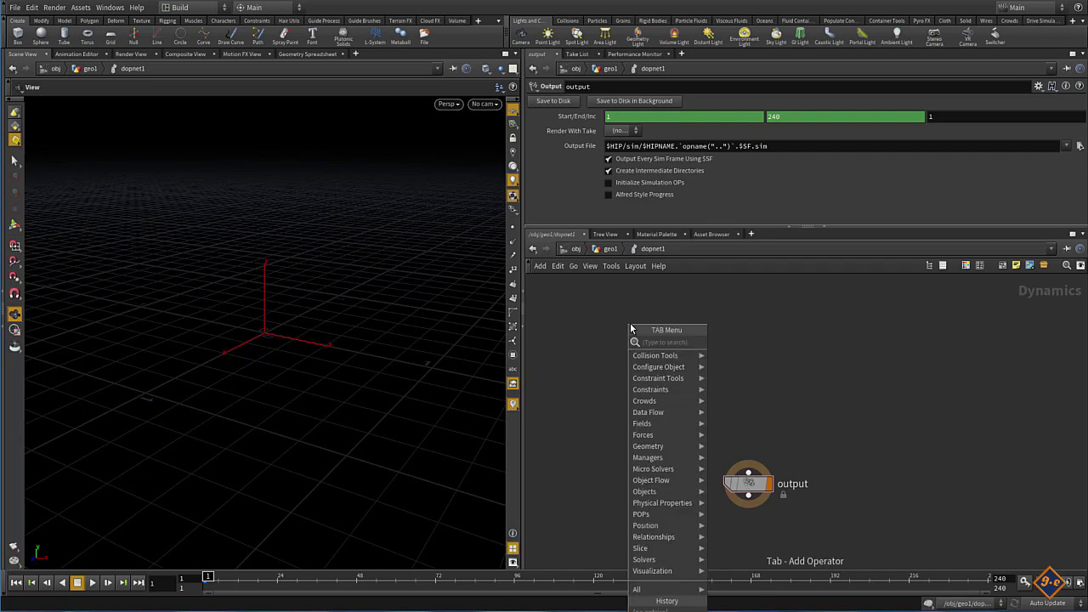
pyautogui.write('sop')
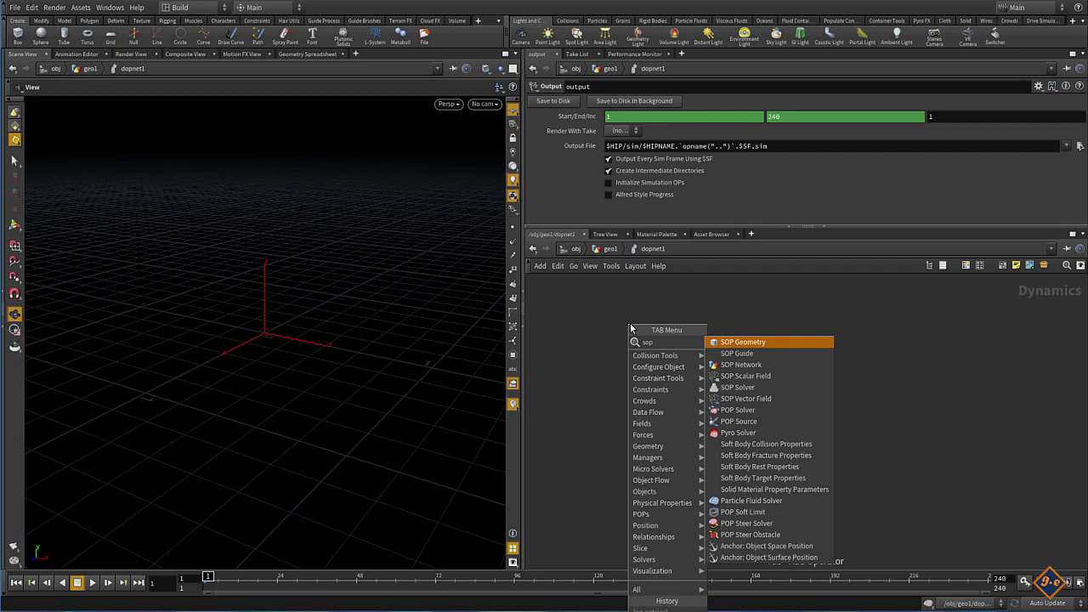
# Add a SOP Scalar Field and a SOP Vector Field node, lined up side by side.
pyautogui.click(746, 376)
pyautogui.click(689, 349)
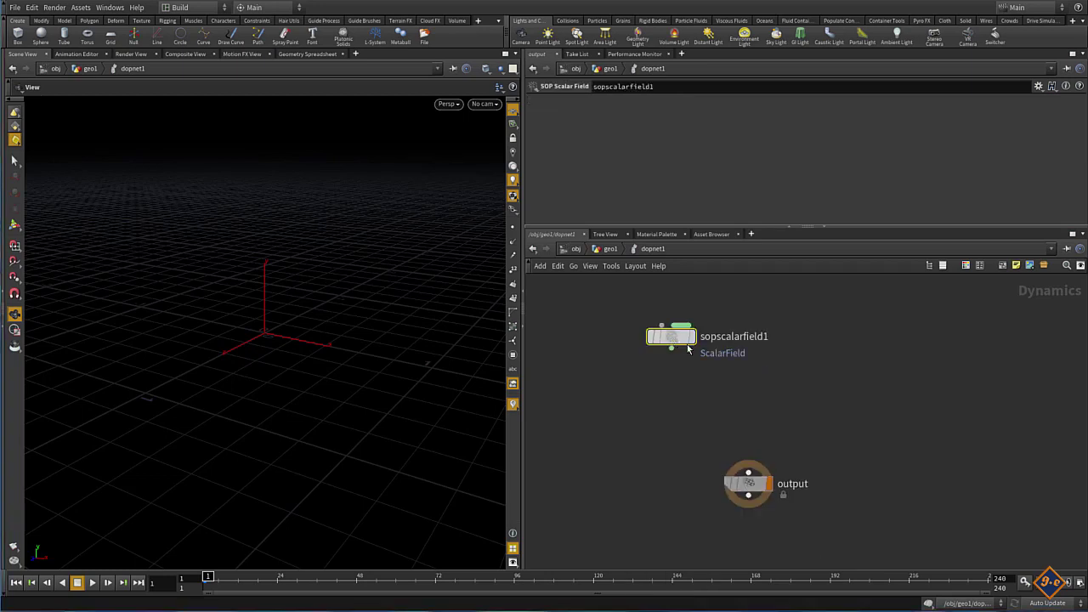
pyautogui.moveTo(676, 339)
pyautogui.mouseDown()
pyautogui.moveTo(619, 328)
pyautogui.moveTo(654, 334)
pyautogui.mouseUp()
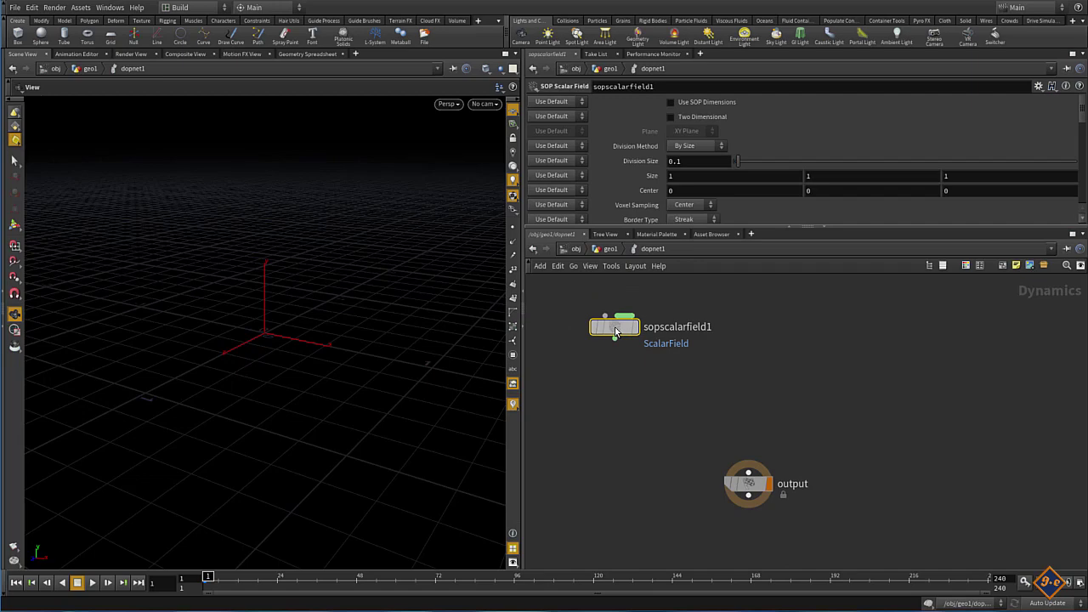
pyautogui.click(741, 323)
pyautogui.press('Tab')
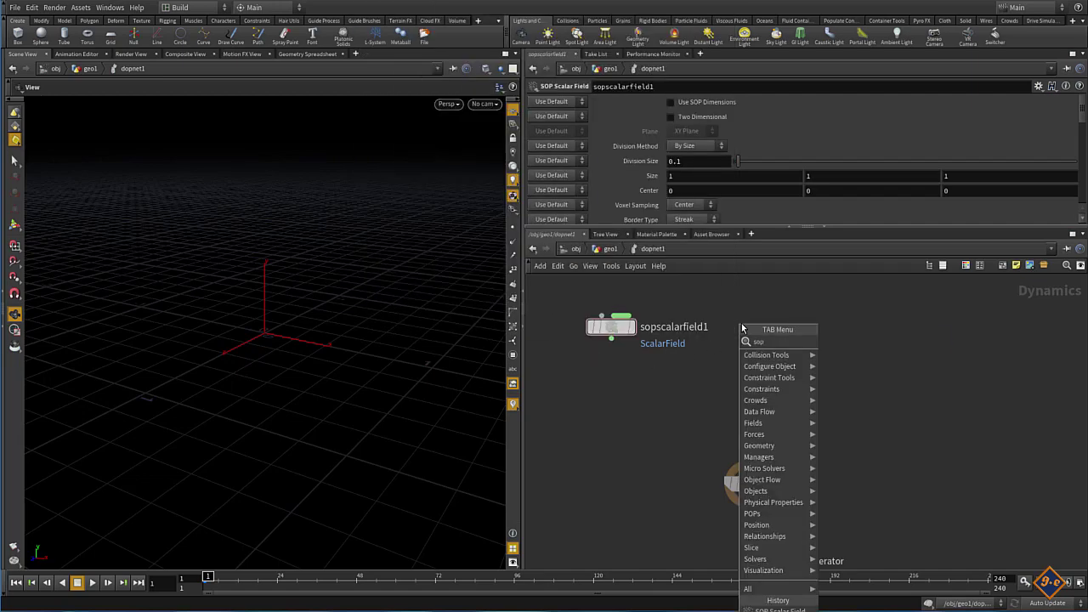
pyautogui.click(838, 347)
pyautogui.click(821, 338)
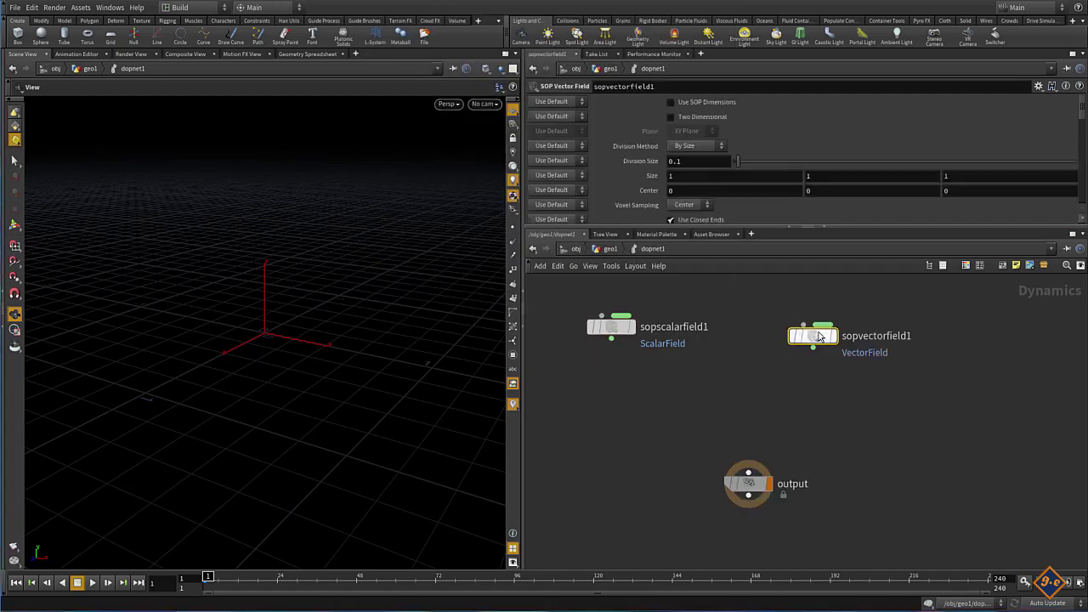
pyautogui.moveTo(821, 338); pyautogui.dragTo(760, 328)
pyautogui.moveTo(619, 340); pyautogui.dragTo(609, 347)
pyautogui.moveTo(754, 328); pyautogui.dragTo(733, 336)
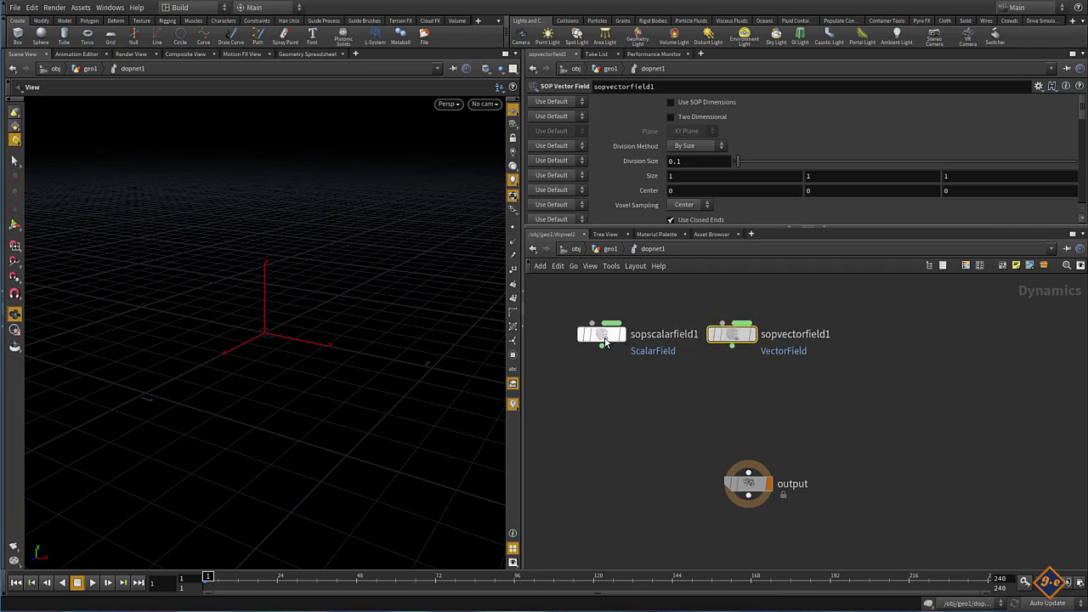
# Rename the scalar field node density and the vector field node velosity.
pyautogui.doubleClick(604, 340)
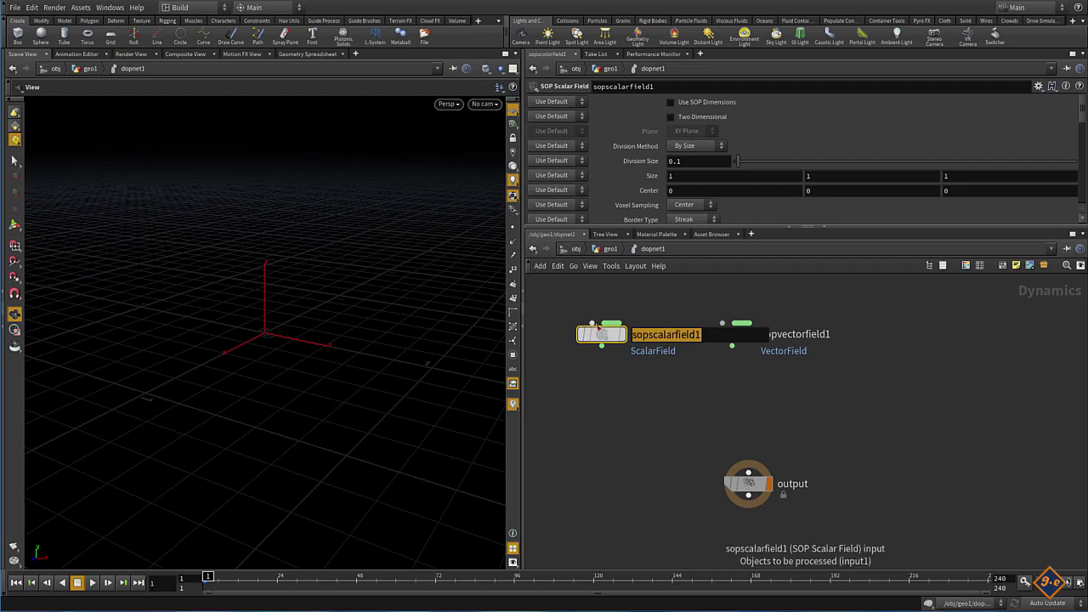
pyautogui.write('density')
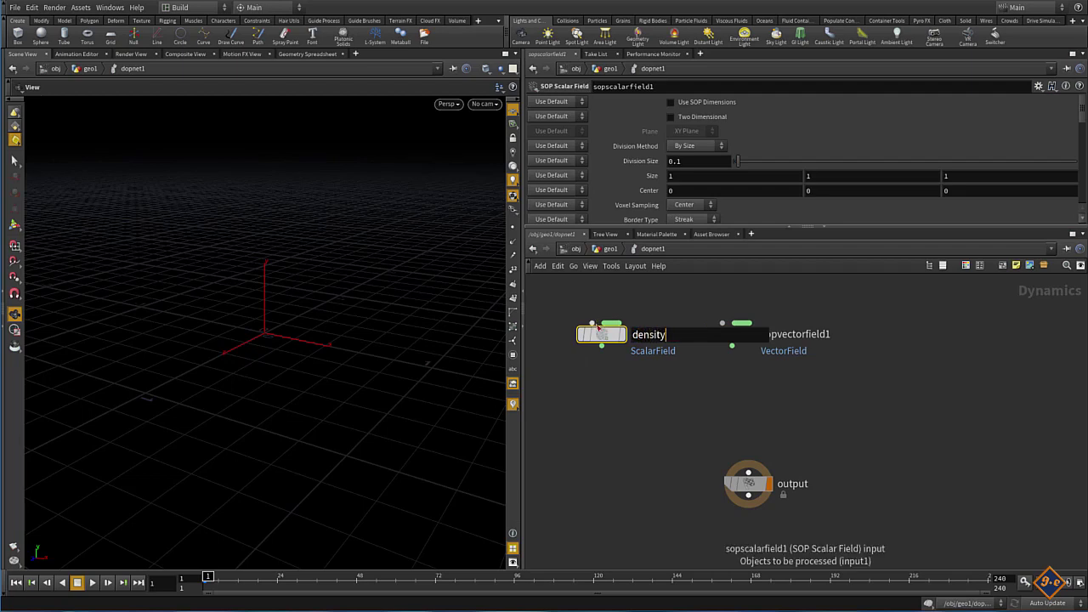
pyautogui.press('Return')
pyautogui.doubleClick(825, 335)
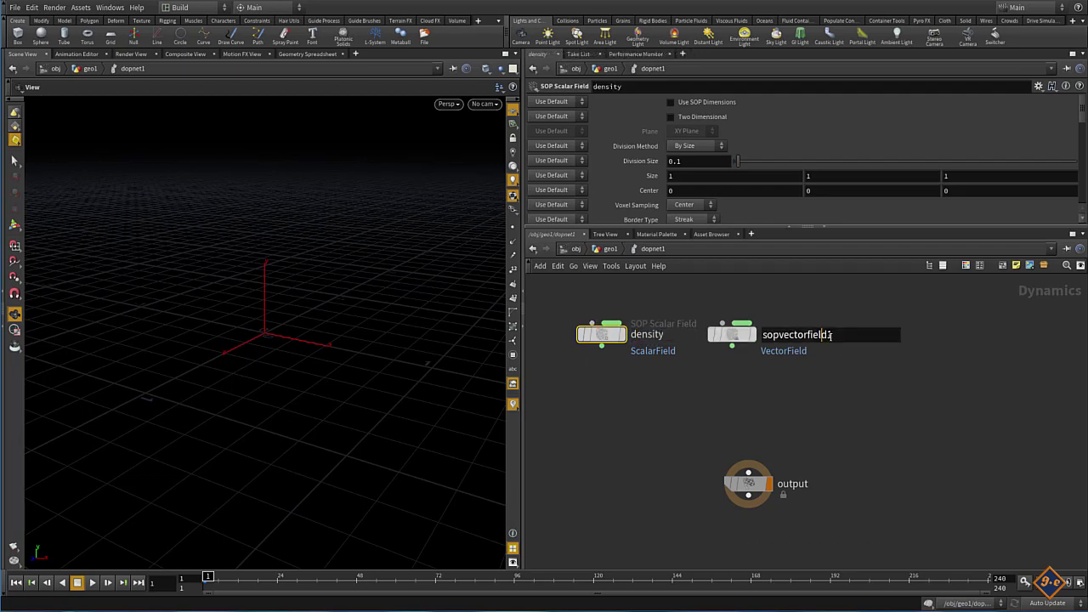
pyautogui.write('velo')
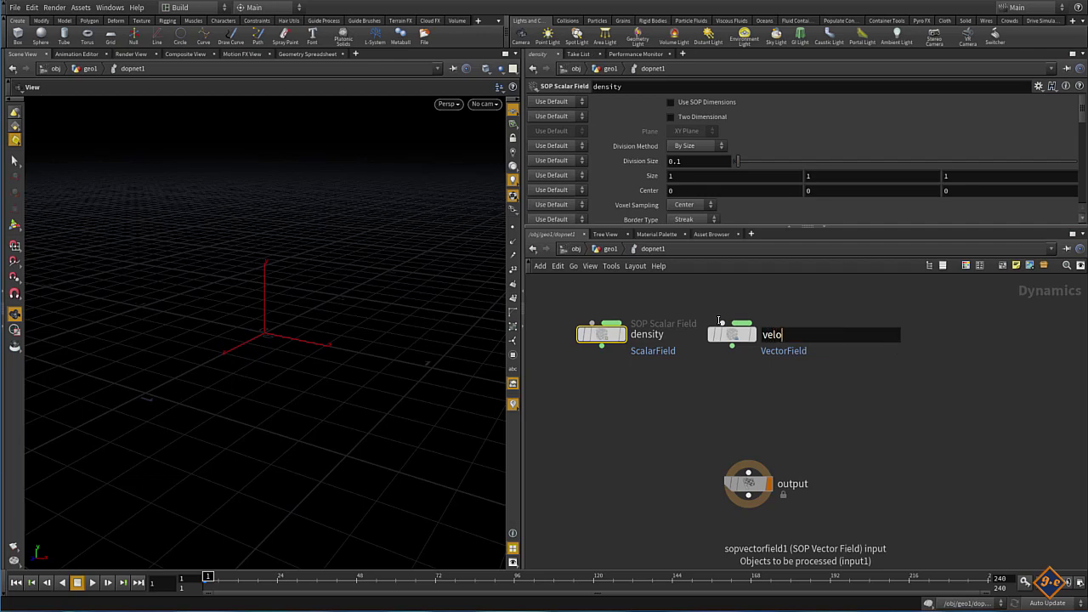
pyautogui.write('sit')
pyautogui.write('y')
pyautogui.press('Return')
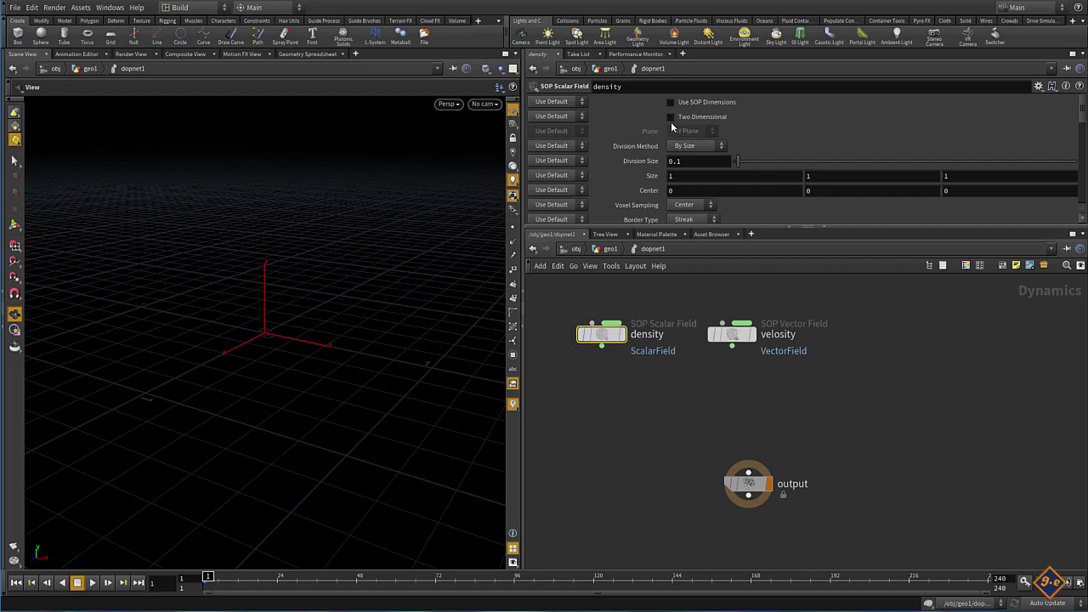
# Set the density field's SOP Path to /obj/geo1/DENSITY through the operator chooser.
pyautogui.scroll(-3, 680, 141)
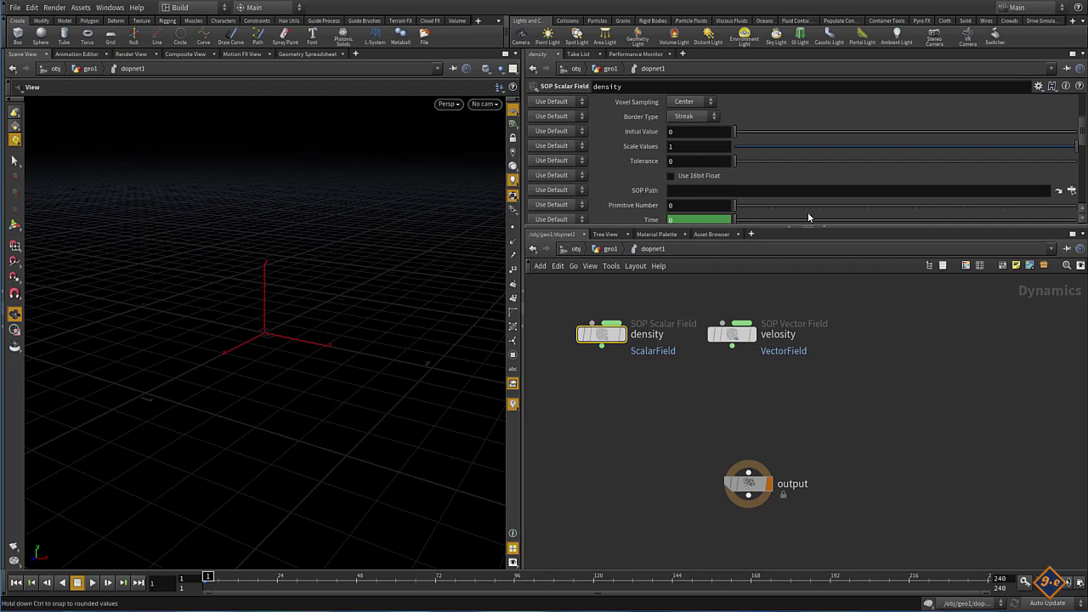
pyautogui.click(1072, 191)
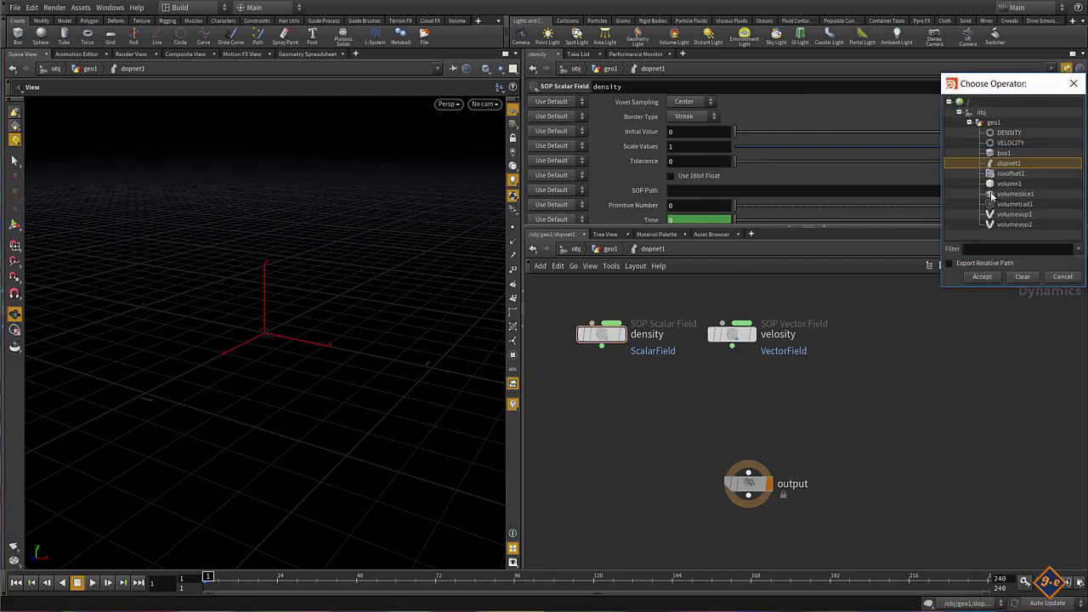
pyautogui.click(1001, 134)
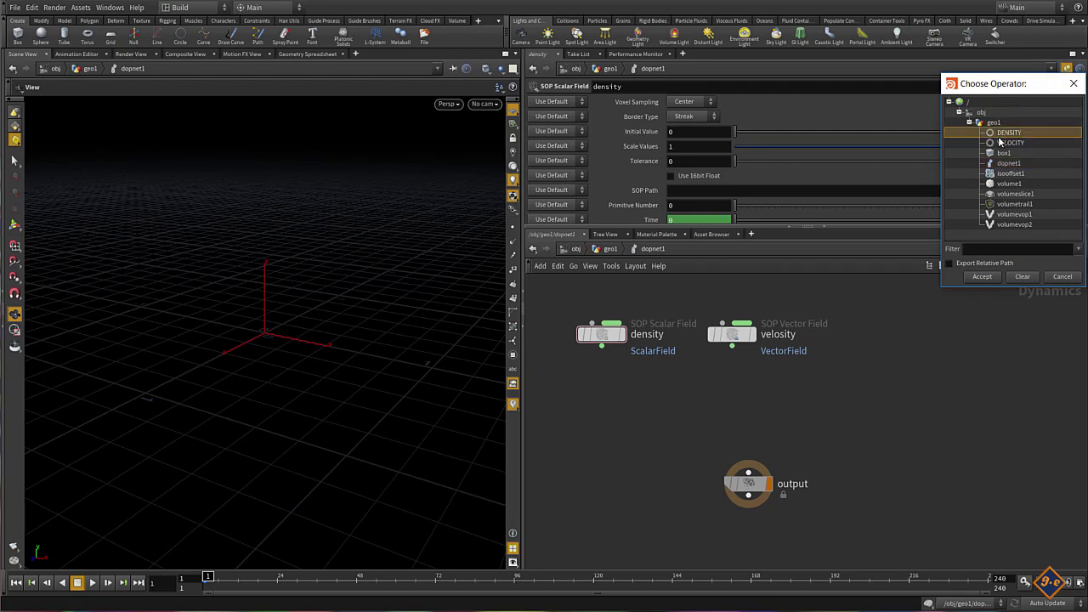
pyautogui.click(979, 277)
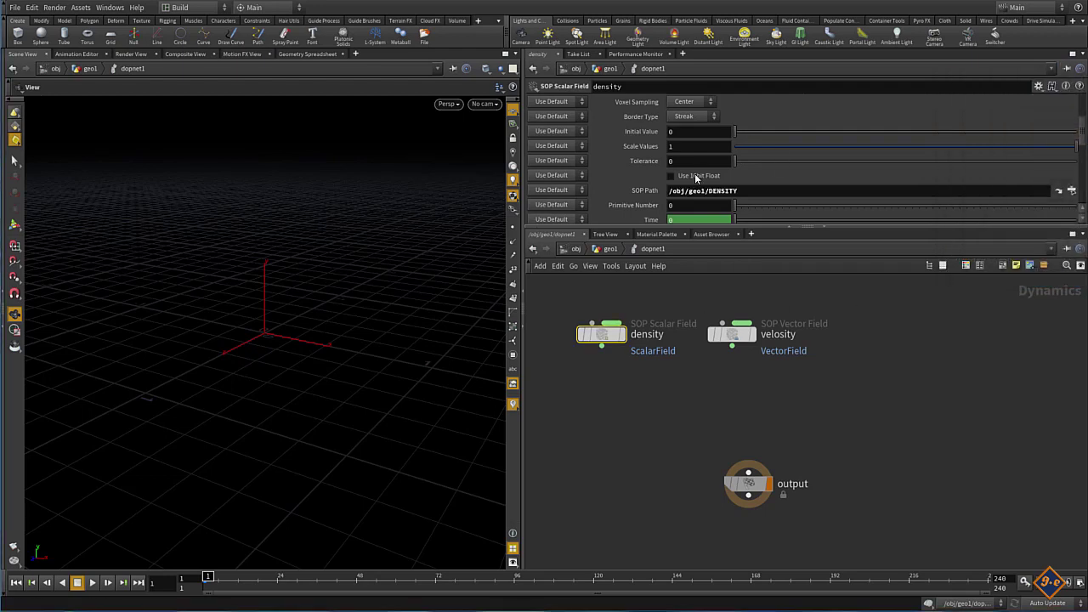
pyautogui.moveTo(602, 339)
pyautogui.mouseDown()
pyautogui.moveTo(591, 406)
pyautogui.moveTo(591, 361)
pyautogui.moveTo(590, 372)
pyautogui.mouseUp()
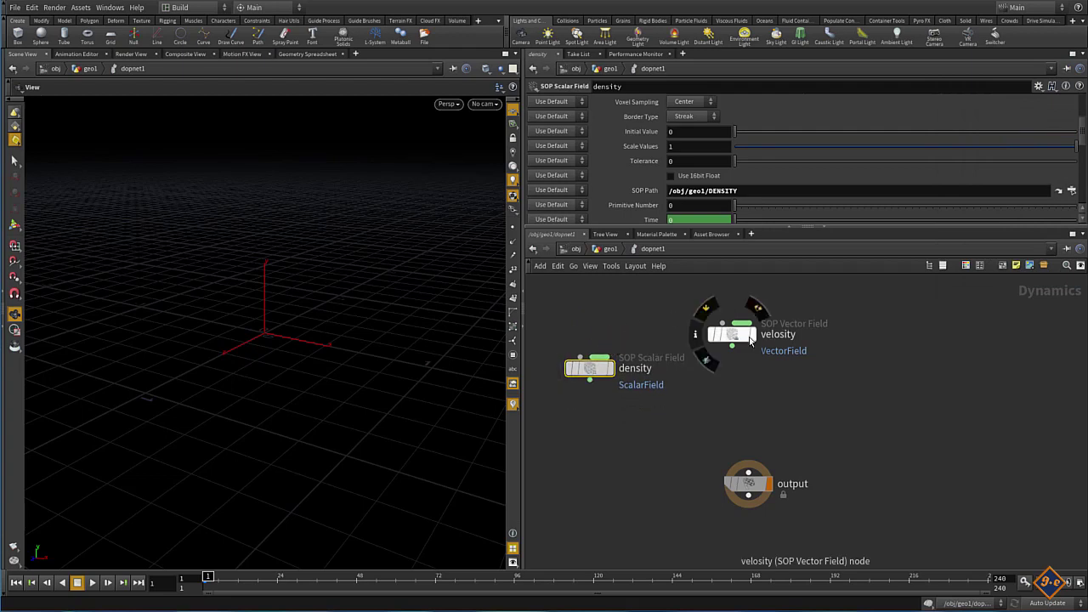
# Add a Scalar Field Visualization node found with the 'vis' search.
pyautogui.moveTo(745, 341); pyautogui.dragTo(767, 389)
pyautogui.click(641, 300)
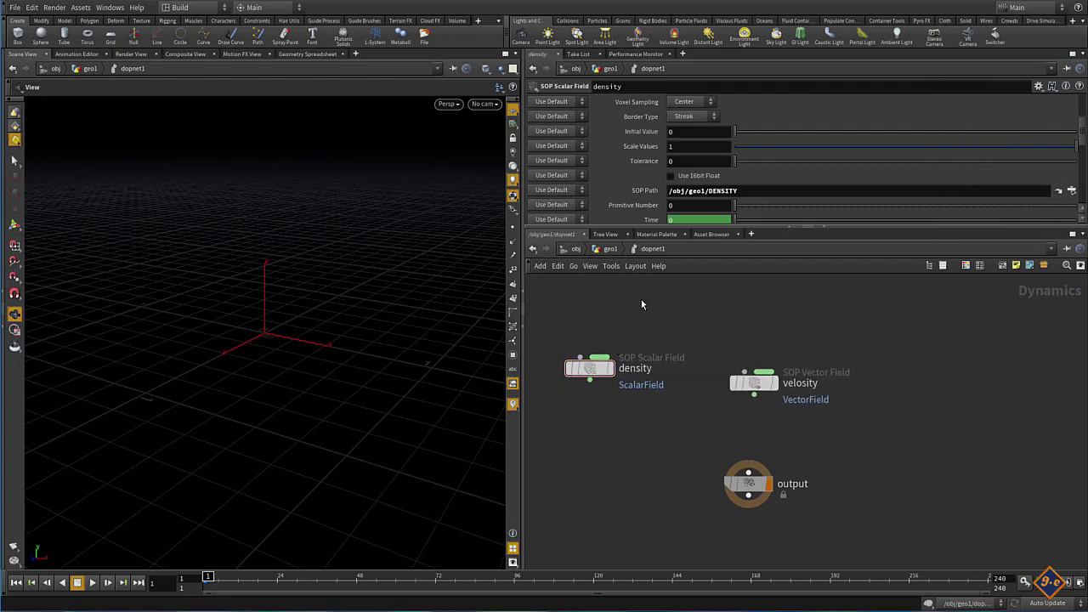
pyautogui.press('Tab')
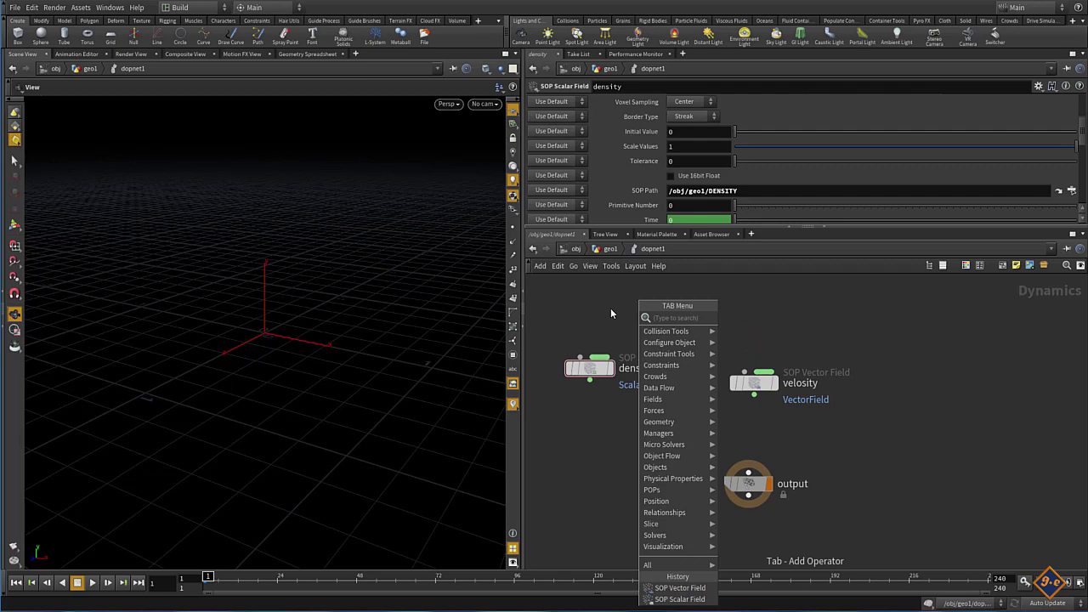
pyautogui.write('sa')
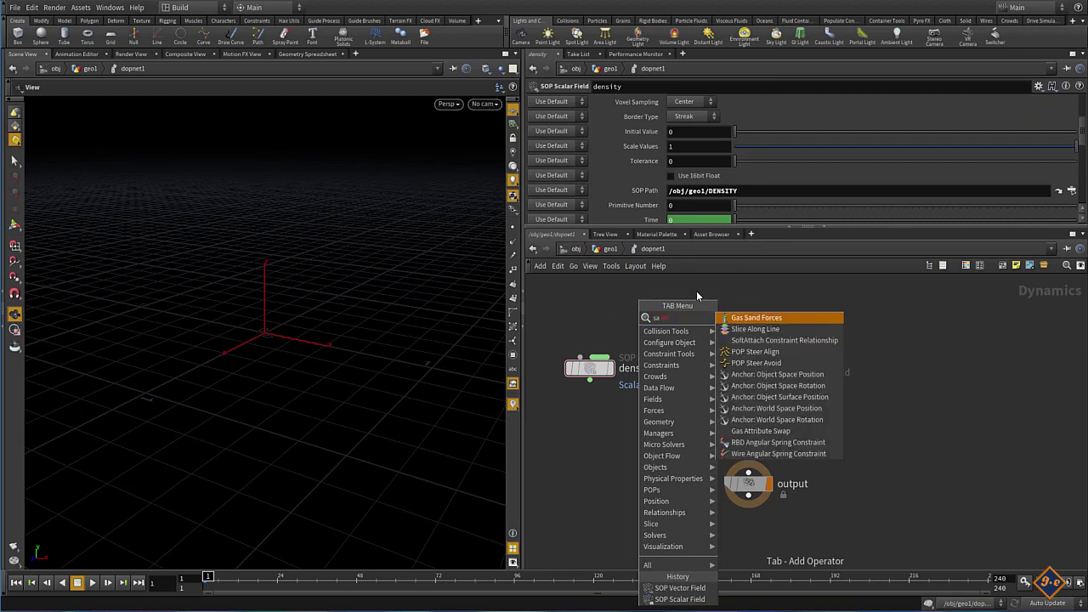
pyautogui.press('BackSpace')
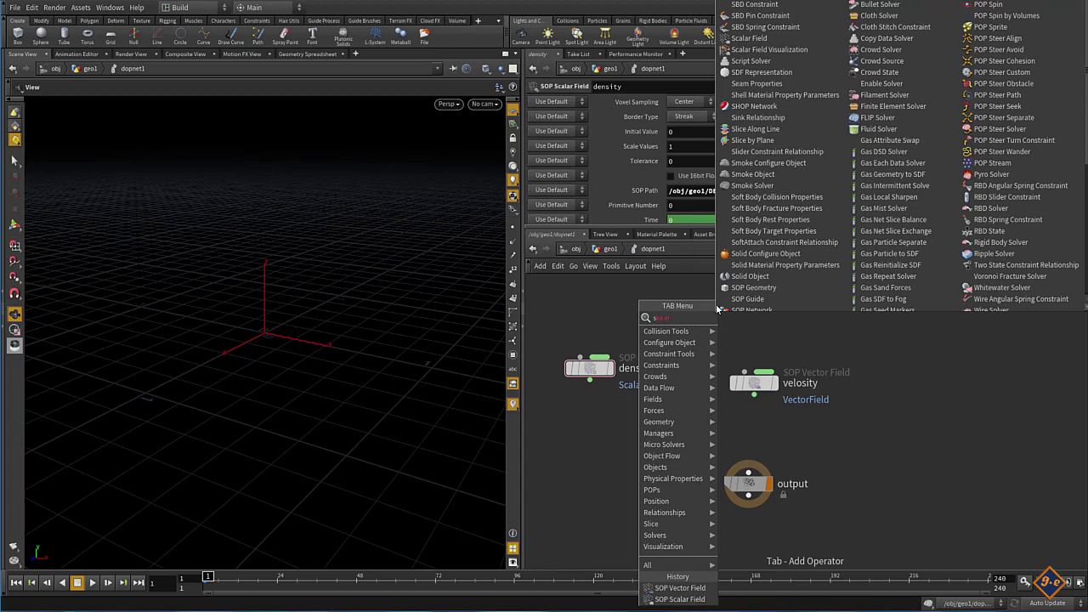
pyautogui.press('BackSpace')
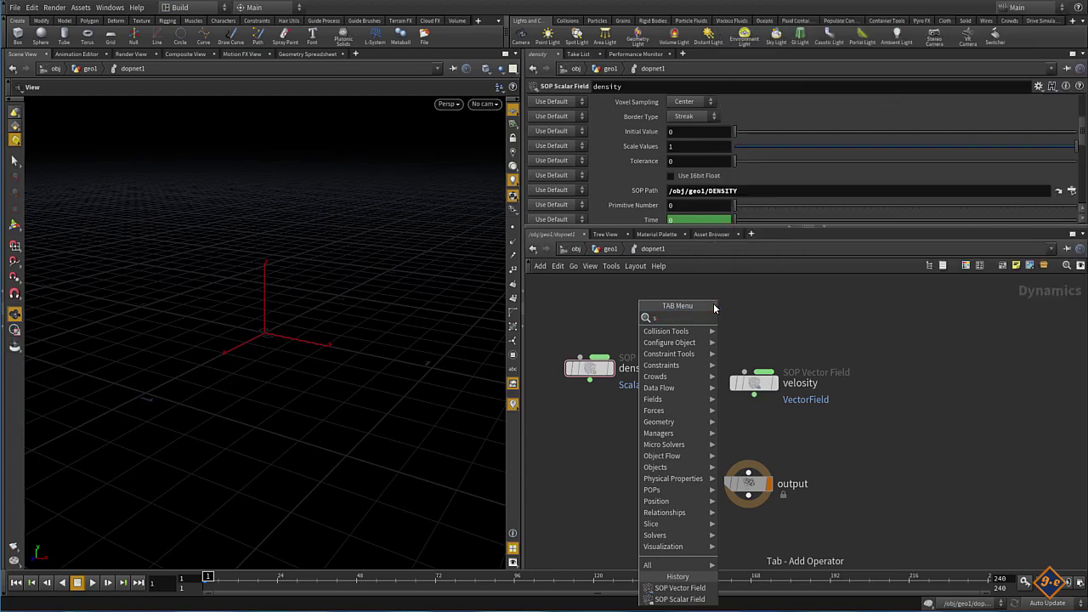
pyautogui.write('vis')
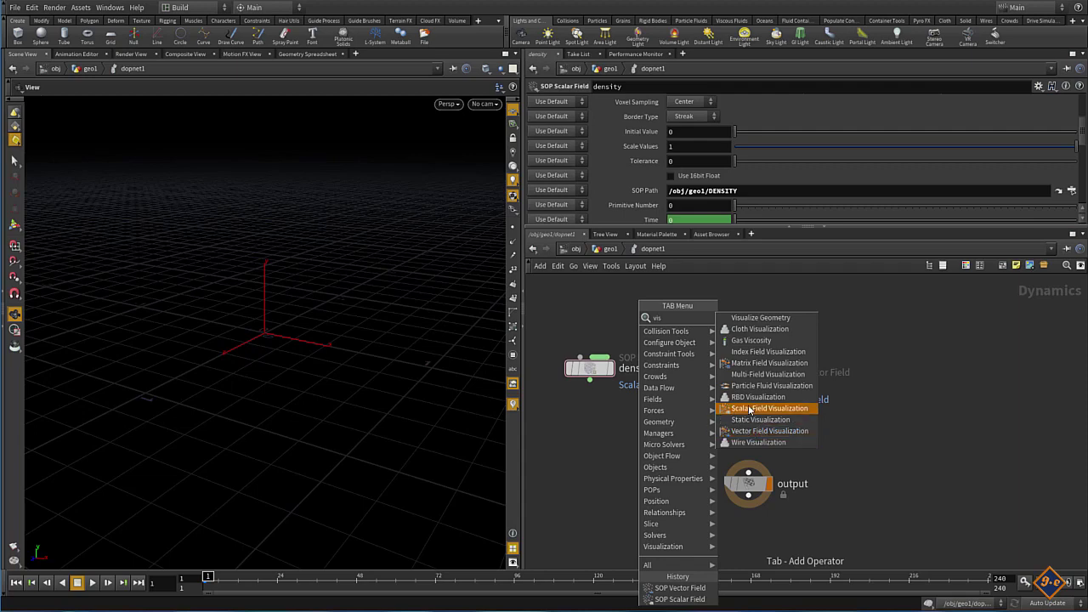
pyautogui.click(750, 409)
pyautogui.click(664, 319)
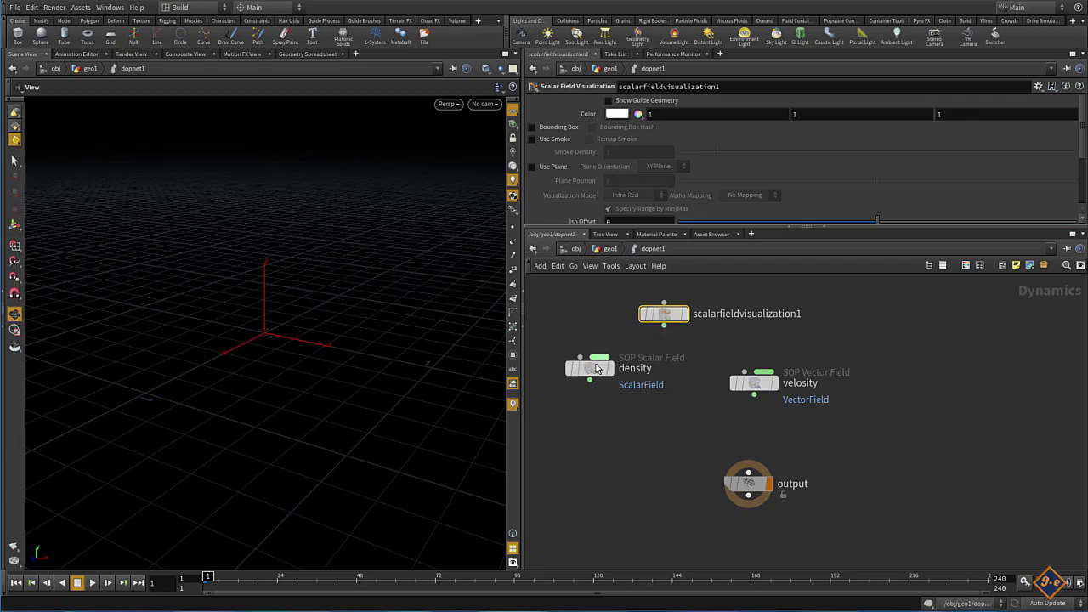
# Wire scalarfieldvisualization1 into the density node and set density's display flag.
pyautogui.moveTo(598, 366); pyautogui.dragTo(625, 381)
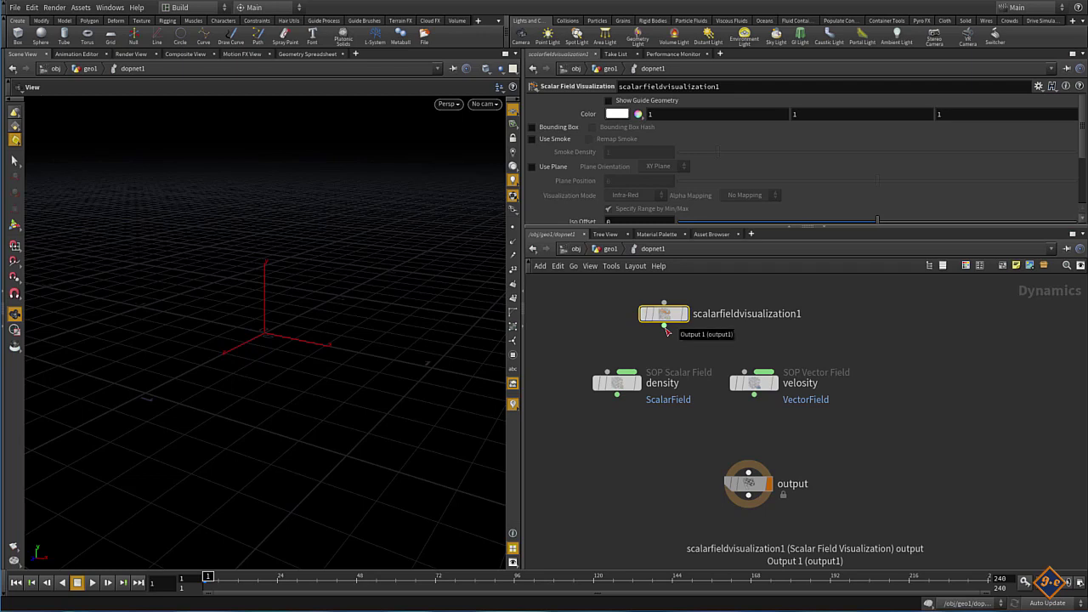
pyautogui.click(666, 330)
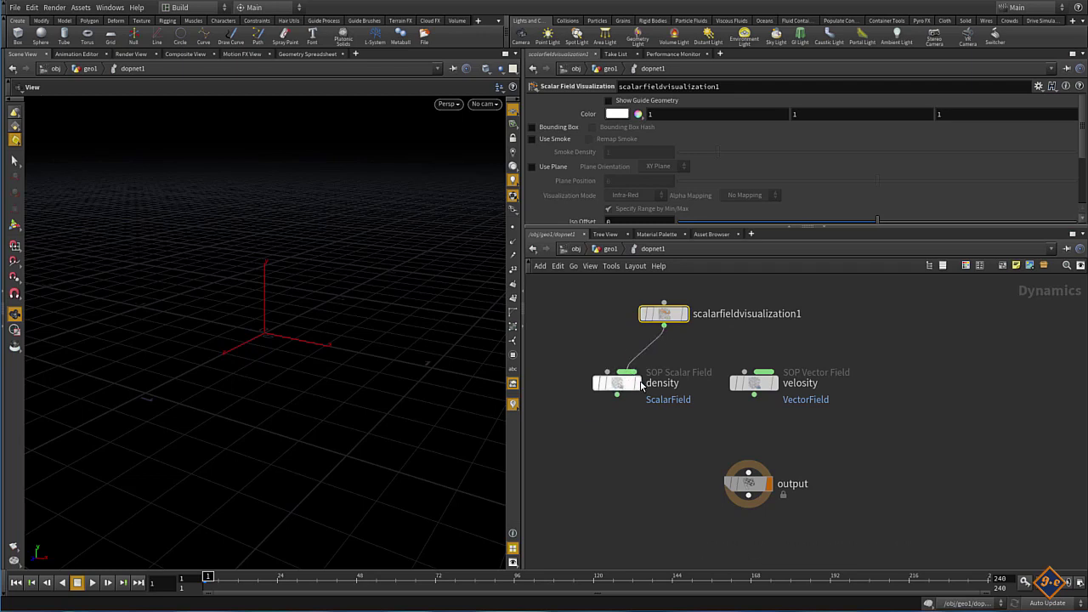
pyautogui.click(641, 388)
pyautogui.click(639, 383)
pyautogui.moveTo(665, 323); pyautogui.dragTo(654, 334)
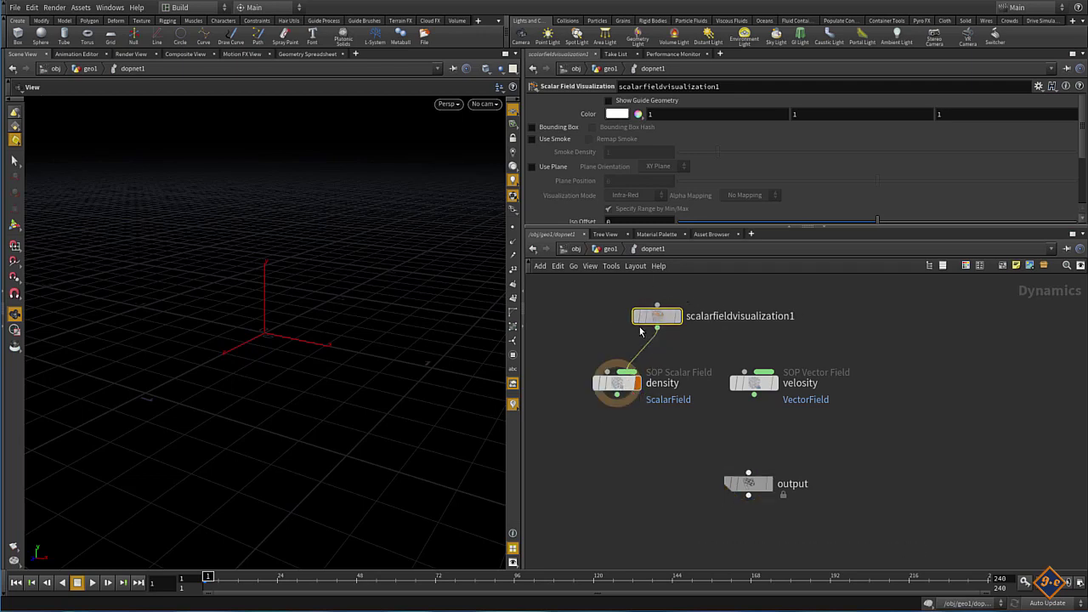
pyautogui.click(650, 404)
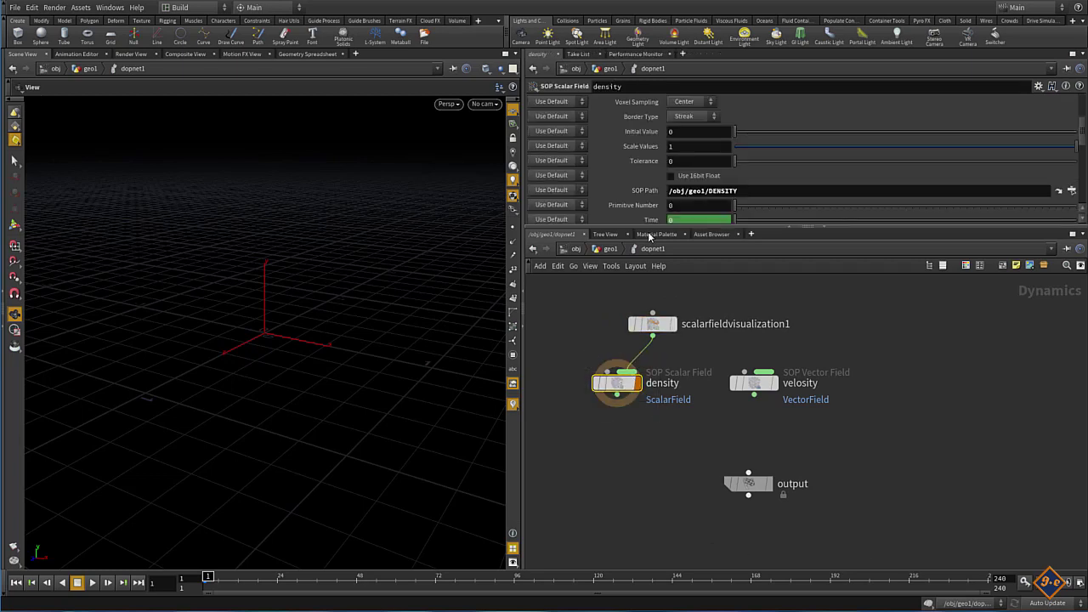
# Replace the density field's Data Name with vel.
pyautogui.scroll(-2, 633, 131)
pyautogui.scroll(-2, 628, 133)
pyautogui.scroll(4, 628, 134)
pyautogui.scroll(3, 625, 138)
pyautogui.scroll(-3, 624, 146)
pyautogui.scroll(-3, 624, 153)
pyautogui.scroll(-3, 619, 169)
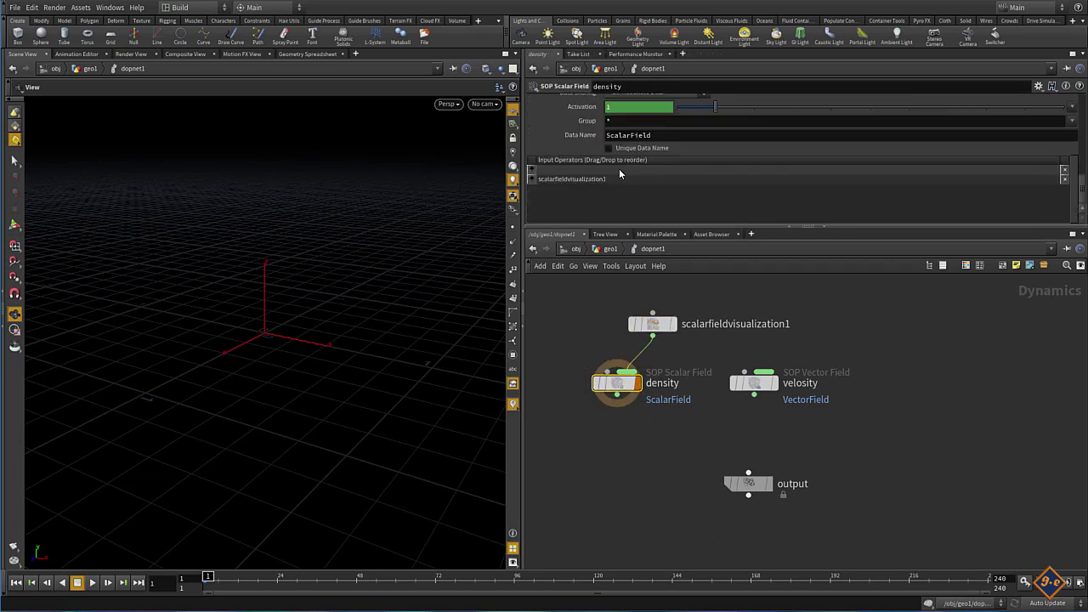
pyautogui.moveTo(661, 137); pyautogui.dragTo(597, 138)
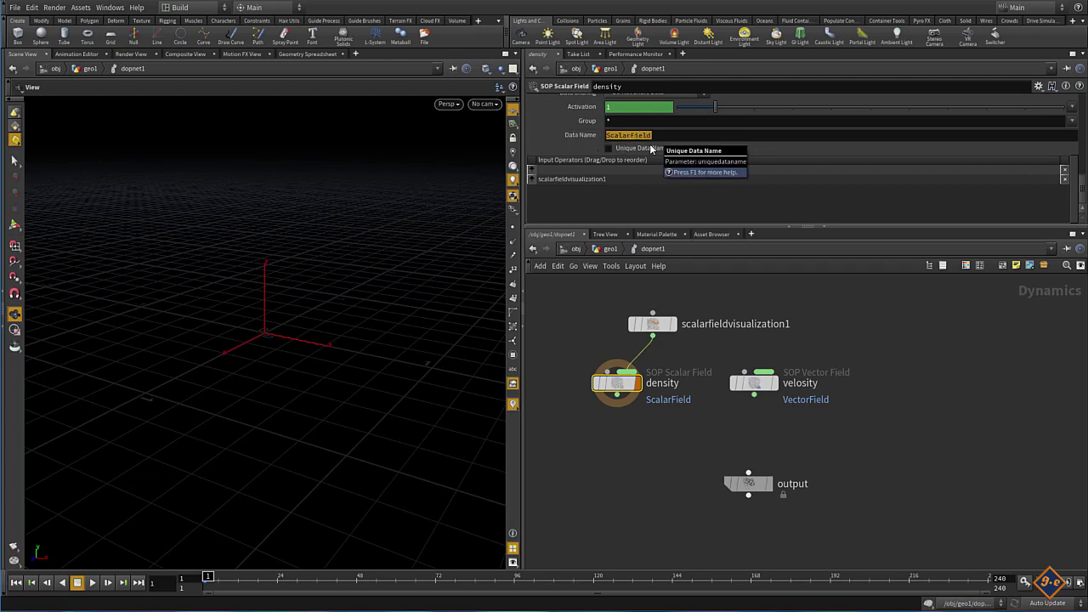
pyautogui.write('ve')
pyautogui.write('l')
pyautogui.press('Return')
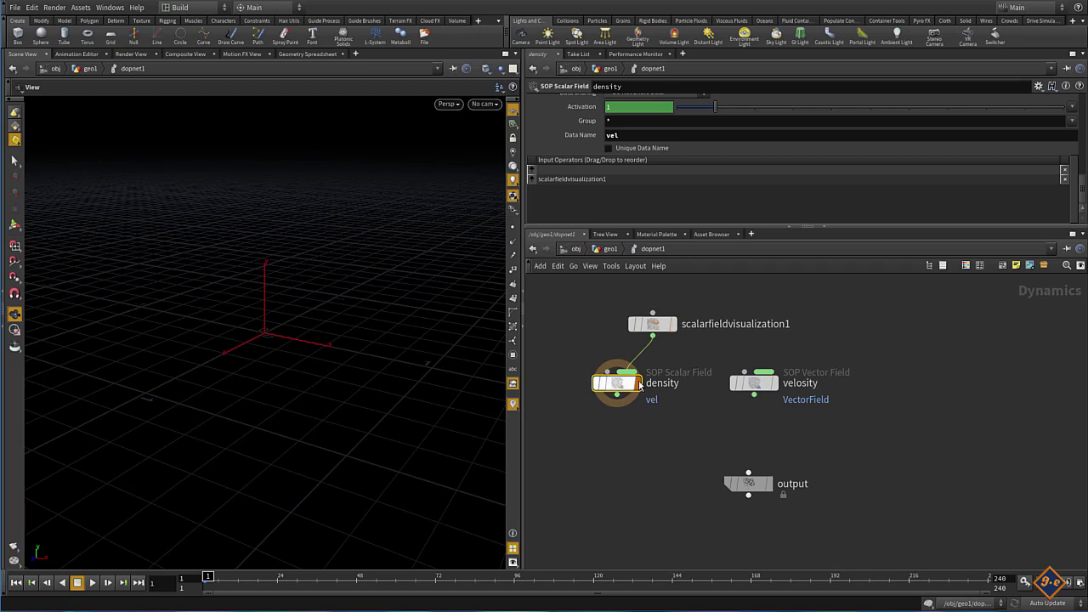
# Display density, correct its Data Name to density, and show the Geometry Spreadsheet.
pyautogui.click(640, 384)
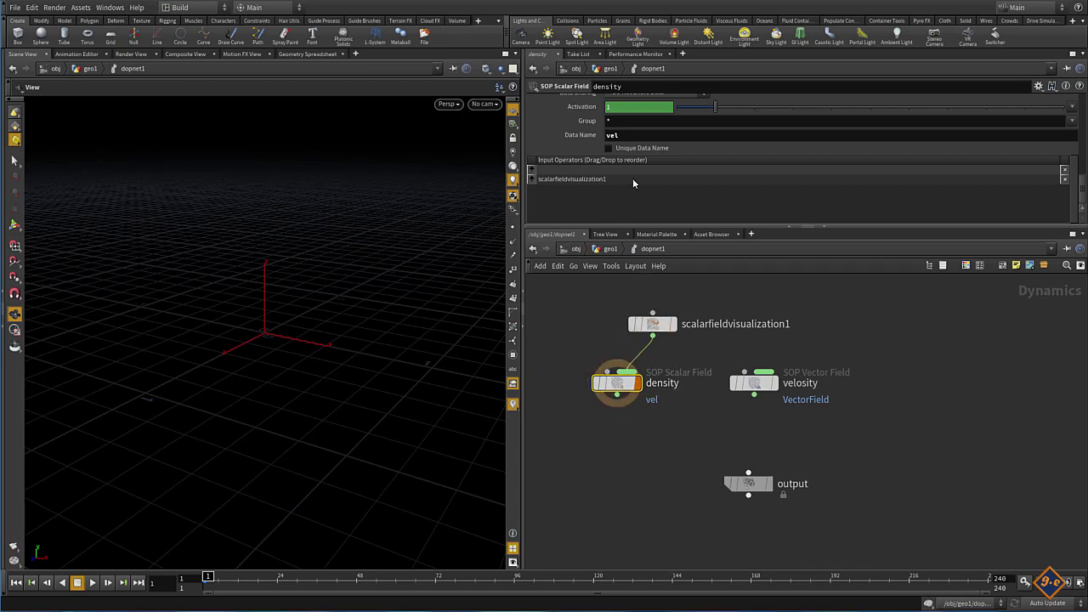
pyautogui.doubleClick(625, 140)
pyautogui.write('des')
pyautogui.press('BackSpace')
pyautogui.write('nsity')
pyautogui.press('Return')
pyautogui.click(297, 56)
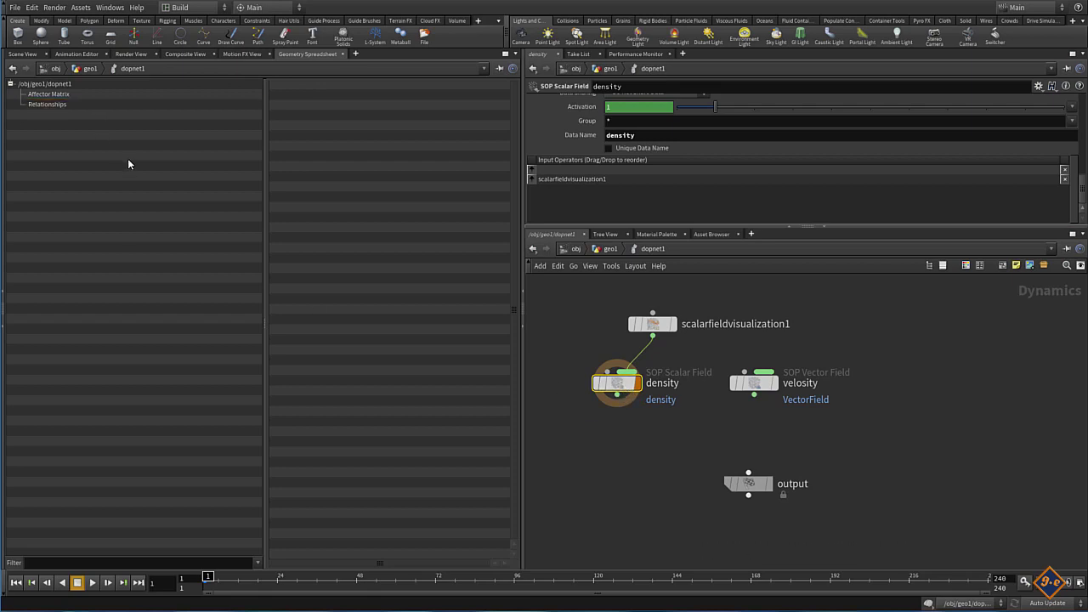
# Move the output node down-right, keep density displayed, and return to the Scene View.
pyautogui.moveTo(753, 490); pyautogui.dragTo(713, 497)
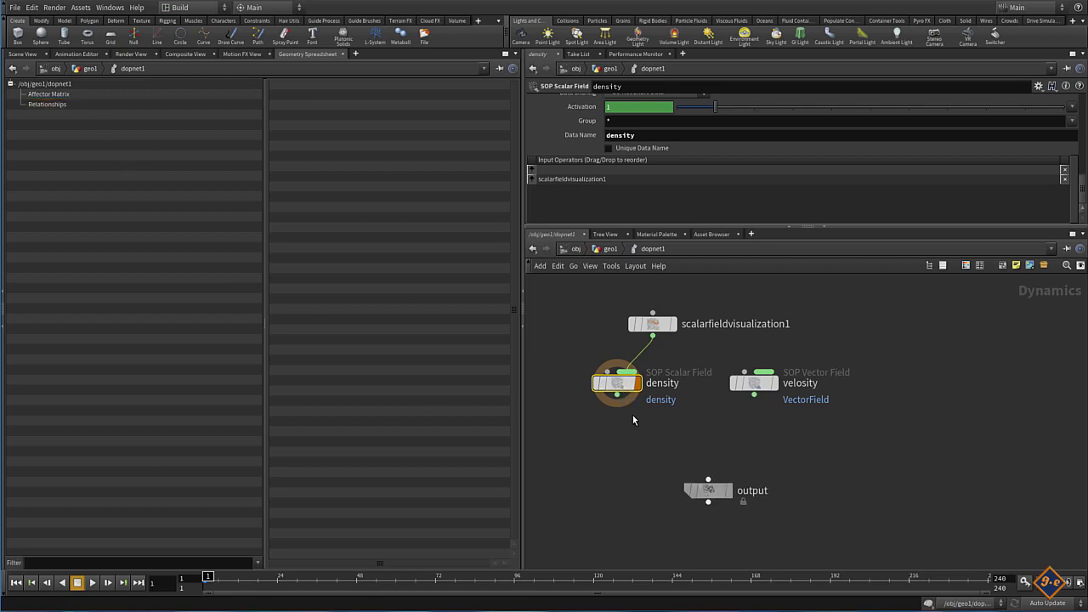
pyautogui.click(618, 394)
pyautogui.click(708, 481)
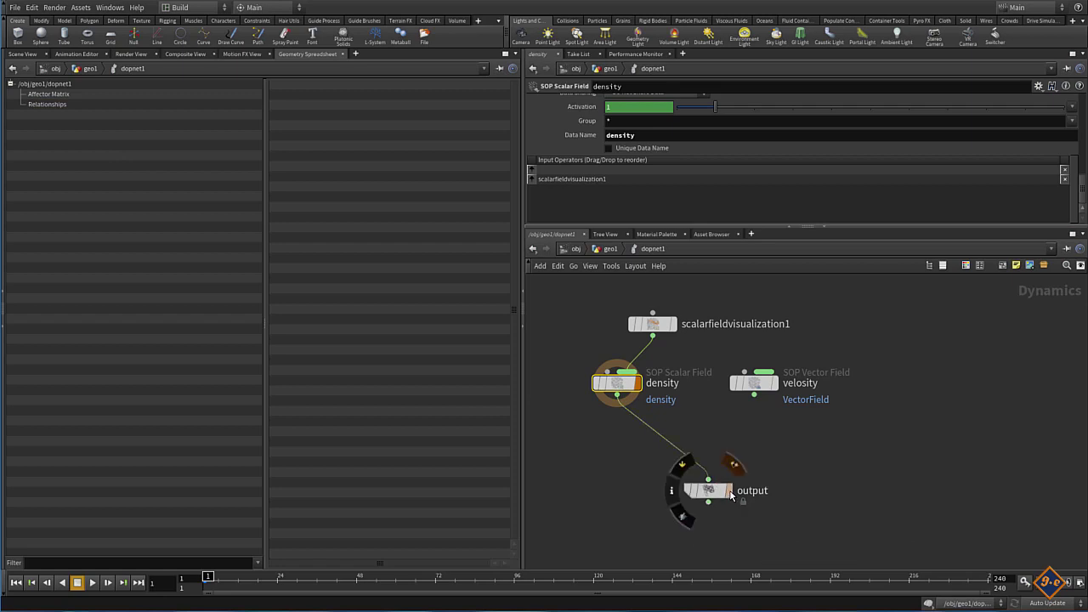
pyautogui.moveTo(710, 493)
pyautogui.mouseDown()
pyautogui.moveTo(743, 518)
pyautogui.moveTo(728, 525)
pyautogui.moveTo(744, 525)
pyautogui.mouseUp()
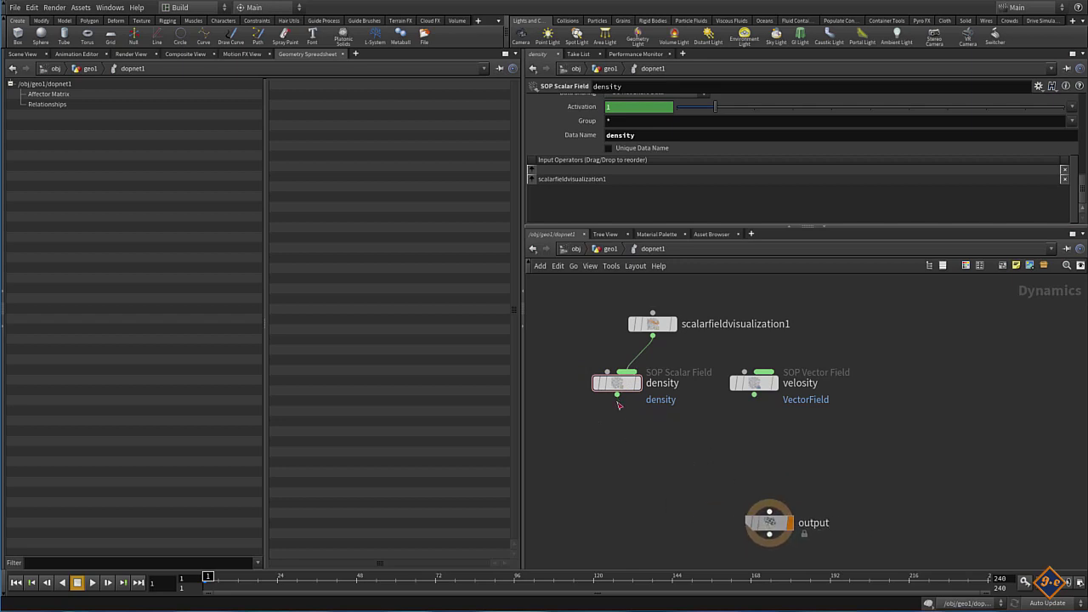
pyautogui.click(637, 383)
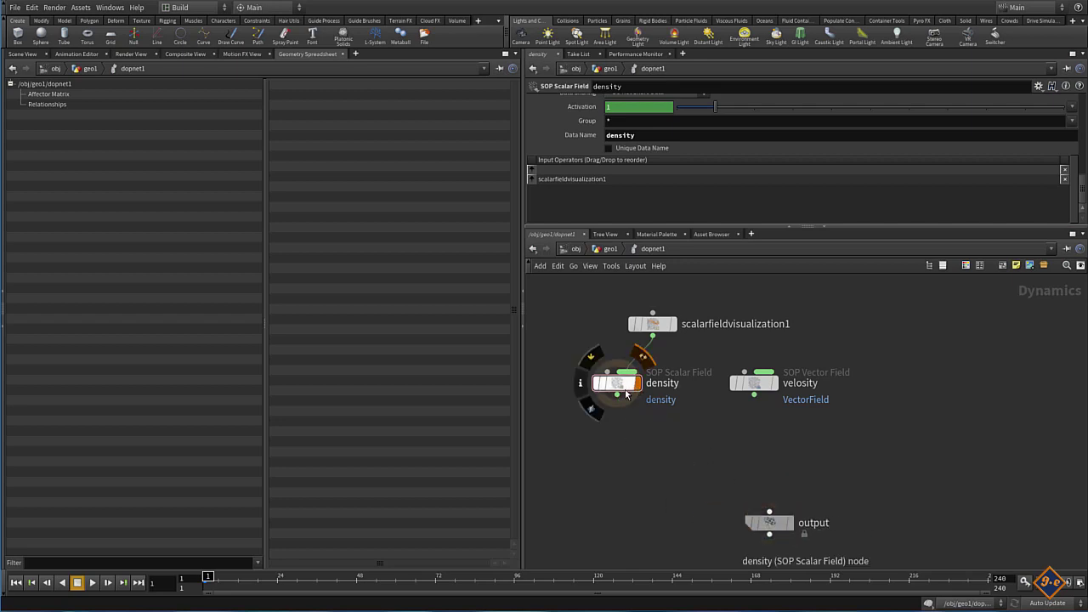
pyautogui.click(22, 53)
pyautogui.moveTo(653, 324); pyautogui.dragTo(637, 316)
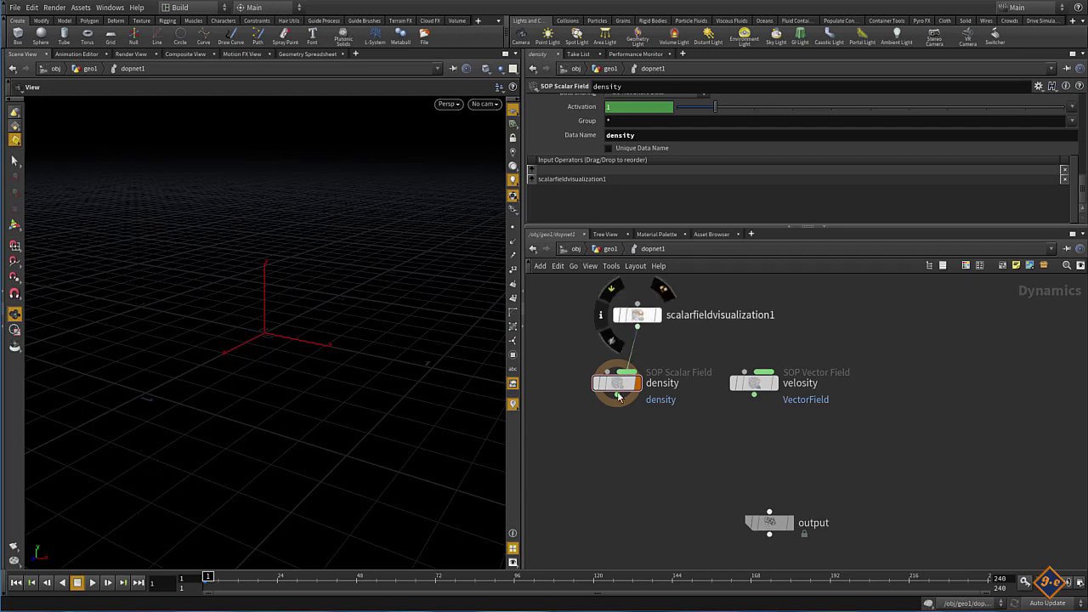
pyautogui.moveTo(619, 395); pyautogui.dragTo(621, 396)
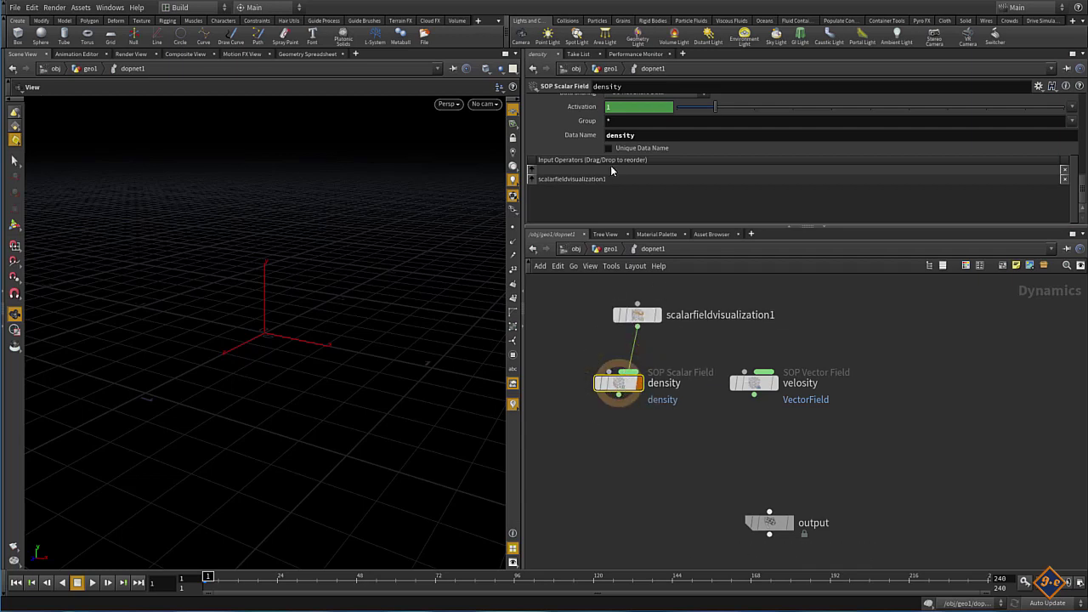
# Enable Use SOP Dimensions on the density scalar field.
pyautogui.scroll(2, 760, 184)
pyautogui.scroll(3, 760, 184)
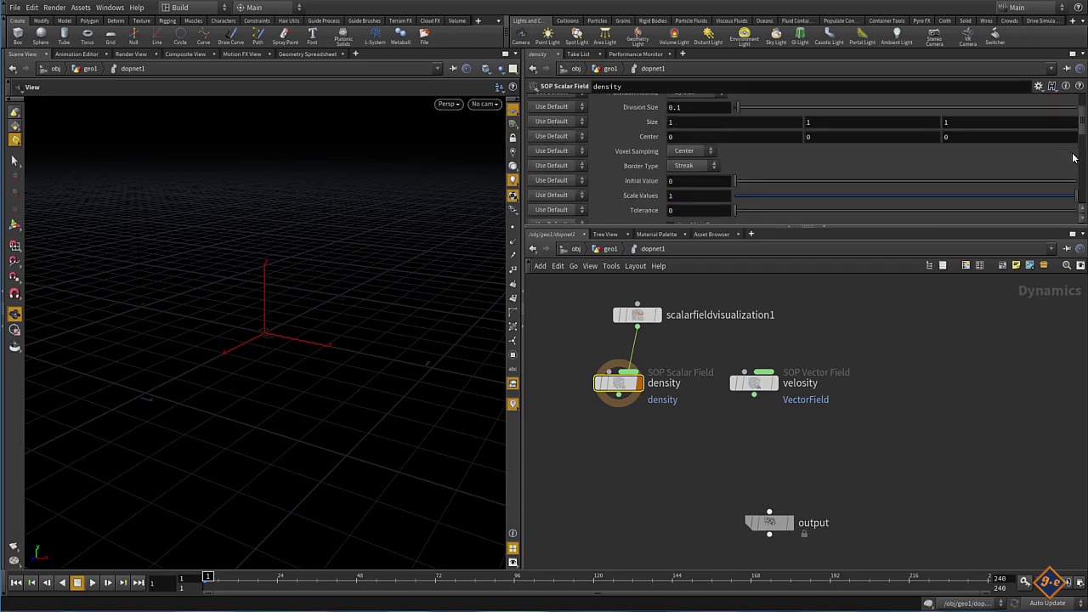
pyautogui.scroll(2, 1073, 157)
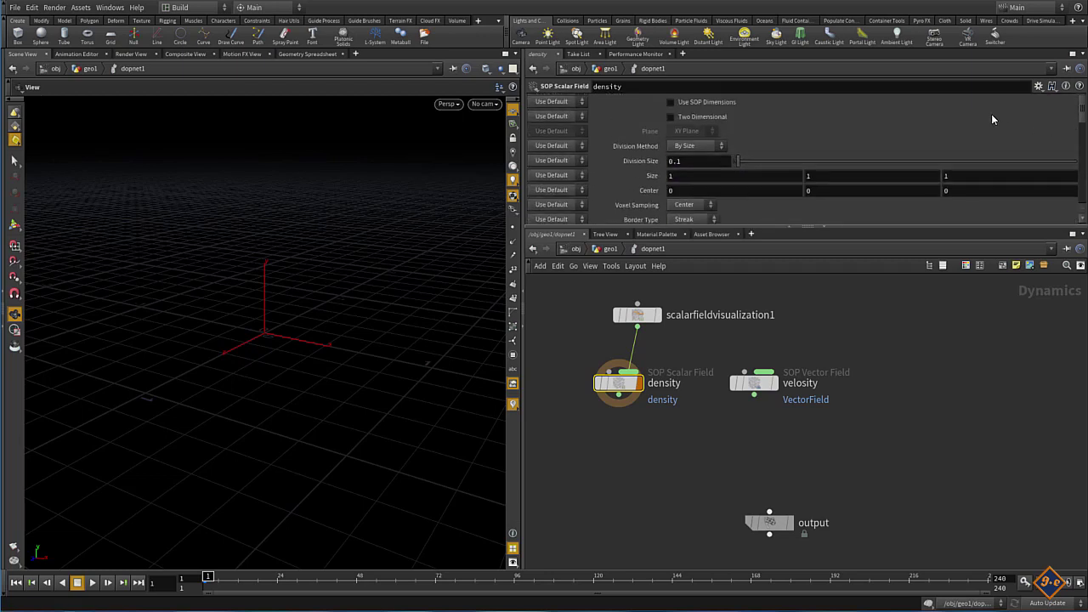
pyautogui.click(681, 103)
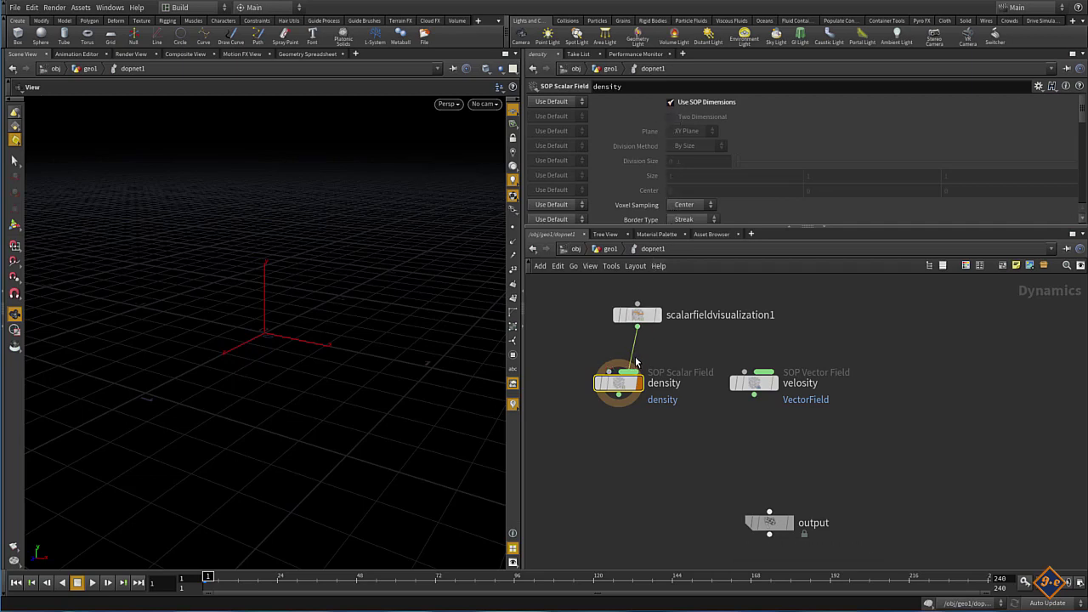
pyautogui.moveTo(604, 405)
pyautogui.mouseDown()
pyautogui.moveTo(616, 389)
pyautogui.moveTo(603, 406)
pyautogui.mouseUp()
pyautogui.scroll(-3, 672, 159)
pyautogui.scroll(-3, 672, 162)
pyautogui.scroll(-1, 674, 170)
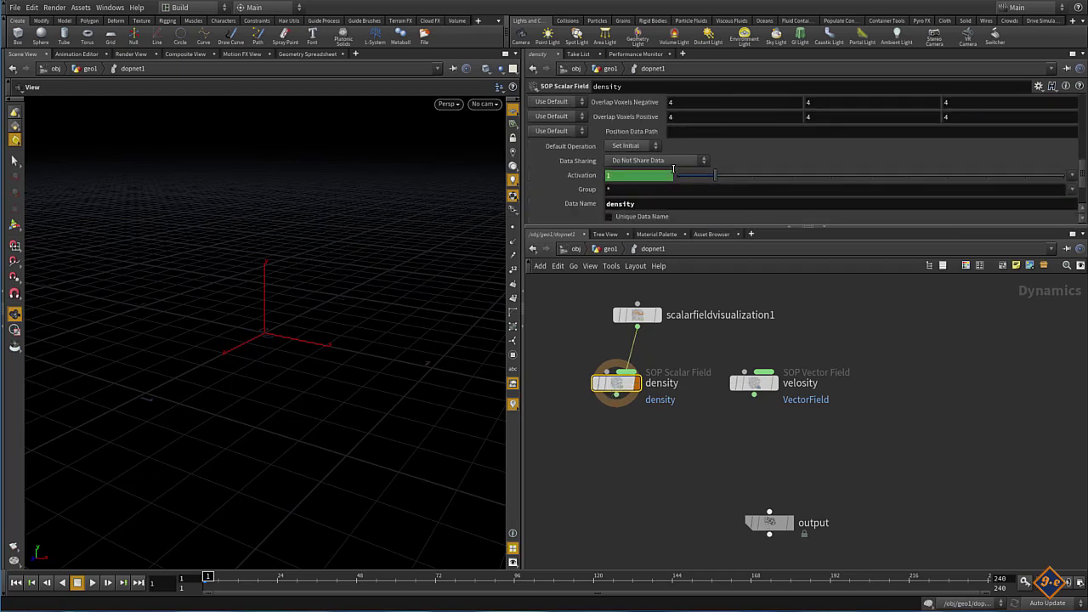
pyautogui.scroll(2, 676, 170)
pyautogui.scroll(5, 676, 172)
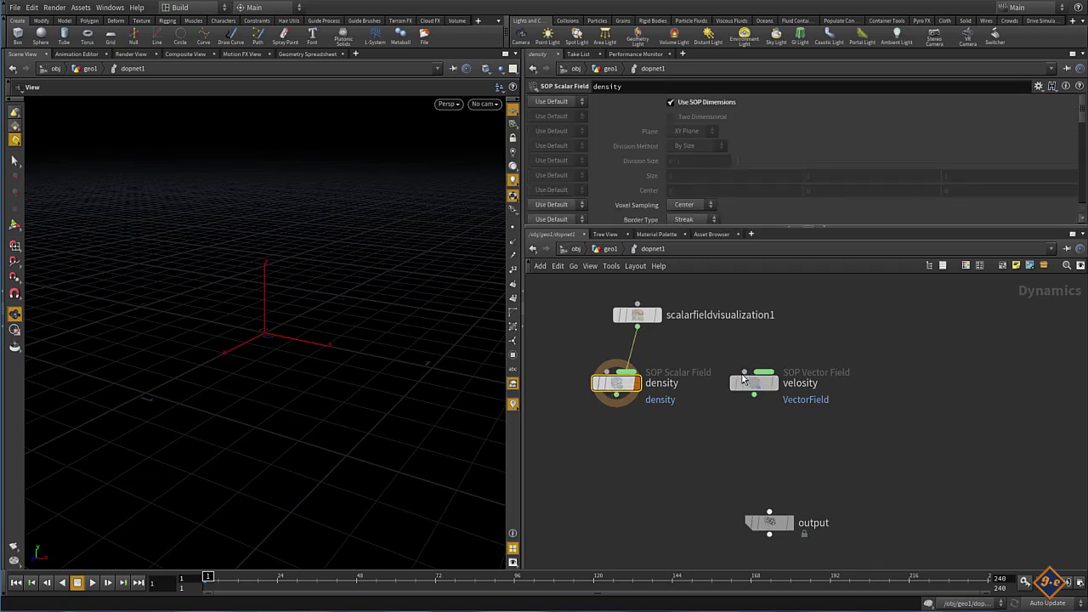
pyautogui.moveTo(762, 387); pyautogui.dragTo(752, 379)
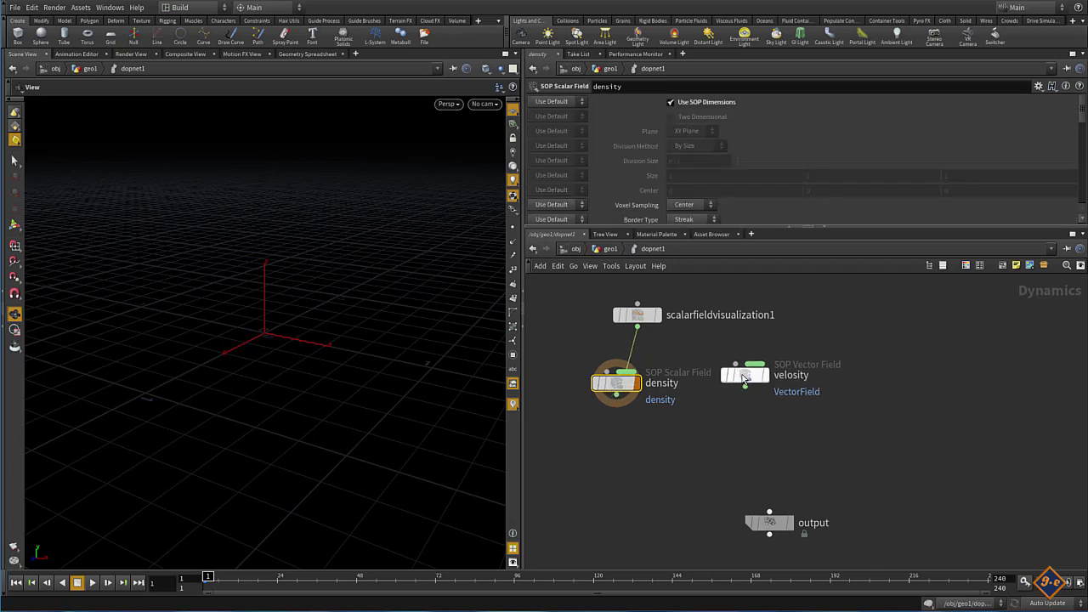
# Correct the velosity node's name to velocity.
pyautogui.doubleClick(792, 375)
pyautogui.press('BackSpace')
pyautogui.write('c')
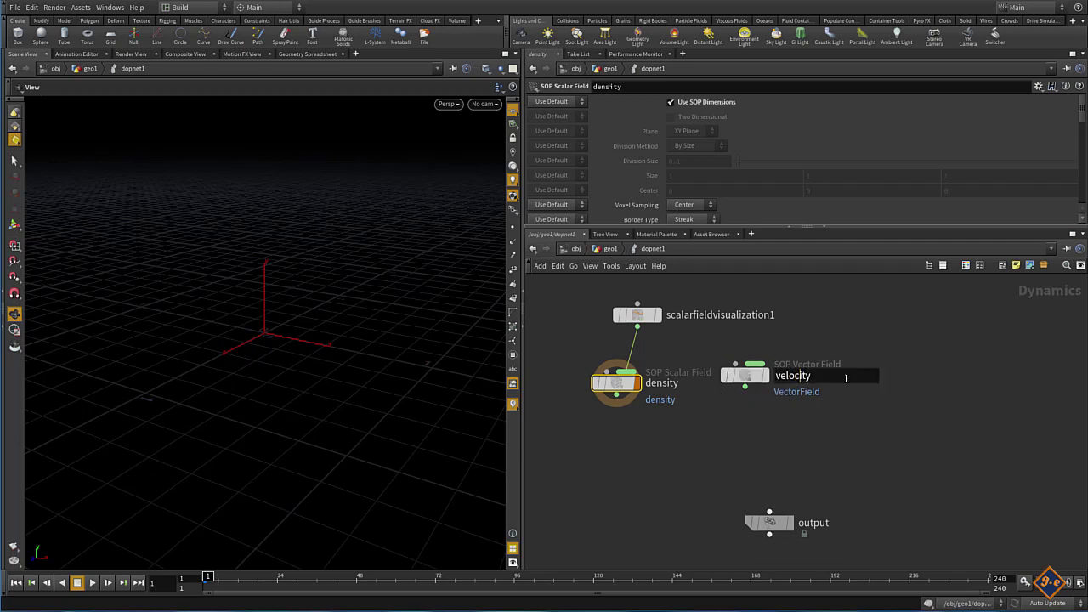
pyautogui.press('Return')
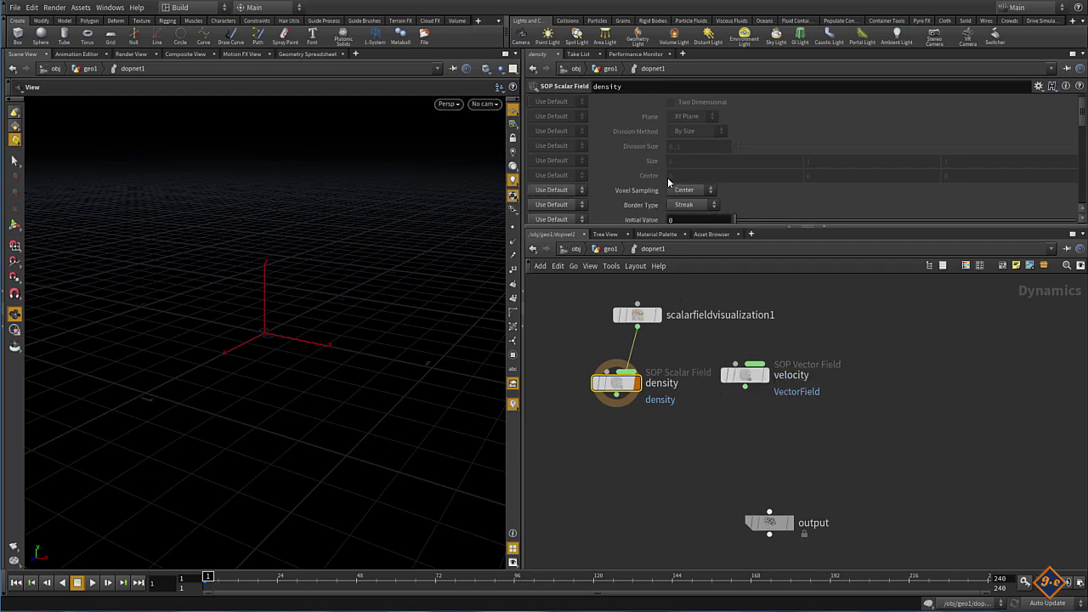
# Set the velocity field's Data Name to vel.
pyautogui.scroll(-3, 668, 177)
pyautogui.scroll(-3, 667, 183)
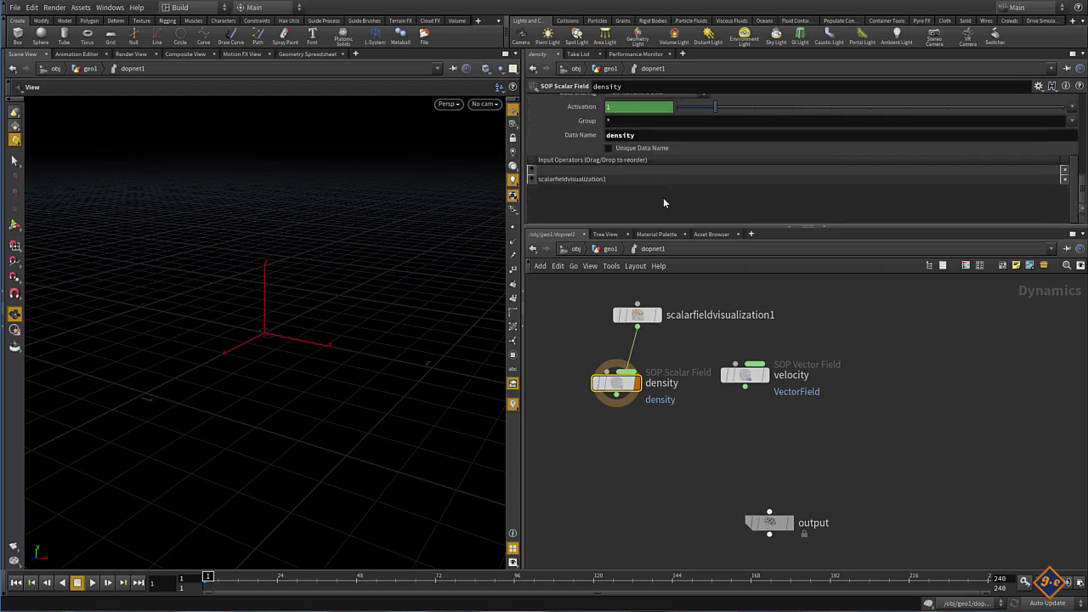
pyautogui.click(753, 375)
pyautogui.scroll(-3, 682, 204)
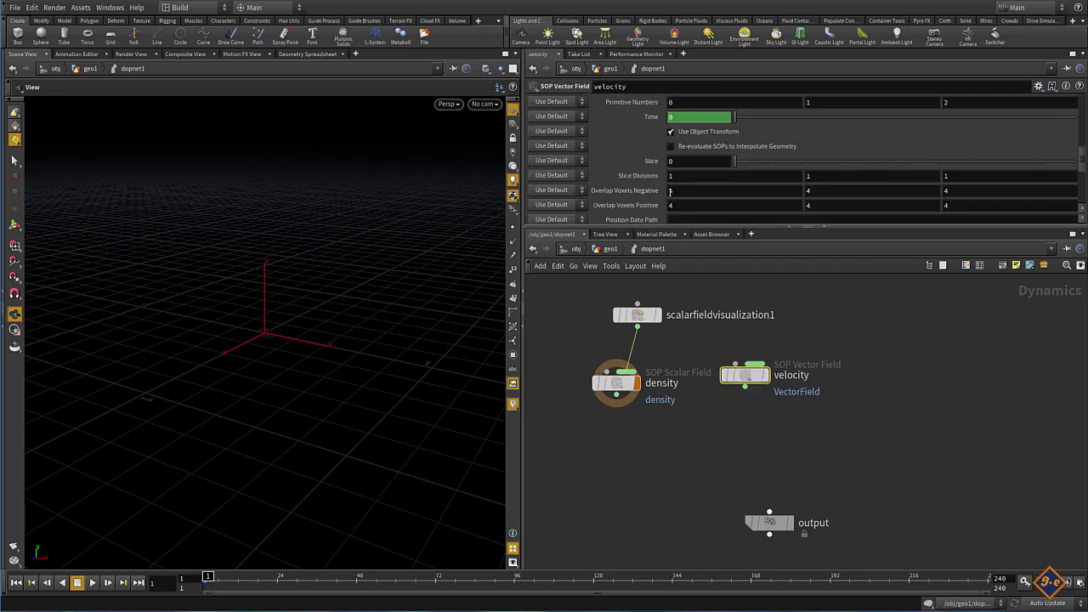
pyautogui.scroll(-3, 678, 206)
pyautogui.doubleClick(651, 144)
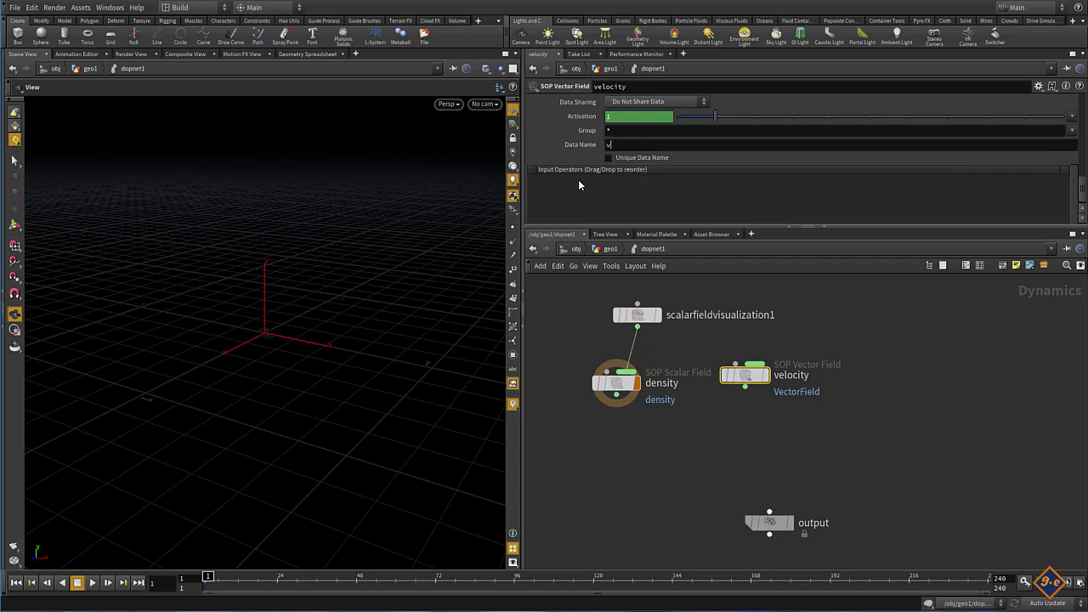
pyautogui.write('vel')
pyautogui.press('Return')
# Point the velocity field's SOP Path at /obj/geo1/VELOCITY and enable Use SOP Dimensions.
pyautogui.scroll(4, 767, 287)
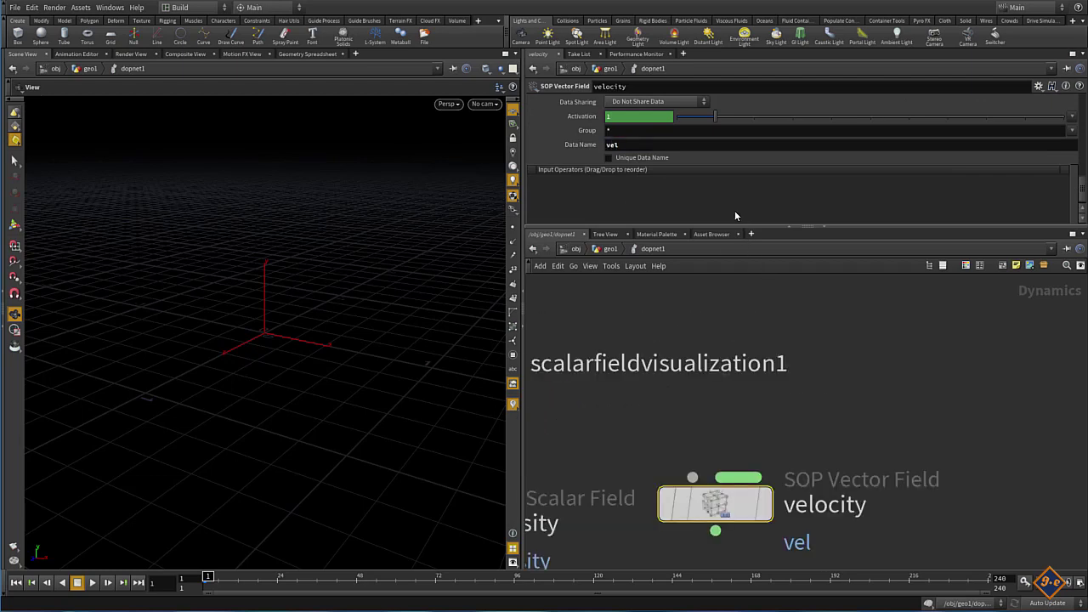
pyautogui.scroll(-4, 701, 348)
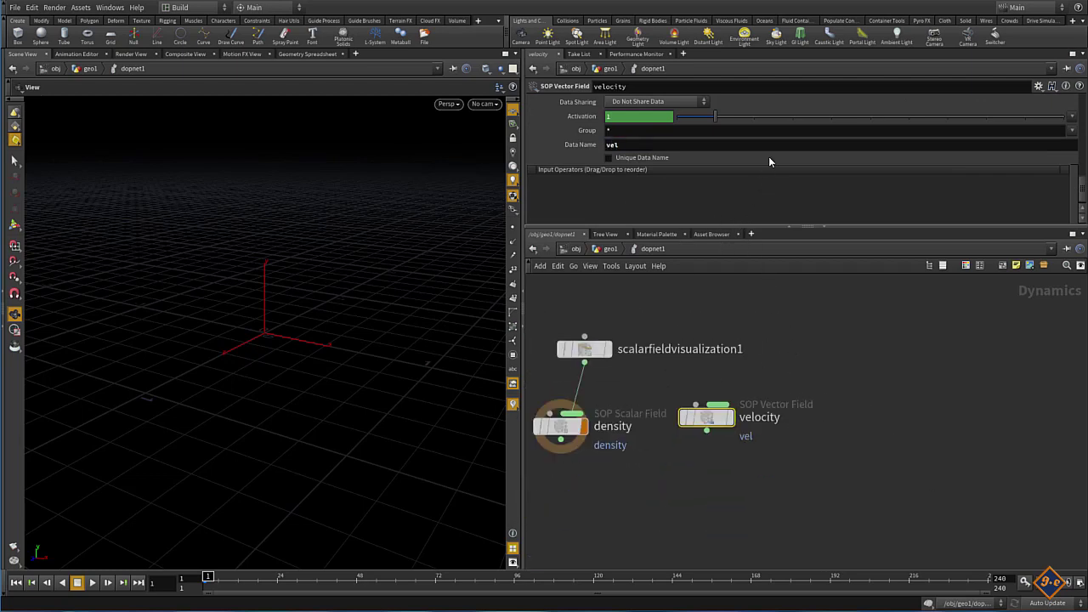
pyautogui.scroll(-1, 771, 153)
pyautogui.scroll(-3, 775, 148)
pyautogui.scroll(-2, 774, 151)
pyautogui.scroll(-2, 775, 151)
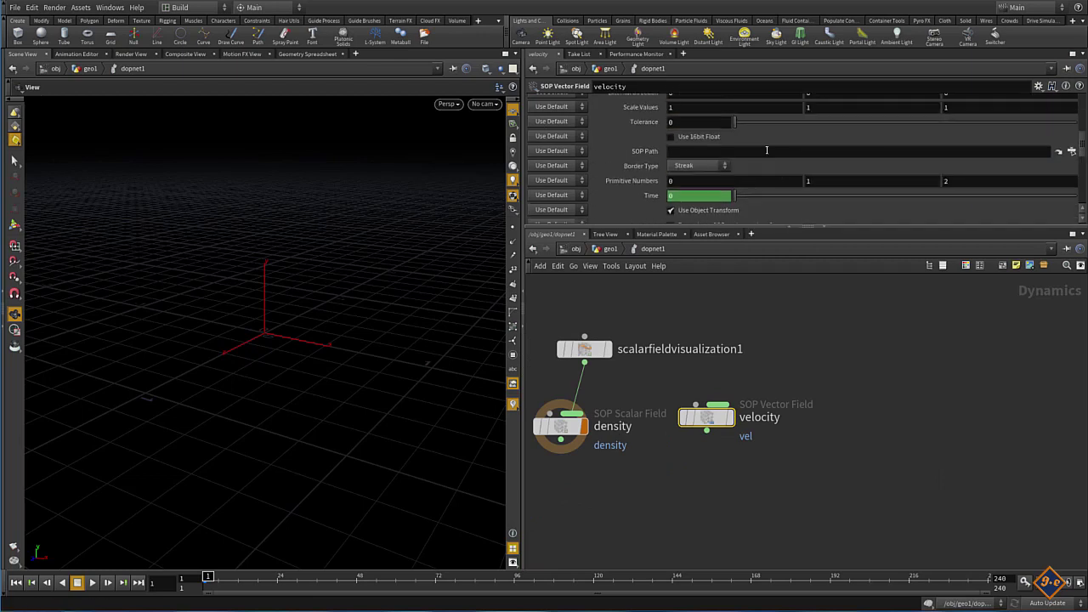
pyautogui.click(1068, 151)
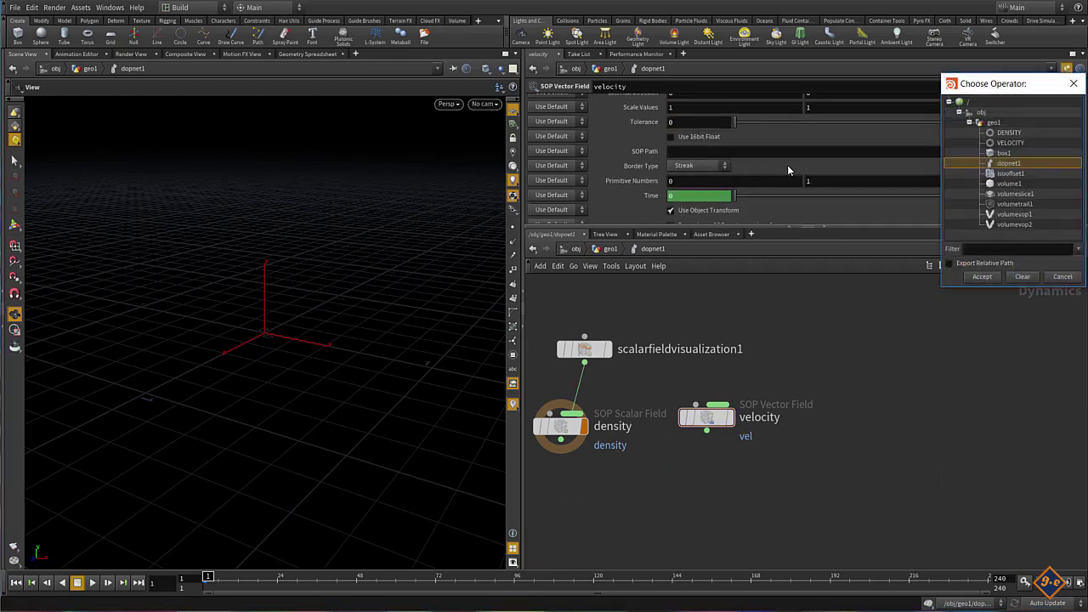
pyautogui.click(1006, 143)
pyautogui.click(982, 277)
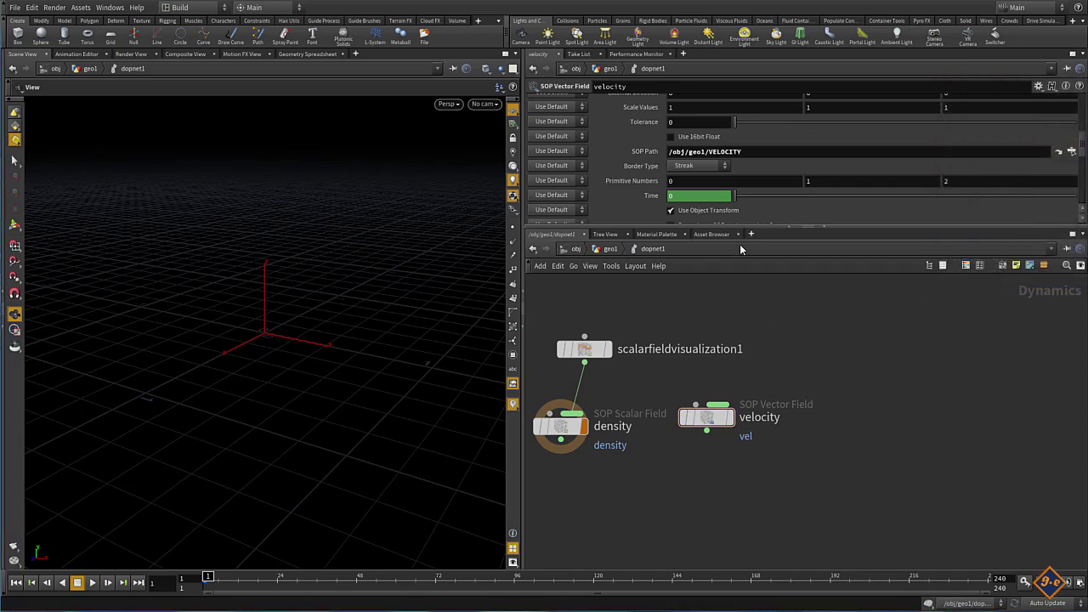
pyautogui.moveTo(1084, 150); pyautogui.dragTo(1085, 106)
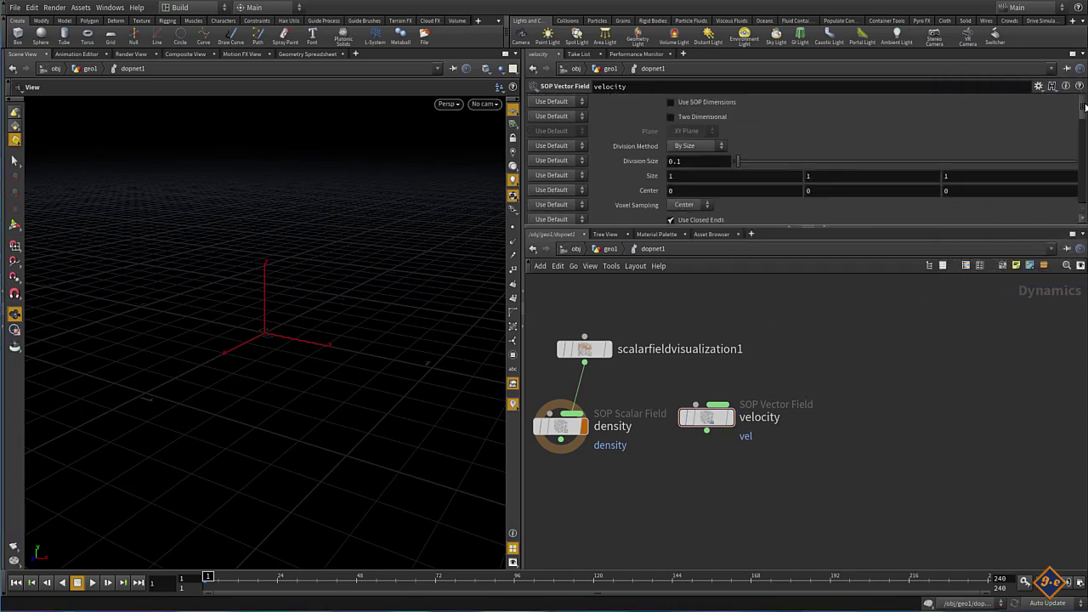
pyautogui.click(671, 102)
pyautogui.scroll(-3, 740, 387)
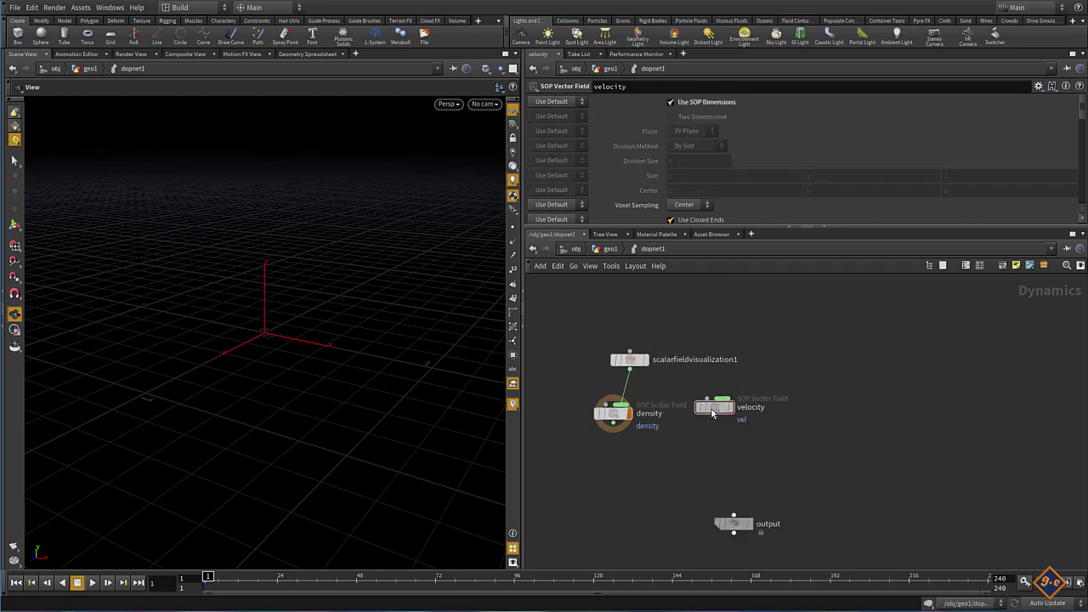
pyautogui.moveTo(714, 408); pyautogui.dragTo(714, 414)
# Create a Vector Field Visualization node ('ve vi') and wire it to the velocity field node.
pyautogui.press('Tab')
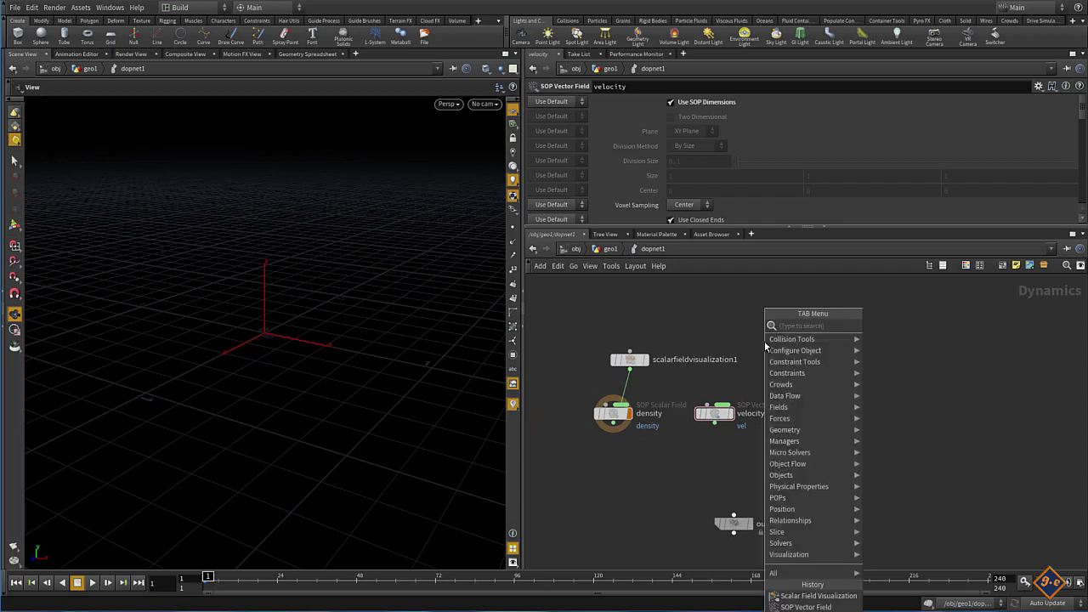
pyautogui.write('ve vi')
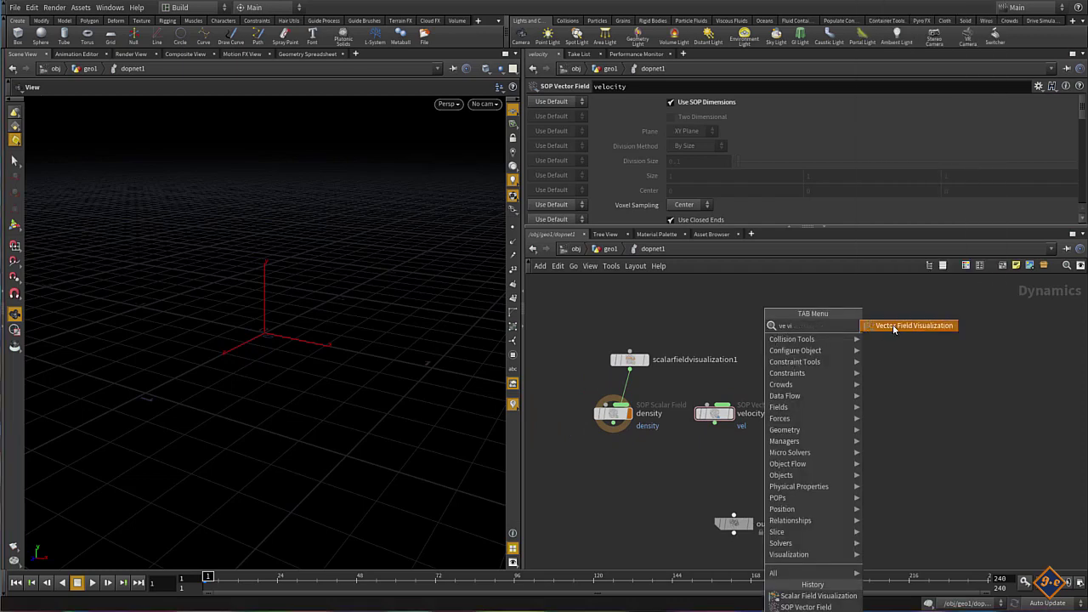
pyautogui.click(893, 325)
pyautogui.click(833, 333)
pyautogui.moveTo(833, 334); pyautogui.dragTo(789, 364)
pyautogui.click(722, 404)
pyautogui.click(797, 363)
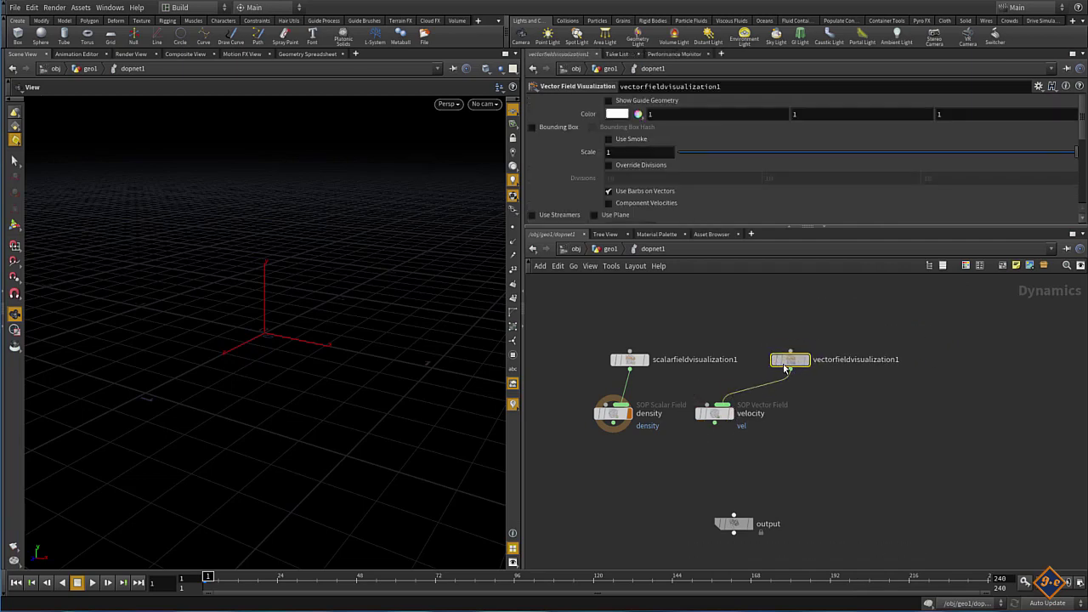
pyautogui.click(568, 372)
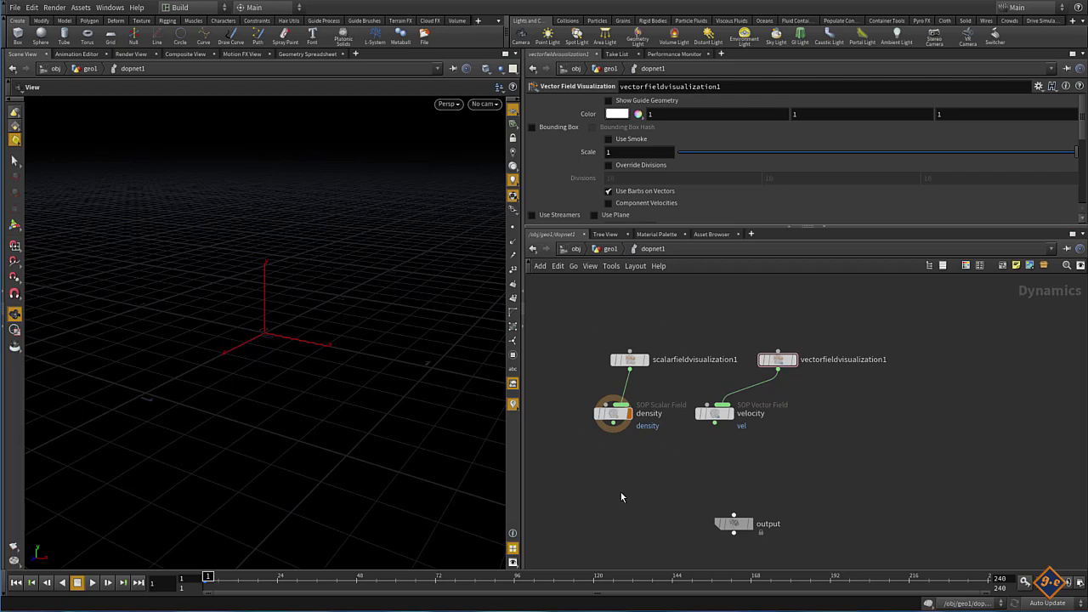
pyautogui.moveTo(645, 460); pyautogui.dragTo(656, 451, button='middle')
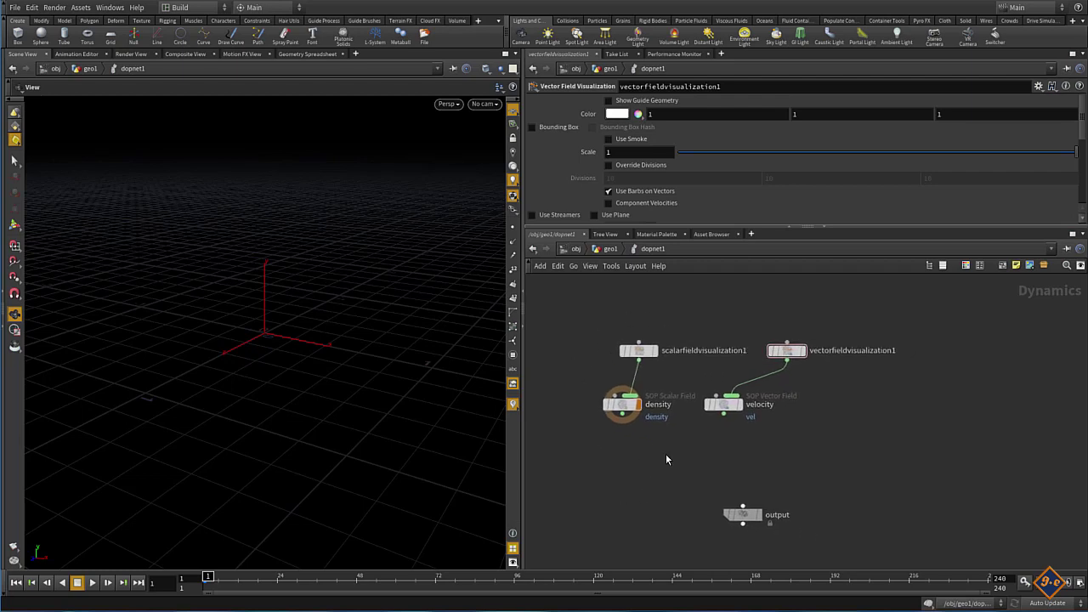
pyautogui.press('Tab')
# Place an Apply Data node below the fields and wire density and velocity into it.
pyautogui.click(666, 455)
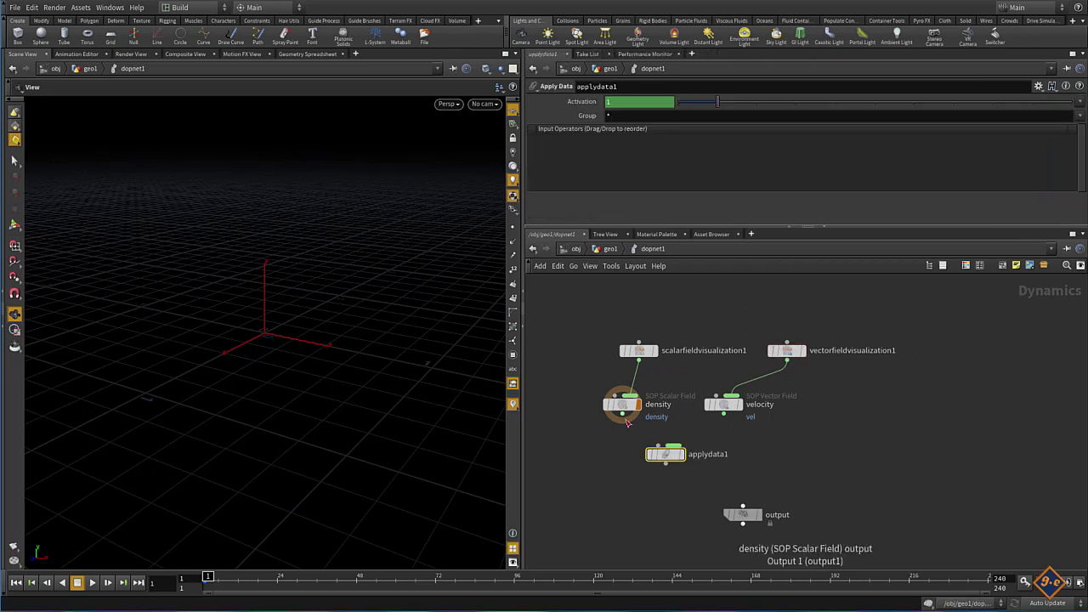
pyautogui.click(627, 421)
pyautogui.click(671, 444)
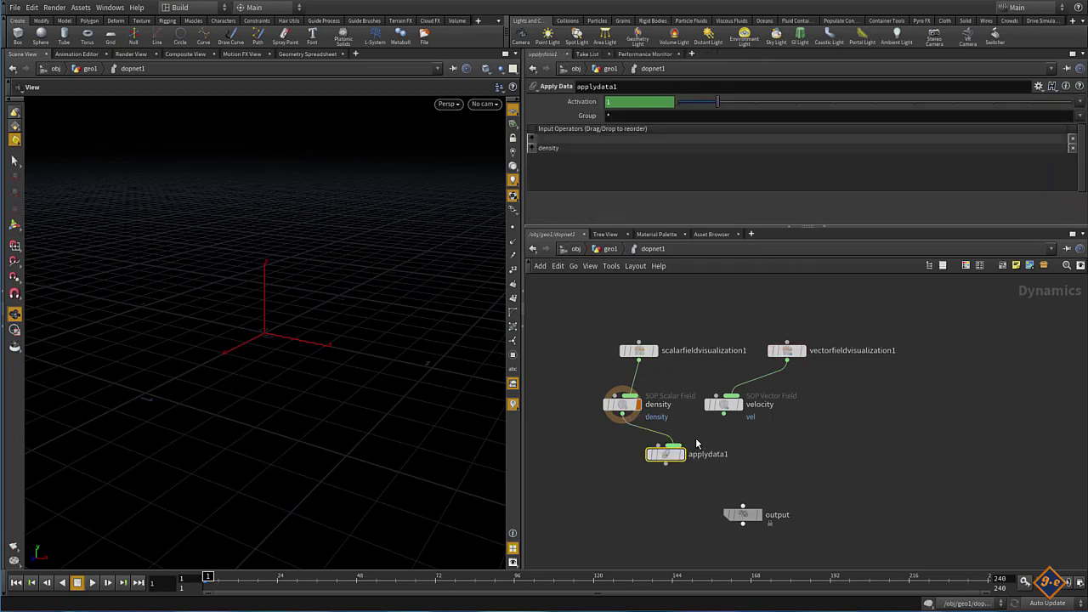
pyautogui.click(723, 415)
pyautogui.click(686, 445)
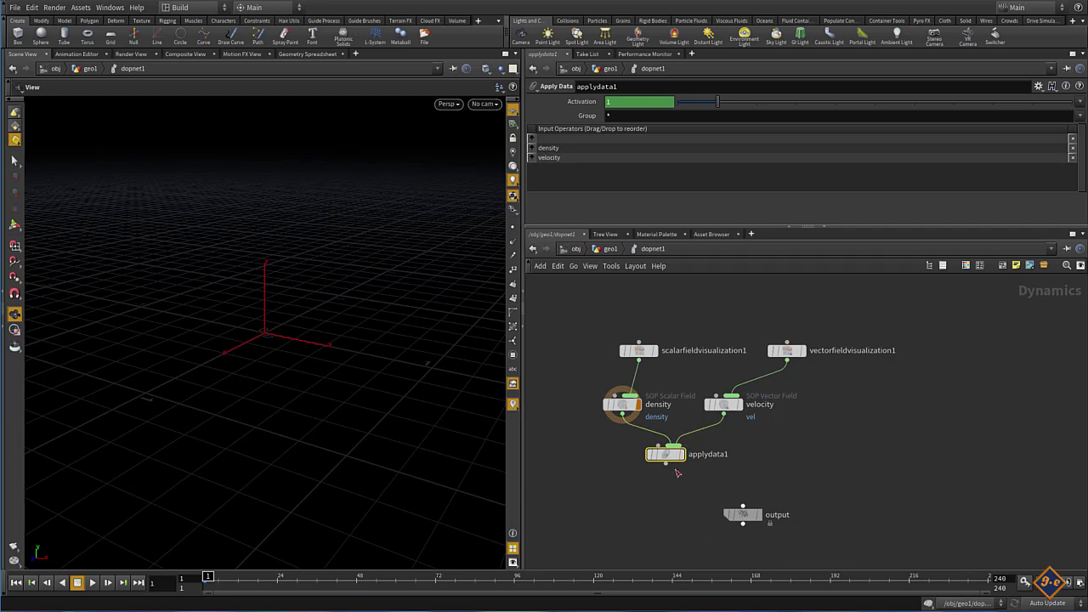
# Wire applydata1 into the output node and move the output node slightly lower.
pyautogui.moveTo(671, 454); pyautogui.dragTo(672, 460)
pyautogui.click(665, 467)
pyautogui.click(740, 521)
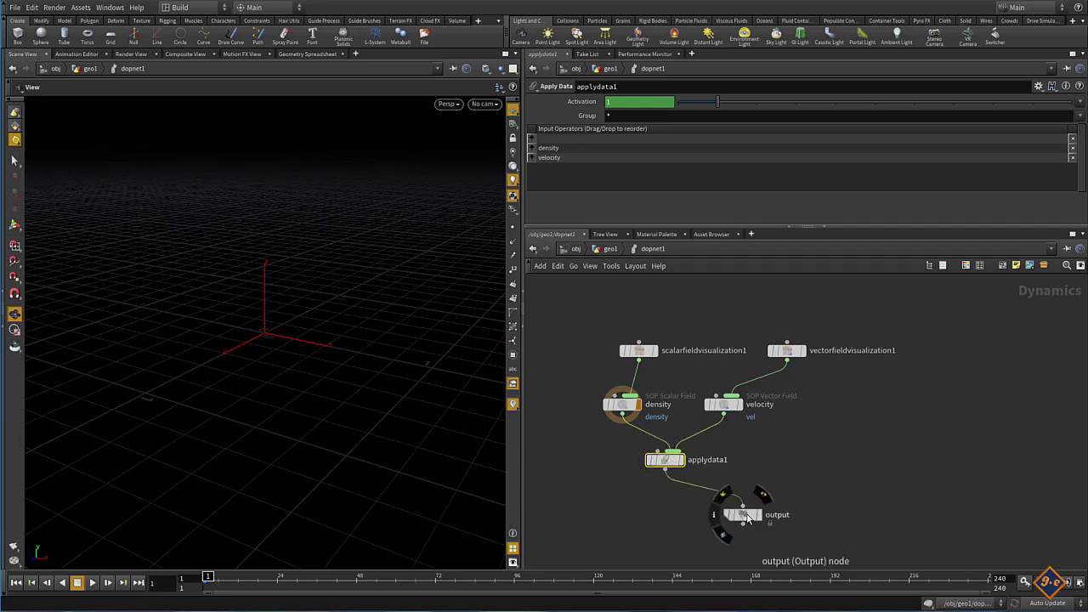
pyautogui.moveTo(739, 519); pyautogui.dragTo(740, 530)
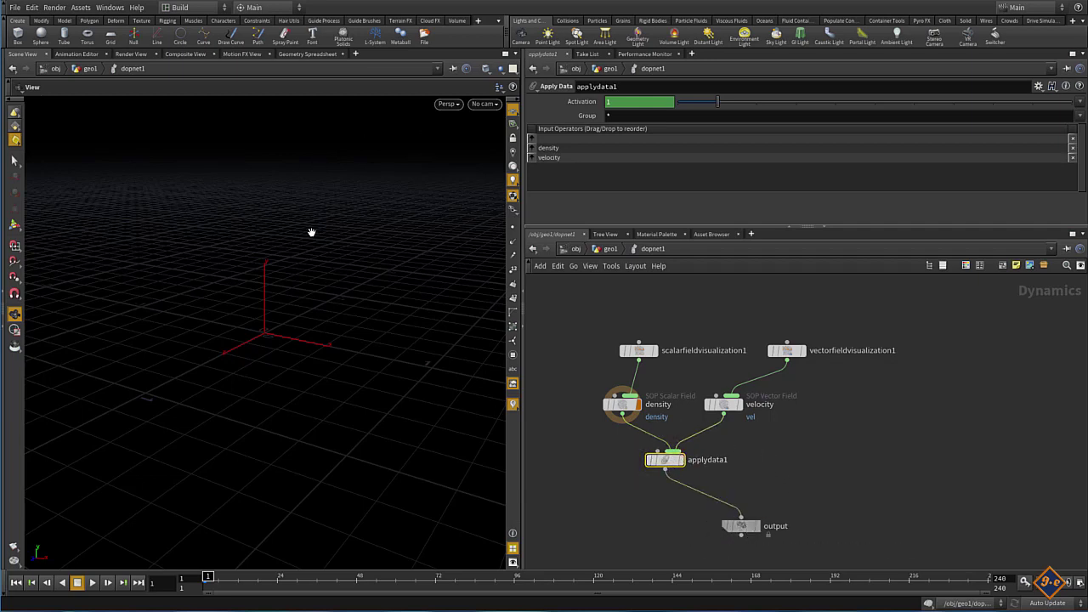
pyautogui.moveTo(306, 364)
pyautogui.mouseDown()
pyautogui.moveTo(292, 358)
pyautogui.moveTo(340, 289)
pyautogui.moveTo(346, 318)
pyautogui.moveTo(359, 311)
pyautogui.moveTo(348, 317)
pyautogui.mouseUp()
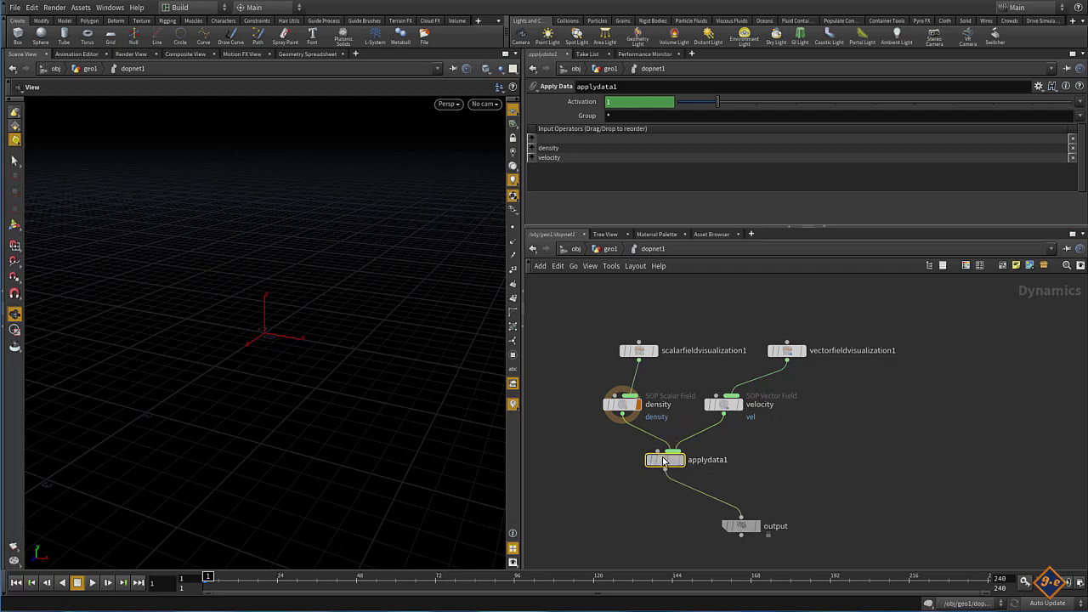
# Move applydata1 down and left to make room beside the field nodes.
pyautogui.moveTo(661, 461); pyautogui.dragTo(635, 473)
pyautogui.scroll(2, 606, 455)
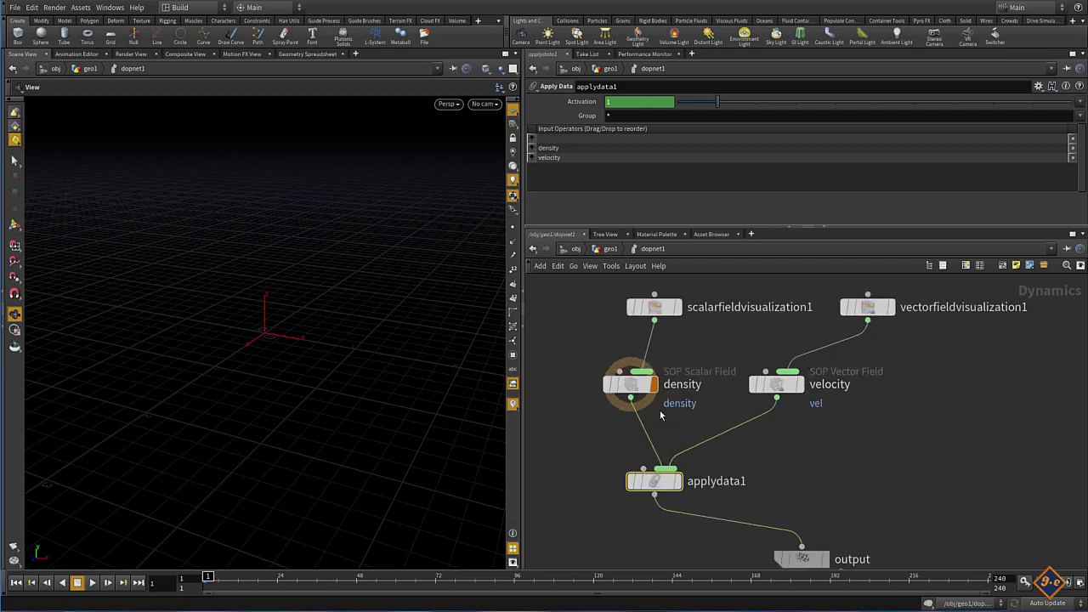
pyautogui.scroll(-3, 608, 397)
pyautogui.moveTo(766, 433); pyautogui.dragTo(842, 443, button='middle')
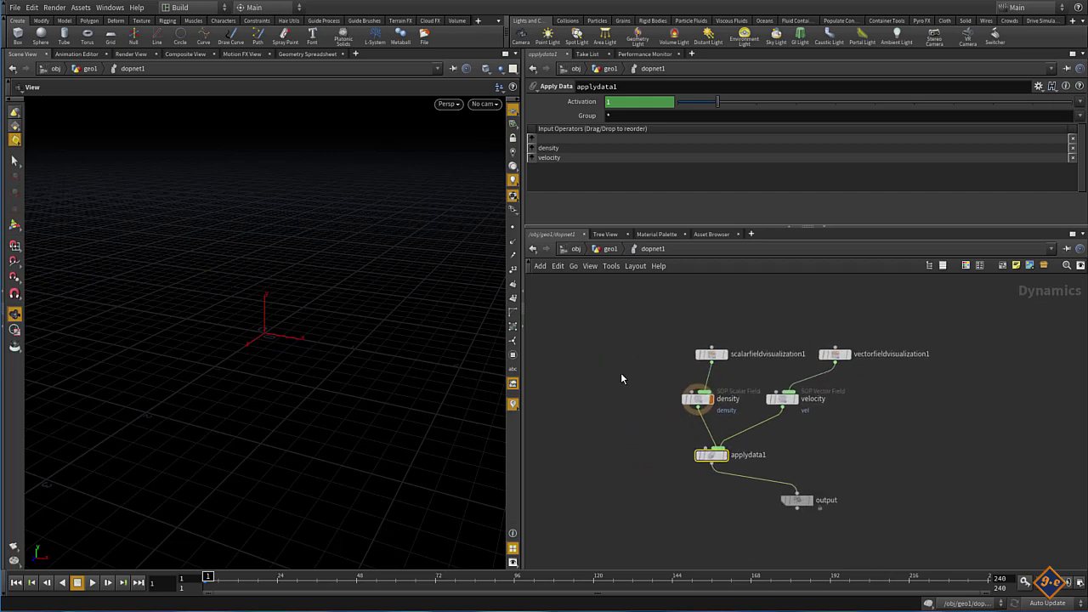
# Add an Empty Object node ('em') left of scalarfieldvisualization1, starting a wire from it.
pyautogui.press('Tab')
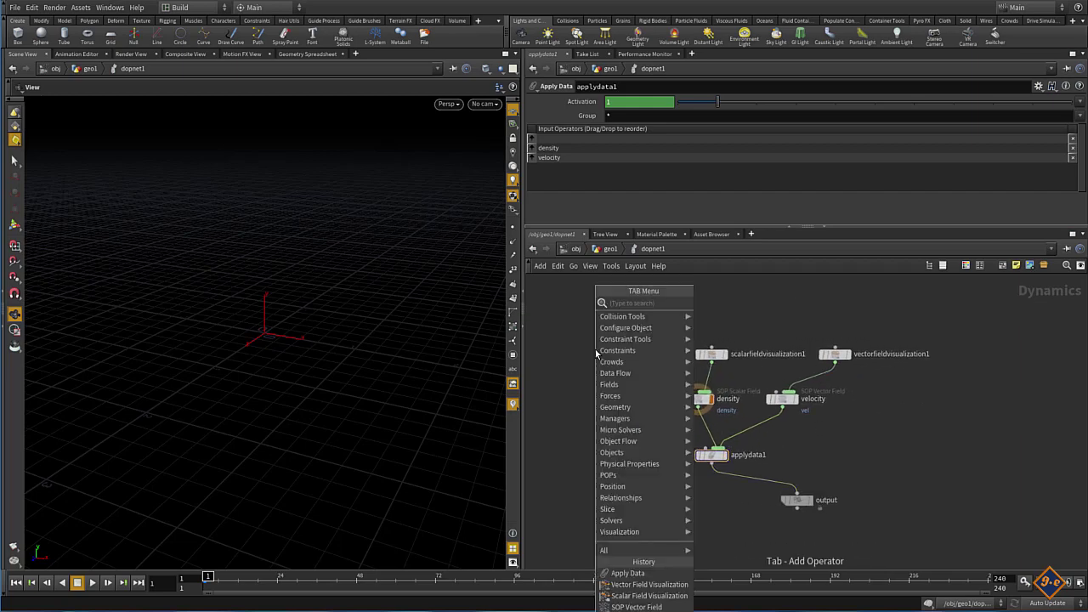
pyautogui.write('em')
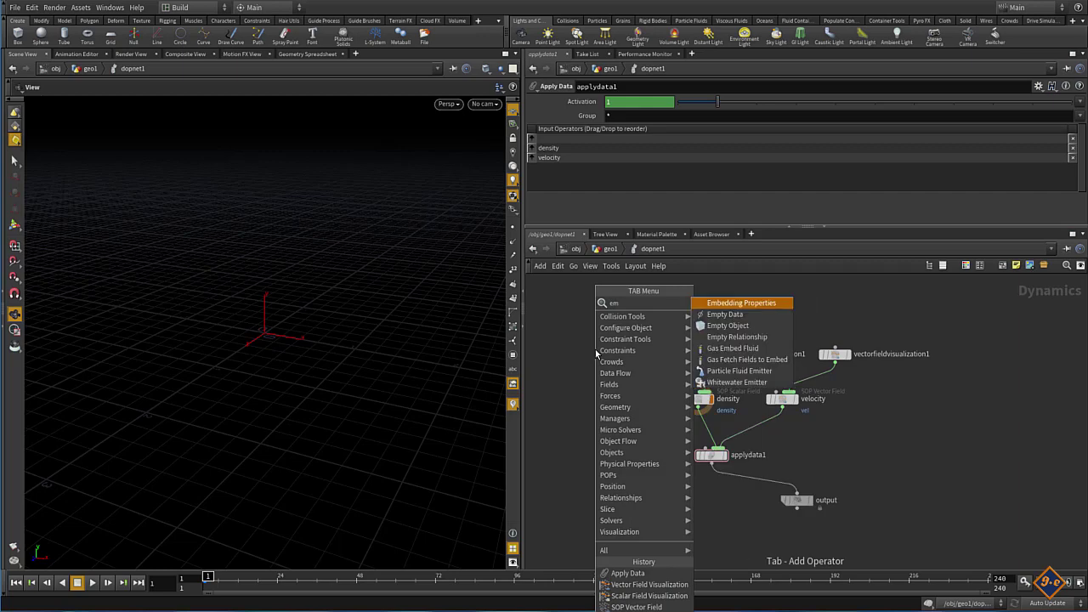
pyautogui.click(724, 326)
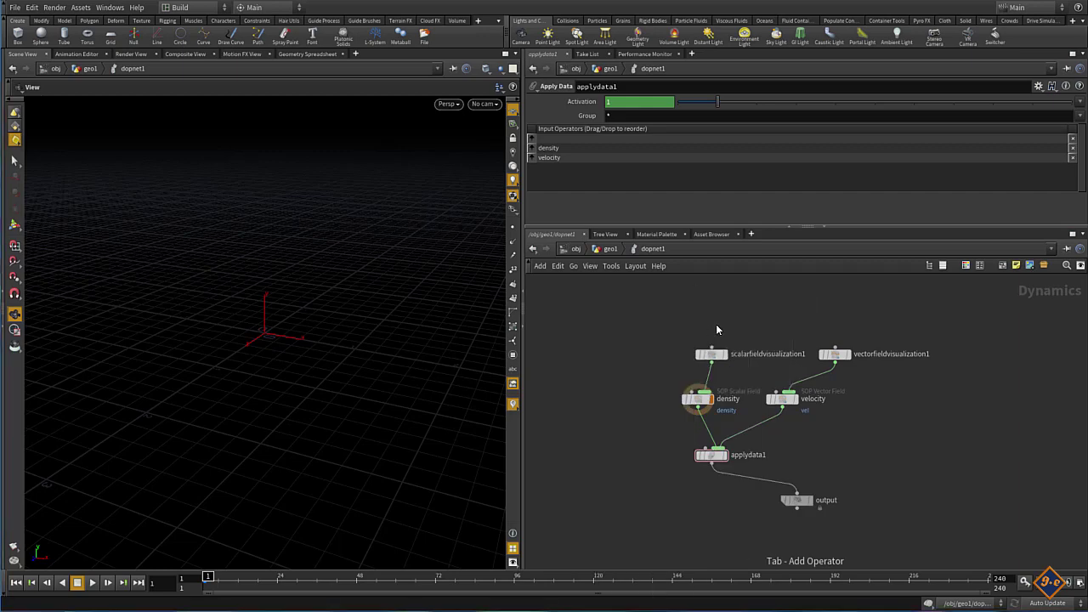
pyautogui.click(623, 332)
pyautogui.moveTo(625, 335); pyautogui.dragTo(612, 351)
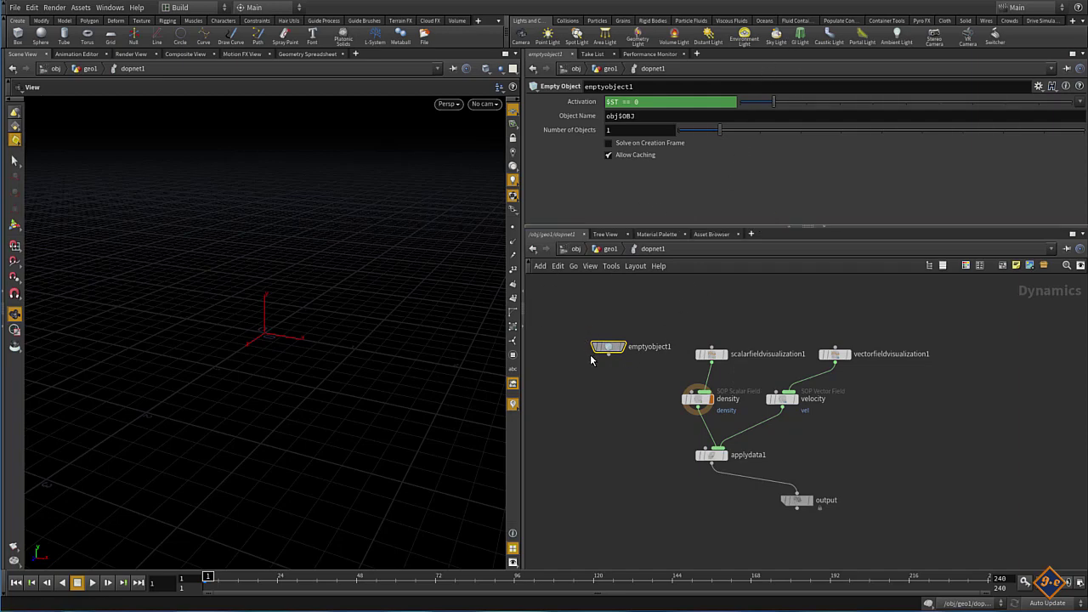
pyautogui.moveTo(611, 349)
pyautogui.mouseDown()
pyautogui.moveTo(621, 366)
pyautogui.moveTo(638, 350)
pyautogui.mouseUp()
pyautogui.scroll(3, 661, 382)
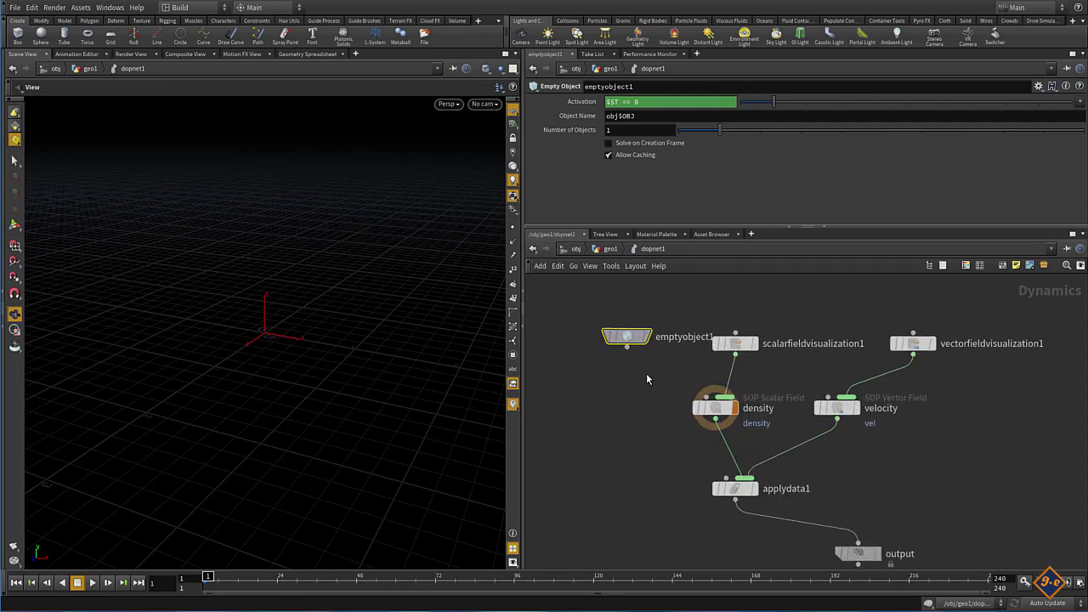
pyautogui.click(628, 348)
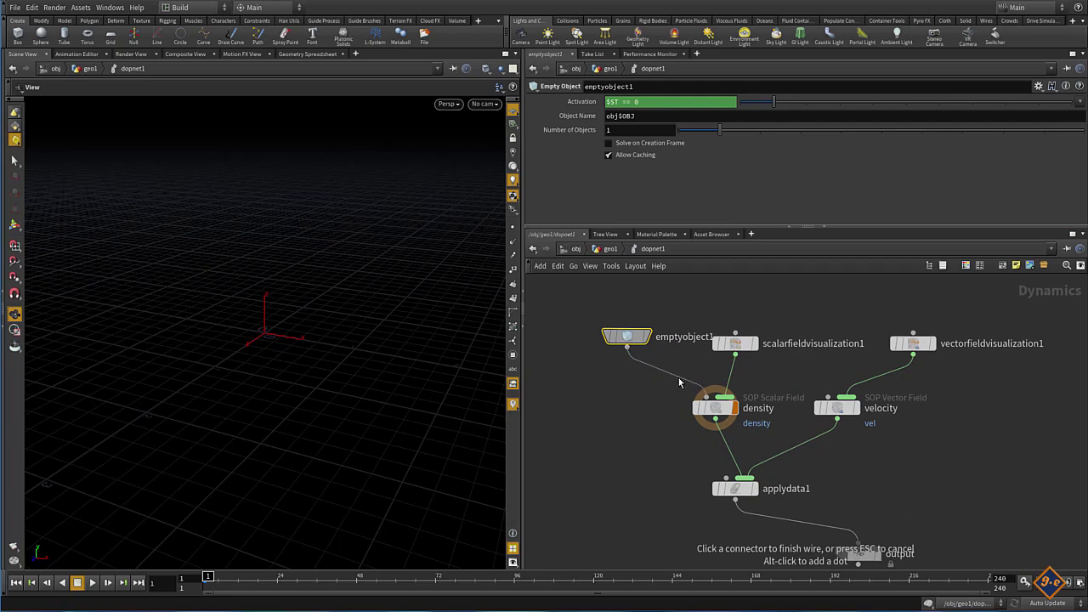
# Wire emptyobject1 into applydata1's first input and confirm Object Name evaluates to obj0.
pyautogui.click(726, 478)
pyautogui.moveTo(729, 496); pyautogui.dragTo(704, 484)
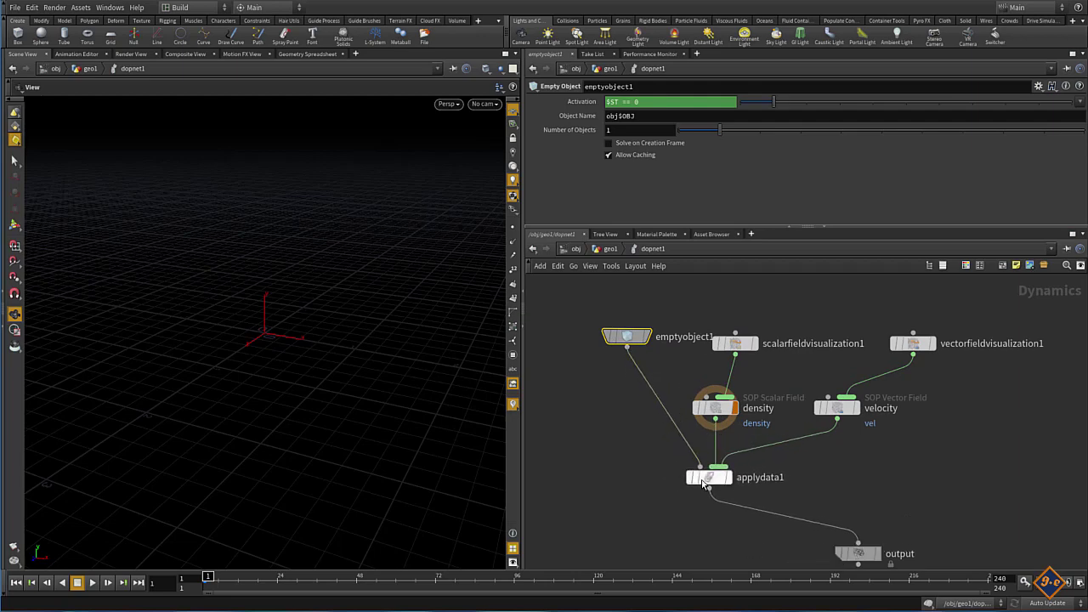
pyautogui.moveTo(629, 337); pyautogui.dragTo(631, 348)
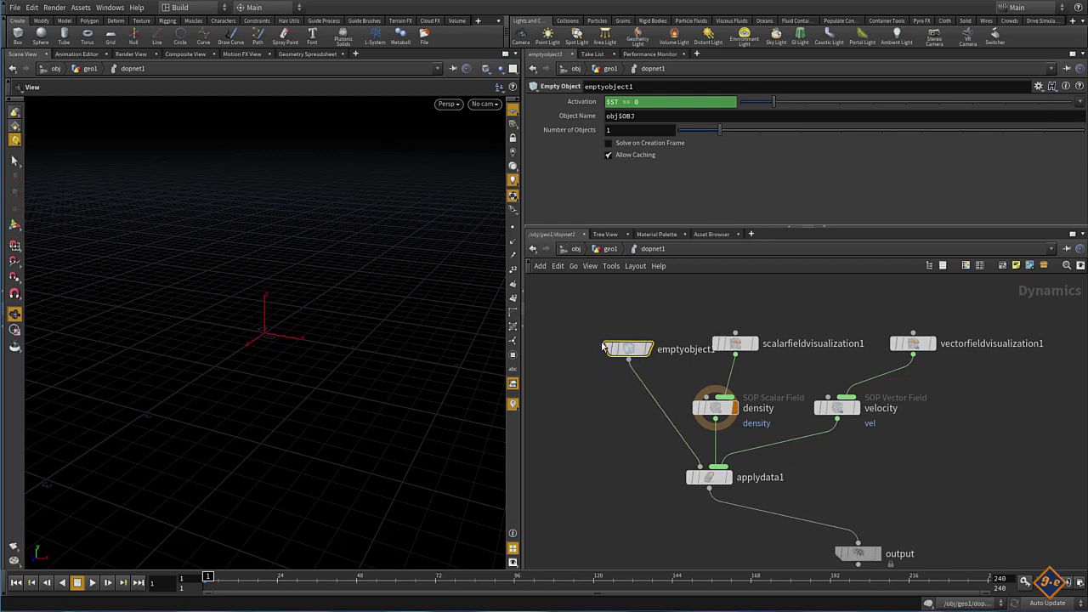
pyautogui.click(588, 119)
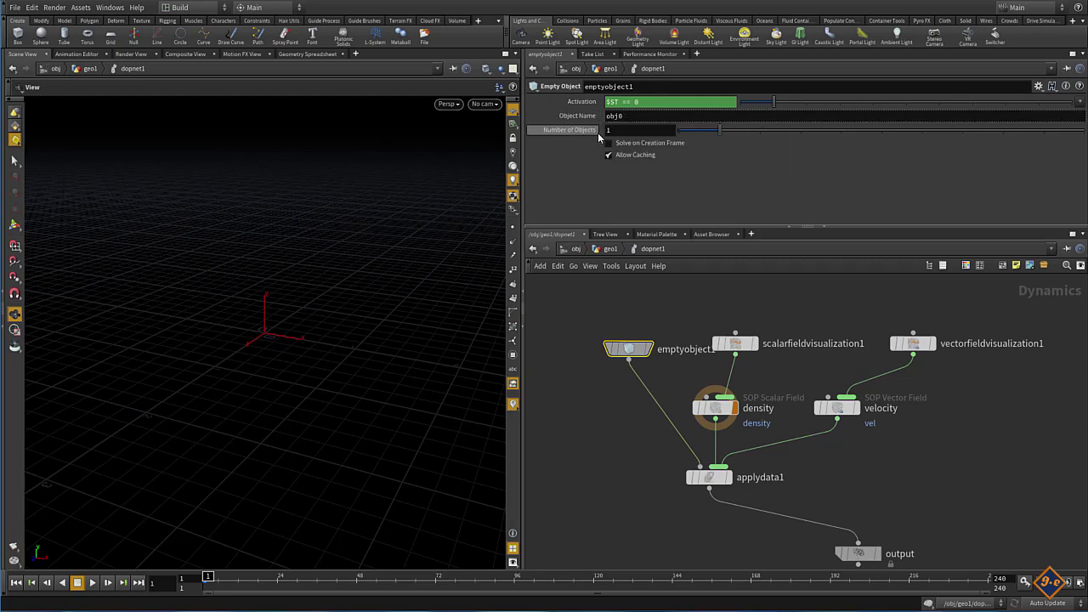
pyautogui.click(569, 120)
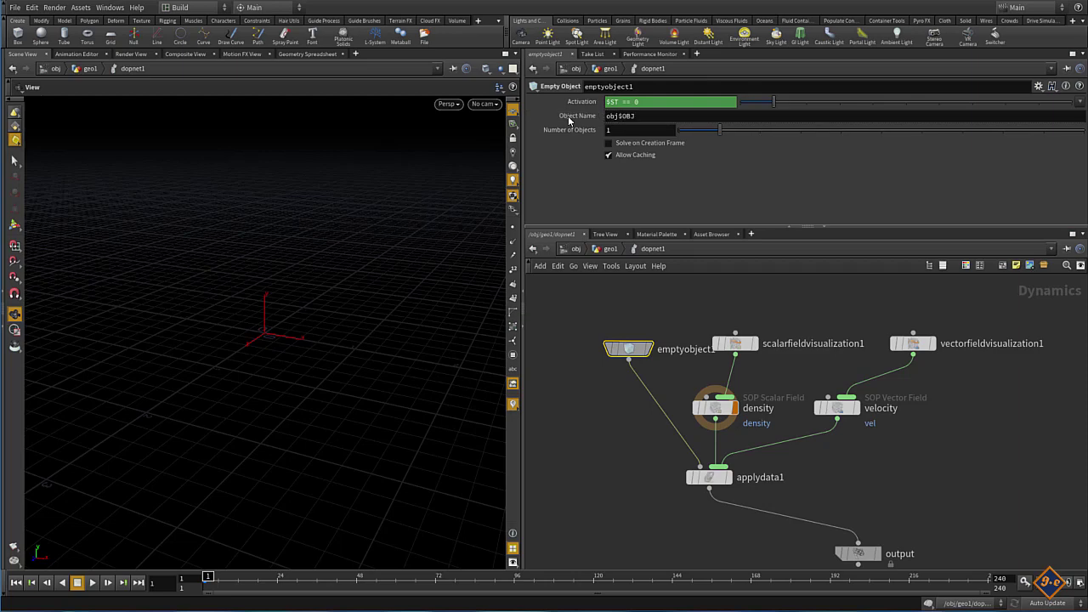
# Show the Geometry Spreadsheet, display the output node, and start the simulation playing.
pyautogui.click(297, 55)
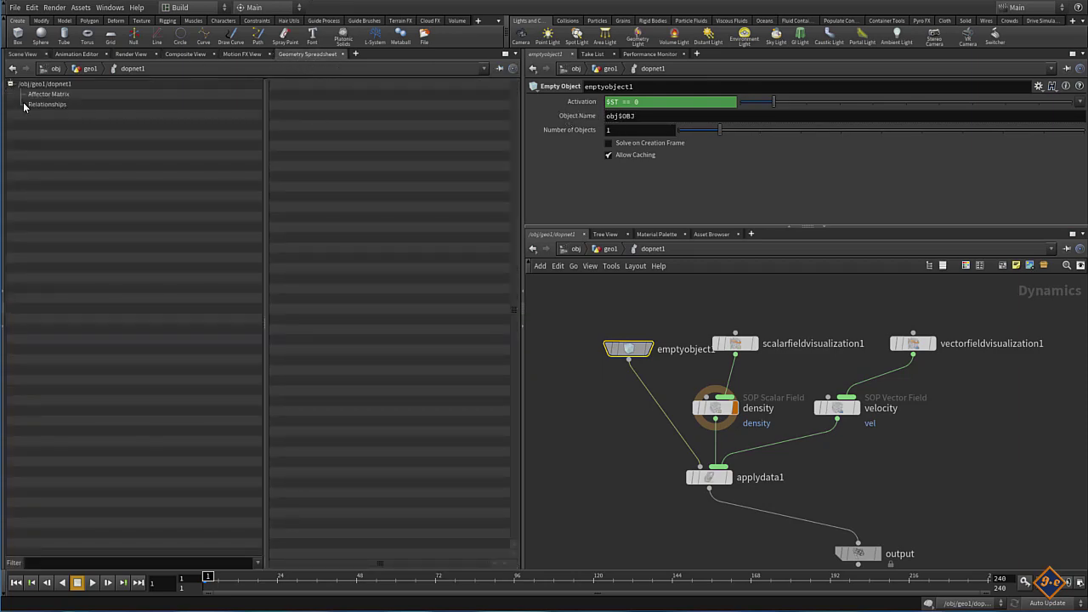
pyautogui.click(878, 553)
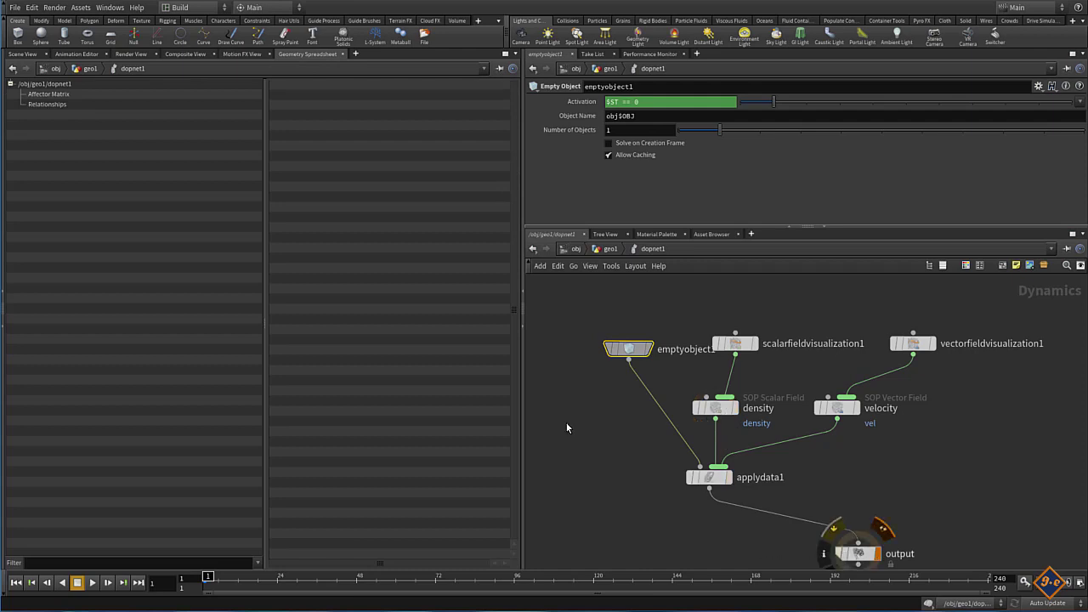
pyautogui.moveTo(859, 553); pyautogui.dragTo(847, 528)
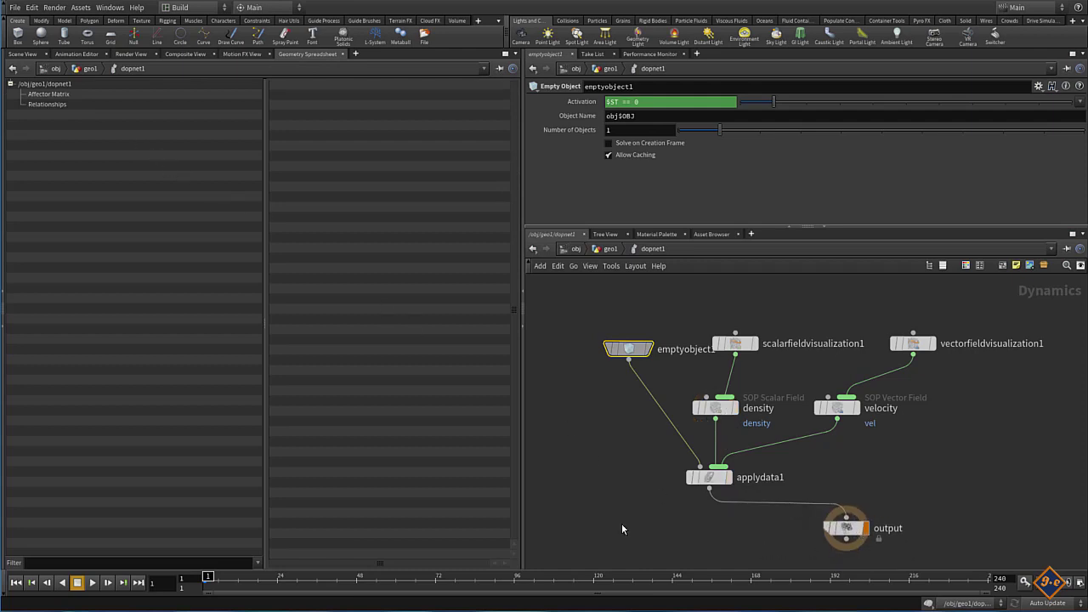
pyautogui.click(93, 582)
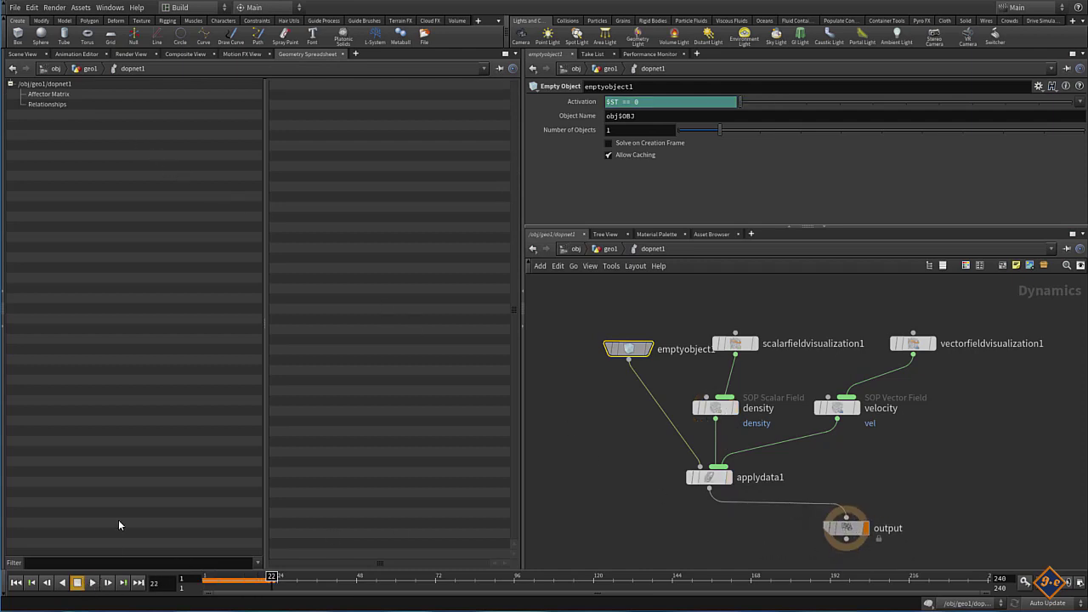
# Set applydata1 as the displayed node and move the output node down and right.
pyautogui.click(728, 477)
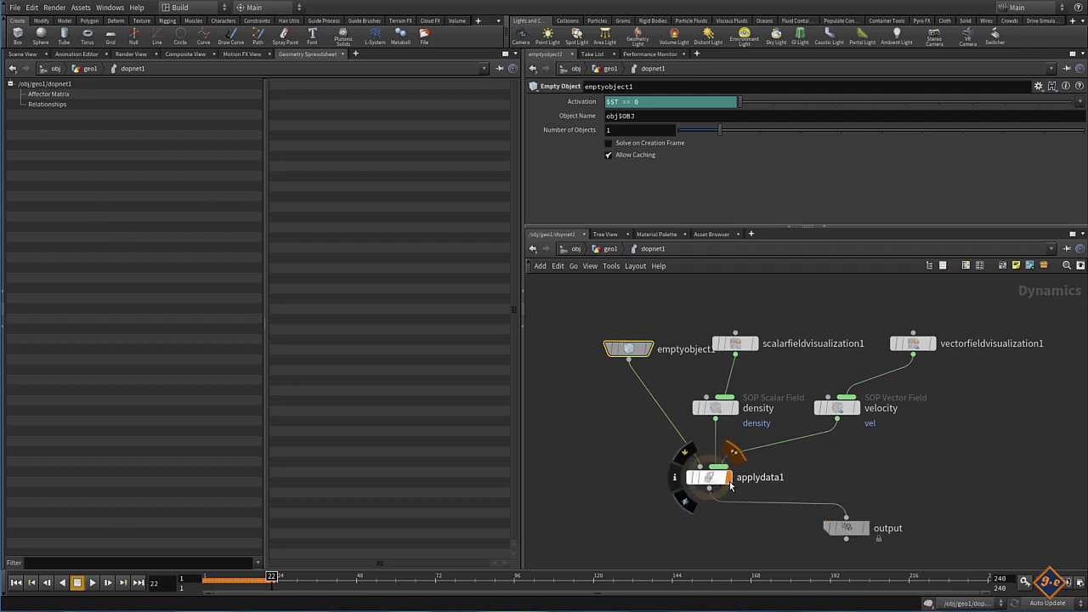
pyautogui.click(634, 349)
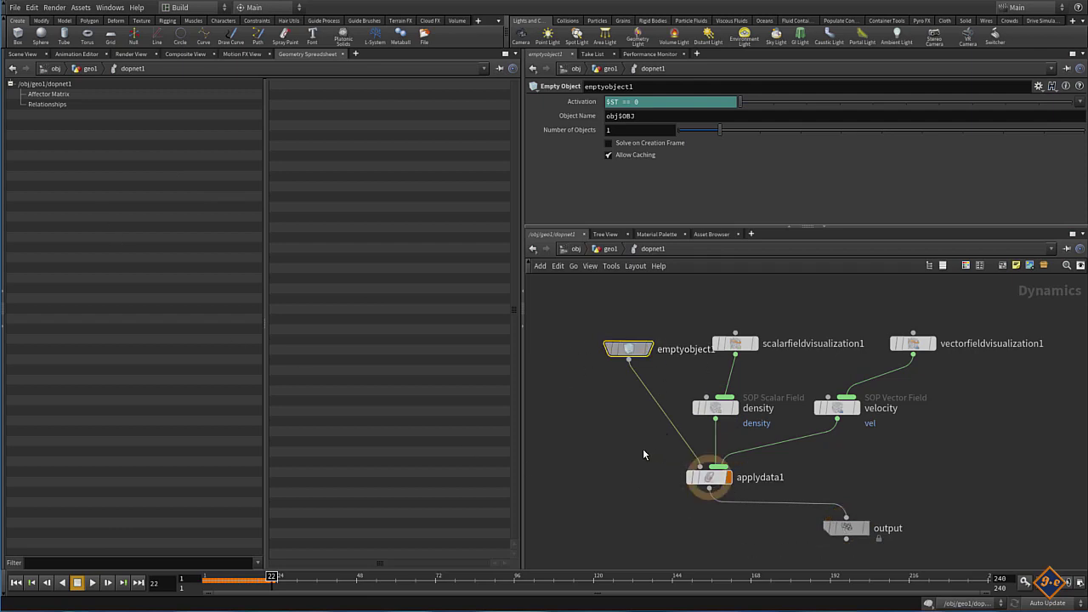
pyautogui.moveTo(644, 454); pyautogui.dragTo(588, 414, button='middle')
pyautogui.moveTo(804, 498)
pyautogui.mouseDown()
pyautogui.moveTo(801, 527)
pyautogui.moveTo(818, 526)
pyautogui.mouseUp()
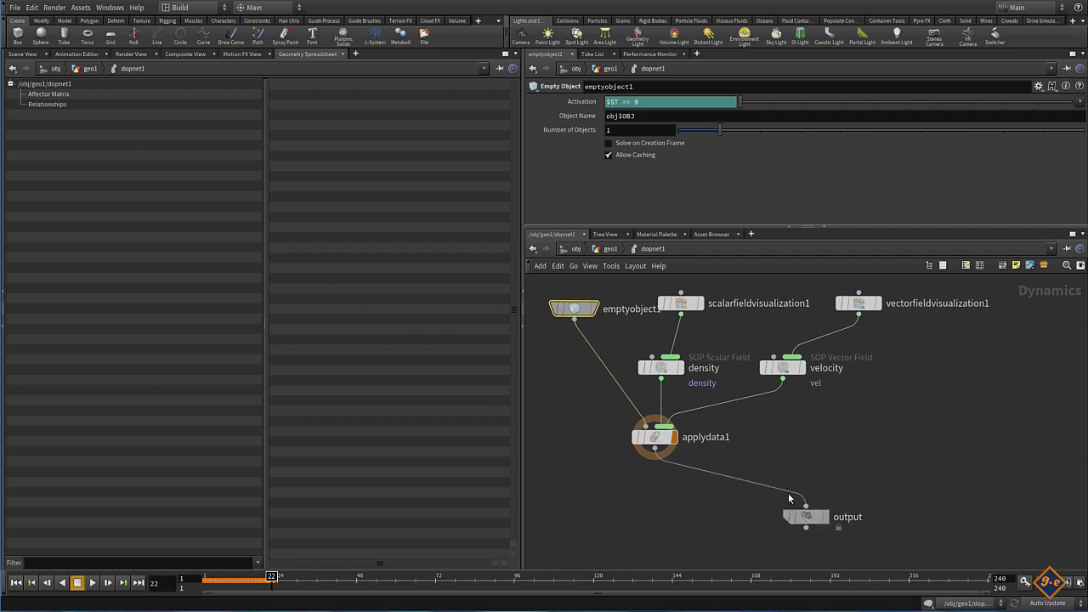
pyautogui.moveTo(805, 516); pyautogui.dragTo(819, 542)
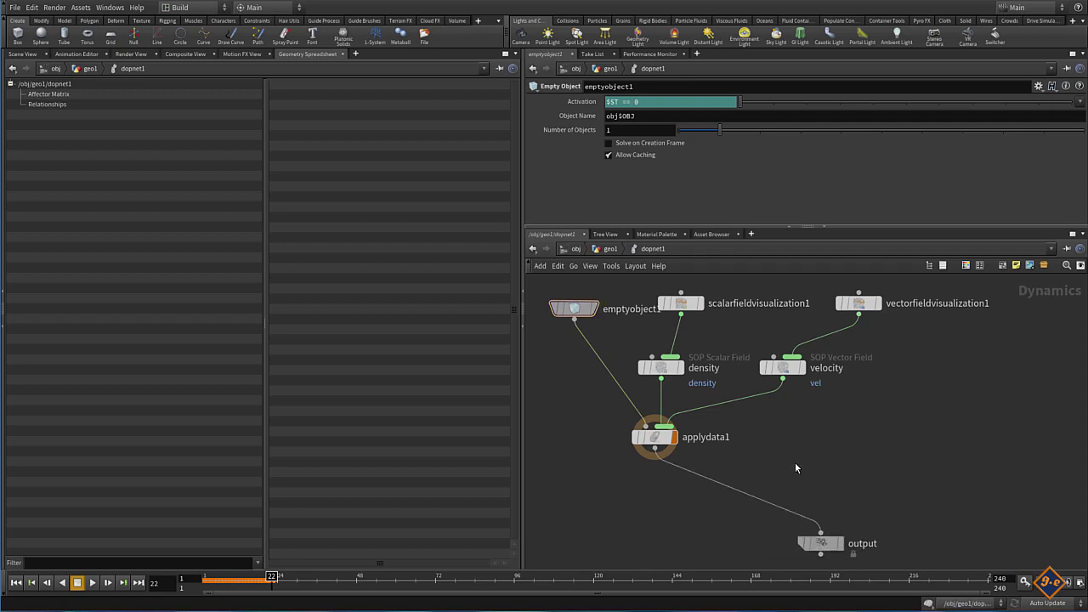
# Add a Multiple Solver node ('mu') and place it beside applydata1.
pyautogui.press('Tab')
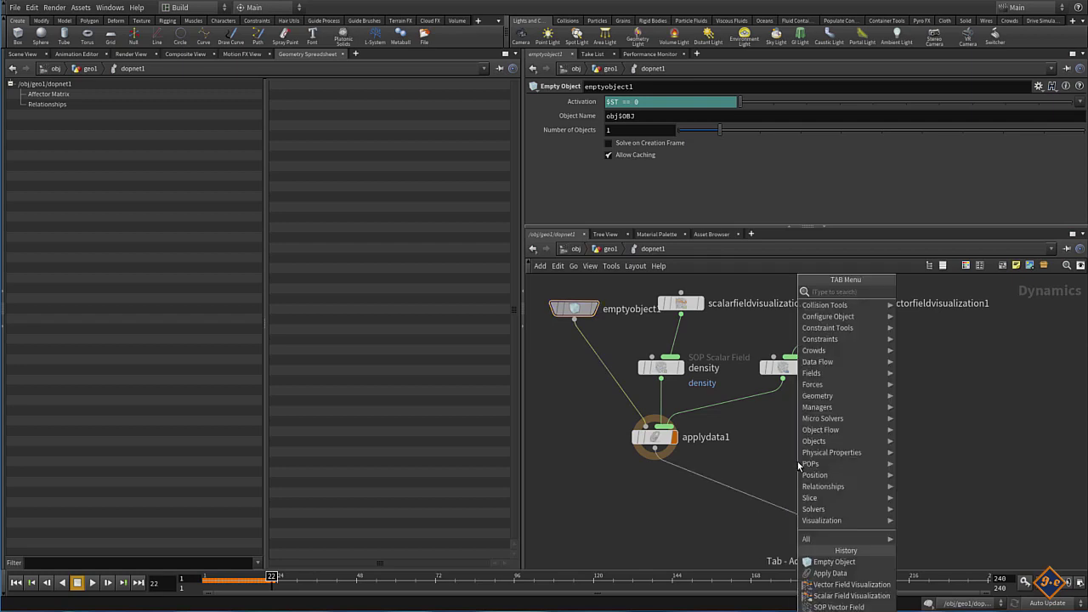
pyautogui.write('mi')
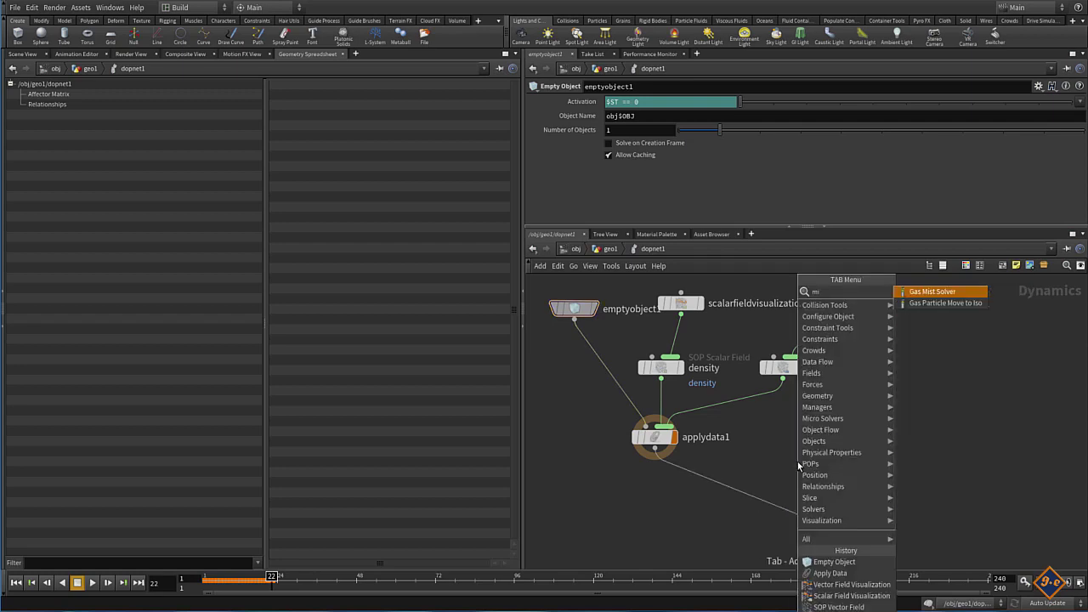
pyautogui.press('BackSpace')
pyautogui.press('BackSpace')
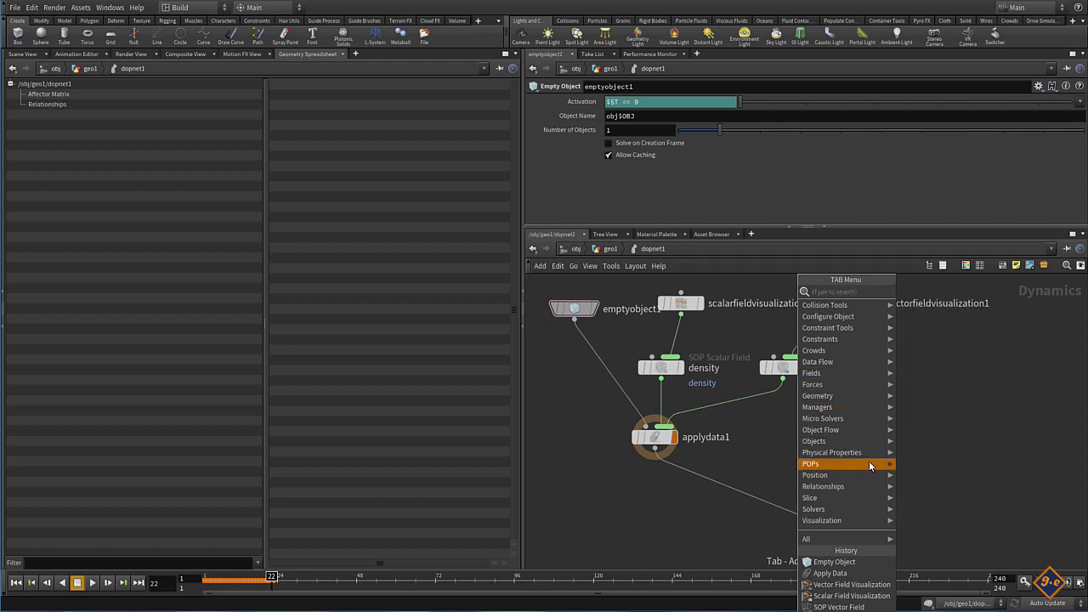
pyautogui.write('mu')
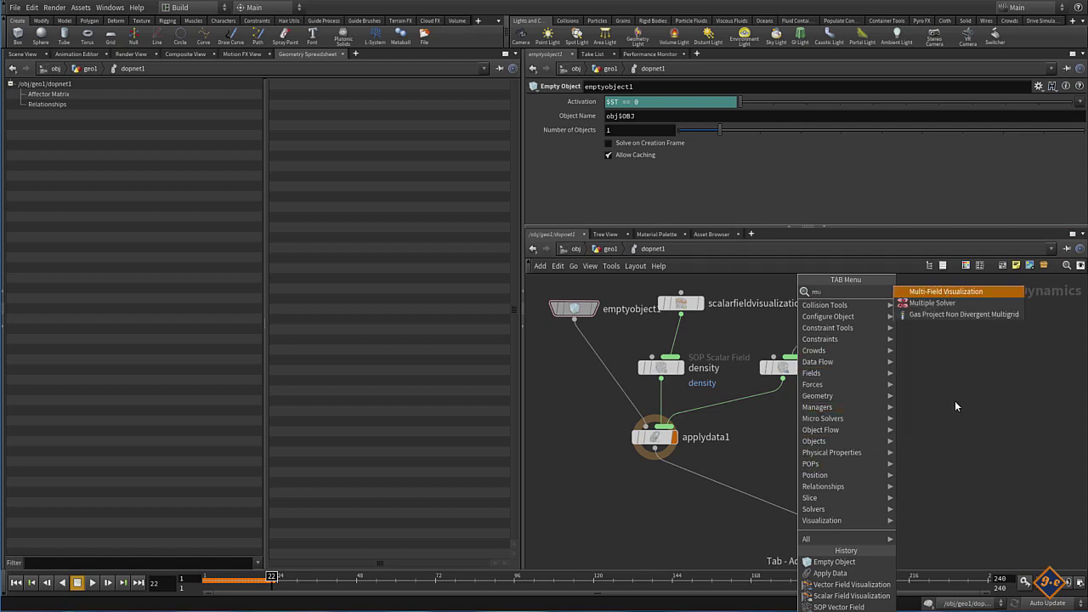
pyautogui.click(932, 303)
pyautogui.click(824, 442)
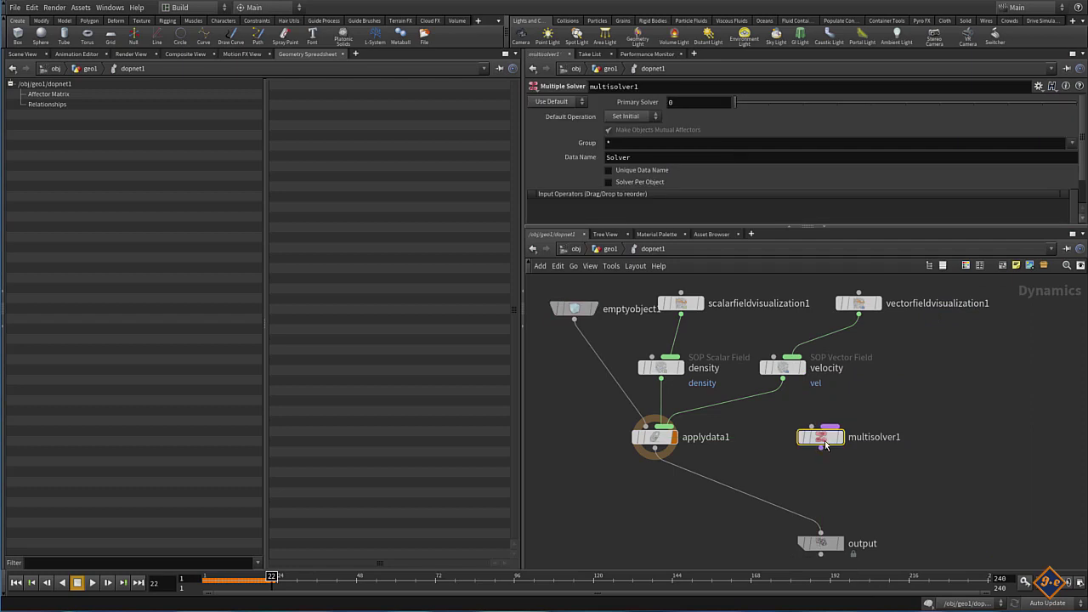
pyautogui.moveTo(818, 442); pyautogui.dragTo(812, 469)
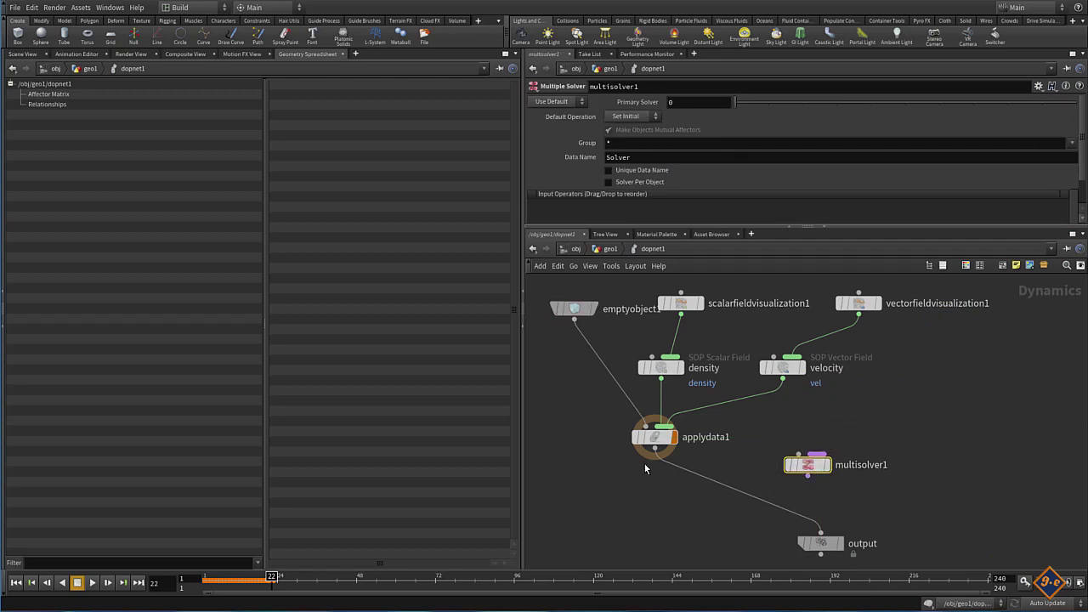
# Wire applydata1 into multisolver1 and multisolver1 into output, then display multisolver1.
pyautogui.click(654, 448)
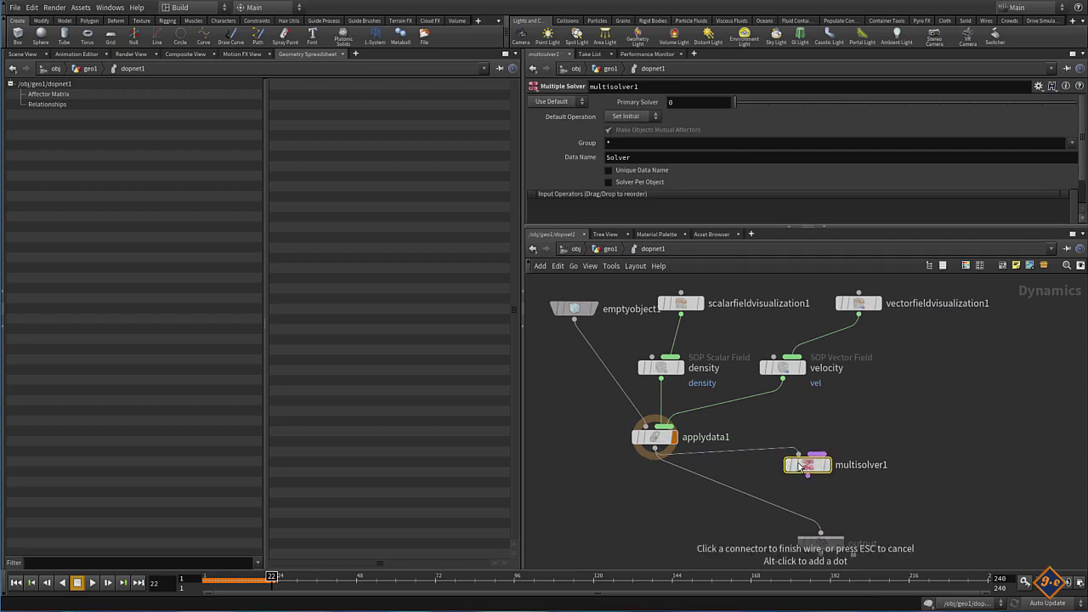
pyautogui.click(805, 463)
pyautogui.click(808, 476)
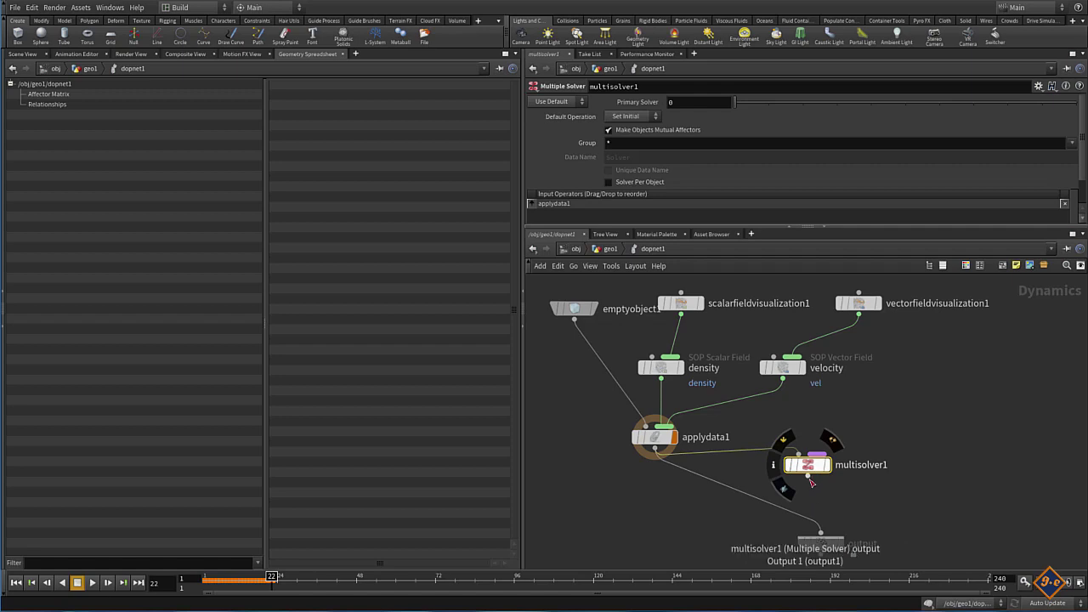
pyautogui.click(821, 533)
pyautogui.moveTo(824, 550); pyautogui.dragTo(810, 542)
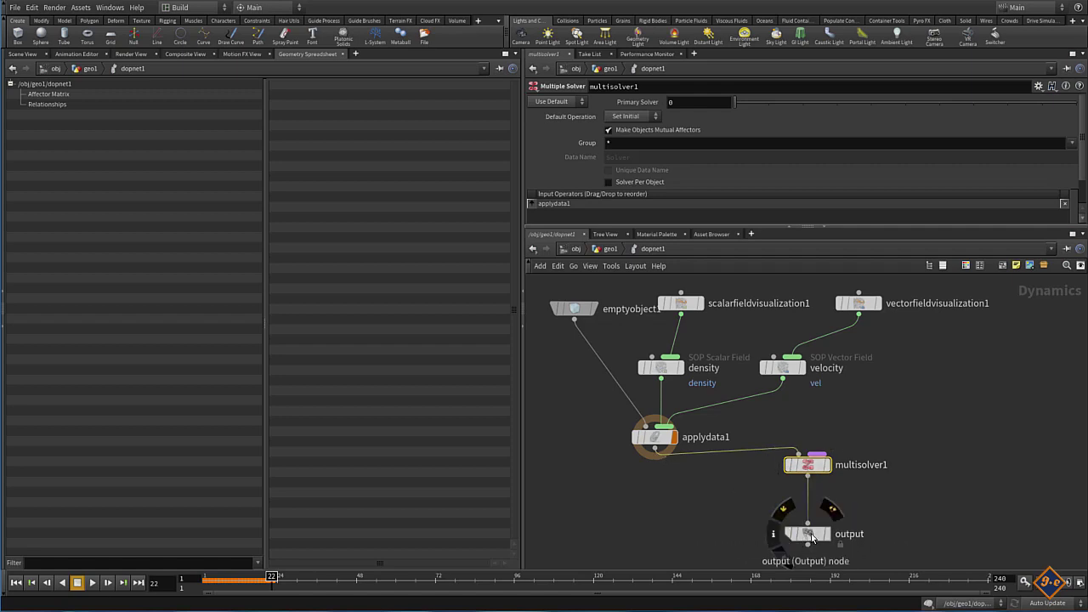
pyautogui.click(807, 534)
pyautogui.click(828, 465)
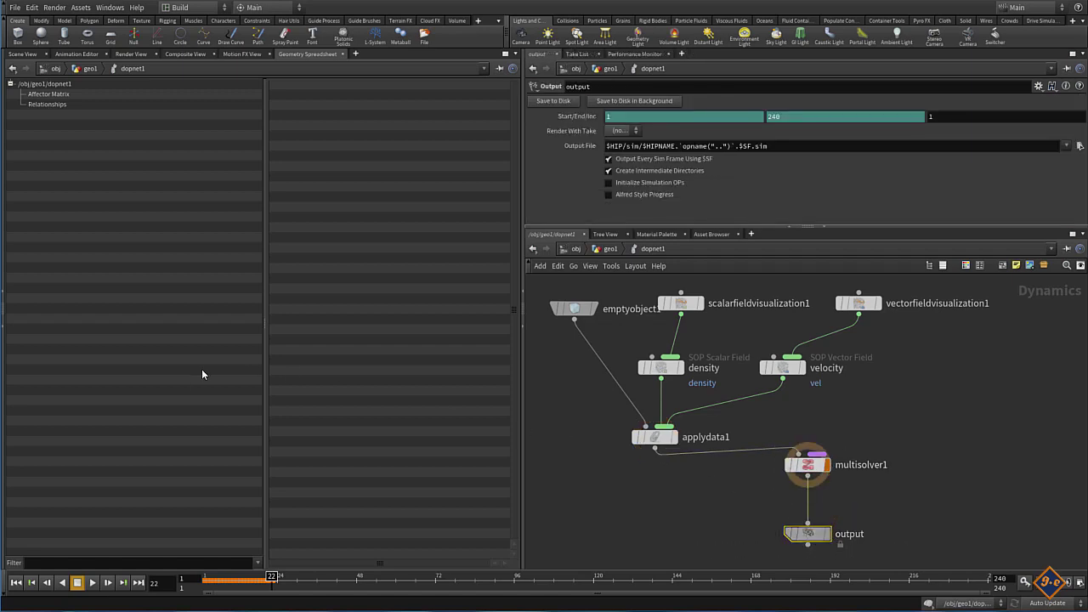
# Rewind to frame 1, inspect obj0's density and vel fields, then return to Scene View.
pyautogui.click(15, 582)
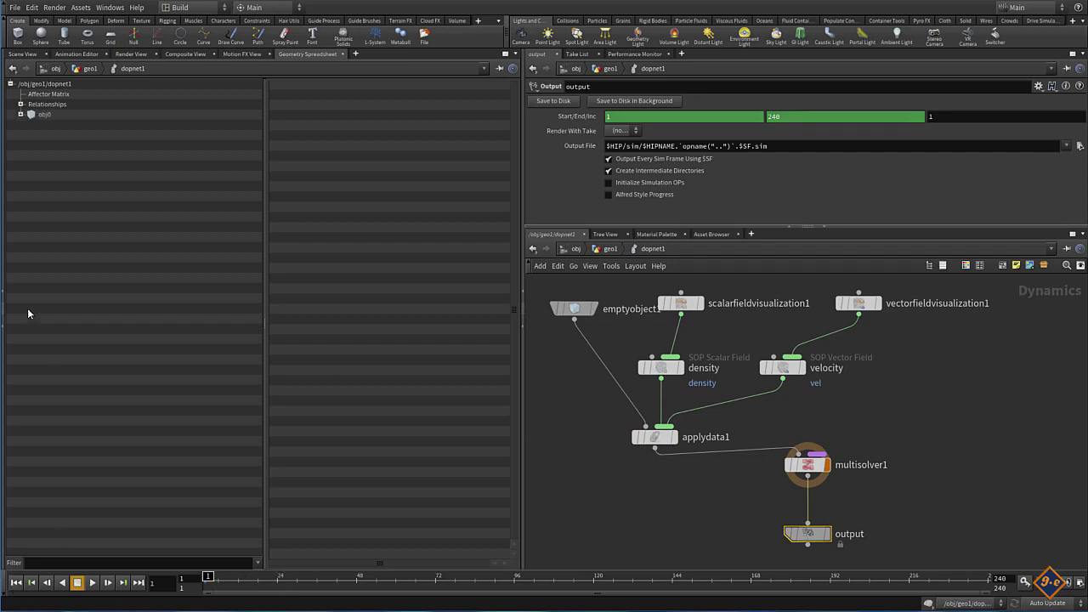
pyautogui.click(41, 114)
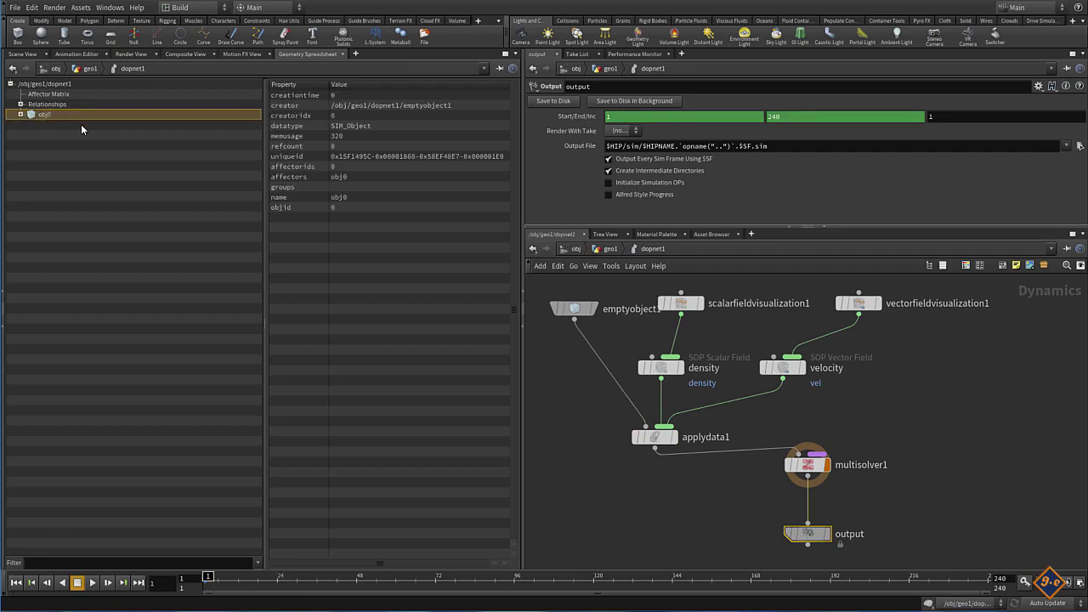
pyautogui.click(20, 114)
pyautogui.click(59, 177)
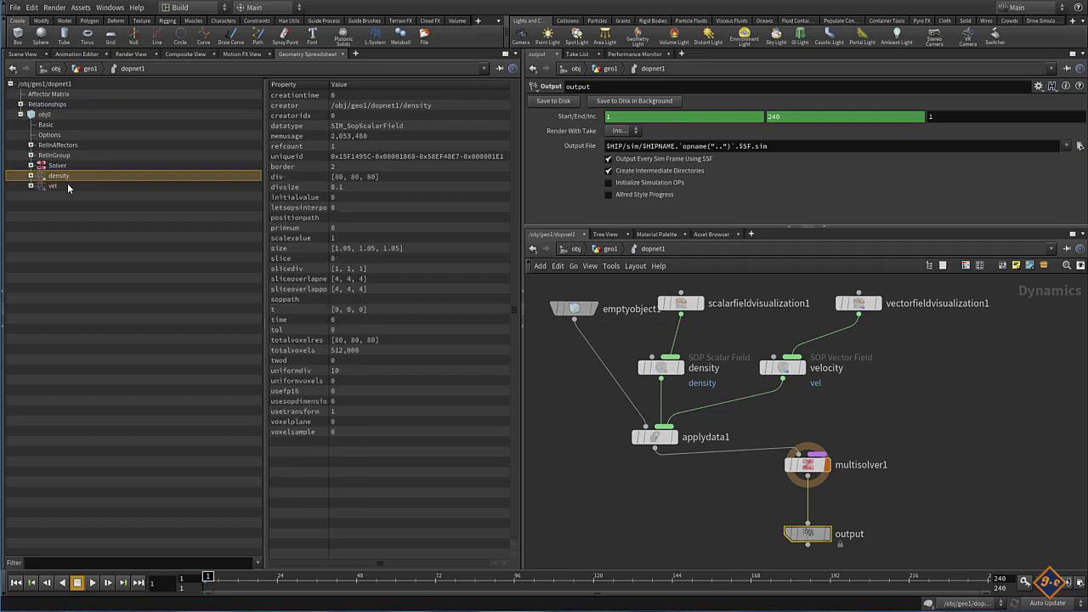
pyautogui.click(68, 184)
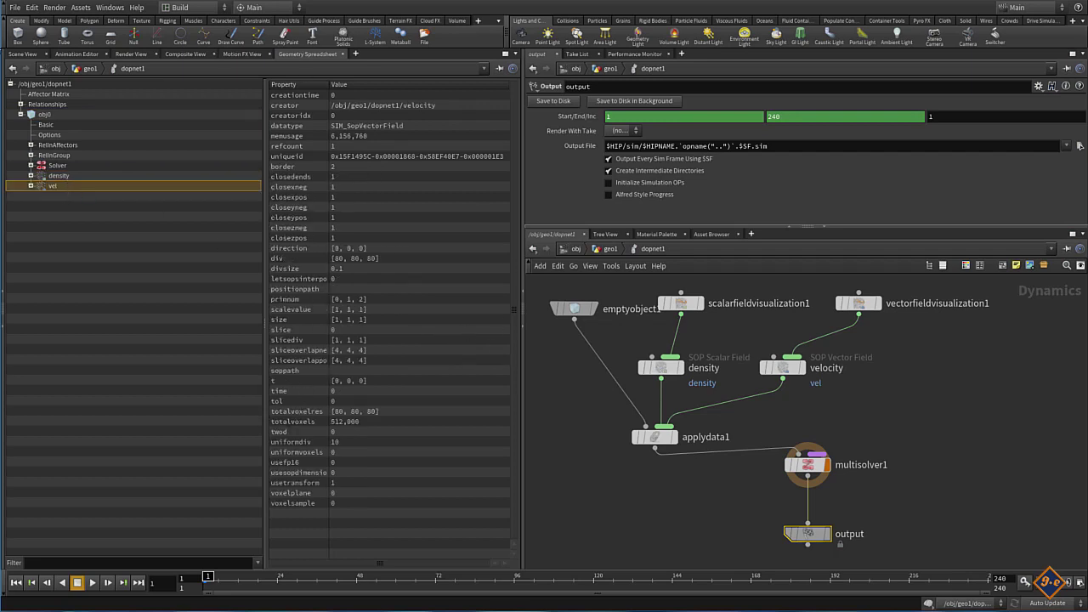
pyautogui.click(22, 54)
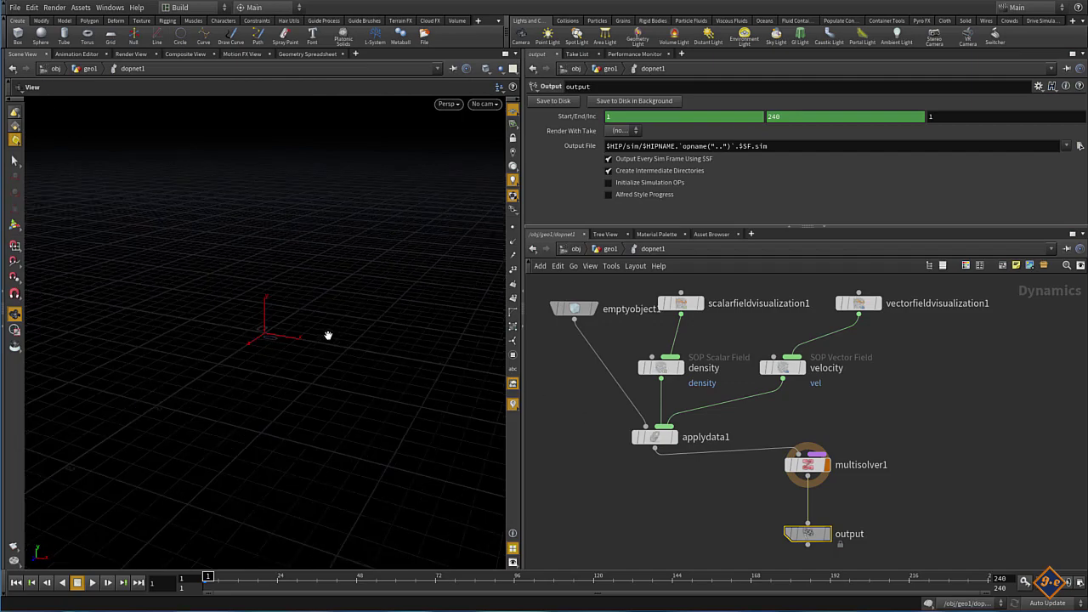
# Turn on guide display, Bounding Box and Use Smoke on scalarfieldvisualization1.
pyautogui.moveTo(329, 335)
pyautogui.mouseDown()
pyautogui.moveTo(274, 352)
pyautogui.moveTo(255, 301)
pyautogui.moveTo(253, 316)
pyautogui.moveTo(274, 318)
pyautogui.moveTo(265, 323)
pyautogui.mouseUp()
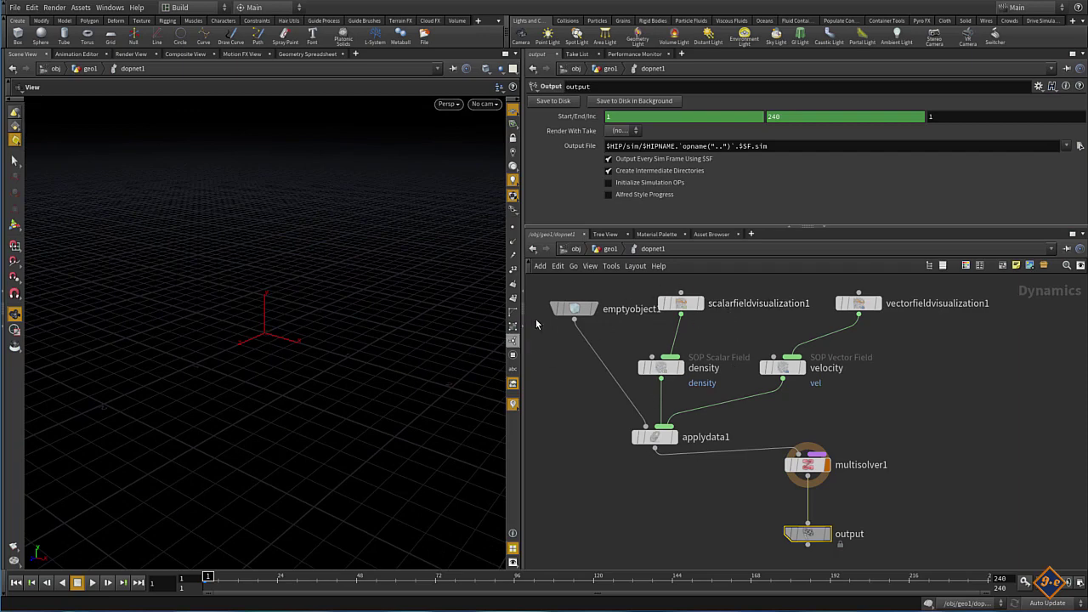
pyautogui.moveTo(578, 311); pyautogui.dragTo(569, 312)
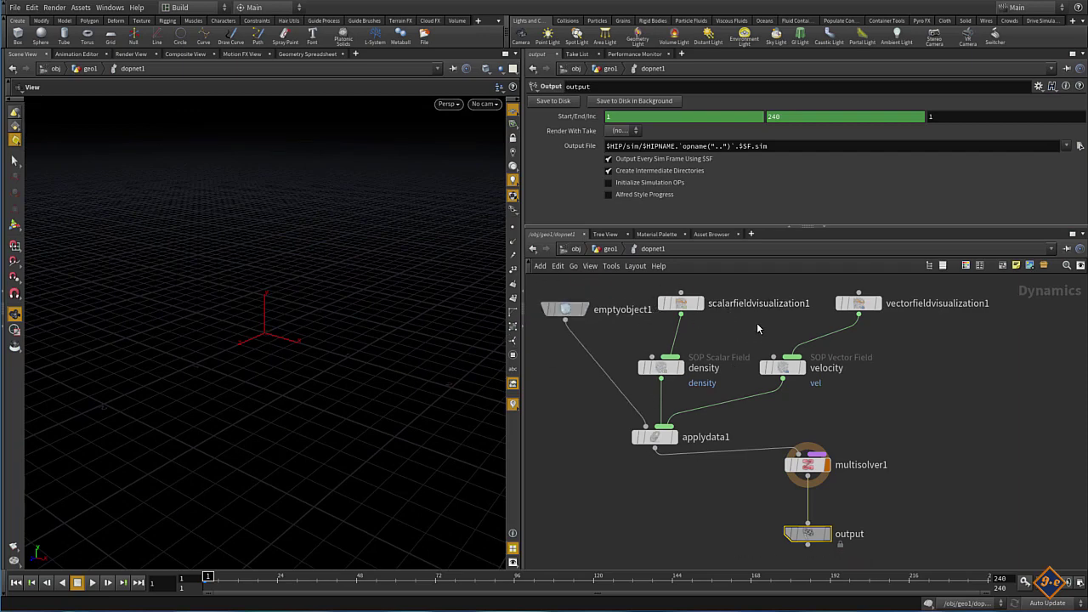
pyautogui.moveTo(689, 312); pyautogui.dragTo(695, 324)
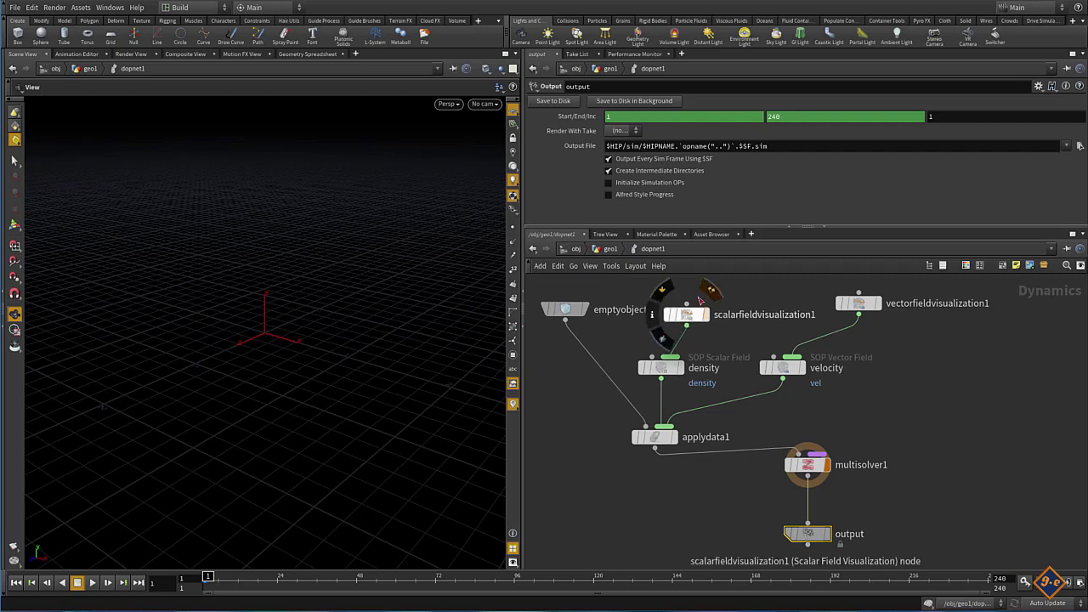
pyautogui.click(686, 317)
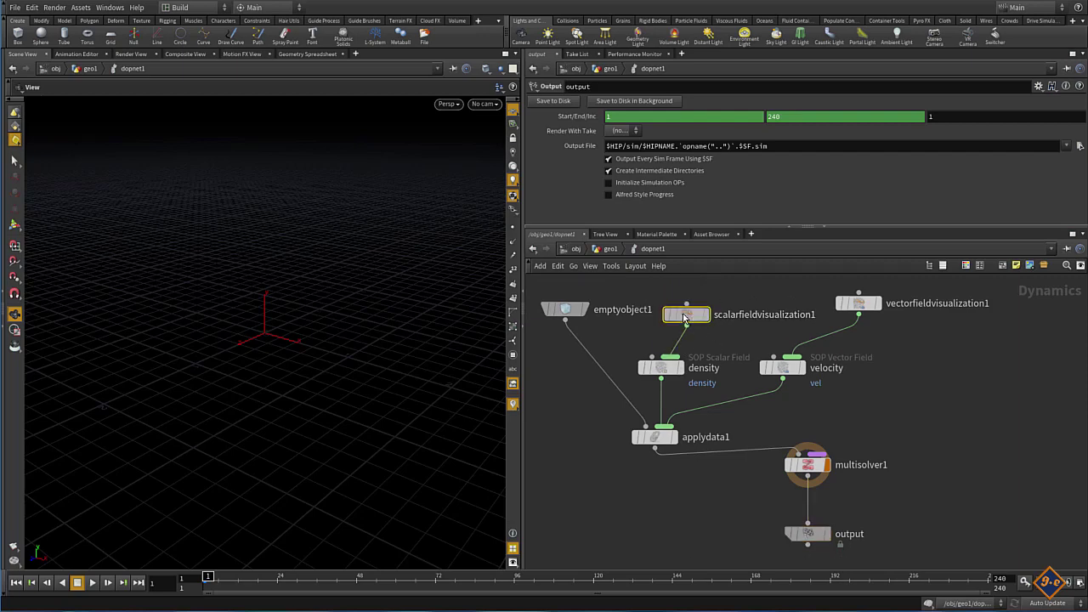
pyautogui.click(609, 100)
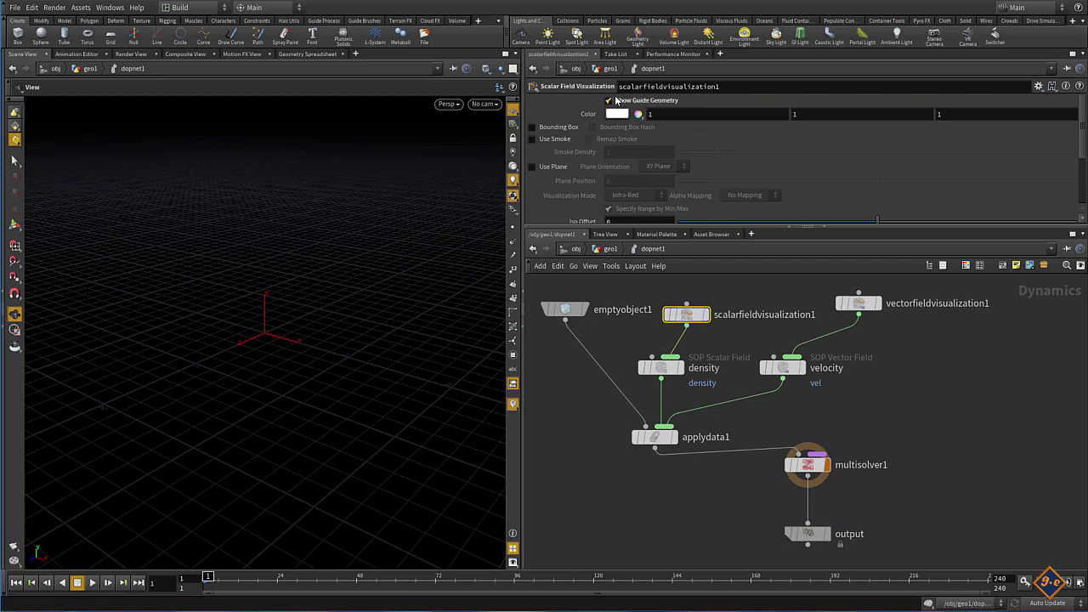
pyautogui.click(558, 128)
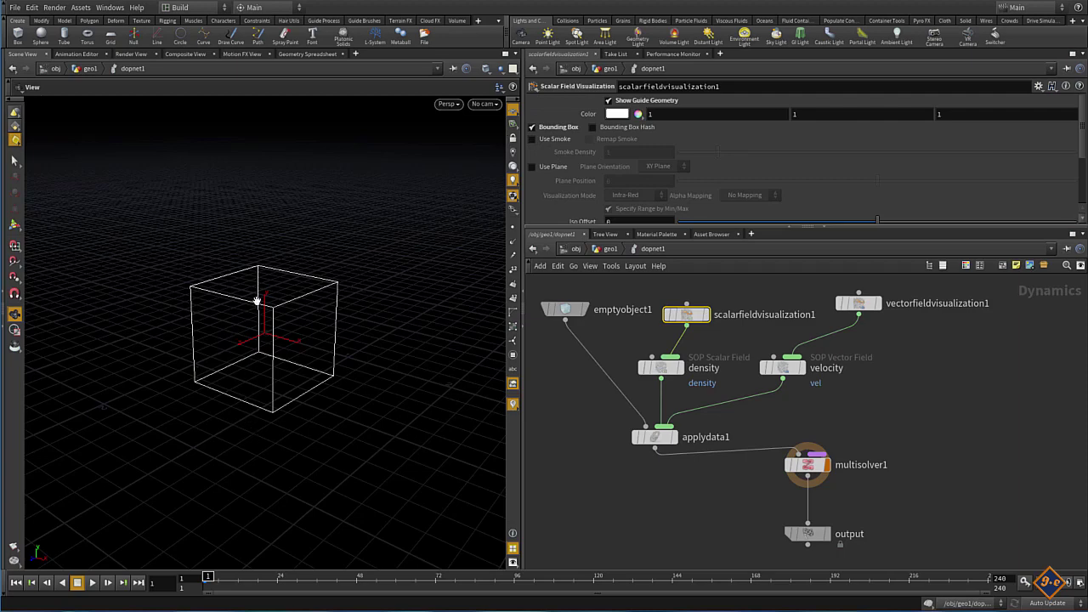
pyautogui.click(537, 141)
# Raise the smoke density to 2.11 and inspect the smoke cube from several angles.
pyautogui.moveTo(238, 358)
pyautogui.mouseDown(button='right')
pyautogui.moveTo(252, 352)
pyautogui.moveTo(213, 374)
pyautogui.moveTo(404, 390)
pyautogui.moveTo(347, 382)
pyautogui.mouseUp(button='right')
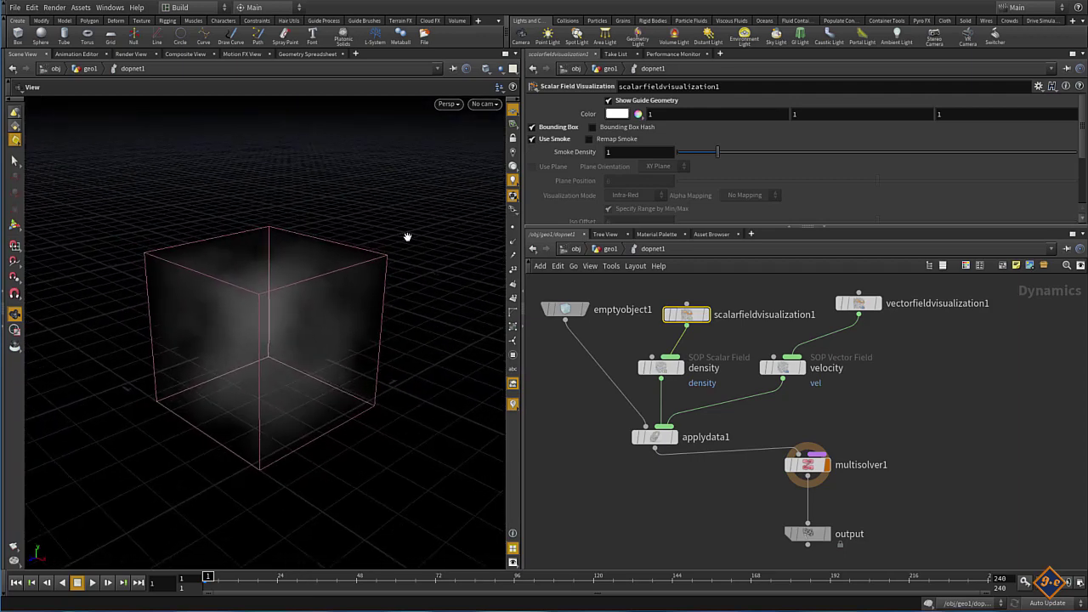
pyautogui.moveTo(273, 360)
pyautogui.mouseDown()
pyautogui.moveTo(289, 320)
pyautogui.moveTo(276, 362)
pyautogui.mouseUp()
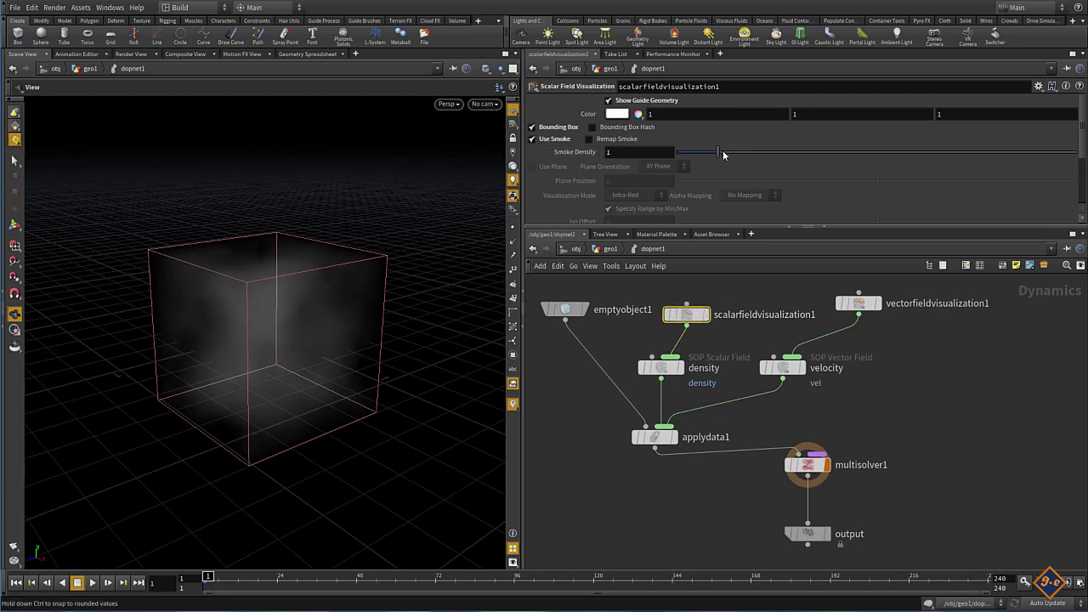
pyautogui.moveTo(718, 151); pyautogui.dragTo(762, 153)
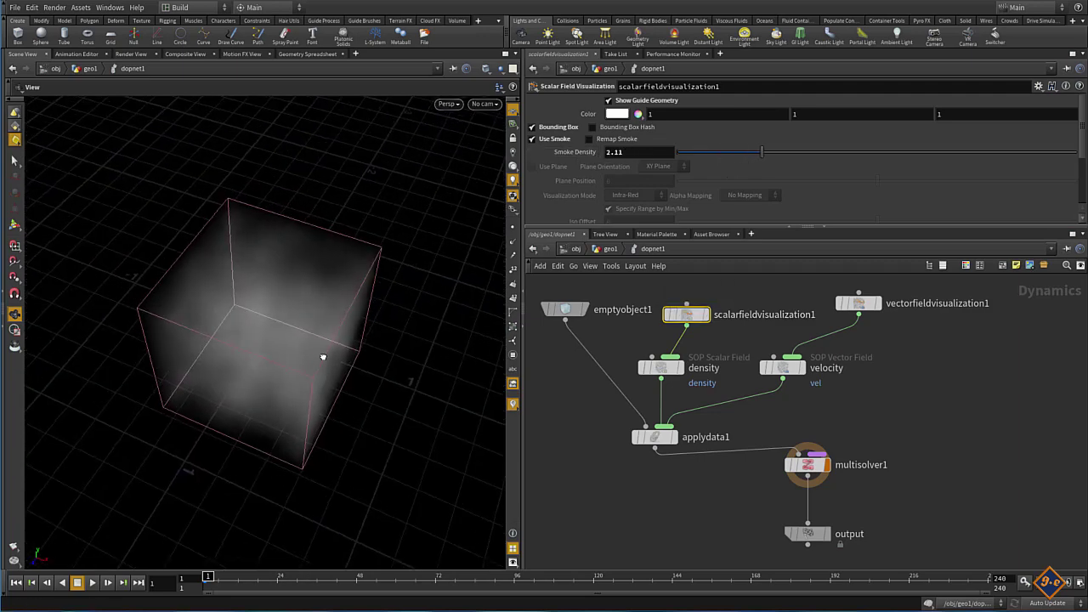
pyautogui.moveTo(323, 357); pyautogui.dragTo(296, 317)
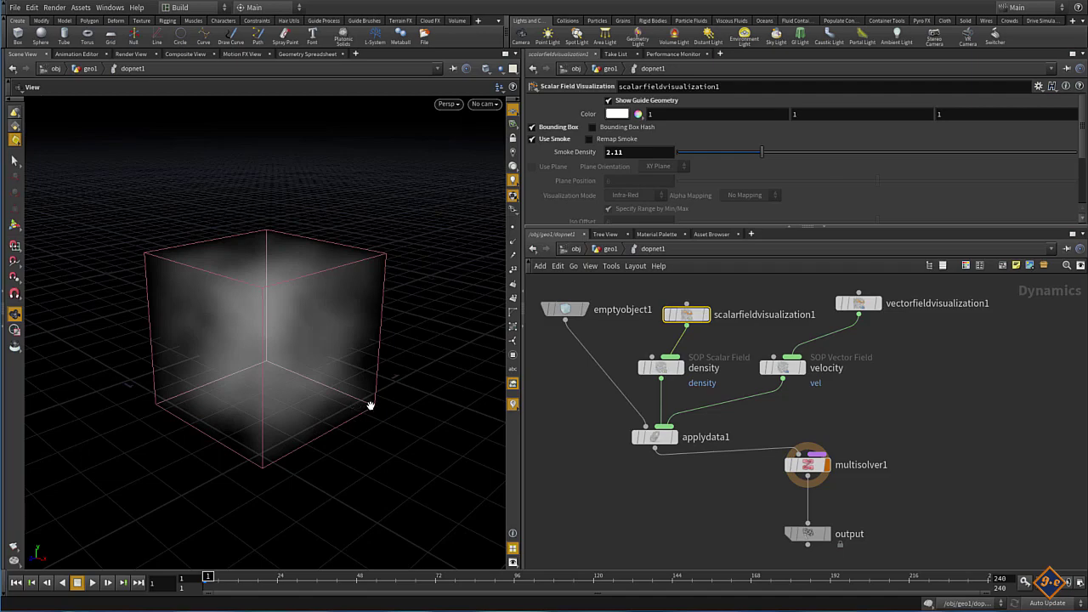
pyautogui.moveTo(256, 327)
pyautogui.mouseDown()
pyautogui.moveTo(297, 355)
pyautogui.moveTo(259, 329)
pyautogui.mouseUp()
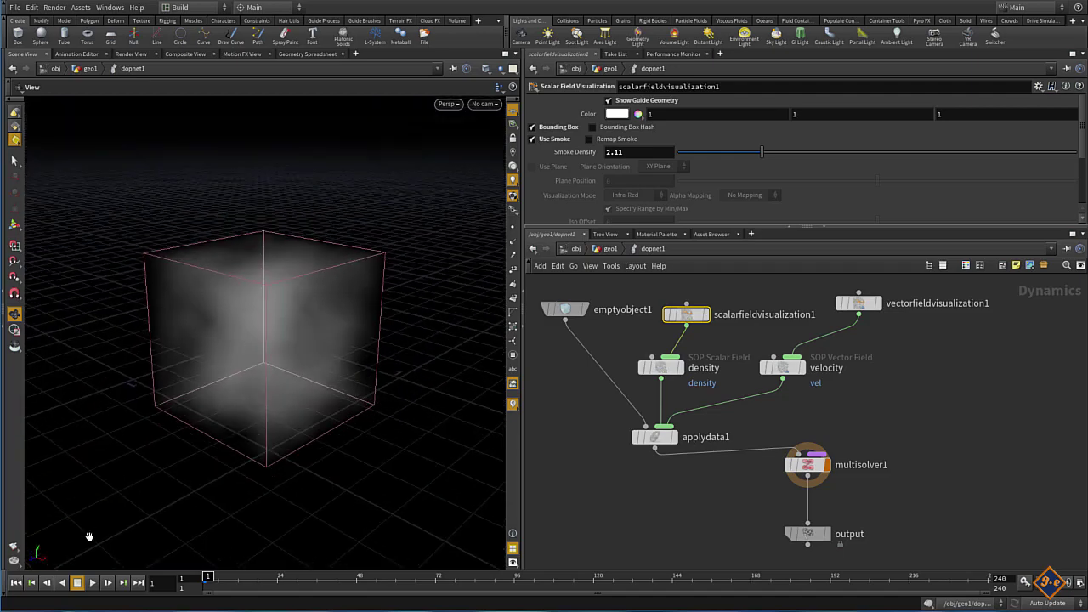
# Play to frame 33, bypass scalarfieldvisualization1's smoke, then go up to geo1.
pyautogui.click(93, 585)
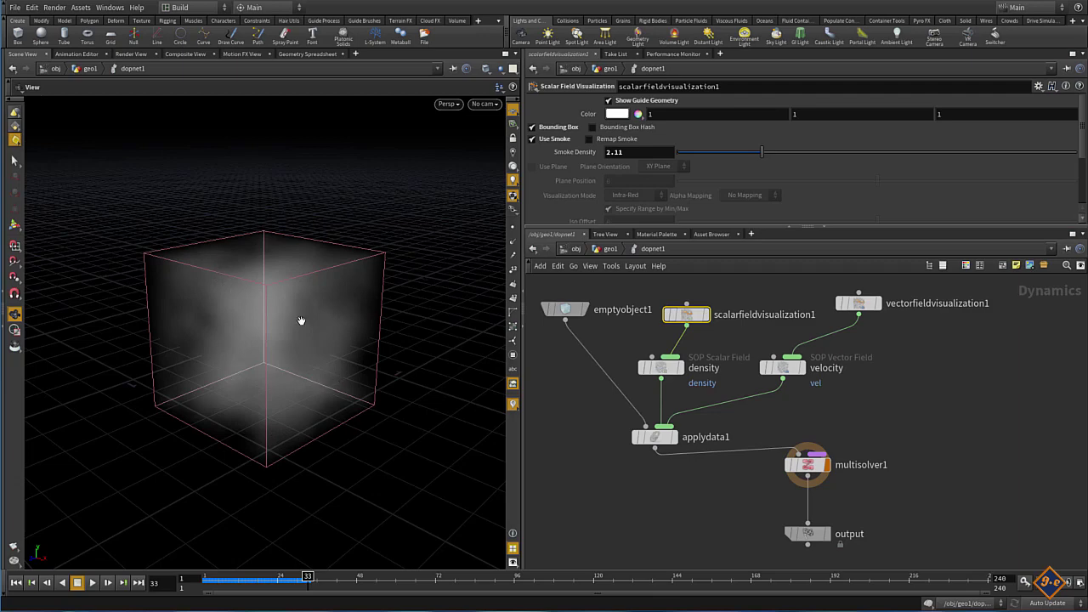
pyautogui.click(783, 367)
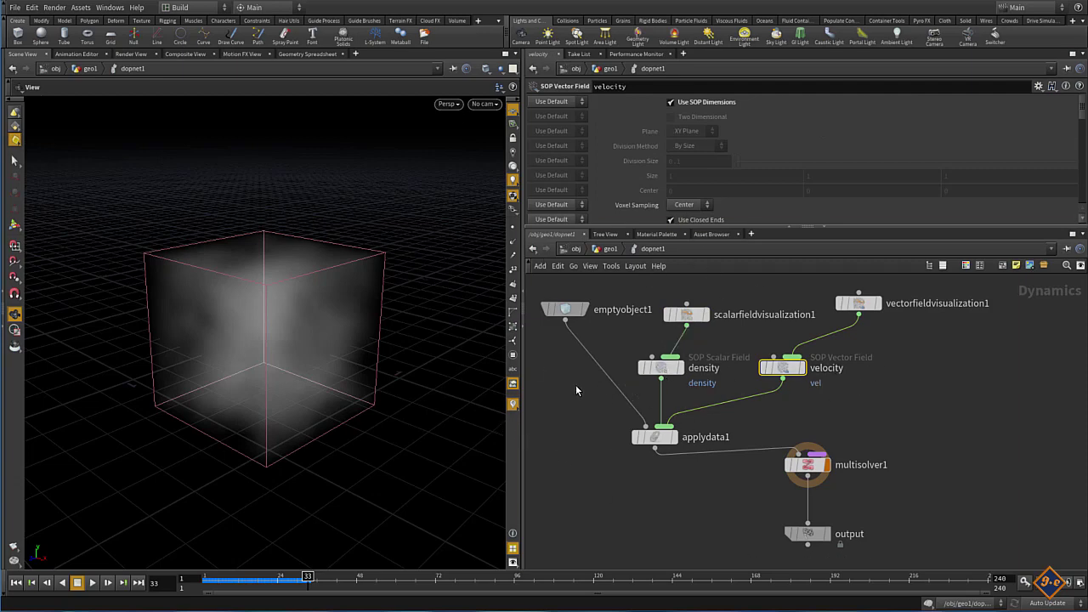
pyautogui.click(669, 314)
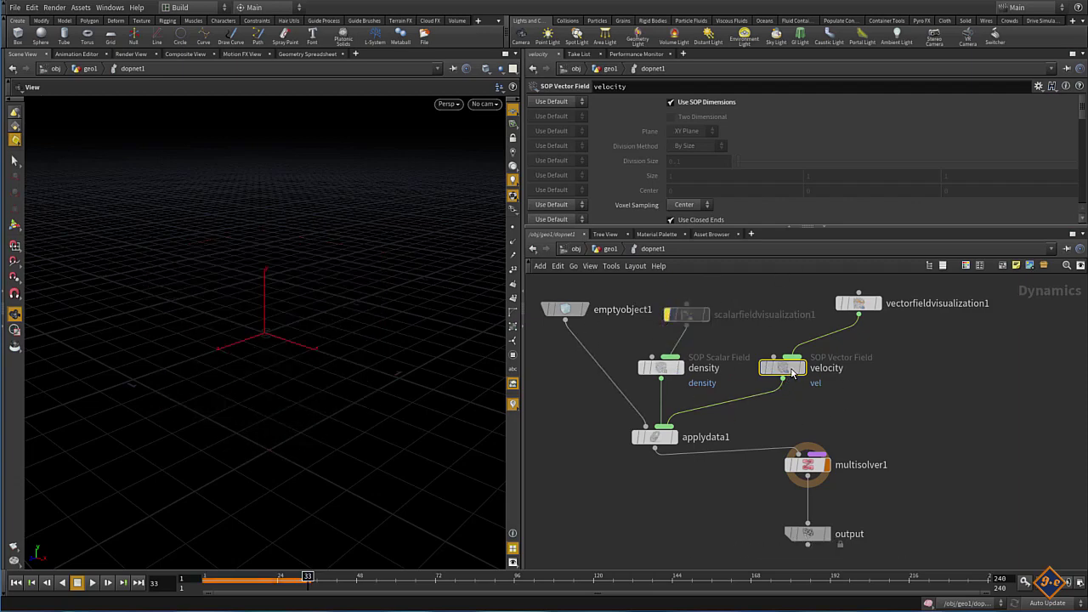
pyautogui.moveTo(783, 367); pyautogui.dragTo(783, 378)
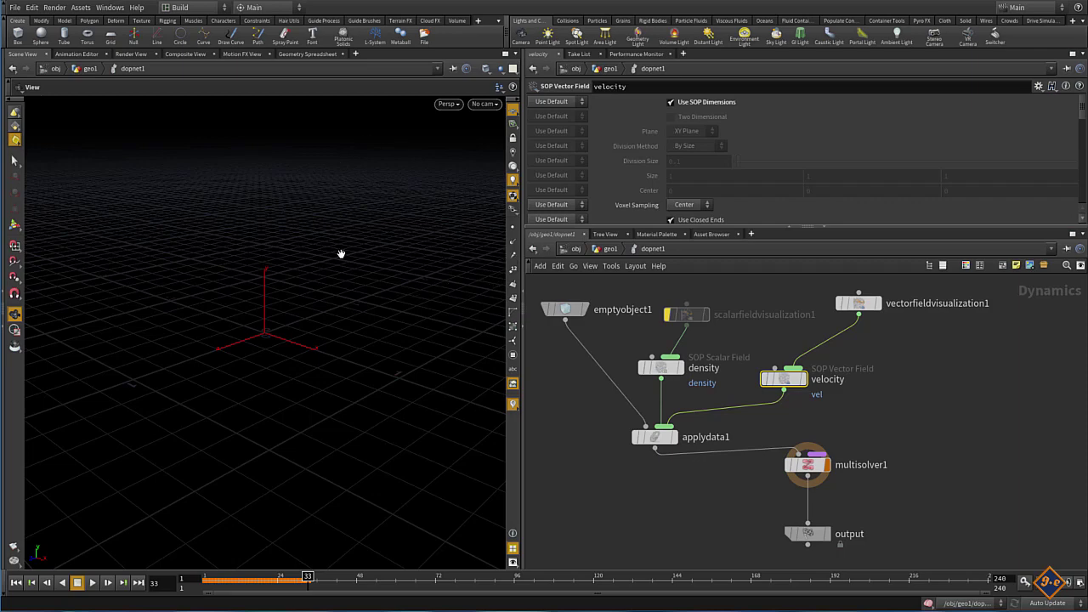
pyautogui.click(609, 249)
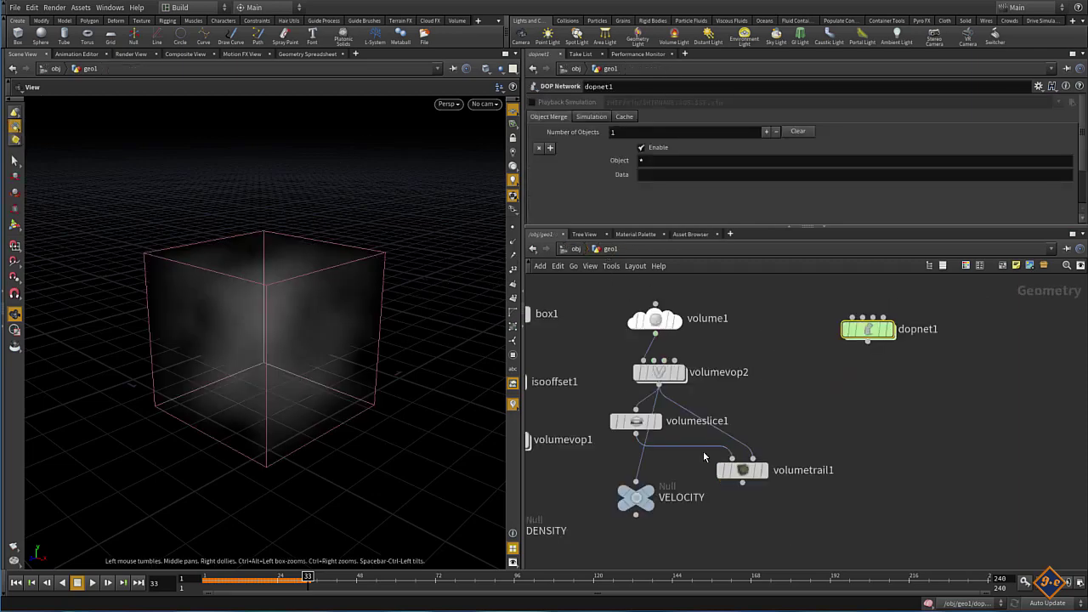
pyautogui.moveTo(742, 470)
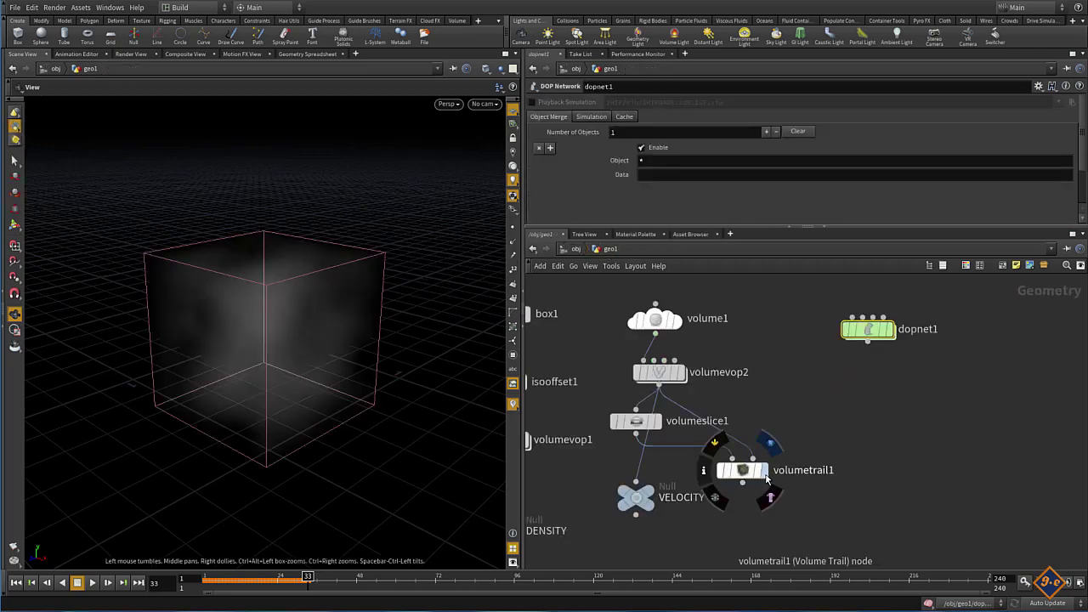
# Display volumetrail1's velocity trails, then return to dopnet1 and select vectorfieldvisualization1.
pyautogui.click(766, 476)
pyautogui.moveTo(287, 360)
pyautogui.mouseDown()
pyautogui.moveTo(246, 313)
pyautogui.moveTo(308, 304)
pyautogui.moveTo(432, 329)
pyautogui.mouseUp()
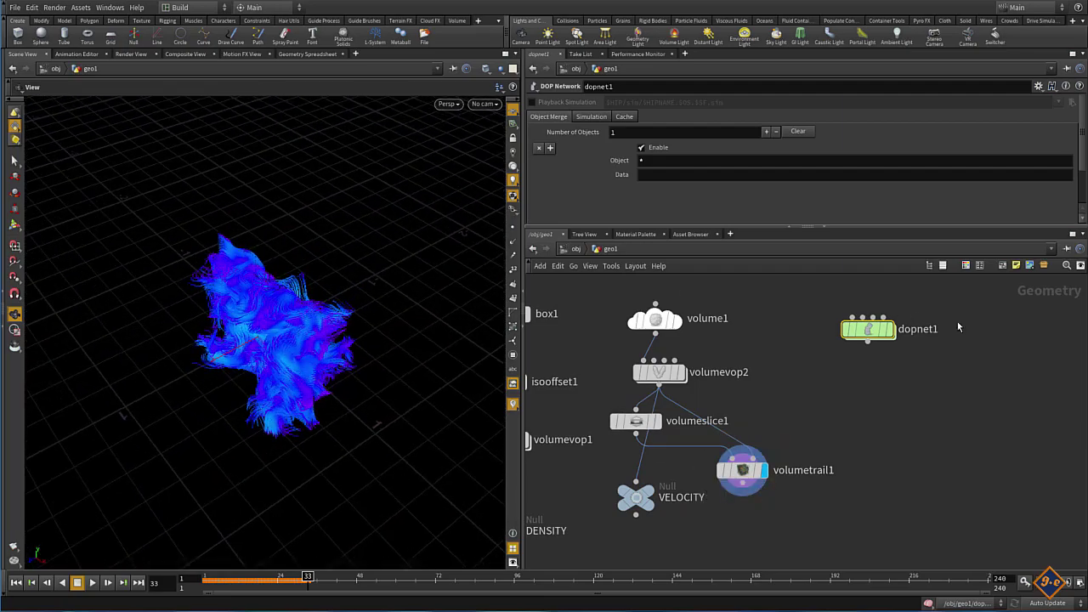
pyautogui.doubleClick(850, 330)
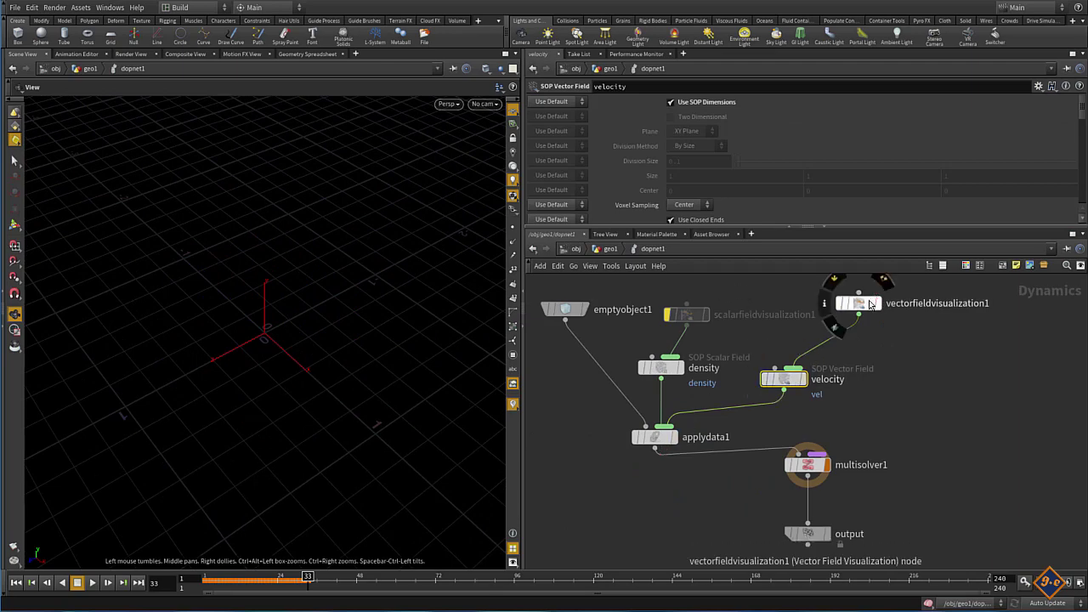
pyautogui.moveTo(870, 305); pyautogui.dragTo(818, 317)
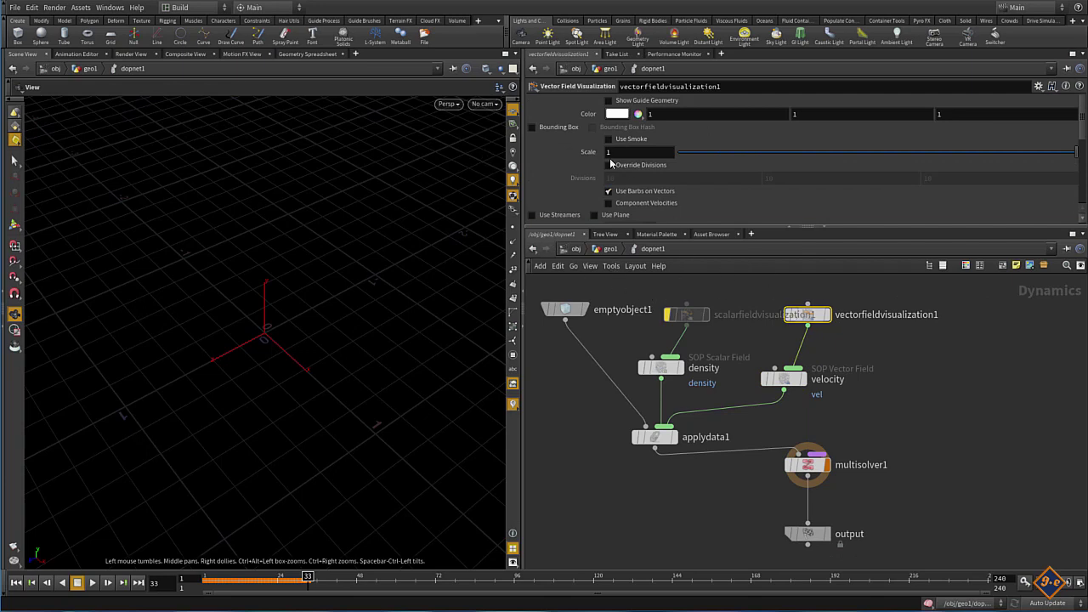
# Turn on Show Guide Geometry, Bounding Box and Use Streamers on vectorfieldvisualization1.
pyautogui.click(609, 102)
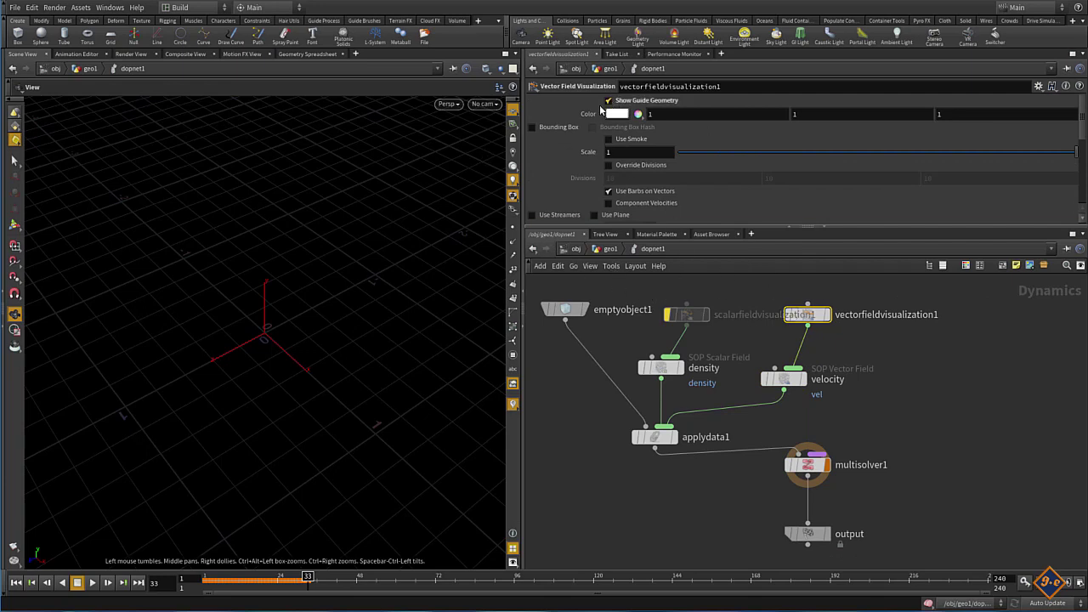
pyautogui.click(533, 127)
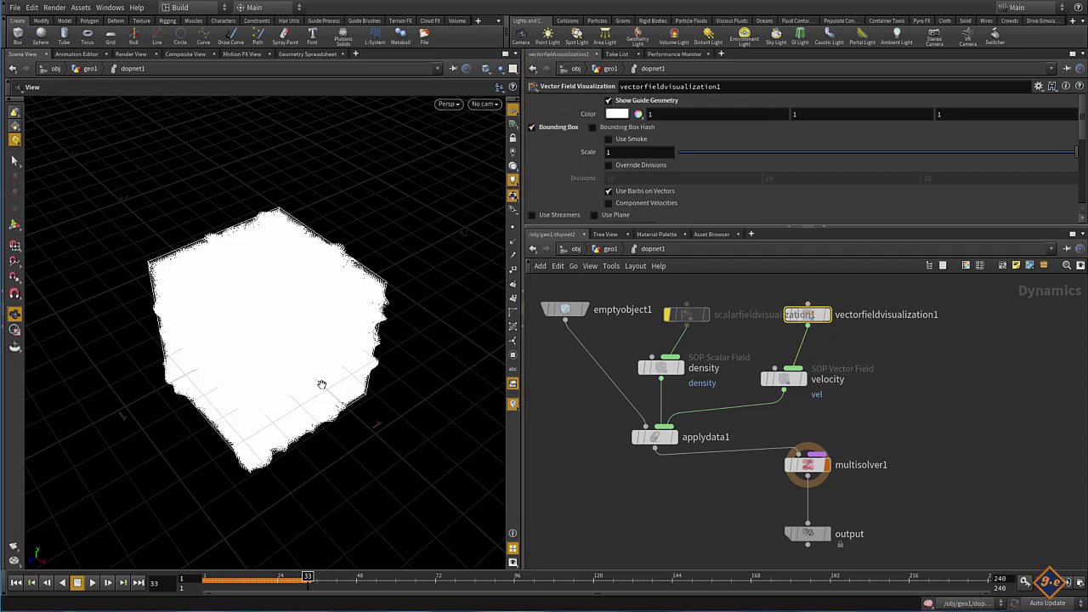
pyautogui.scroll(-1, 575, 140)
pyautogui.scroll(-1, 575, 140)
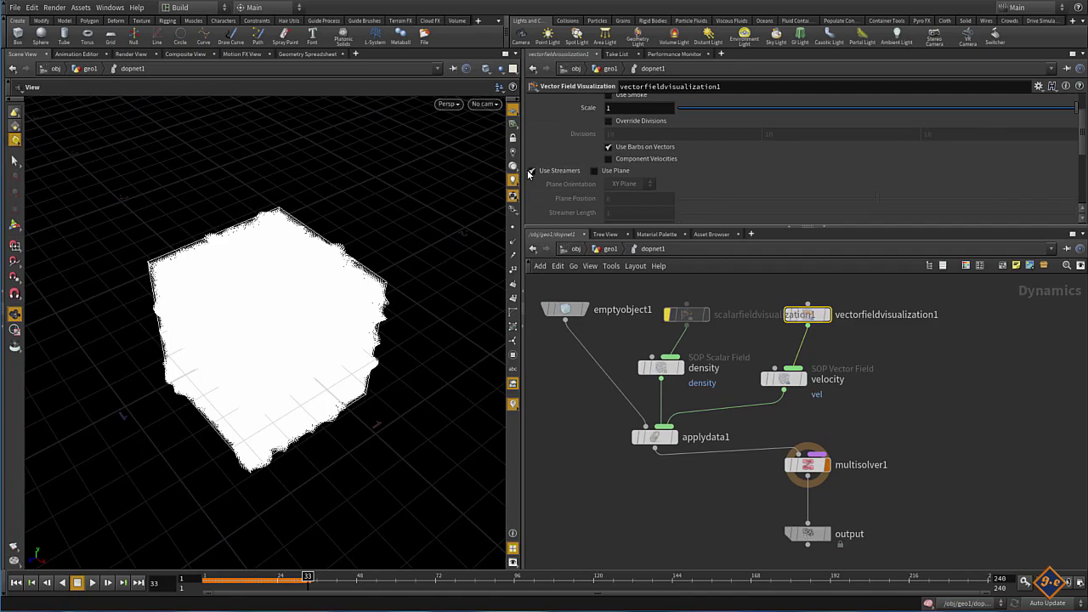
pyautogui.click(532, 171)
pyautogui.moveTo(221, 341)
pyautogui.mouseDown()
pyautogui.moveTo(149, 379)
pyautogui.moveTo(320, 334)
pyautogui.moveTo(209, 377)
pyautogui.moveTo(141, 340)
pyautogui.moveTo(201, 344)
pyautogui.mouseUp()
# Set the streamers' Visualization Type to Speed so they colour by velocity magnitude.
pyautogui.scroll(-3, 630, 140)
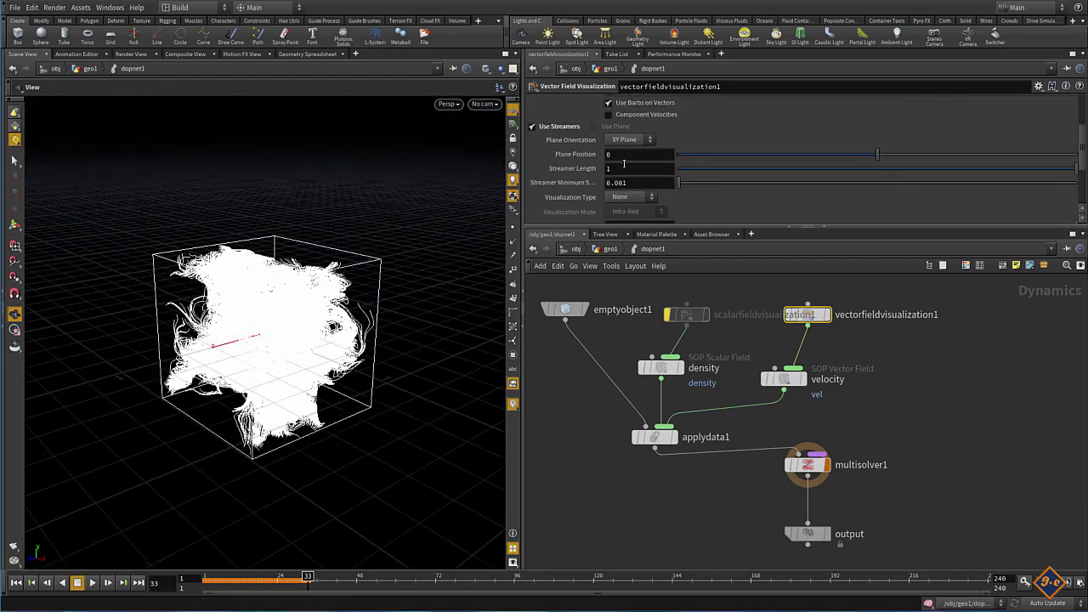
pyautogui.scroll(-1, 627, 171)
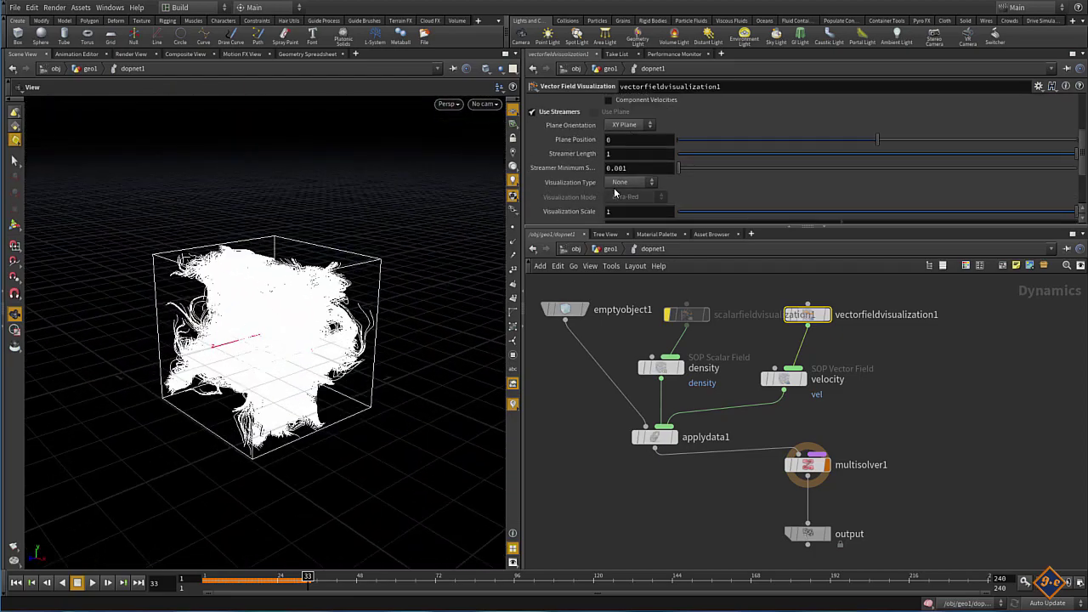
pyautogui.click(630, 187)
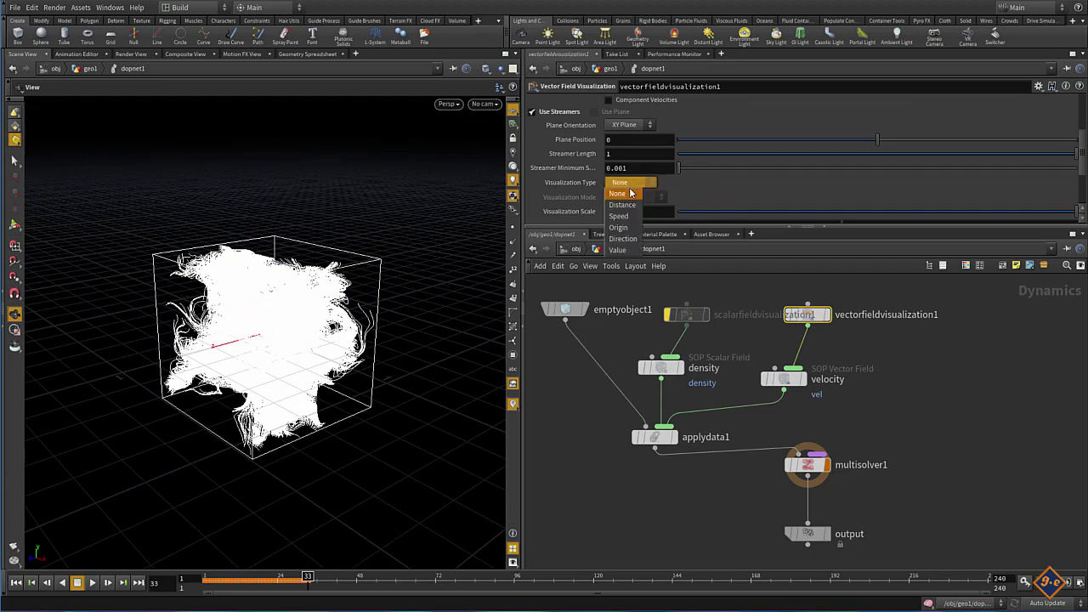
pyautogui.click(619, 216)
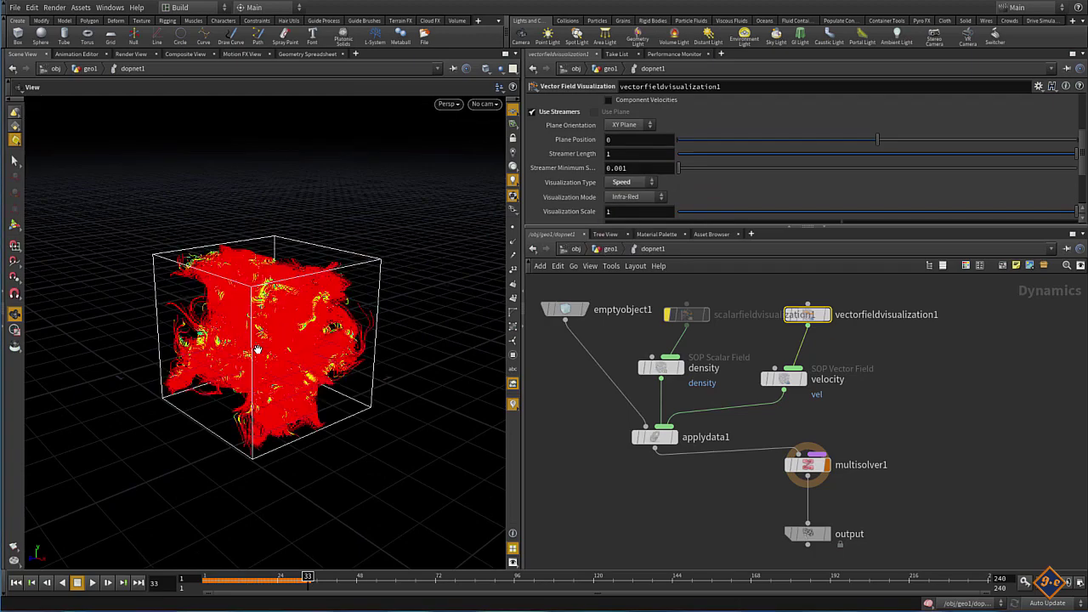
pyautogui.moveTo(286, 354)
pyautogui.mouseDown()
pyautogui.moveTo(238, 325)
pyautogui.moveTo(242, 363)
pyautogui.moveTo(256, 373)
pyautogui.mouseUp()
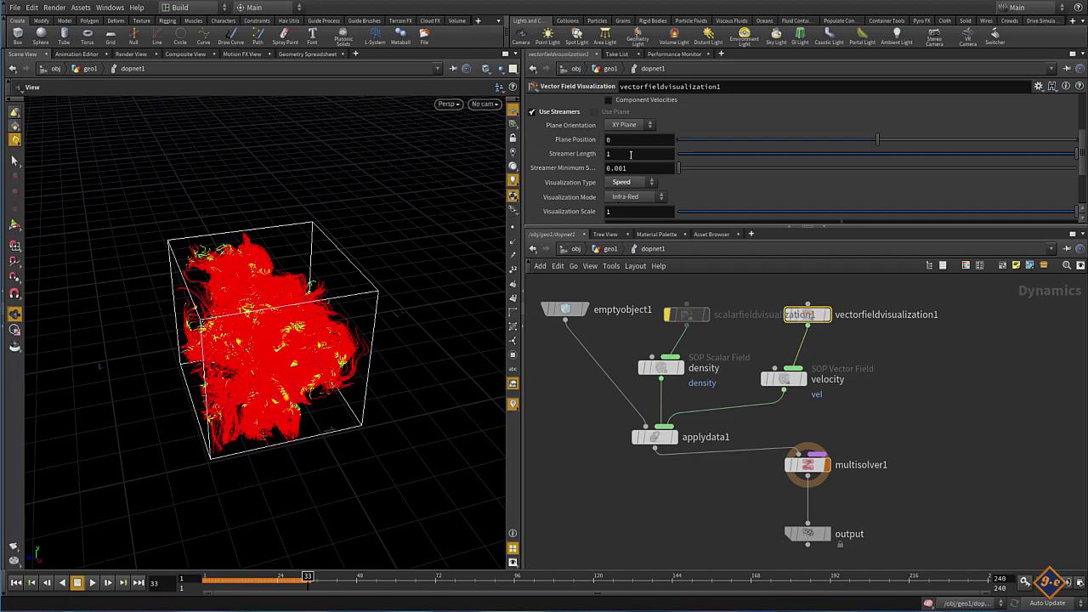
# Set Streamer Length to 0.23, then stop playback and rewind to frame 1.
pyautogui.moveTo(755, 152); pyautogui.dragTo(769, 154)
pyautogui.moveTo(298, 255)
pyautogui.mouseDown()
pyautogui.moveTo(231, 321)
pyautogui.moveTo(220, 306)
pyautogui.moveTo(256, 307)
pyautogui.mouseUp()
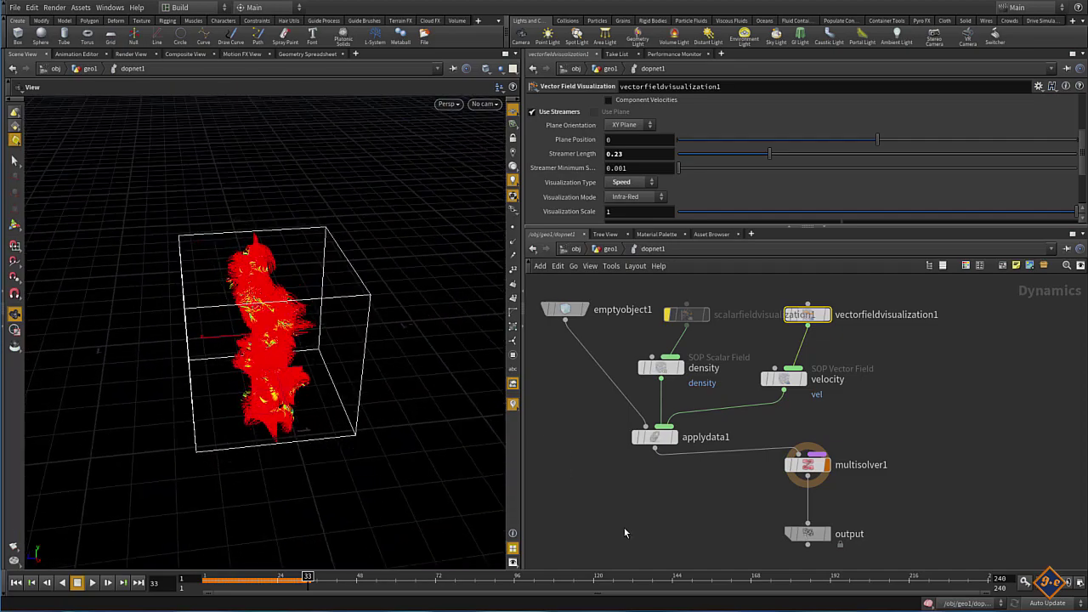
pyautogui.click(90, 583)
pyautogui.click(15, 583)
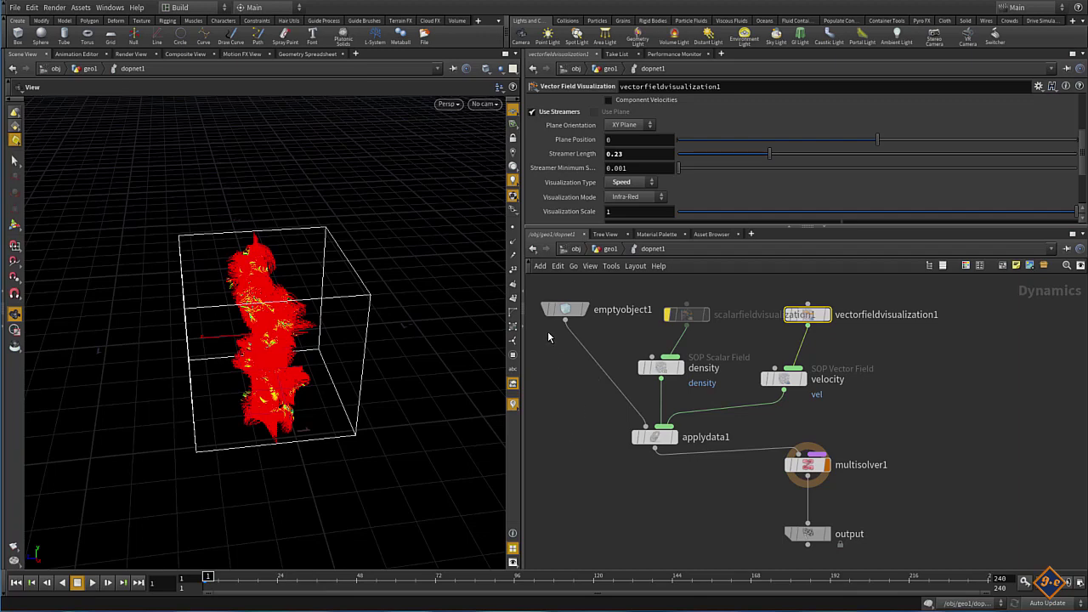
# Un-bypass scalarfieldvisualization1 to restore the grey smoke, and move multisolver1 closer to the output.
pyautogui.click(669, 314)
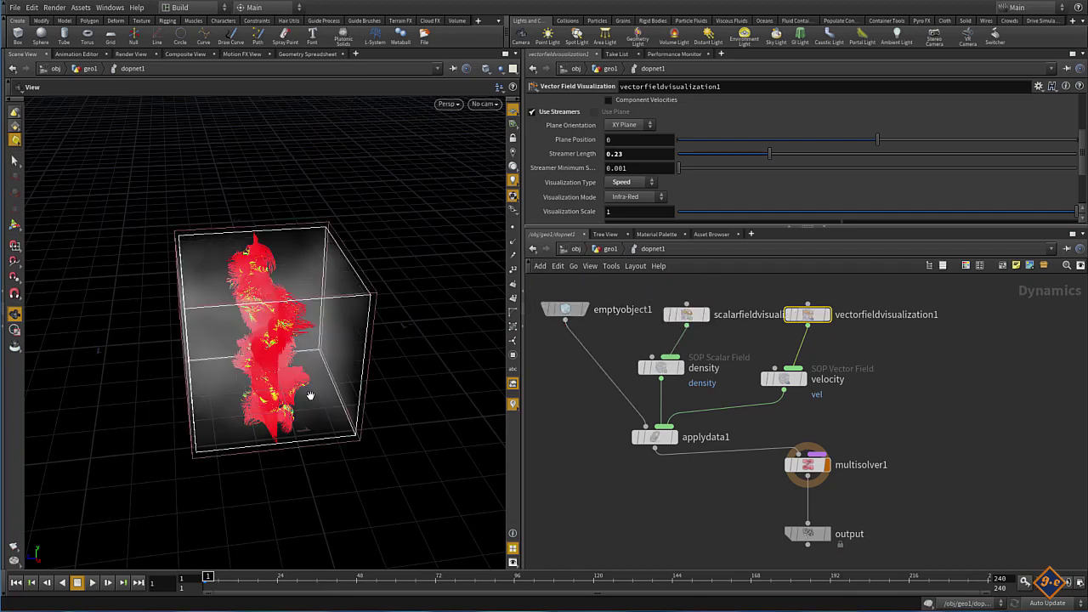
pyautogui.moveTo(310, 395)
pyautogui.mouseDown()
pyautogui.moveTo(355, 360)
pyautogui.moveTo(355, 462)
pyautogui.moveTo(355, 355)
pyautogui.moveTo(347, 400)
pyautogui.moveTo(399, 440)
pyautogui.mouseUp()
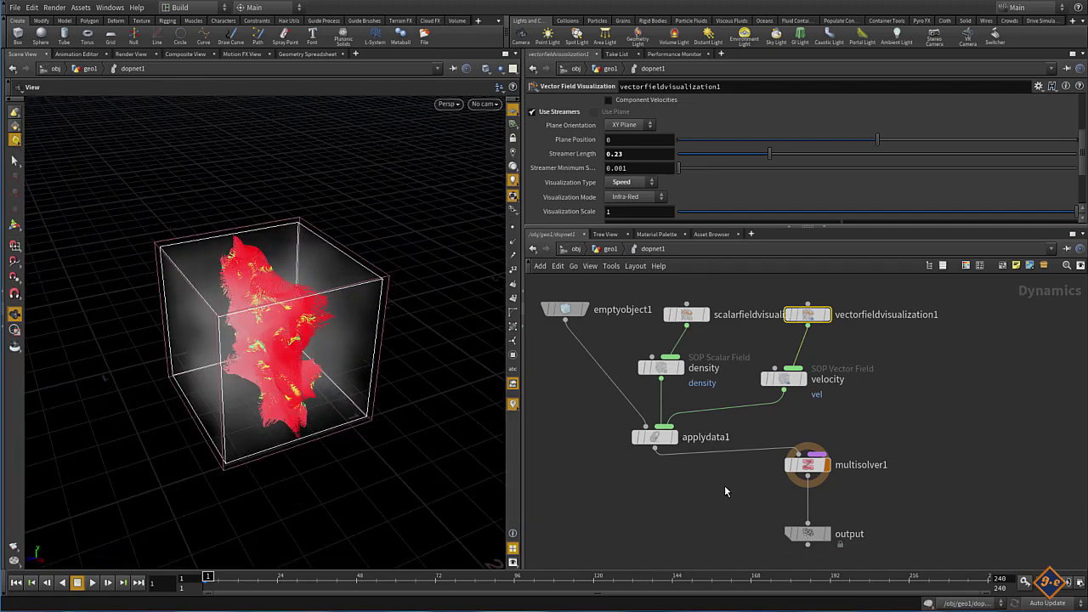
pyautogui.moveTo(718, 498); pyautogui.dragTo(695, 506, button='middle')
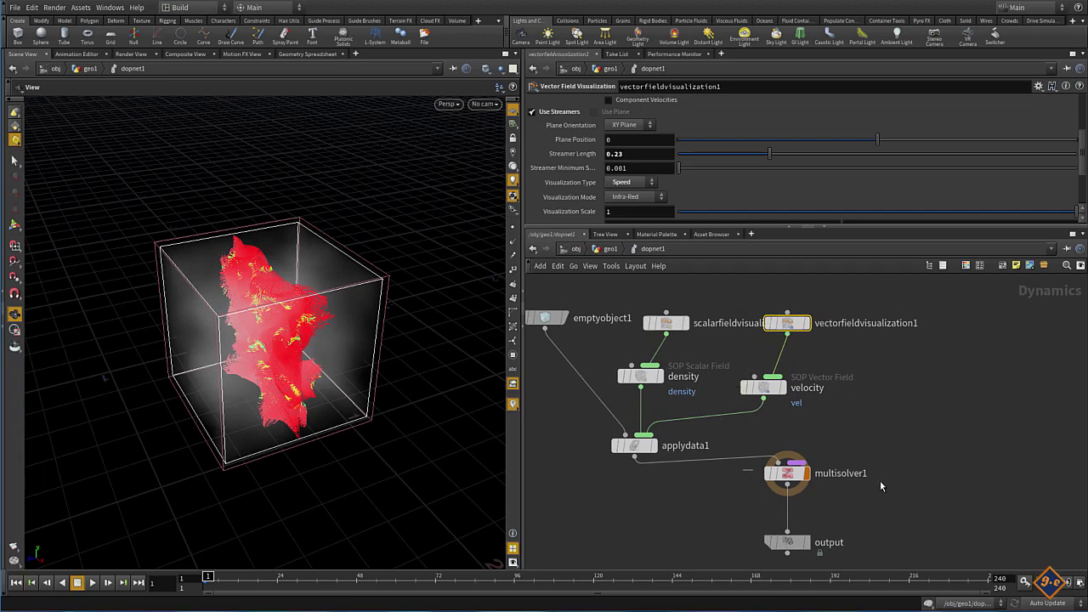
pyautogui.click(781, 472)
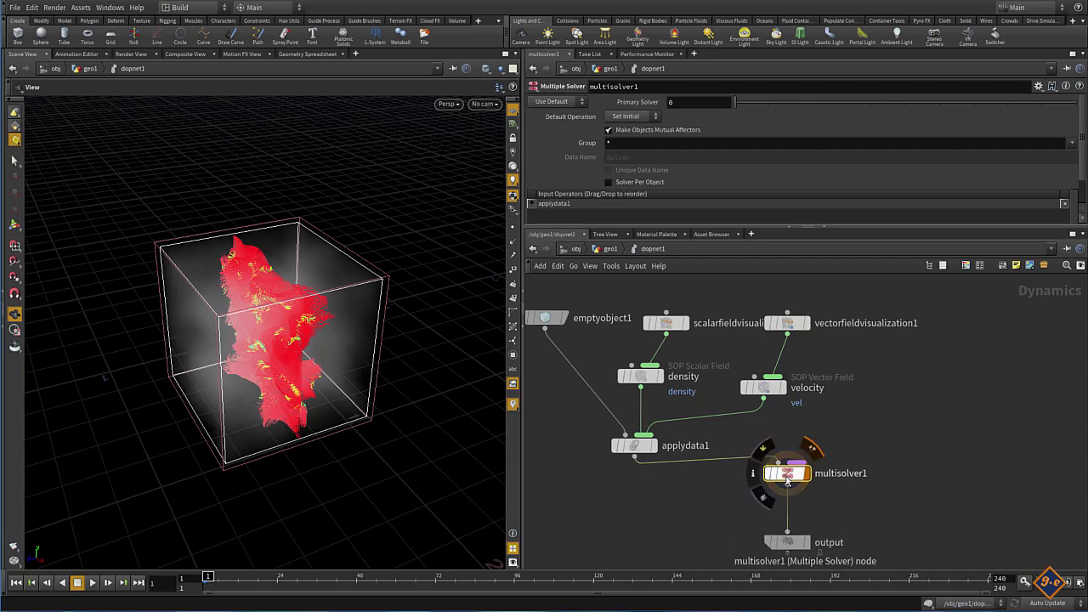
pyautogui.moveTo(780, 473); pyautogui.dragTo(797, 485)
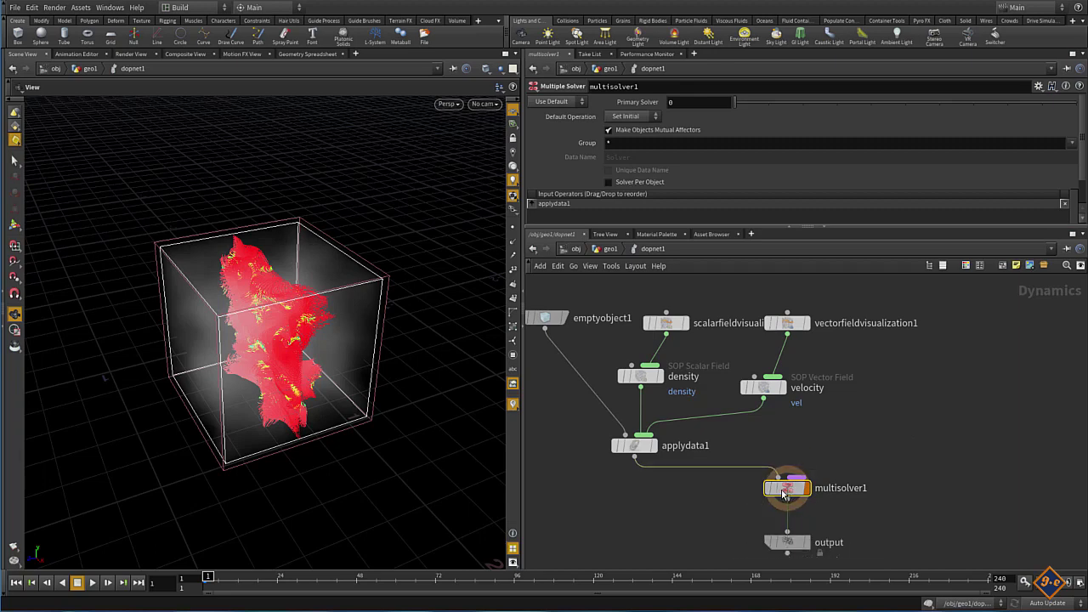
pyautogui.moveTo(784, 493); pyautogui.dragTo(779, 484)
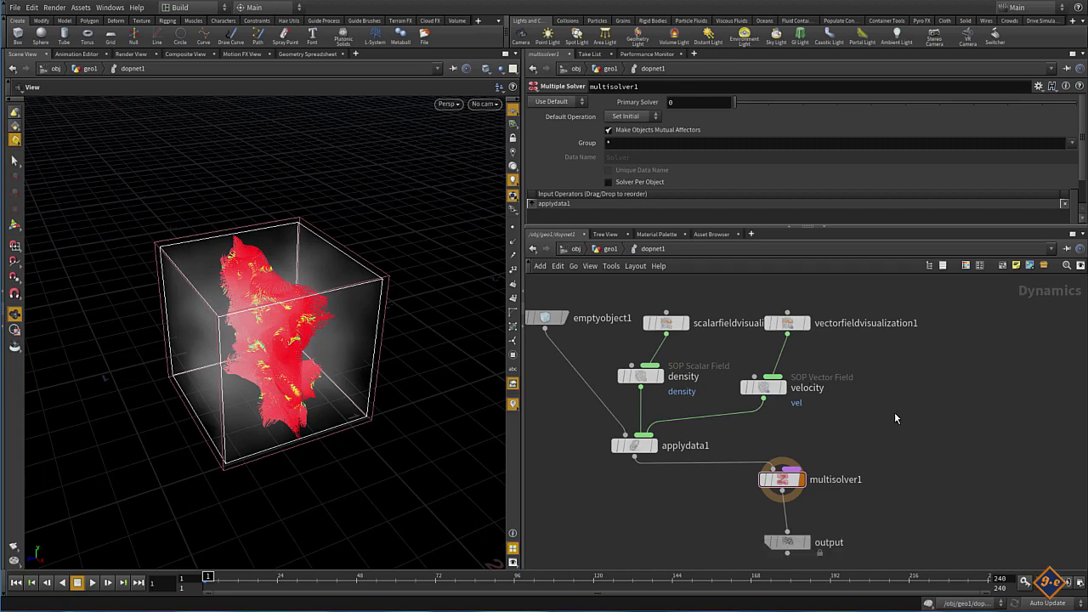
# Add a Gas Advect Field node, gasadvectfield1, to dopnet1 via the 'adv' search.
pyautogui.press('Tab')
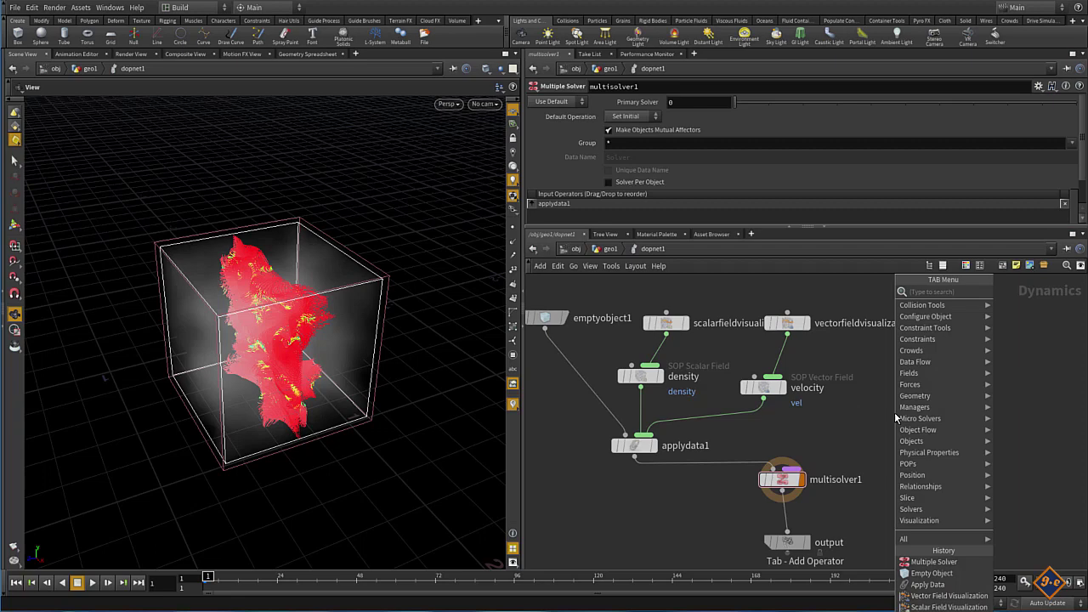
pyautogui.write('a')
pyautogui.write('d')
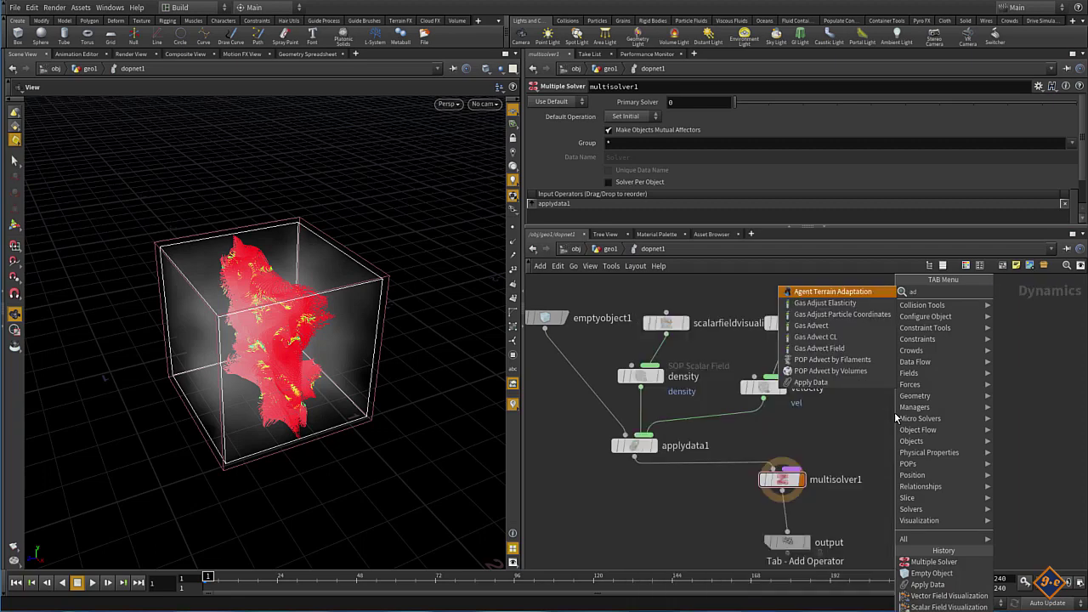
pyautogui.write('v')
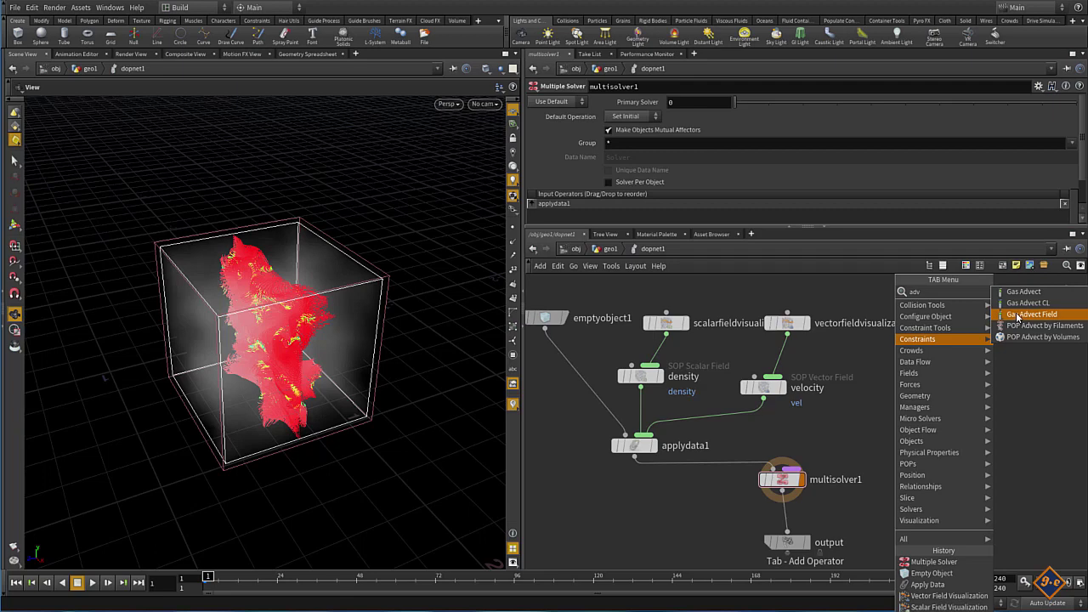
pyautogui.click(1018, 314)
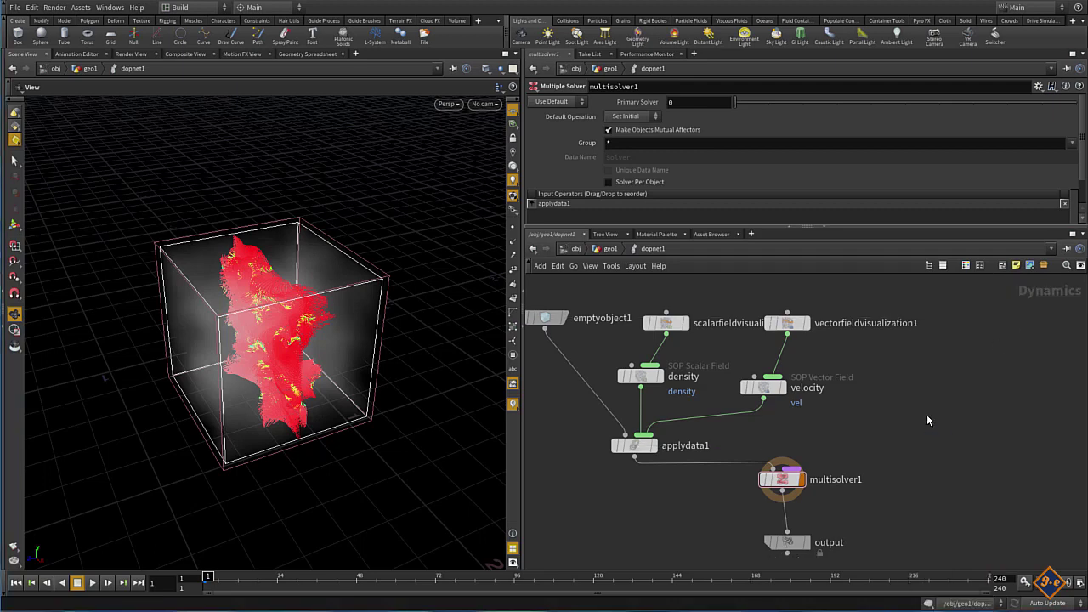
pyautogui.moveTo(927, 414); pyautogui.dragTo(899, 419)
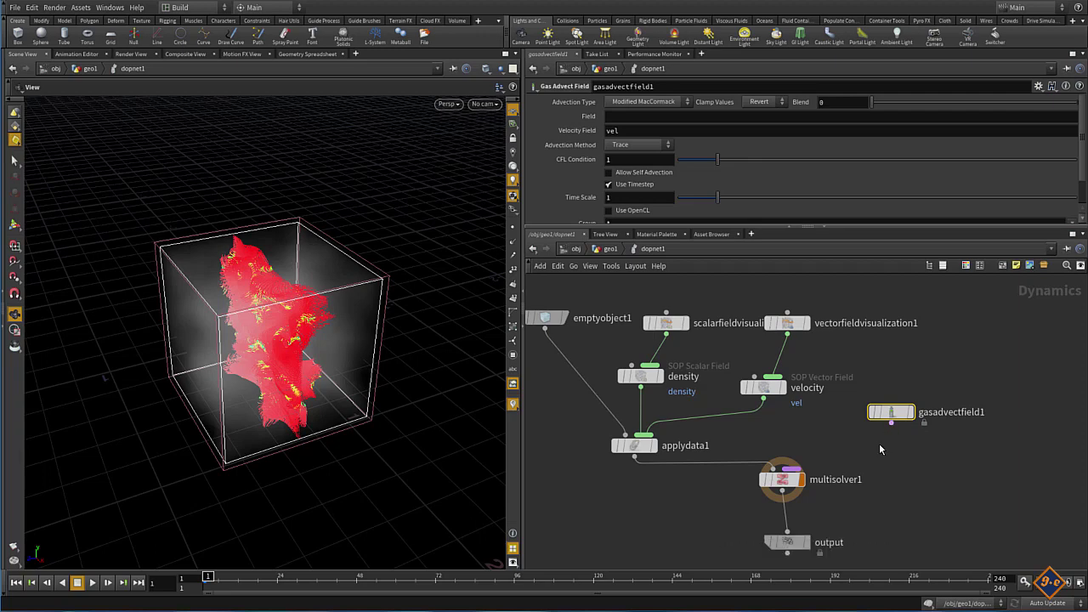
# Wire gasadvectfield1 into multisolver1, advecting the density field with vel as velocity.
pyautogui.click(891, 422)
pyautogui.click(797, 468)
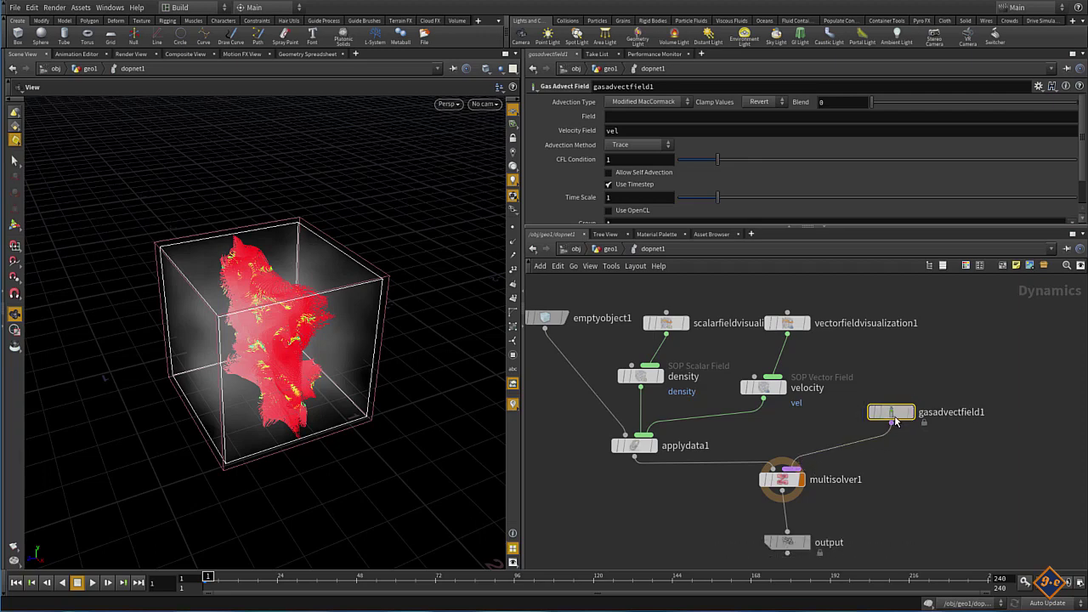
pyautogui.moveTo(895, 422); pyautogui.dragTo(860, 425)
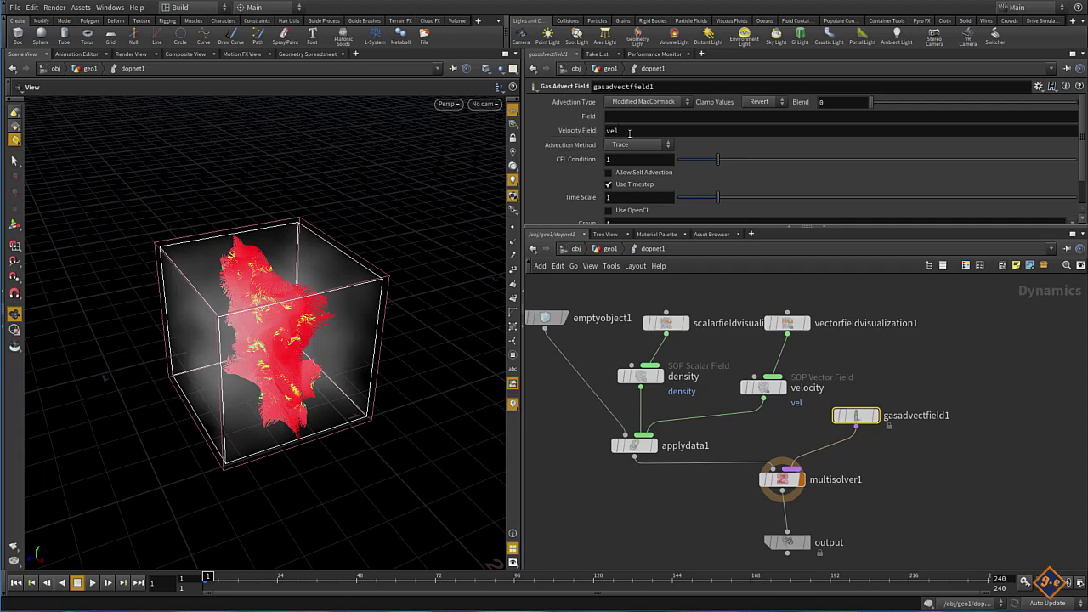
pyautogui.press('Return')
pyautogui.scroll(-1, 582, 164)
pyautogui.scroll(1, 582, 163)
# Play the simulation and stop at frame 11 to check the advected density.
pyautogui.click(93, 583)
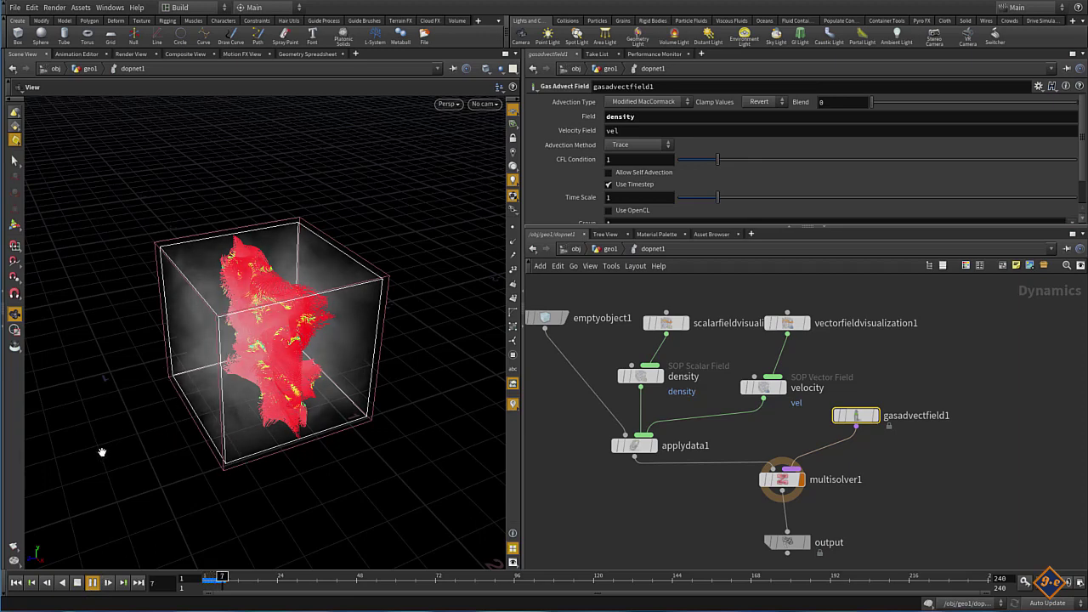
pyautogui.click(77, 584)
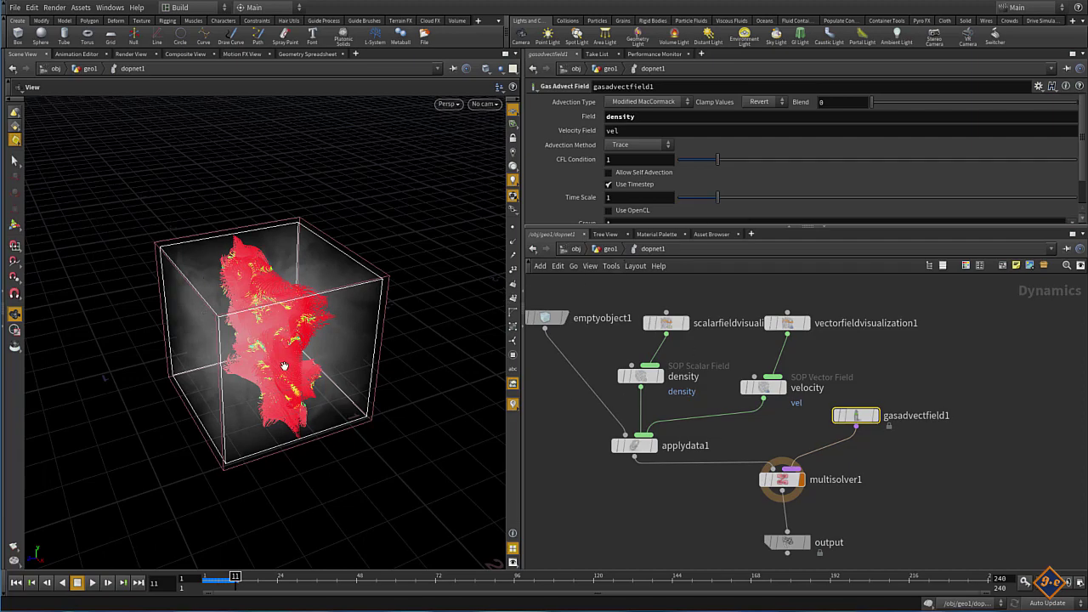
pyautogui.moveTo(284, 366)
pyautogui.mouseDown()
pyautogui.moveTo(229, 367)
pyautogui.moveTo(245, 337)
pyautogui.moveTo(290, 319)
pyautogui.mouseUp()
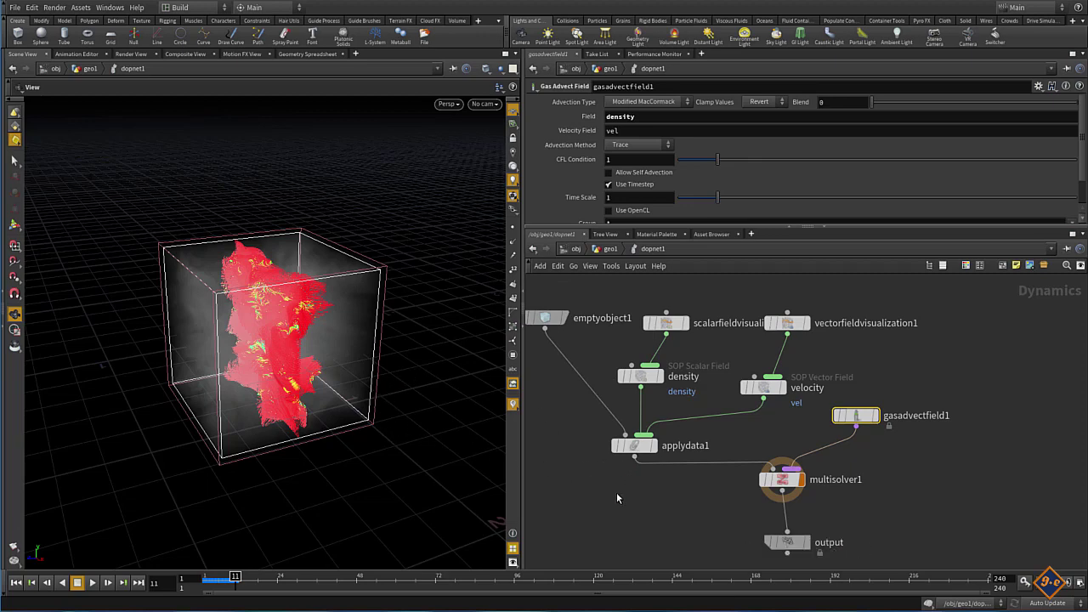
pyautogui.moveTo(617, 494); pyautogui.dragTo(666, 466, button='middle')
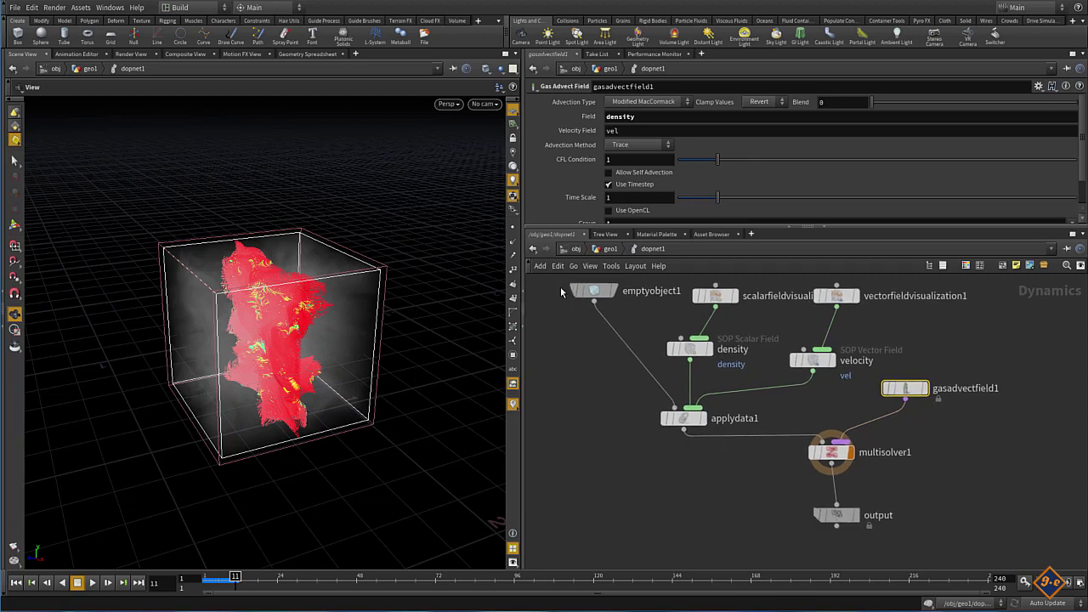
# Bypass vectorfieldvisualization1 to hide the red velocity streamlines.
pyautogui.moveTo(601, 401); pyautogui.dragTo(594, 426, button='middle')
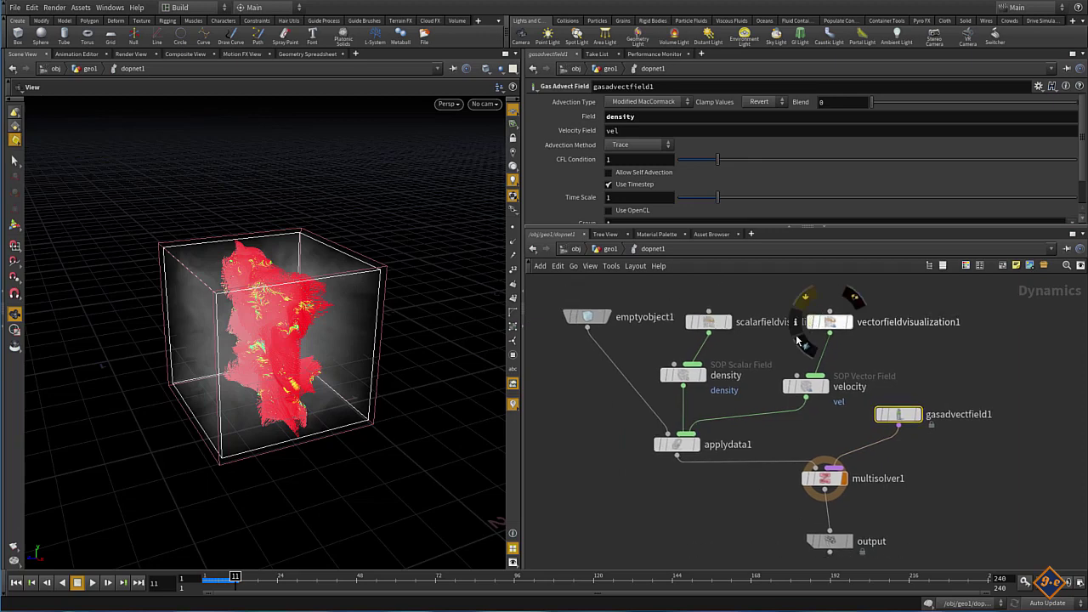
pyautogui.click(805, 298)
pyautogui.moveTo(413, 323)
pyautogui.mouseDown()
pyautogui.moveTo(323, 369)
pyautogui.moveTo(142, 517)
pyautogui.mouseUp()
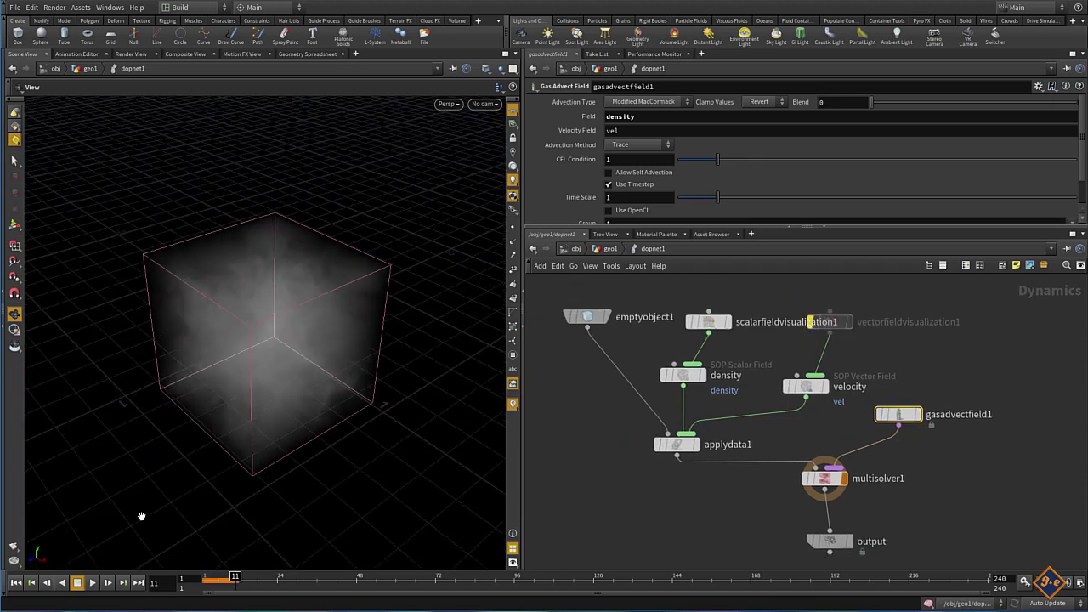
# Rerun the simulation from frame 1 to frame 13, then return to the geo1 network.
pyautogui.click(31, 583)
pyautogui.click(91, 583)
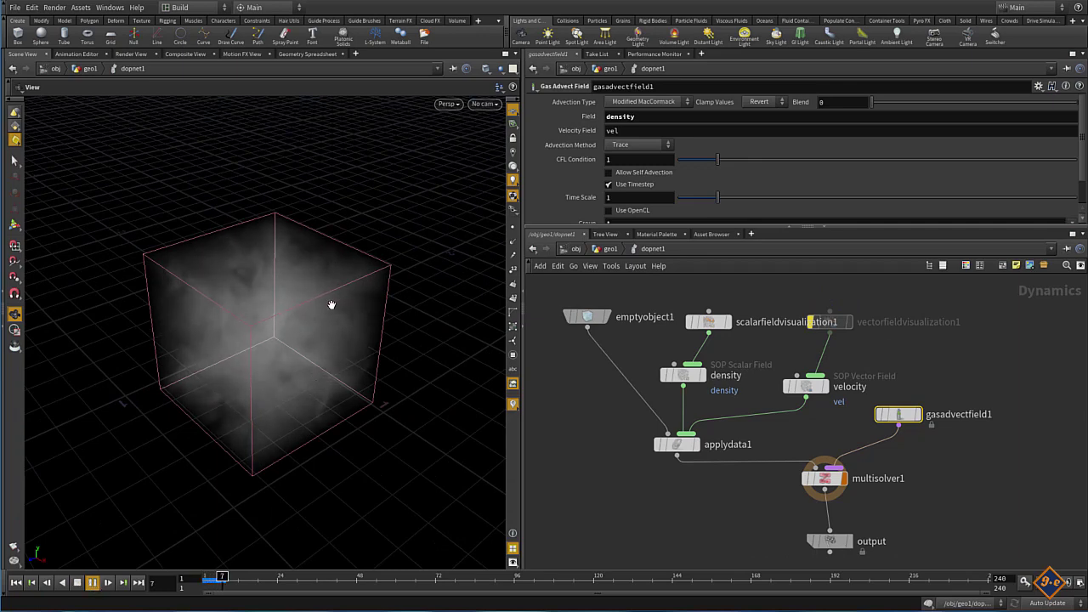
pyautogui.click(94, 582)
pyautogui.moveTo(248, 335)
pyautogui.mouseDown()
pyautogui.moveTo(235, 318)
pyautogui.moveTo(248, 326)
pyautogui.moveTo(218, 345)
pyautogui.moveTo(343, 347)
pyautogui.moveTo(253, 345)
pyautogui.moveTo(316, 340)
pyautogui.moveTo(298, 348)
pyautogui.moveTo(301, 328)
pyautogui.moveTo(287, 345)
pyautogui.moveTo(309, 347)
pyautogui.moveTo(225, 358)
pyautogui.mouseUp()
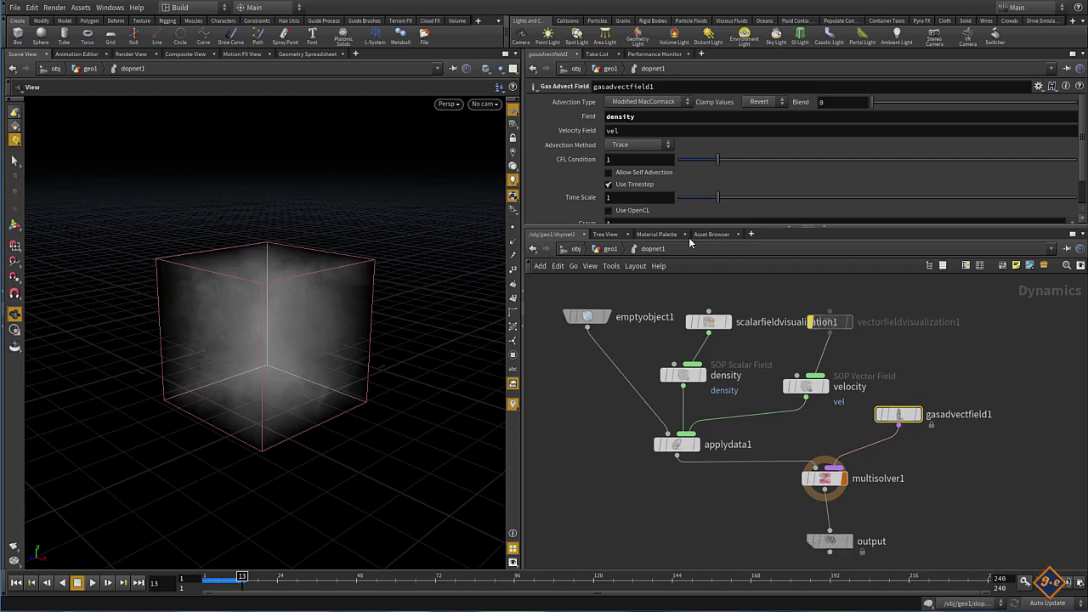
pyautogui.click(611, 249)
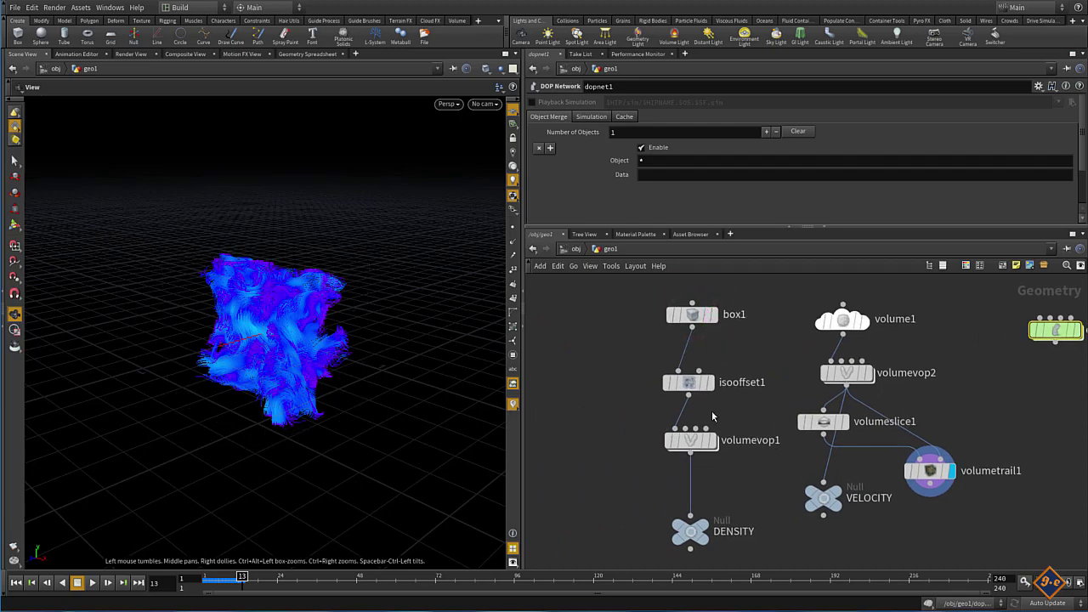
# Set the display flag on the DENSITY null so the grey density smoke cube shows.
pyautogui.click(705, 532)
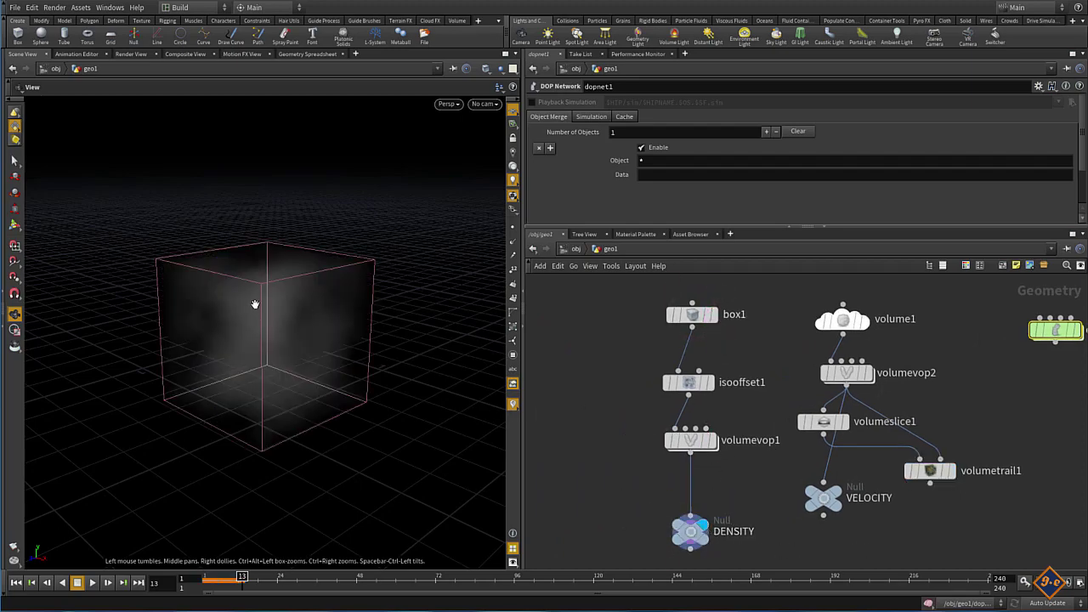
pyautogui.moveTo(252, 319); pyautogui.dragTo(311, 321)
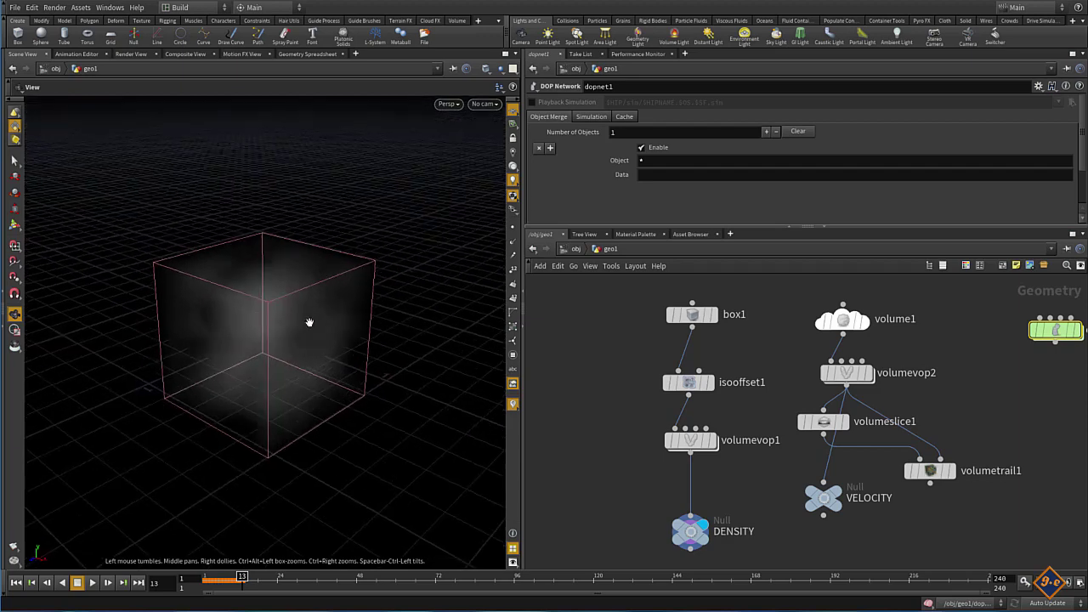
pyautogui.moveTo(598, 359); pyautogui.dragTo(665, 358, button='middle')
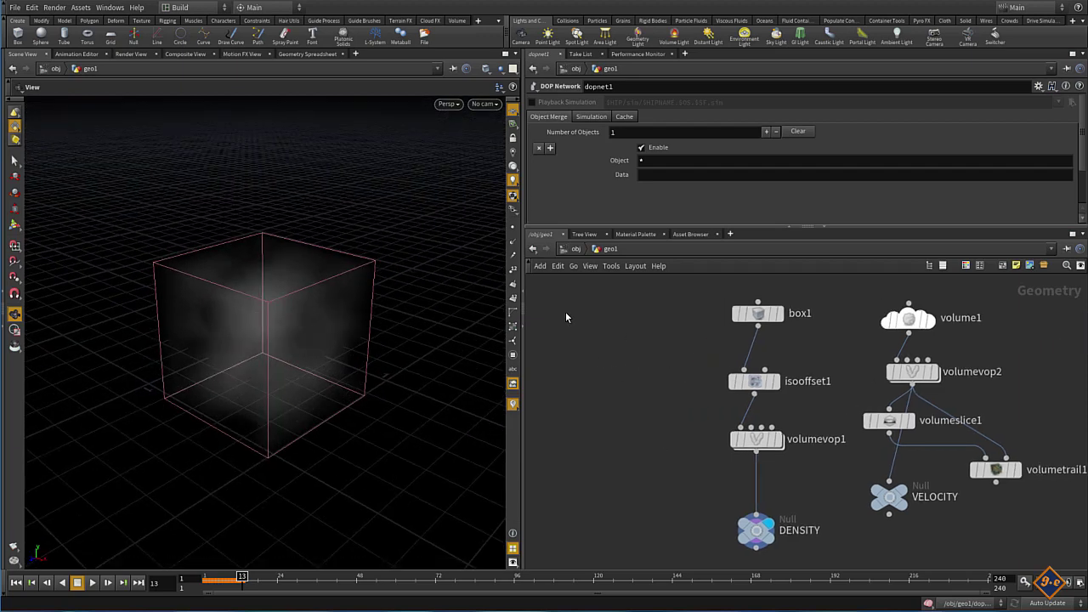
pyautogui.press('Tab')
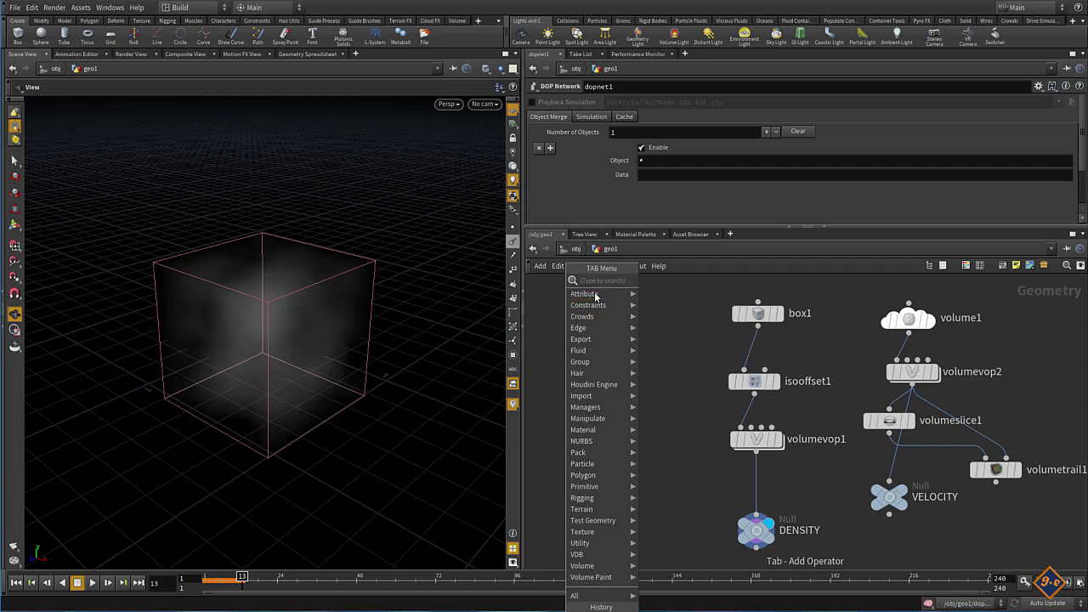
# Add a Platonic Solids node, platonic1, to geo1 and position it.
pyautogui.write('pla')
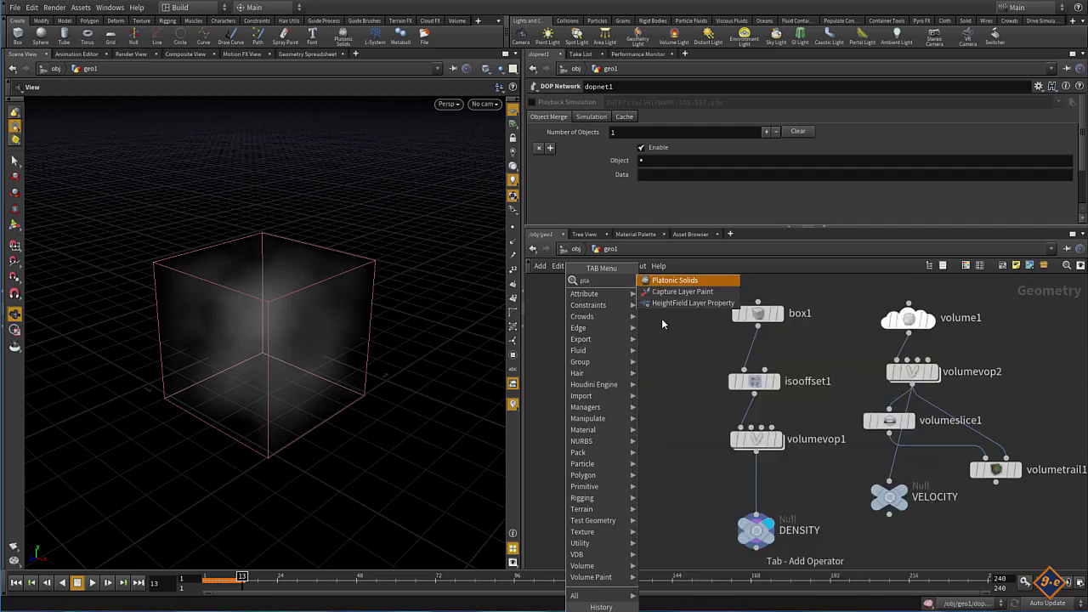
pyautogui.press('Return')
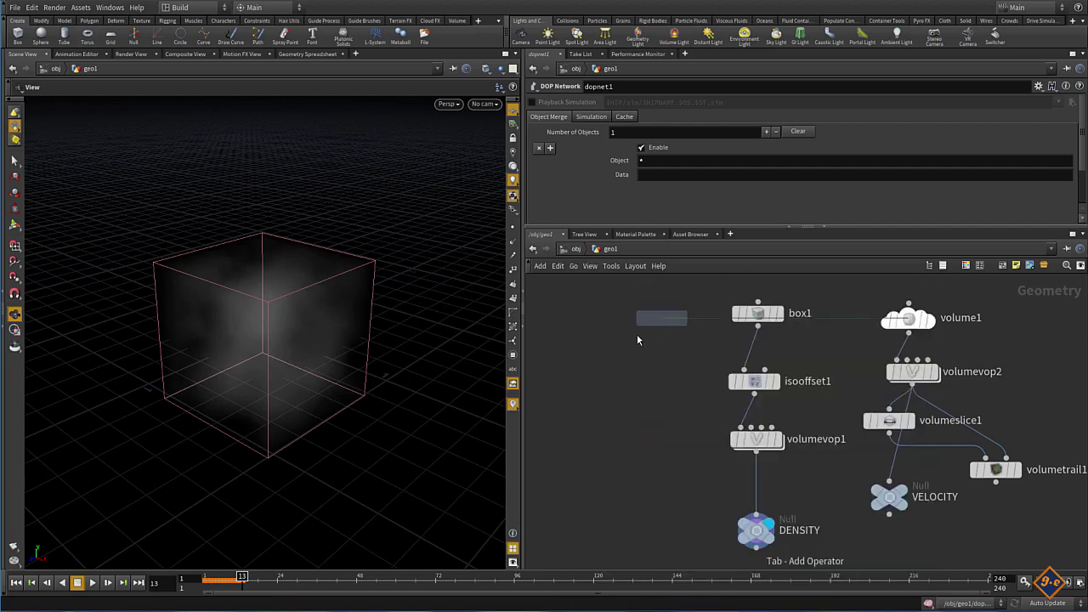
pyautogui.doubleClick(587, 339)
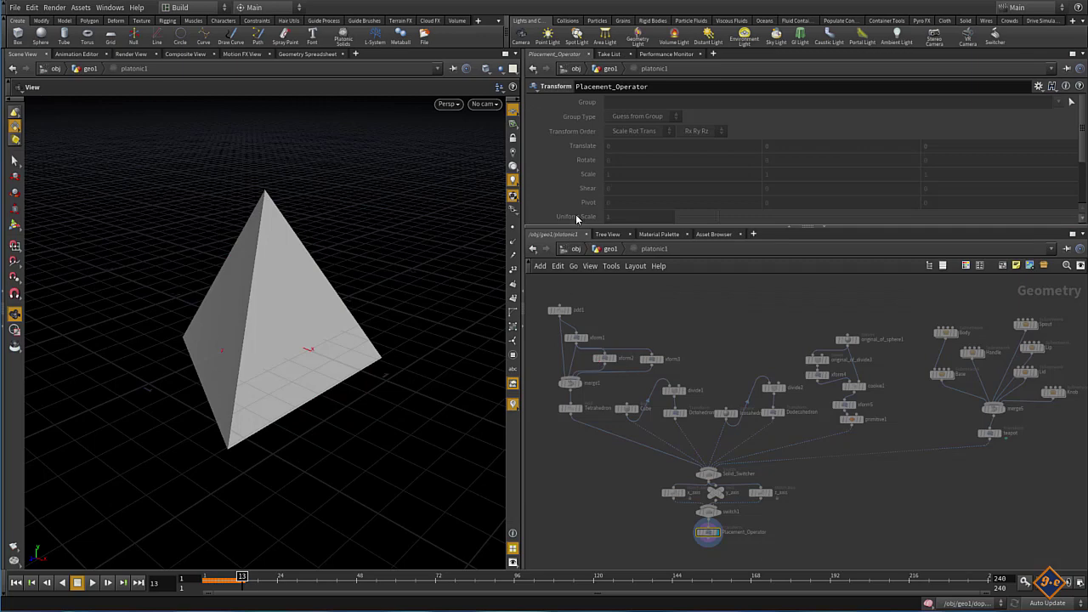
pyautogui.click(610, 249)
pyautogui.moveTo(597, 338)
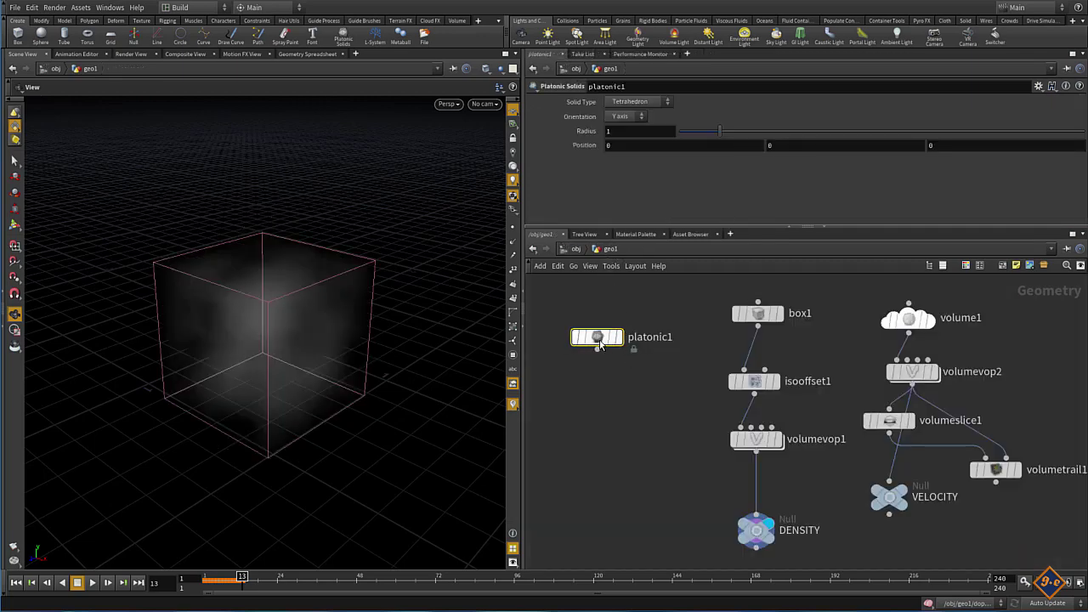
pyautogui.moveTo(597, 338); pyautogui.dragTo(619, 334)
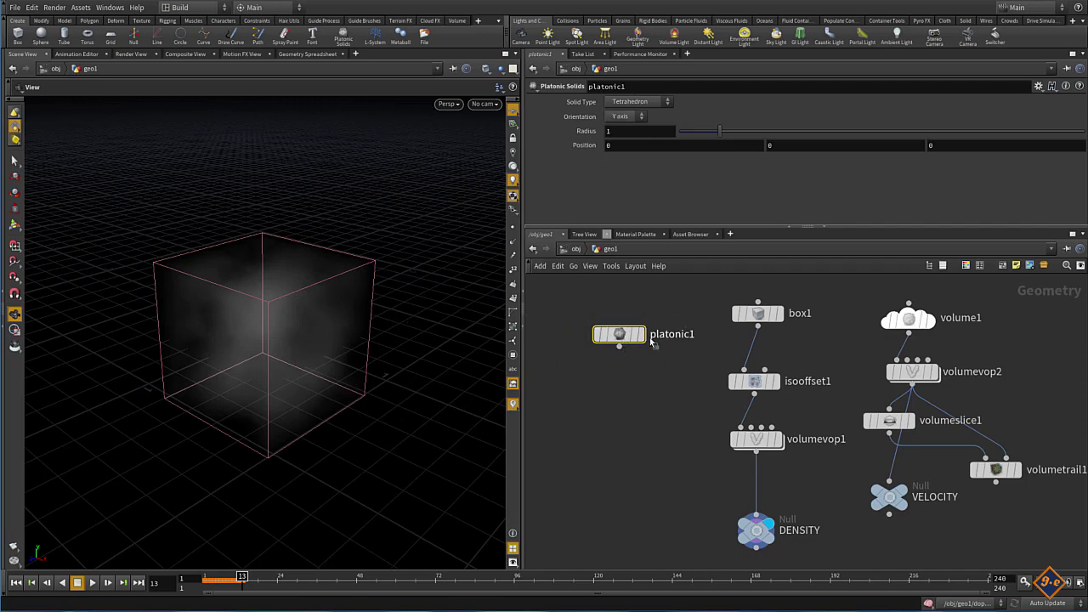
# Display platonic1 and set its Solid Type to Utah Teapot.
pyautogui.click(641, 335)
pyautogui.click(609, 102)
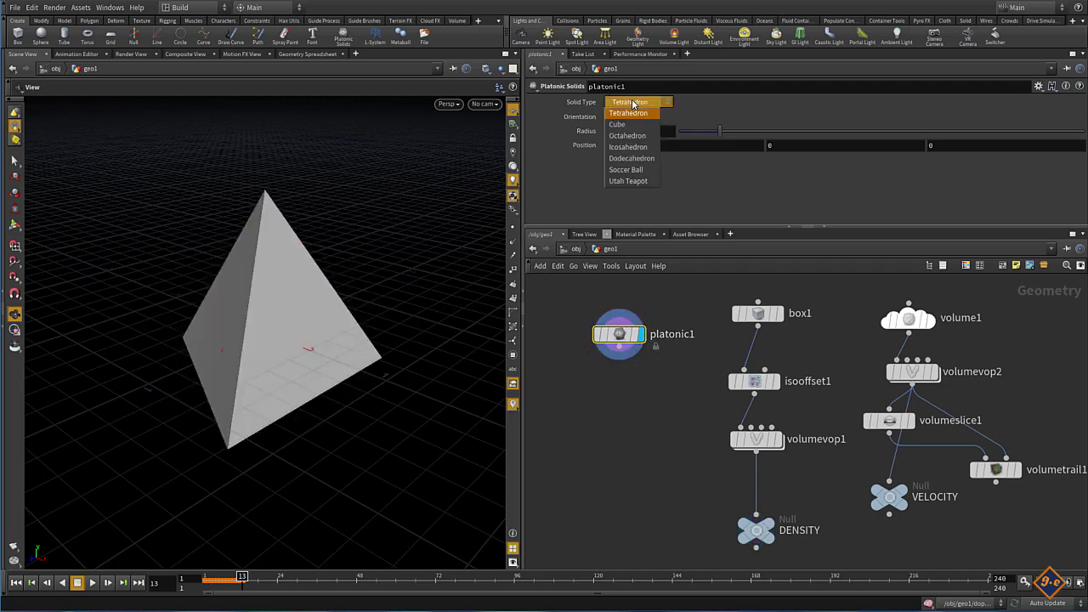
pyautogui.click(633, 183)
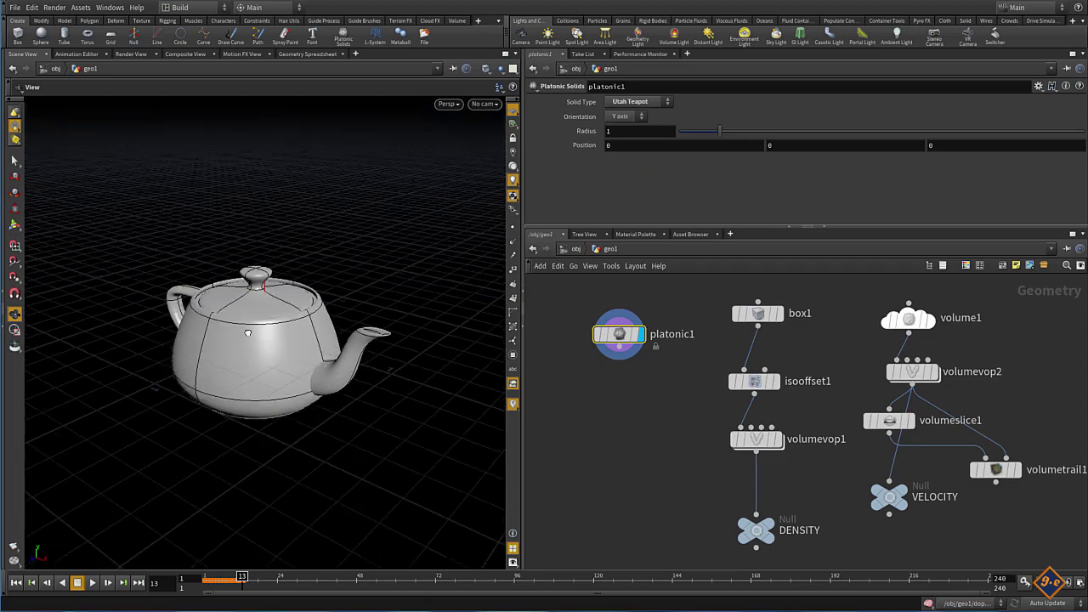
pyautogui.moveTo(241, 311)
pyautogui.mouseDown()
pyautogui.moveTo(286, 290)
pyautogui.moveTo(294, 315)
pyautogui.moveTo(219, 340)
pyautogui.moveTo(211, 316)
pyautogui.moveTo(230, 341)
pyautogui.moveTo(260, 340)
pyautogui.mouseUp()
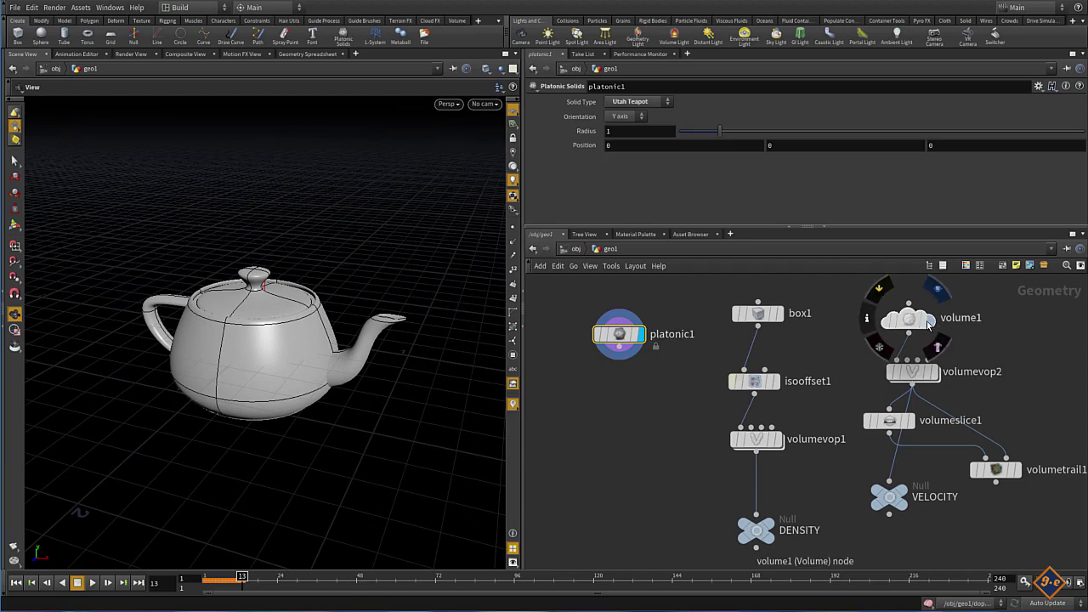
# Show volume1 alongside the teapot and set the teapot Radius to 0.4.
pyautogui.click(926, 318)
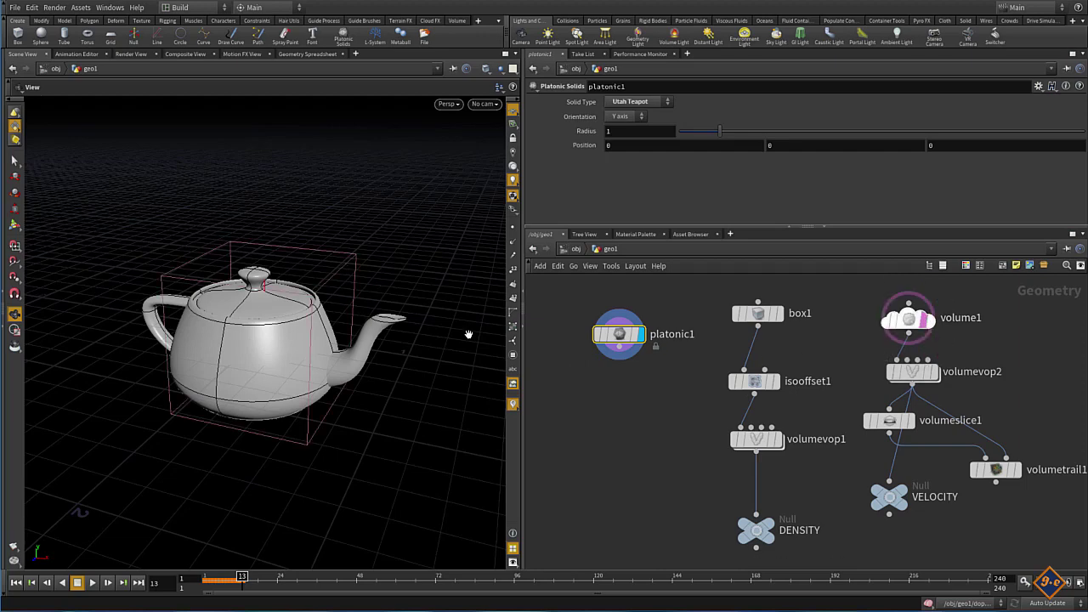
pyautogui.moveTo(598, 134); pyautogui.dragTo(559, 137, button='middle')
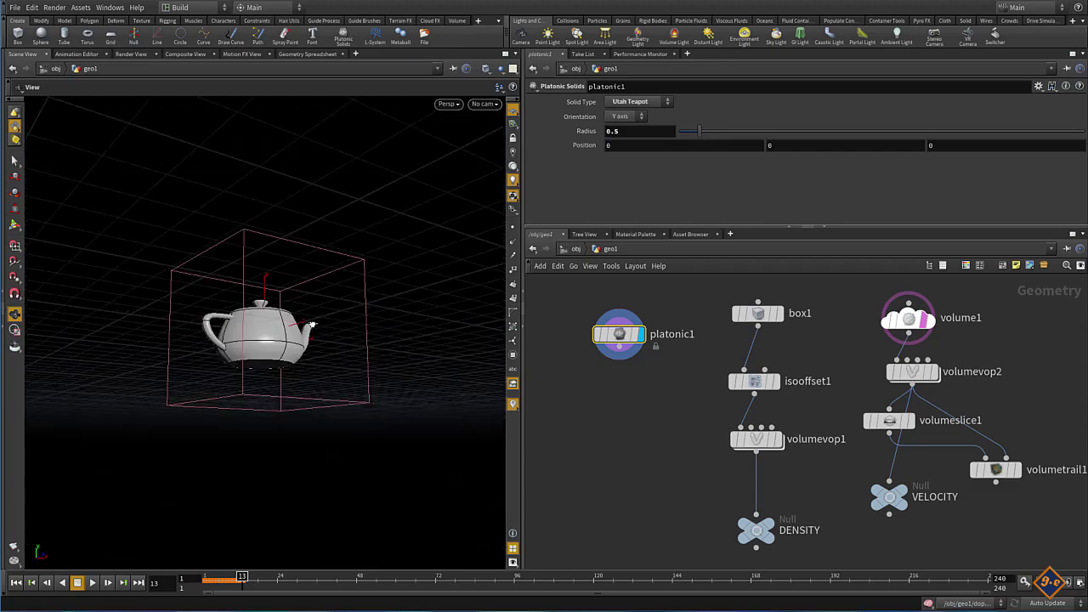
pyautogui.moveTo(584, 131); pyautogui.dragTo(561, 134, button='middle')
pyautogui.keyDown('alt'); pyautogui.moveTo(470, 230); pyautogui.dragTo(319, 332); pyautogui.keyUp('alt')
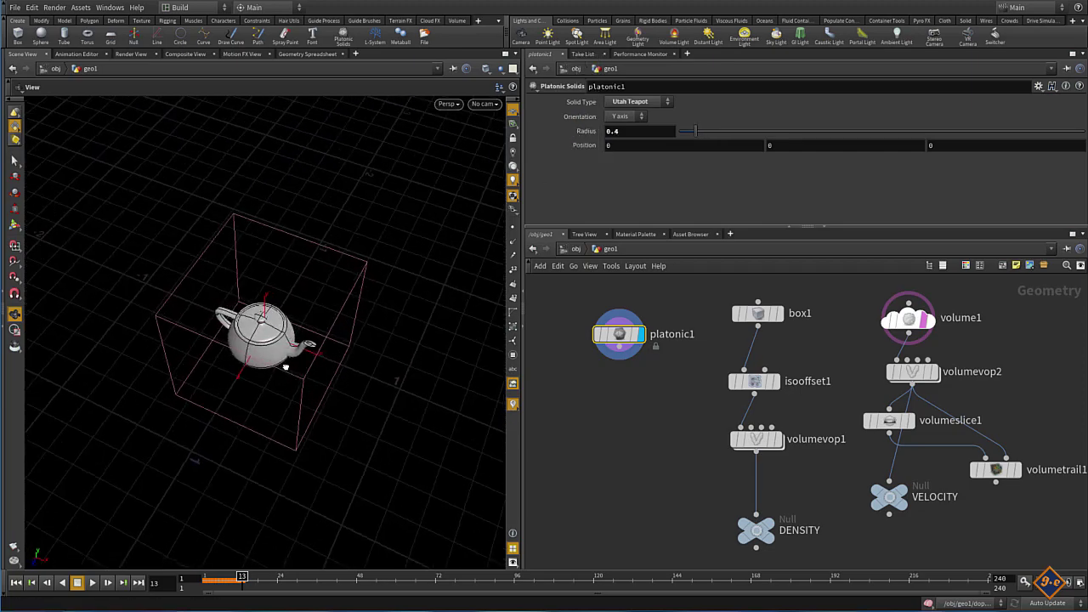
pyautogui.moveTo(623, 340); pyautogui.dragTo(618, 325)
# Add an IsoOffset node, isooffset2, fed by platonic1's teapot.
pyautogui.click(616, 333)
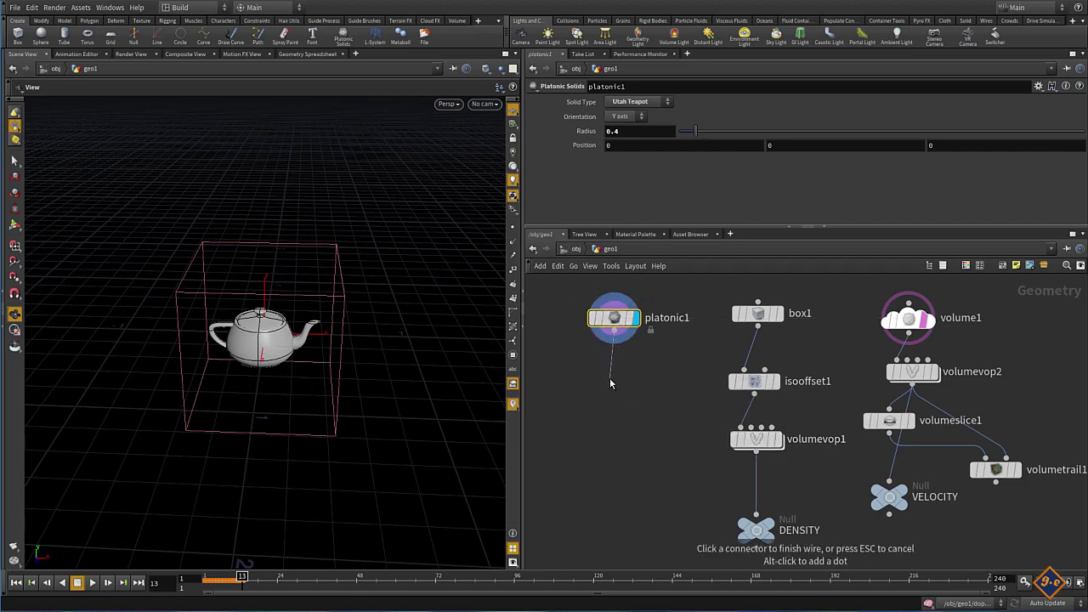
pyautogui.press('Tab')
pyautogui.write('is')
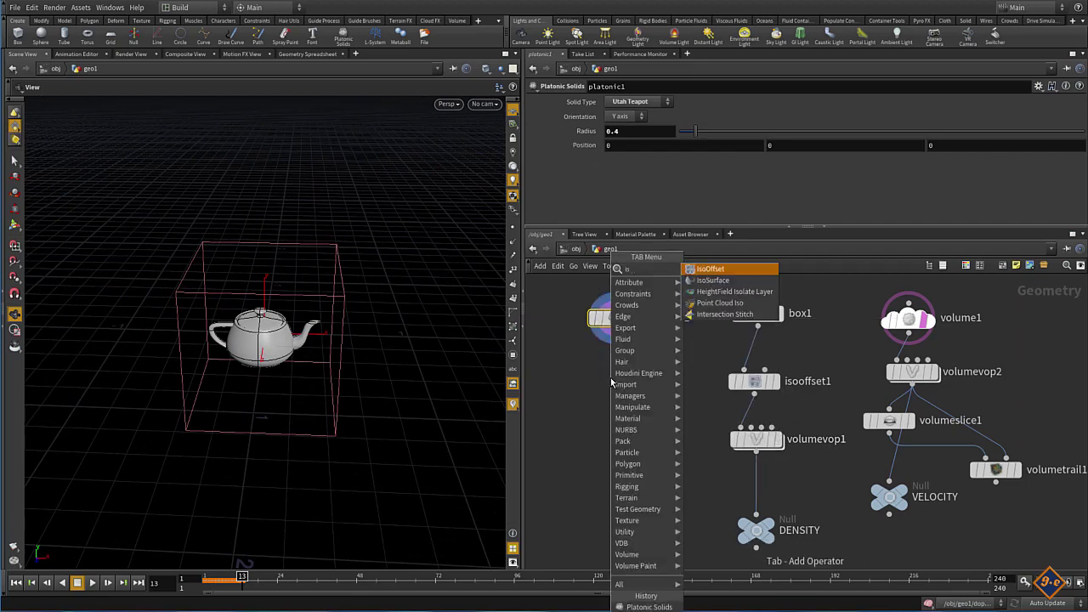
pyautogui.press('Return')
pyautogui.click(611, 377)
pyautogui.write('des')
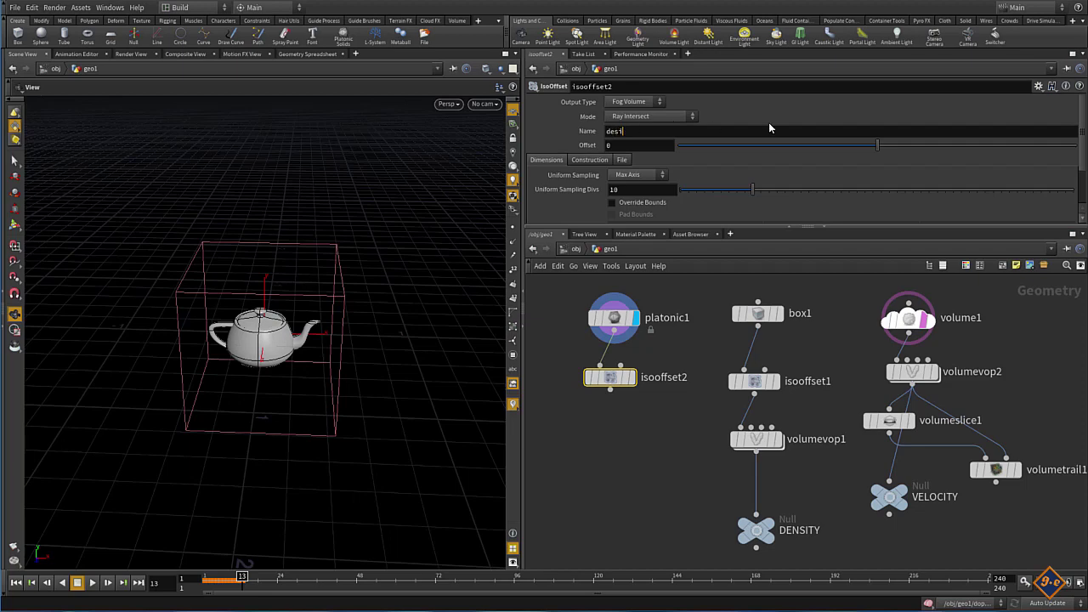
# Name the field density, set Uniform Sampling Divs to 80, display it, and wire into DENSITY.
pyautogui.write('ty')
pyautogui.press('Return')
pyautogui.scroll(-2, 650, 138)
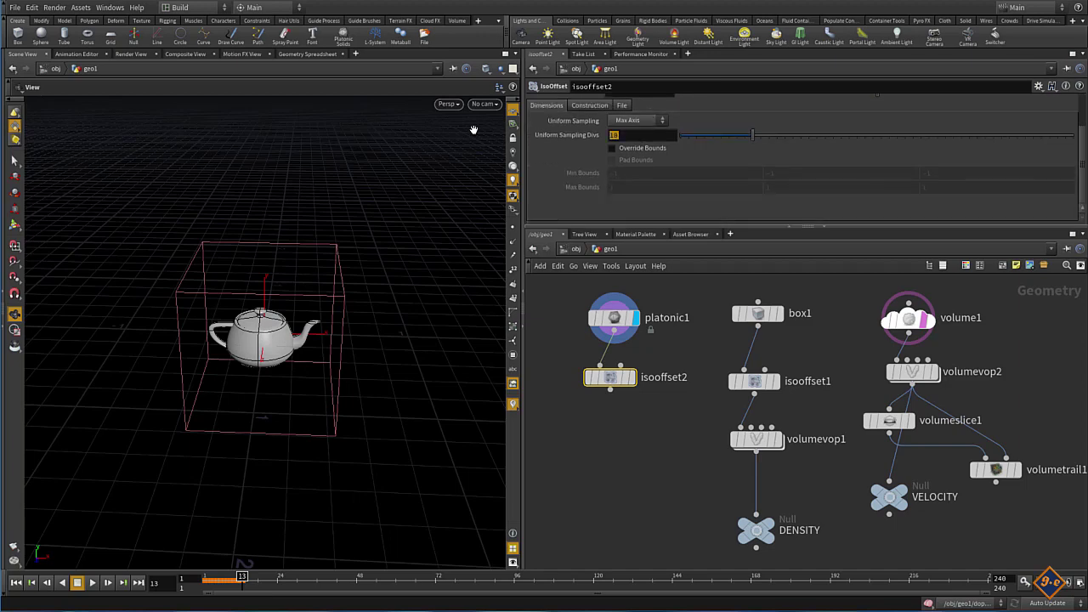
pyautogui.write('80')
pyautogui.press('Return')
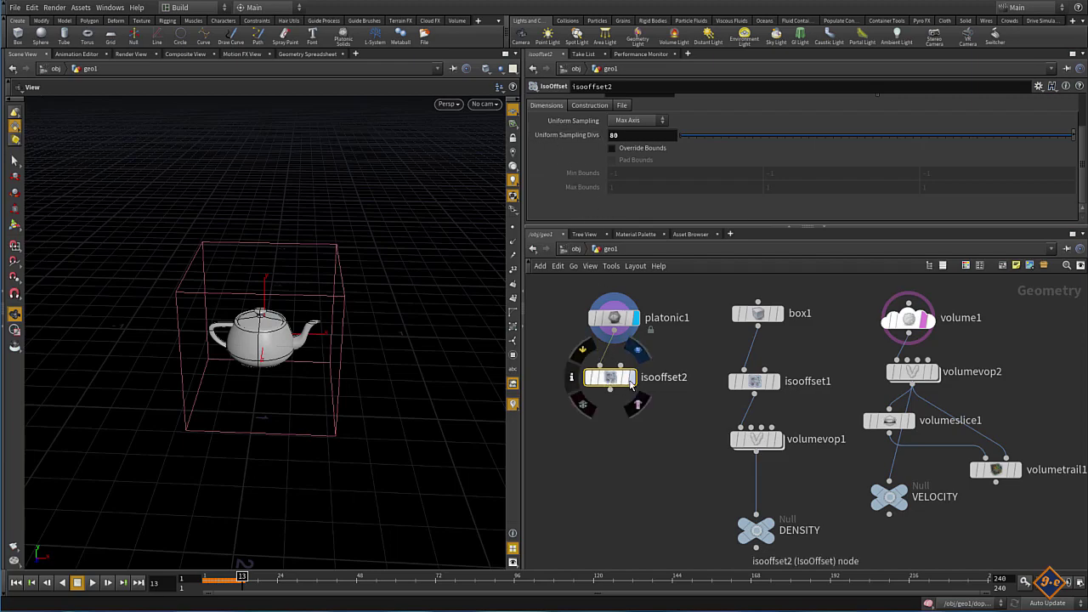
pyautogui.click(631, 378)
pyautogui.moveTo(304, 364)
pyautogui.keyDown('alt'); pyautogui.mouseDown()
pyautogui.moveTo(266, 313)
pyautogui.moveTo(235, 348)
pyautogui.moveTo(352, 347)
pyautogui.moveTo(278, 333)
pyautogui.moveTo(306, 335)
pyautogui.moveTo(299, 360)
pyautogui.moveTo(286, 360)
pyautogui.moveTo(291, 350)
pyautogui.mouseUp(); pyautogui.keyUp('alt')
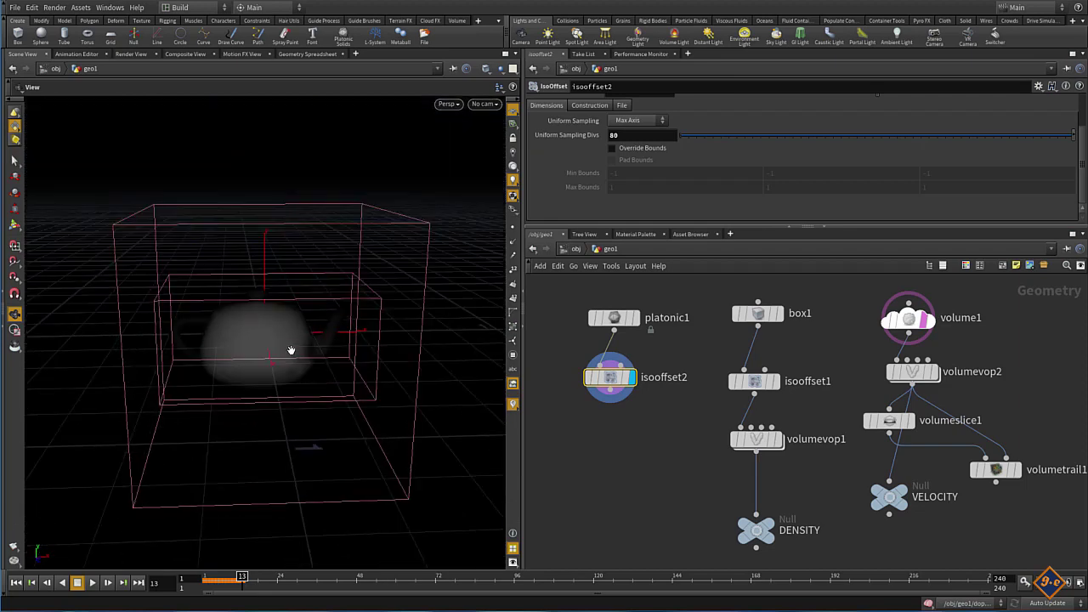
pyautogui.click(607, 391)
pyautogui.click(754, 521)
# Add a DOP Network node, dopnet1, to geo1 and step inside it.
pyautogui.press('Tab')
pyautogui.write('dopnet')
pyautogui.press('Return')
pyautogui.click(961, 369)
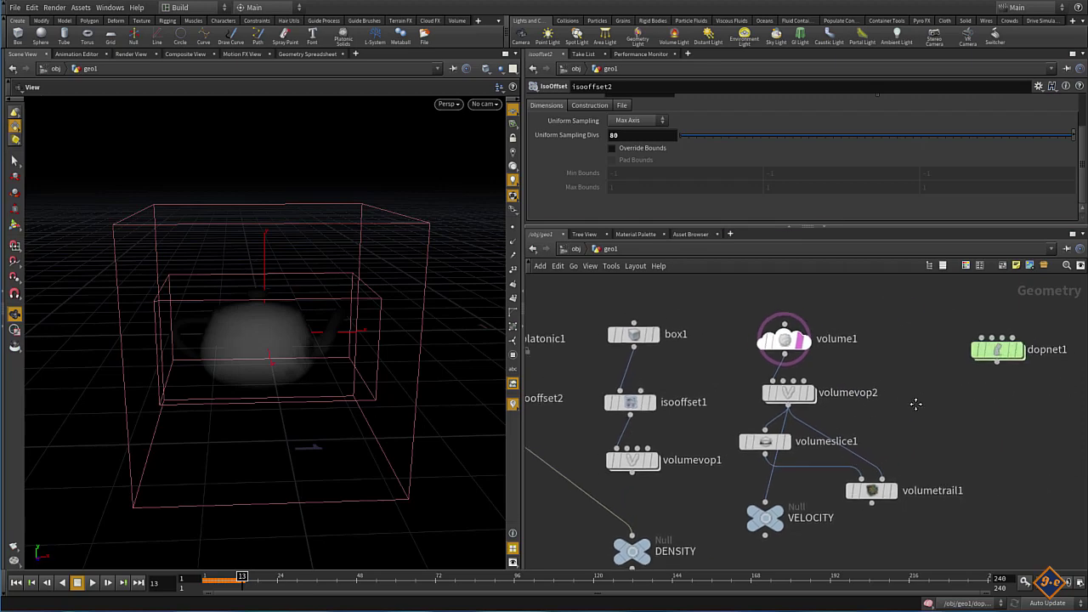
pyautogui.click(991, 354)
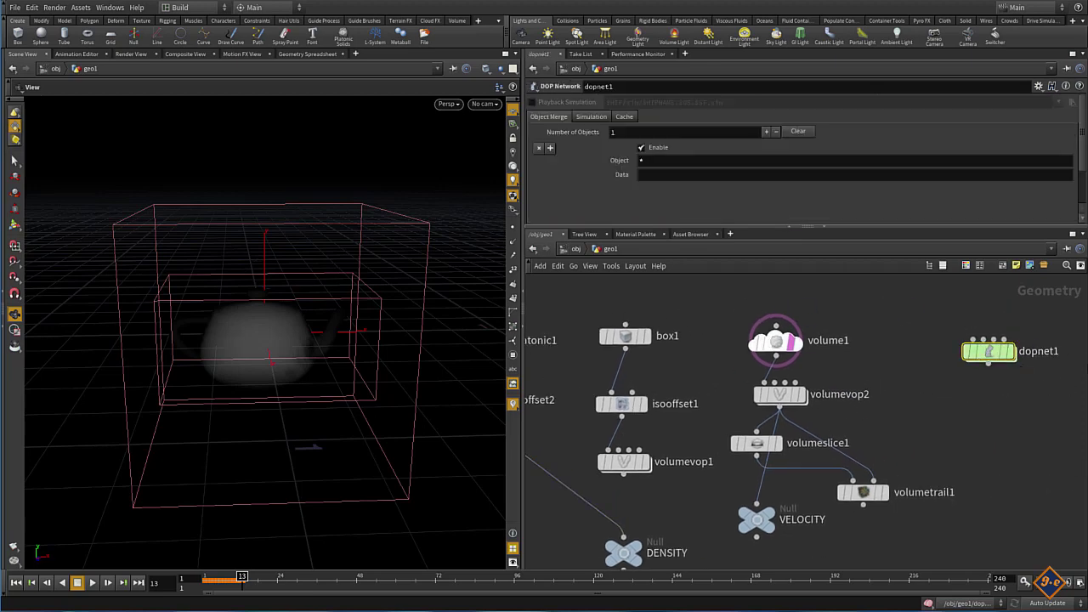
pyautogui.doubleClick(991, 353)
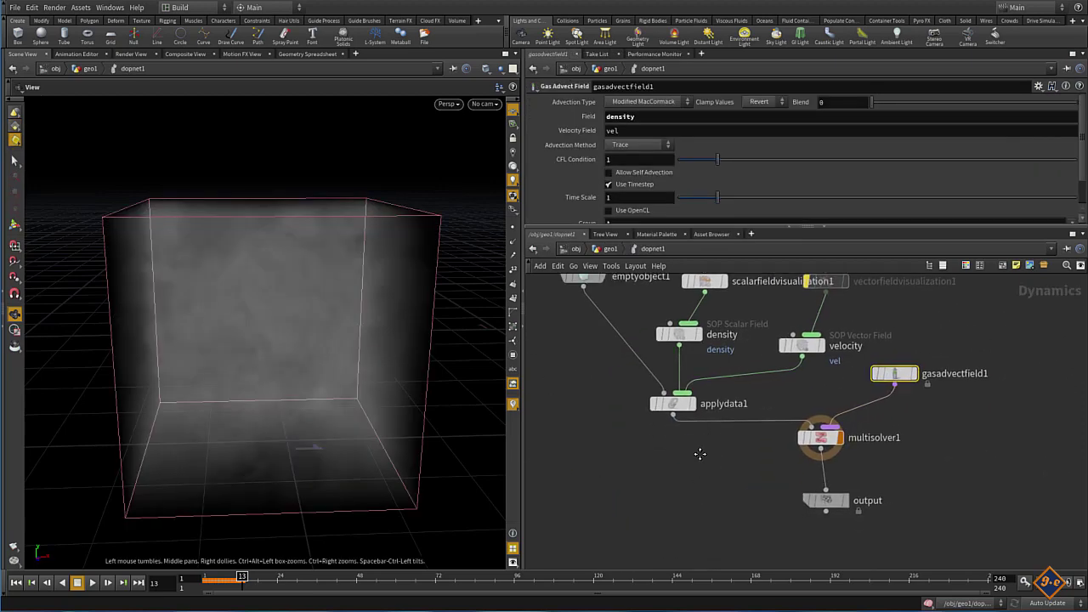
# Play the teapot smoke simulation from frame 1, stop, and scrub back through the early frames.
pyautogui.click(15, 582)
pyautogui.moveTo(195, 382)
pyautogui.mouseDown()
pyautogui.moveTo(222, 389)
pyautogui.moveTo(210, 408)
pyautogui.mouseUp()
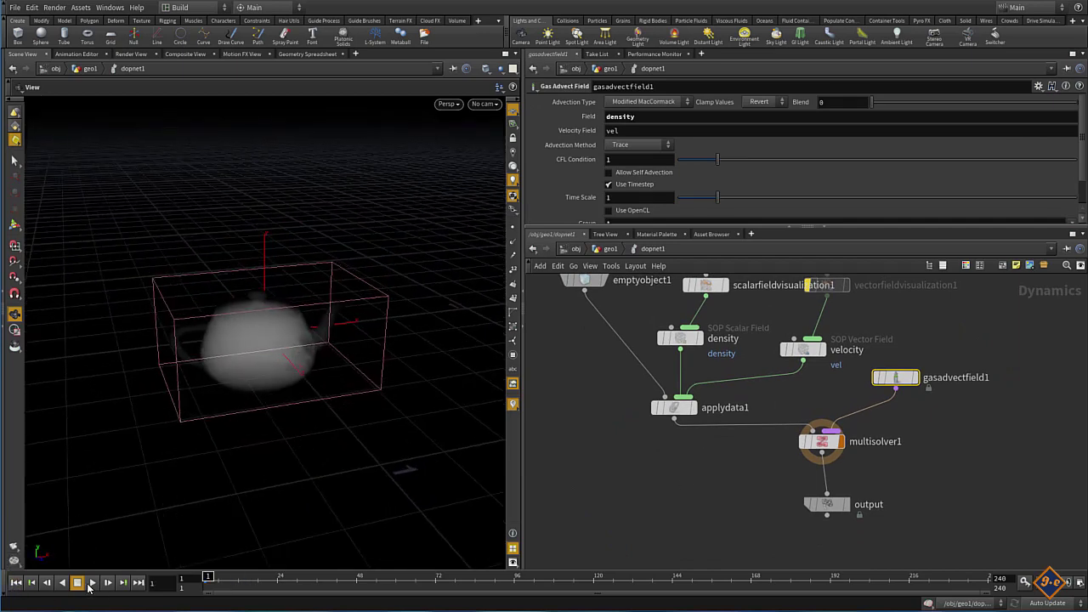
pyautogui.click(91, 583)
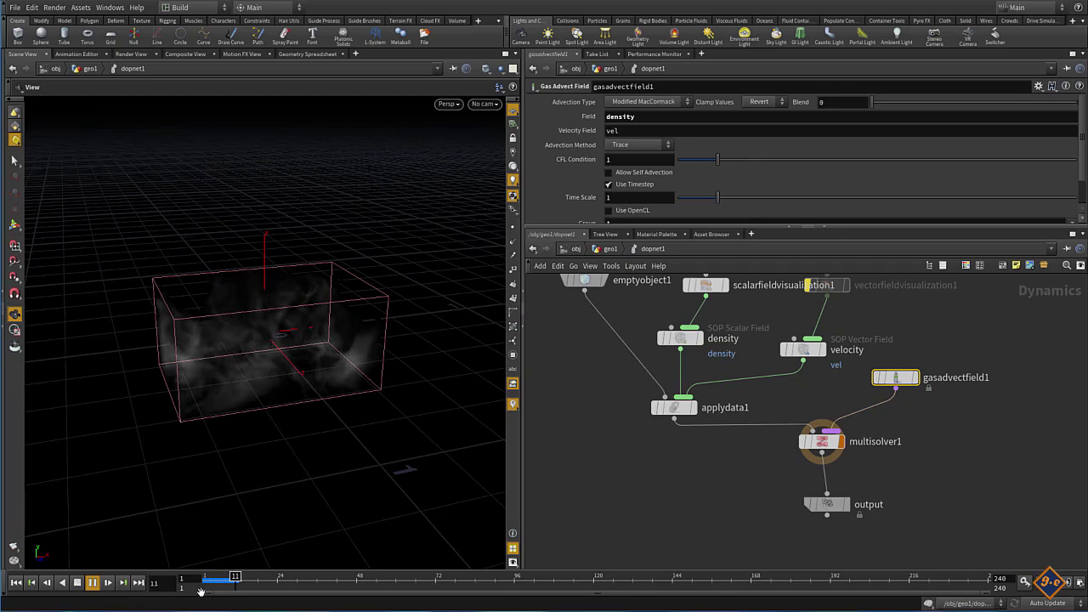
pyautogui.click(77, 583)
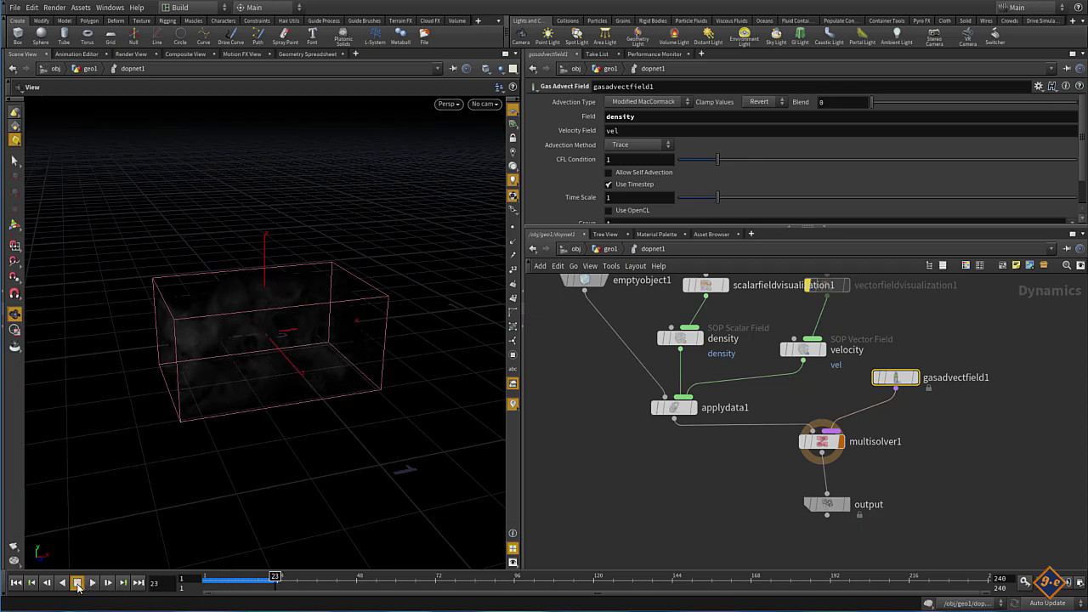
pyautogui.click(17, 582)
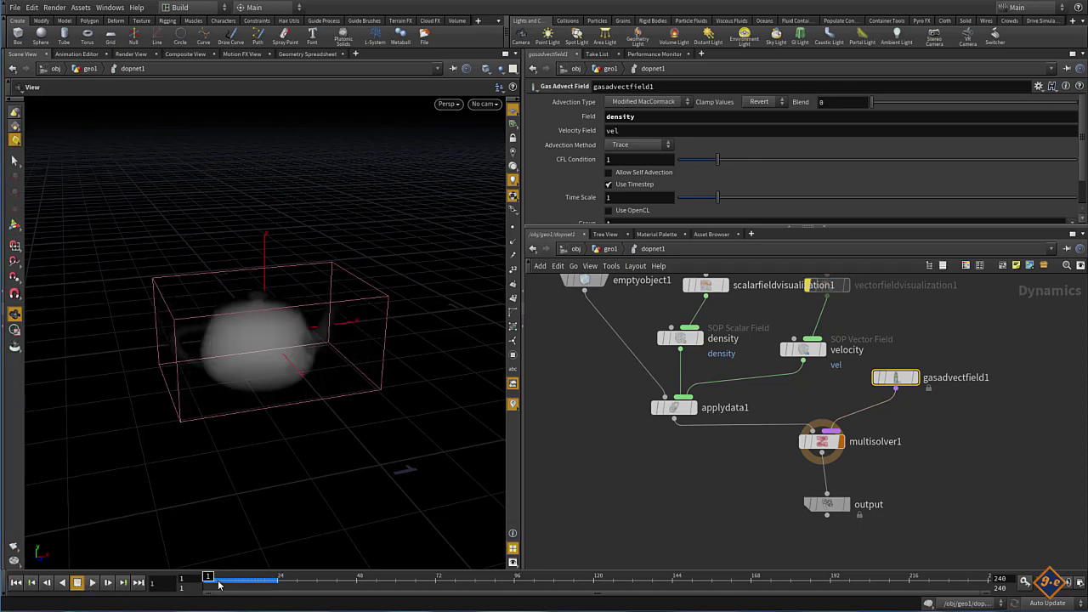
pyautogui.moveTo(206, 578)
pyautogui.mouseDown()
pyautogui.moveTo(228, 577)
pyautogui.moveTo(156, 565)
pyautogui.moveTo(222, 577)
pyautogui.moveTo(201, 577)
pyautogui.moveTo(221, 577)
pyautogui.moveTo(201, 576)
pyautogui.moveTo(219, 564)
pyautogui.moveTo(173, 570)
pyautogui.mouseUp()
# Tidy the DOP network layout, moving vectorfieldvisualization1 further right.
pyautogui.moveTo(625, 373); pyautogui.dragTo(610, 421, button='middle')
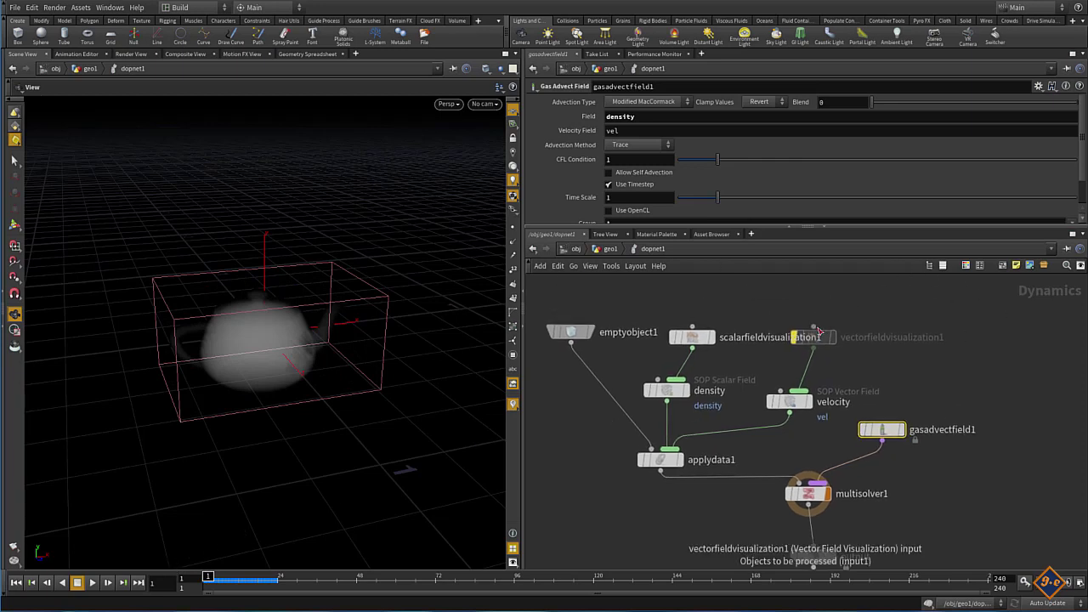
pyautogui.moveTo(824, 338); pyautogui.dragTo(862, 342)
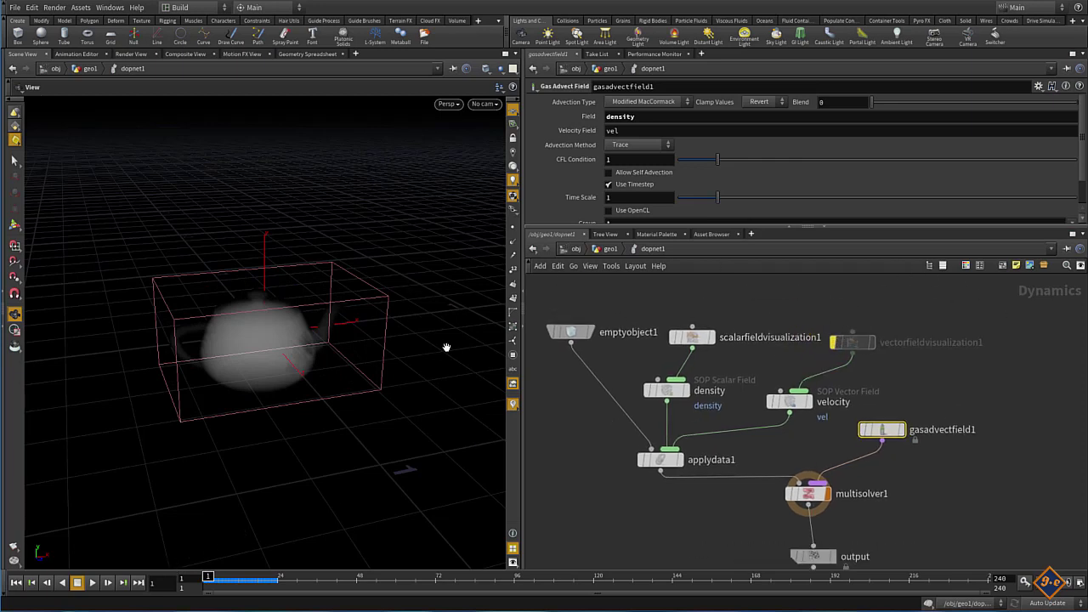
pyautogui.scroll(3, 275, 395)
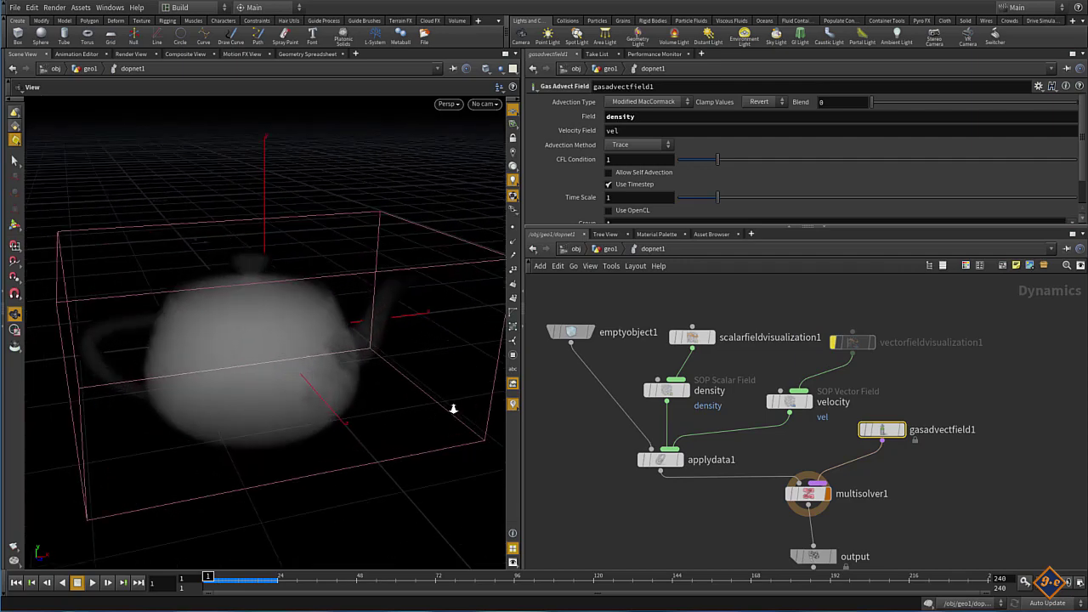
pyautogui.scroll(2, 281, 379)
pyautogui.scroll(3, 309, 360)
pyautogui.scroll(3, 242, 401)
pyautogui.scroll(-3, 242, 400)
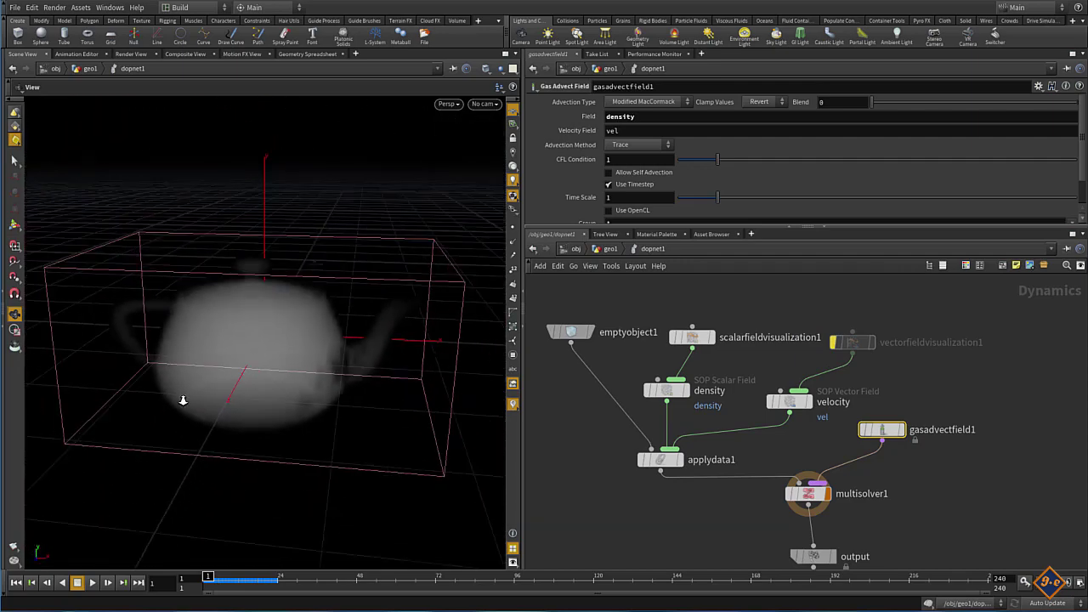
pyautogui.scroll(-3, 235, 382)
pyautogui.scroll(-2, 216, 397)
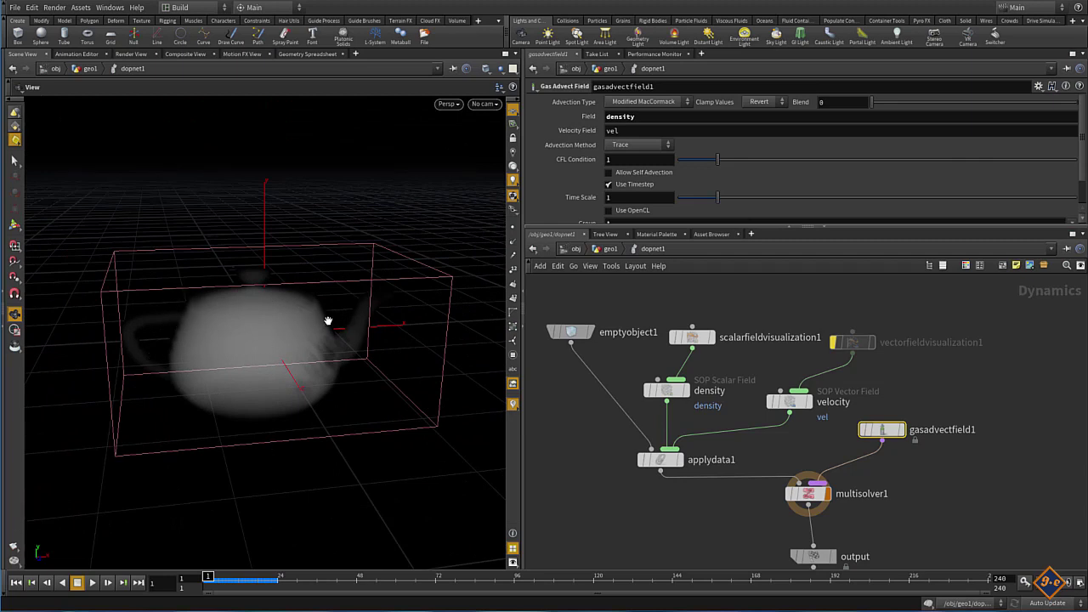
pyautogui.scroll(1, 237, 364)
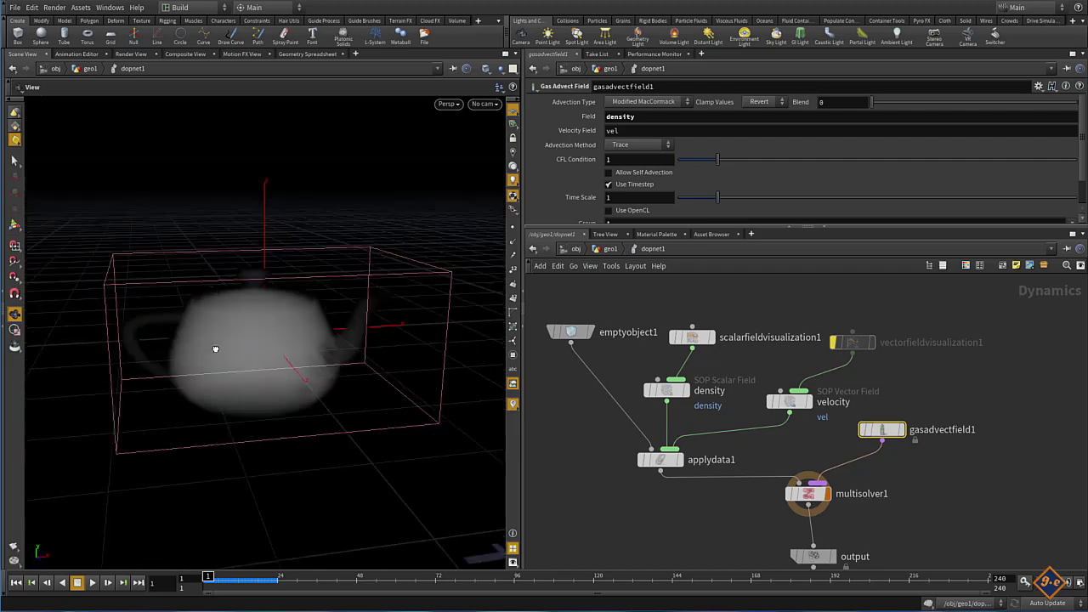
pyautogui.scroll(3, 255, 365)
pyautogui.scroll(-3, 255, 363)
pyautogui.keyDown('alt'); pyautogui.moveTo(216, 367); pyautogui.dragTo(252, 385); pyautogui.keyUp('alt')
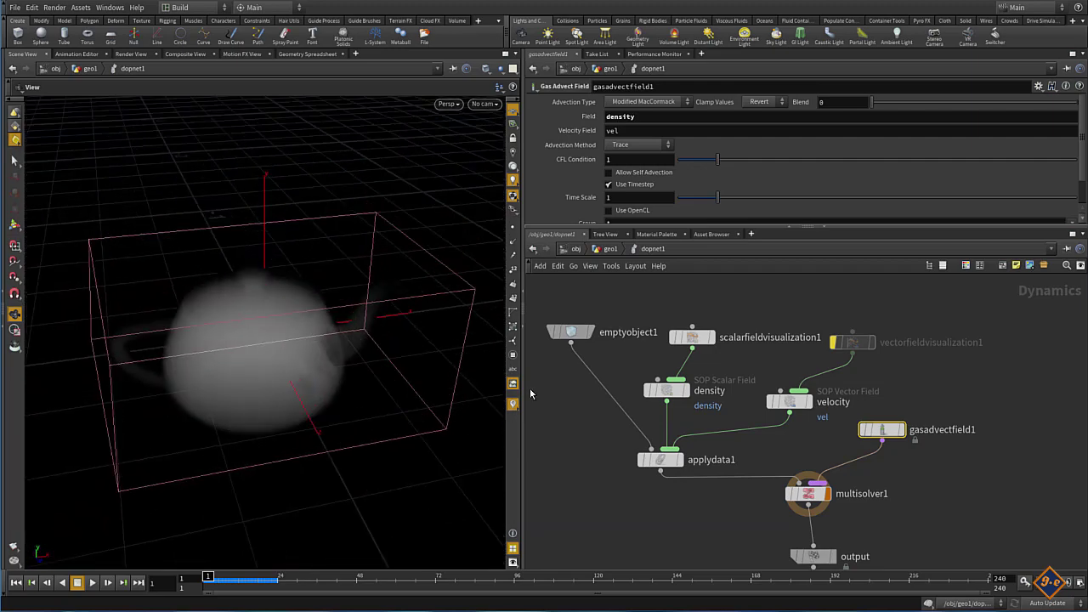
pyautogui.moveTo(575, 440); pyautogui.dragTo(604, 434, button='middle')
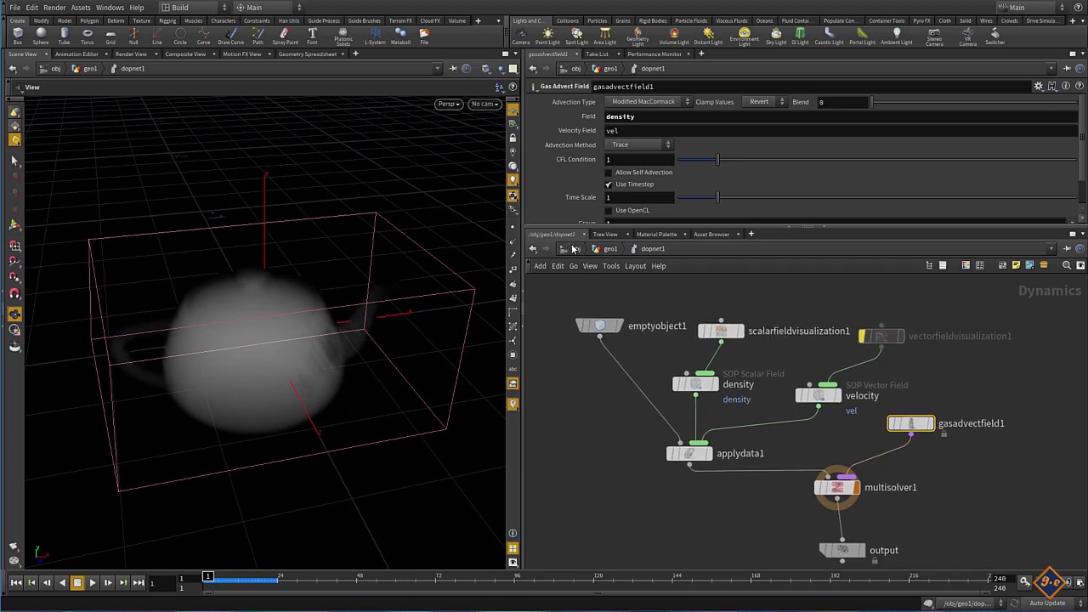
# In geo1, add a Volume VOP node, volumevop3, wired from isooffset2's output.
pyautogui.click(603, 250)
pyautogui.scroll(2, 631, 467)
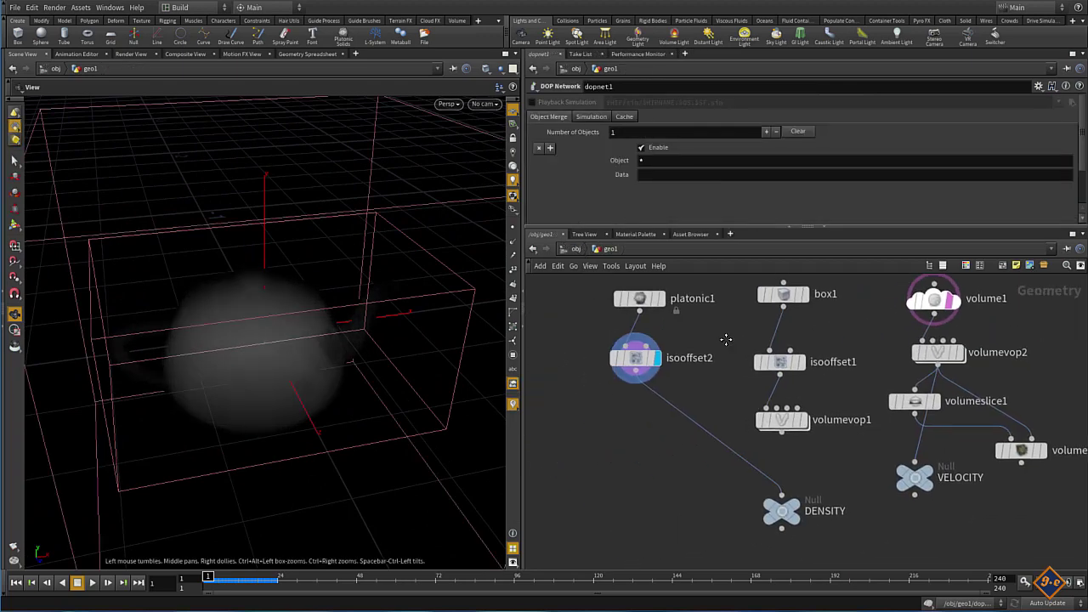
pyautogui.click(635, 381)
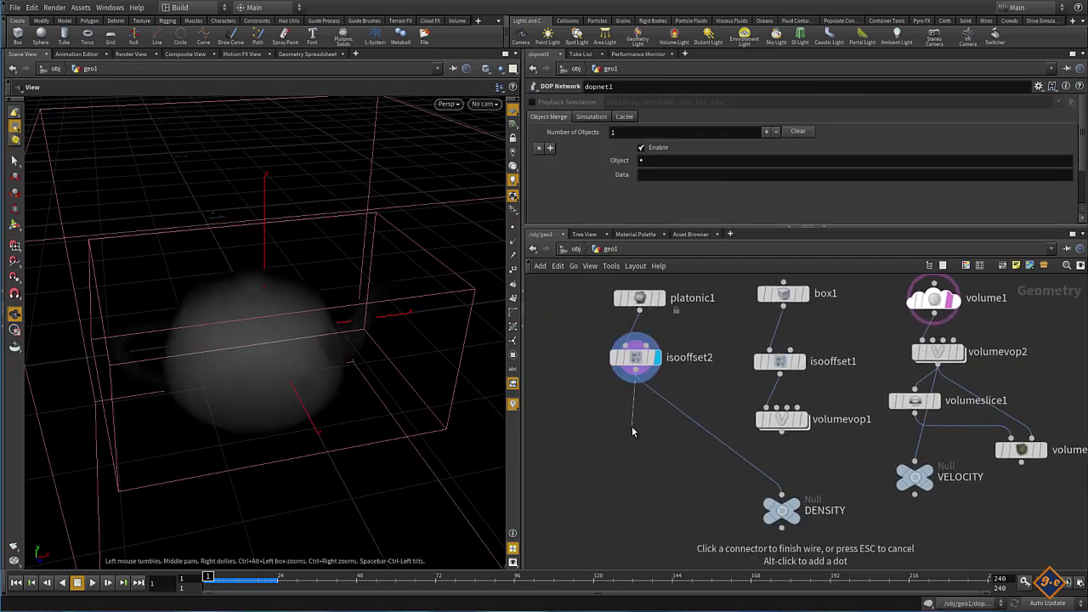
pyautogui.press('Tab')
pyautogui.write('vol')
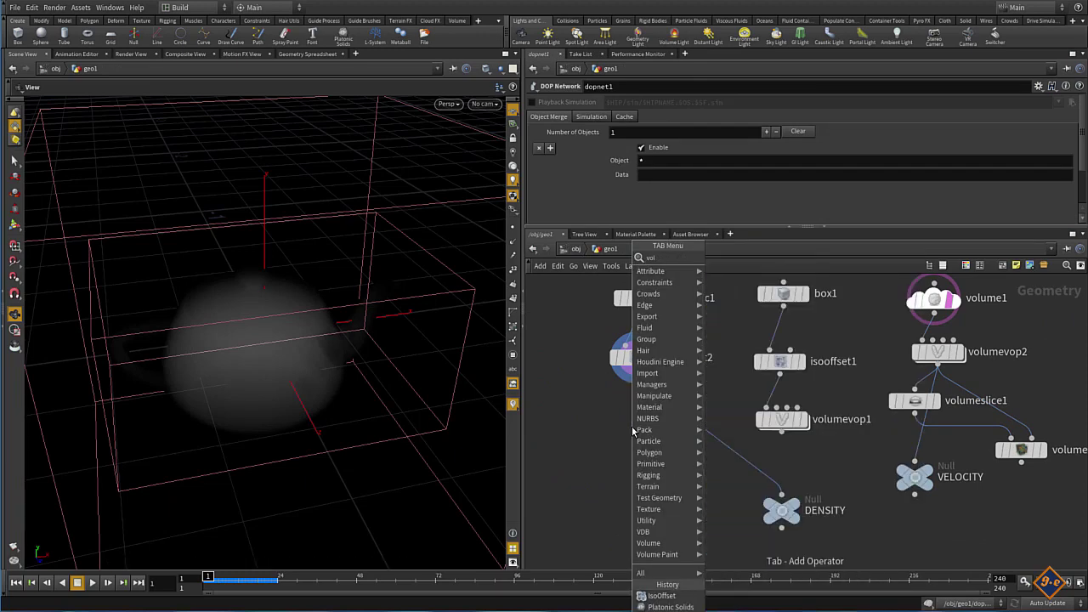
pyautogui.write(' vo')
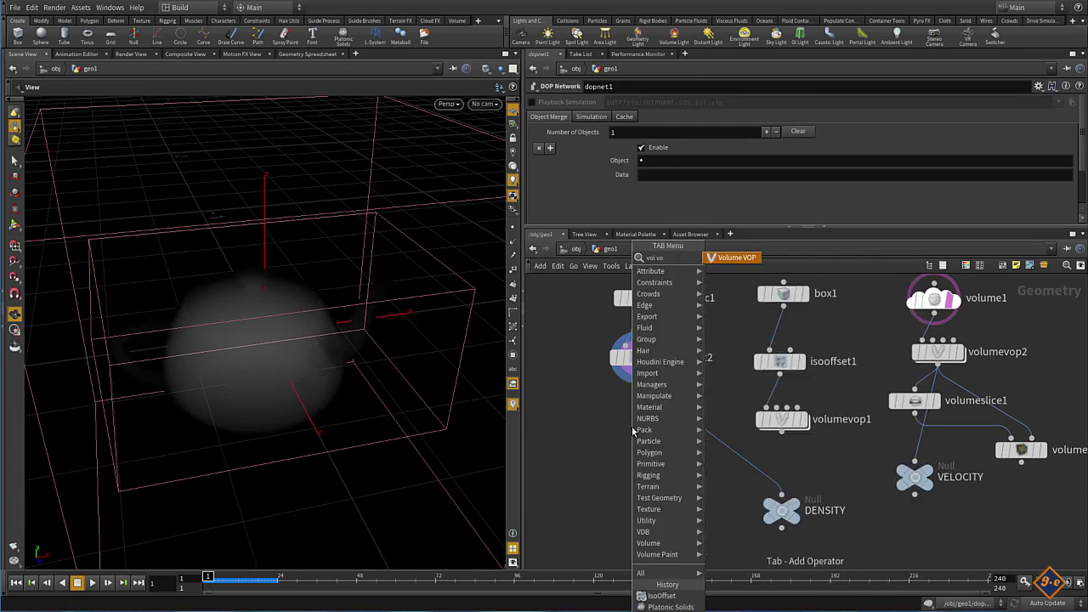
pyautogui.press('Return')
pyautogui.click(633, 430)
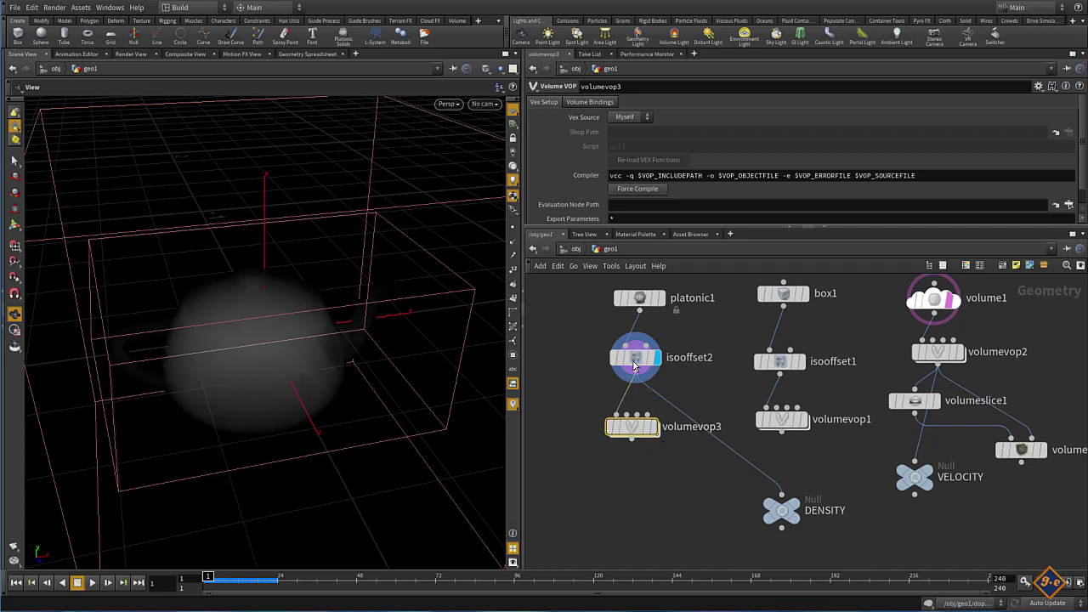
pyautogui.moveTo(632, 427)
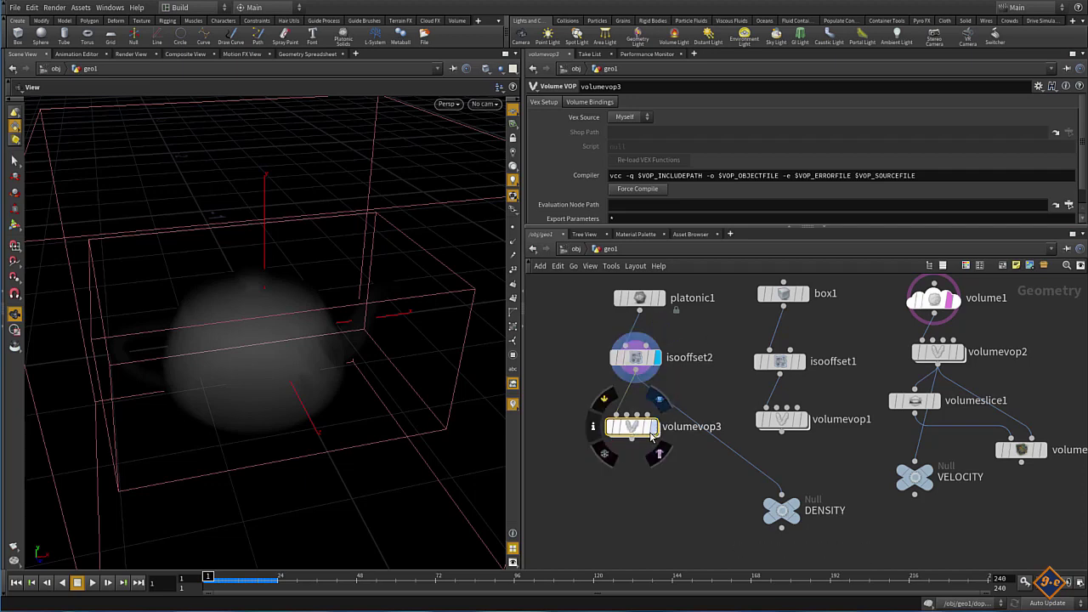
# Enter volumevop3 and spread apart the volumevopglobal1 and volumevopoutput1 nodes.
pyautogui.doubleClick(634, 429)
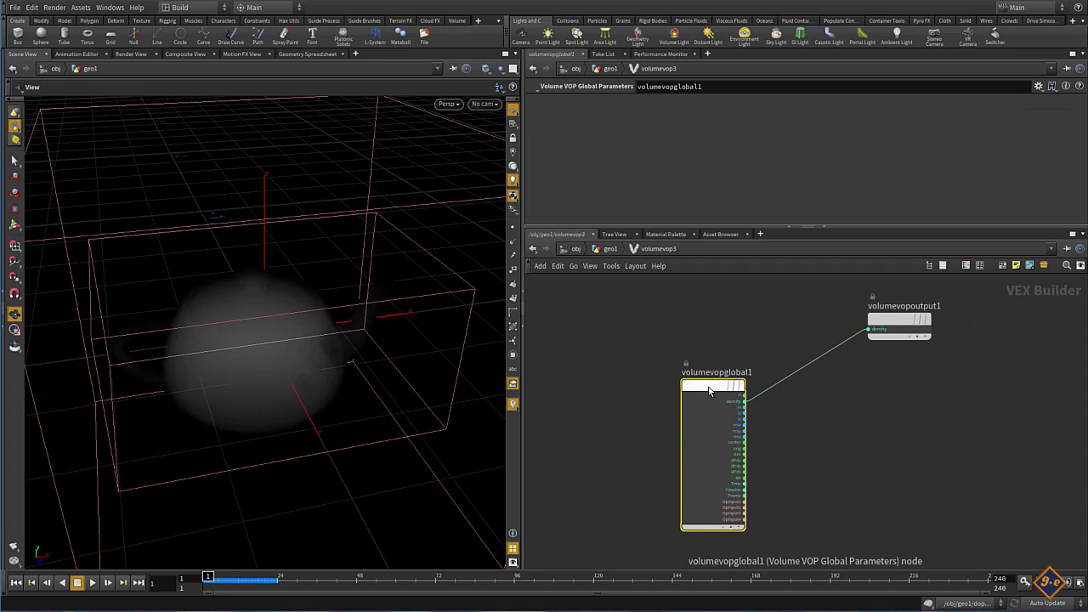
pyautogui.moveTo(733, 388); pyautogui.dragTo(630, 330)
pyautogui.moveTo(919, 318); pyautogui.dragTo(956, 336)
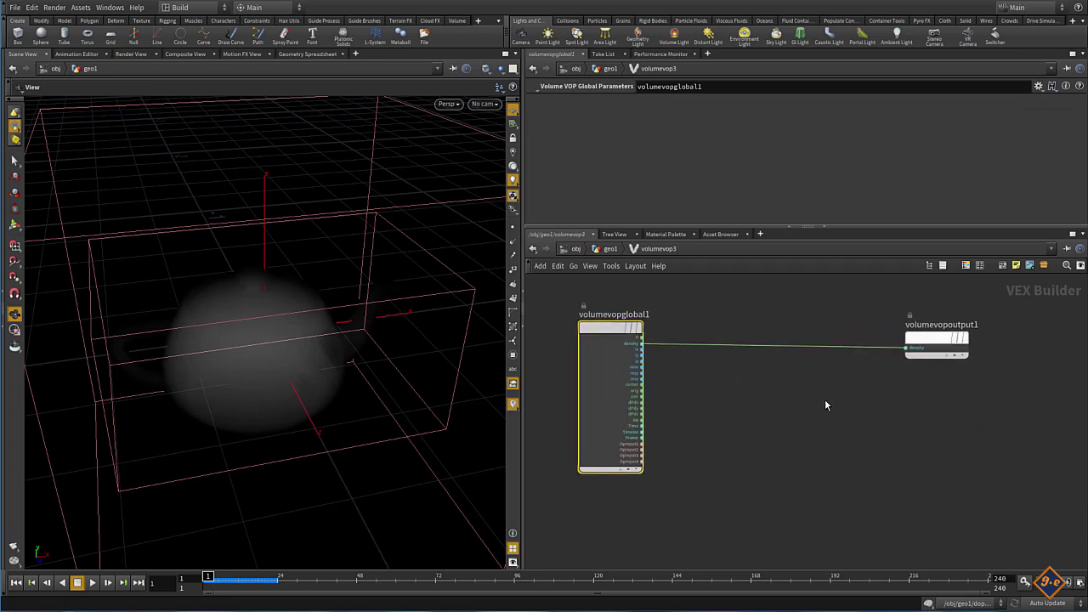
pyautogui.scroll(3, 698, 383)
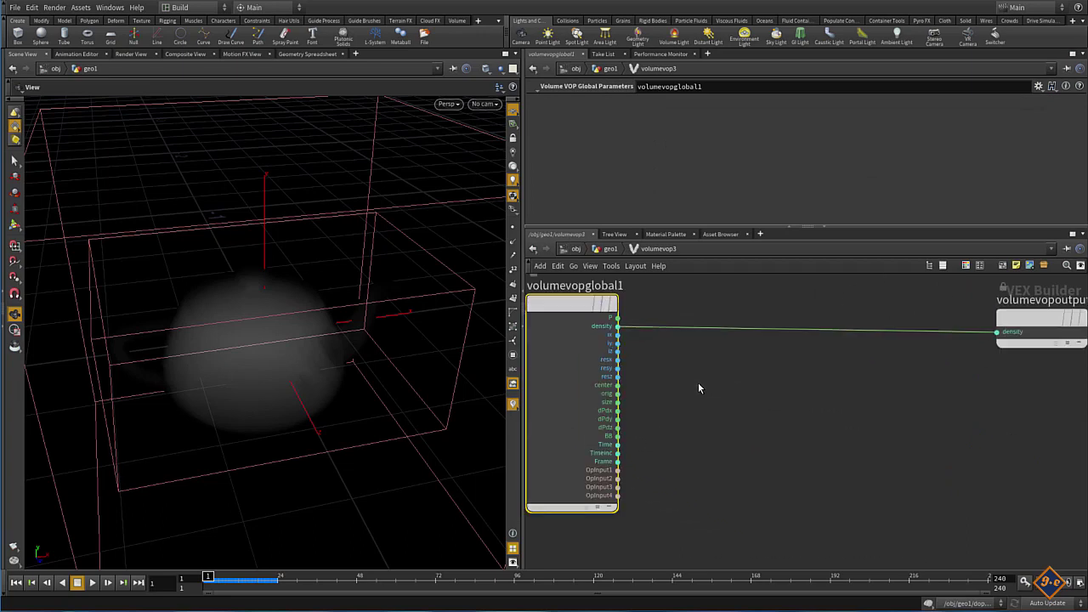
pyautogui.scroll(-2, 698, 382)
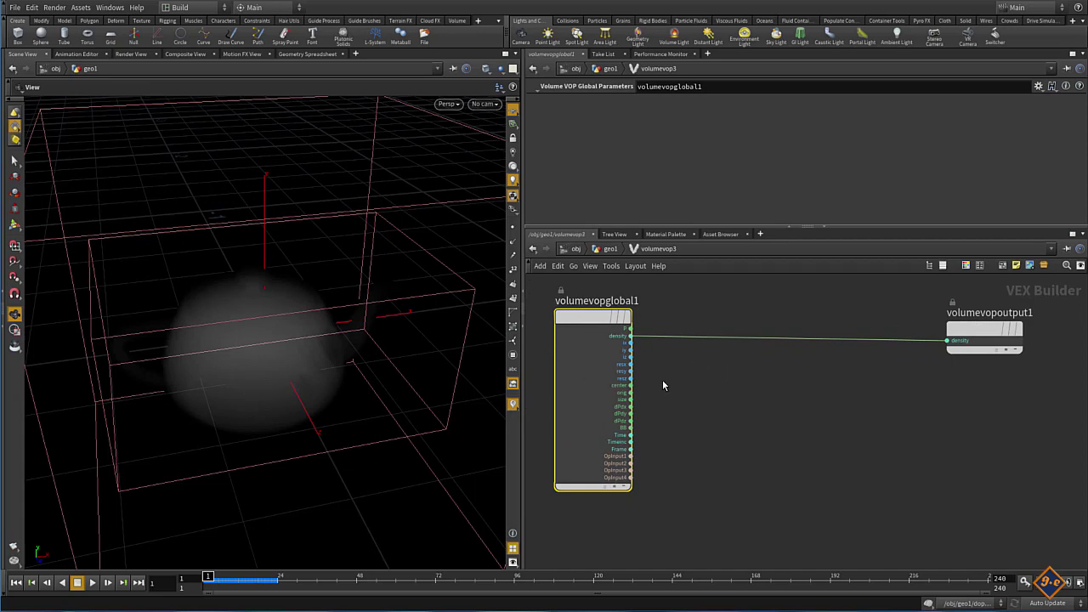
# Add an Anti-Aliased Noise node, aanoise1, to the VOP network.
pyautogui.press('Tab')
pyautogui.write('a')
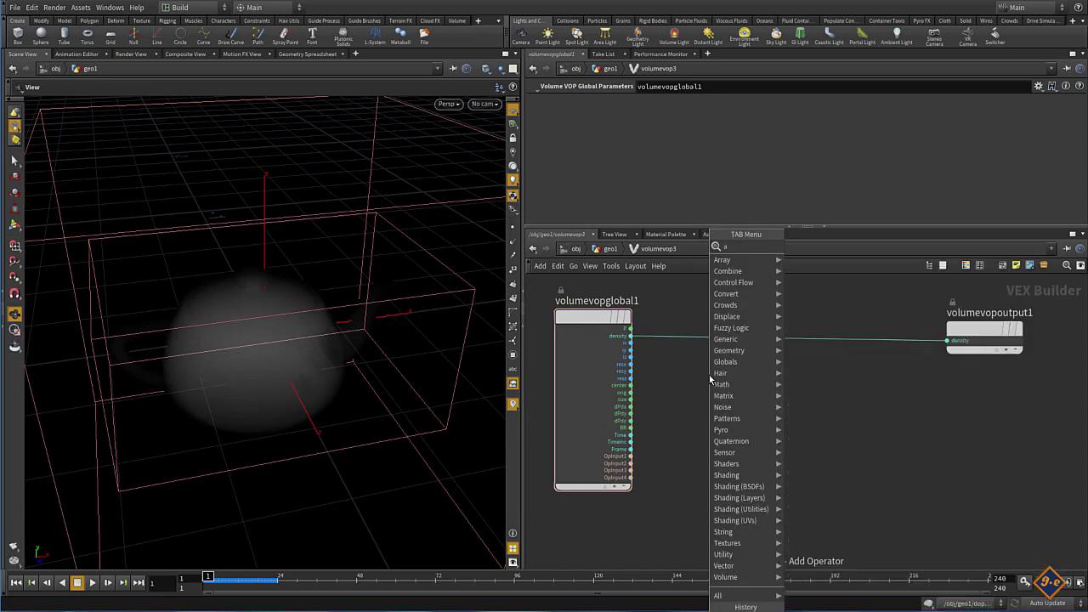
pyautogui.write(' a')
pyautogui.press('Down')
pyautogui.press('Down')
pyautogui.press('Down')
pyautogui.press('Down')
pyautogui.press('Return')
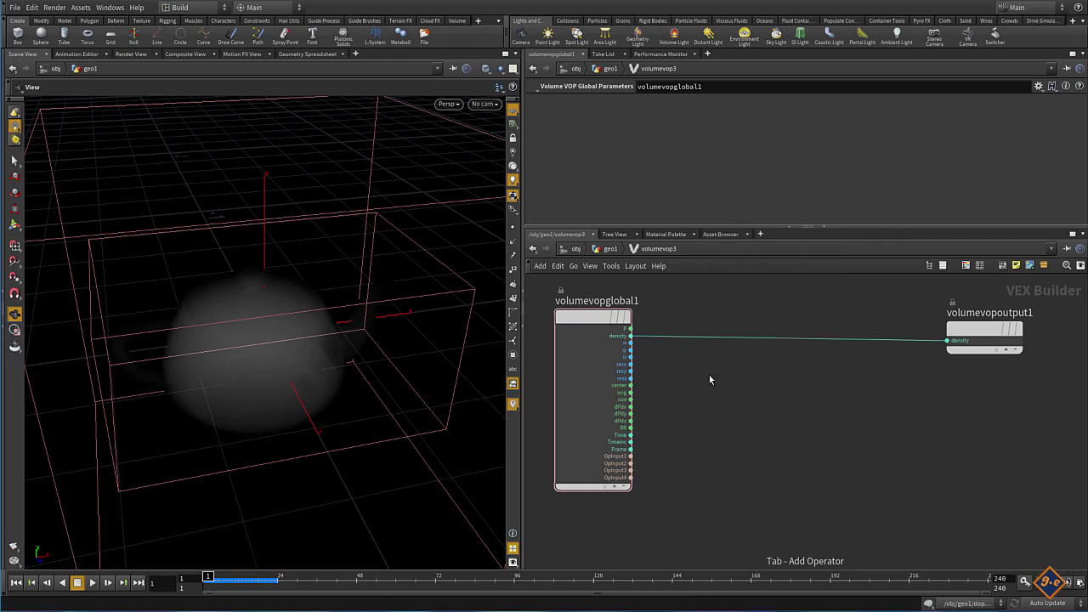
pyautogui.click(749, 375)
pyautogui.moveTo(749, 375); pyautogui.dragTo(770, 385)
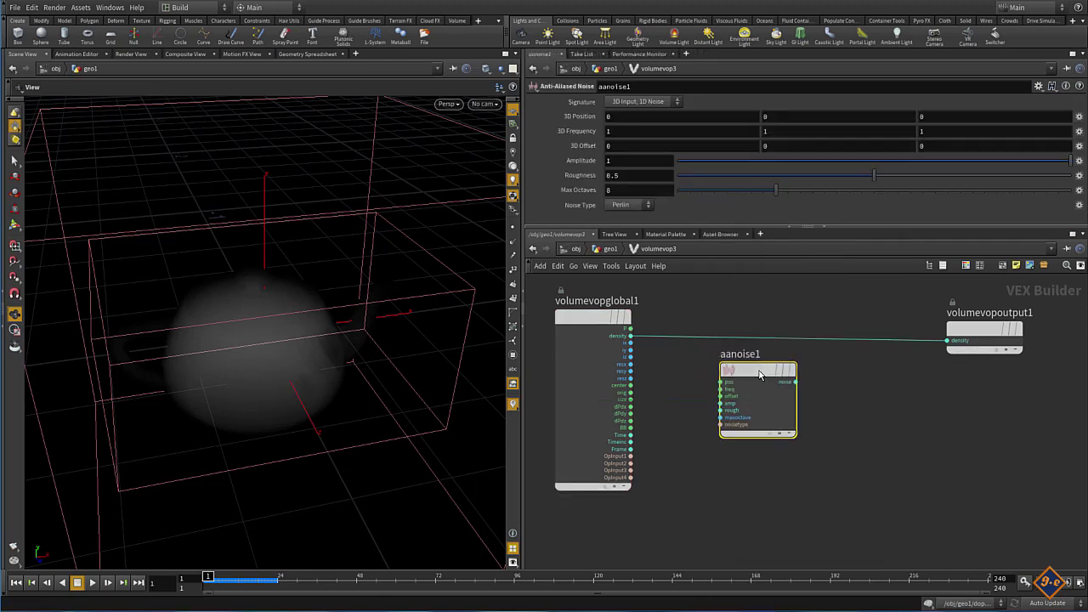
# Connect volumevopglobal1's P output to aanoise1's pos input.
pyautogui.click(630, 329)
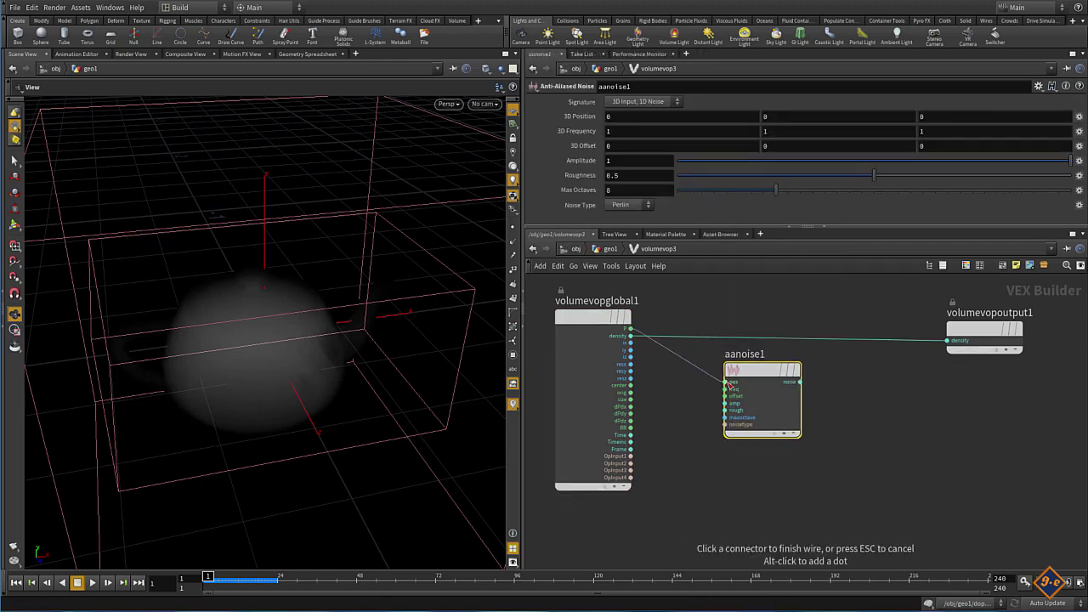
pyautogui.click(725, 382)
pyautogui.moveTo(759, 375); pyautogui.dragTo(738, 379)
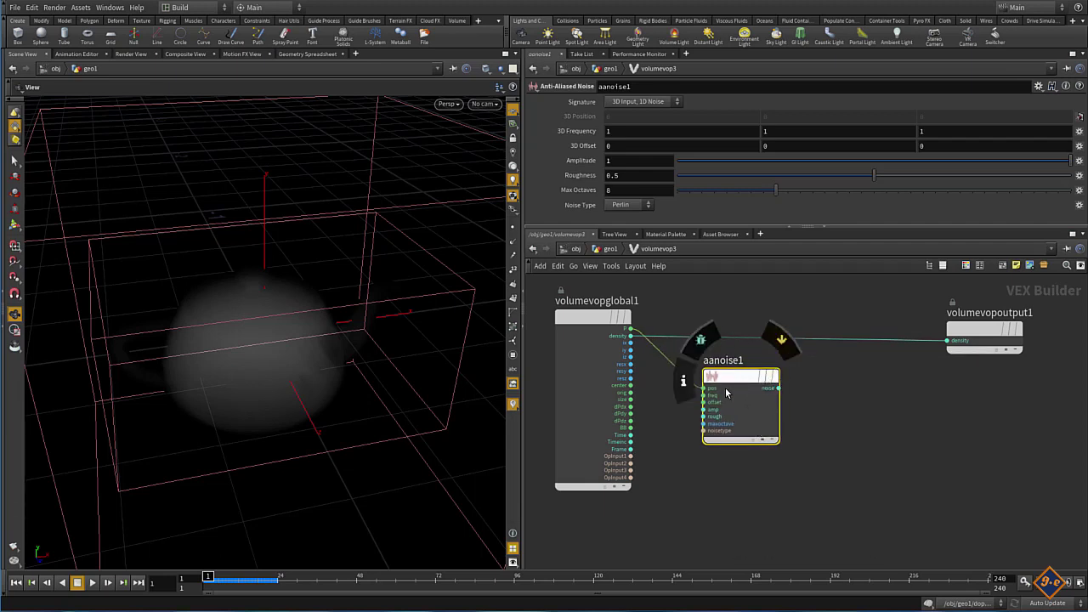
pyautogui.moveTo(736, 385); pyautogui.dragTo(743, 412)
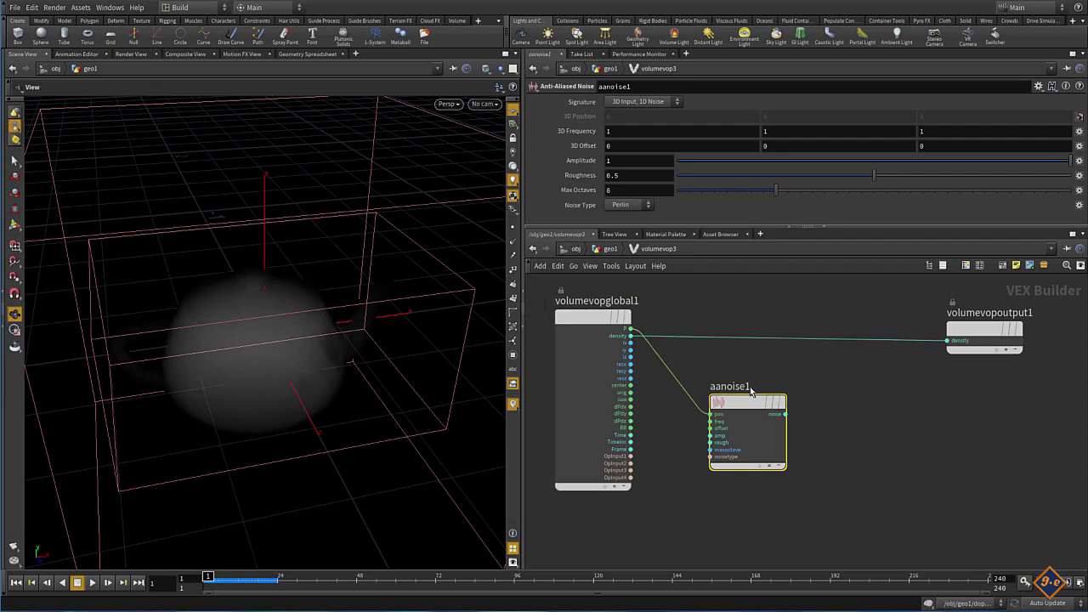
# Place an Add node next to aanoise1 in the volume VOP network.
pyautogui.moveTo(751, 391); pyautogui.dragTo(761, 385)
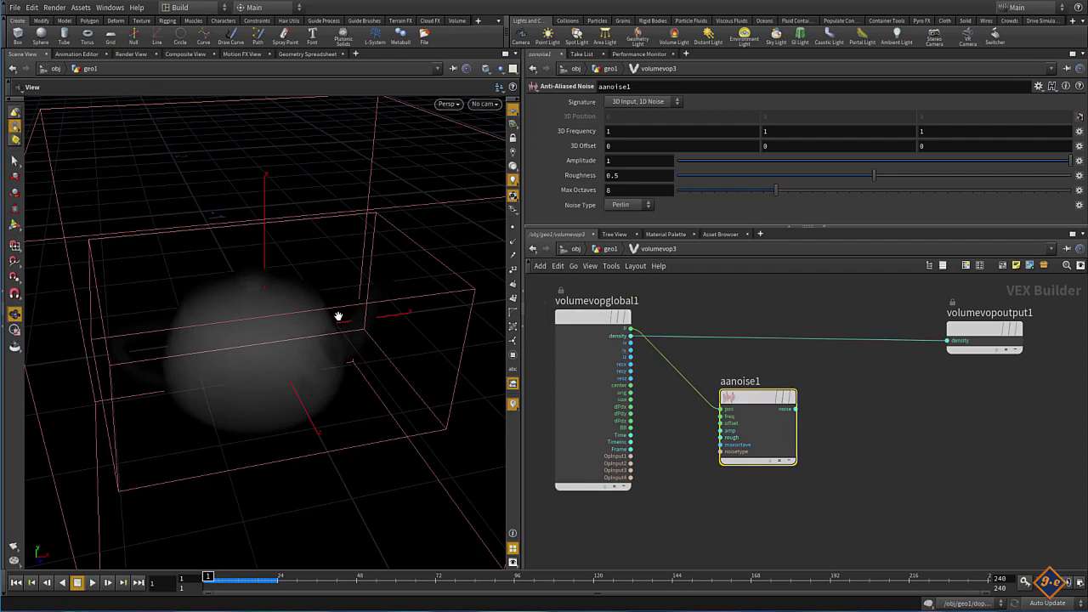
pyautogui.click(835, 379)
pyautogui.press('Tab')
pyautogui.write('ad')
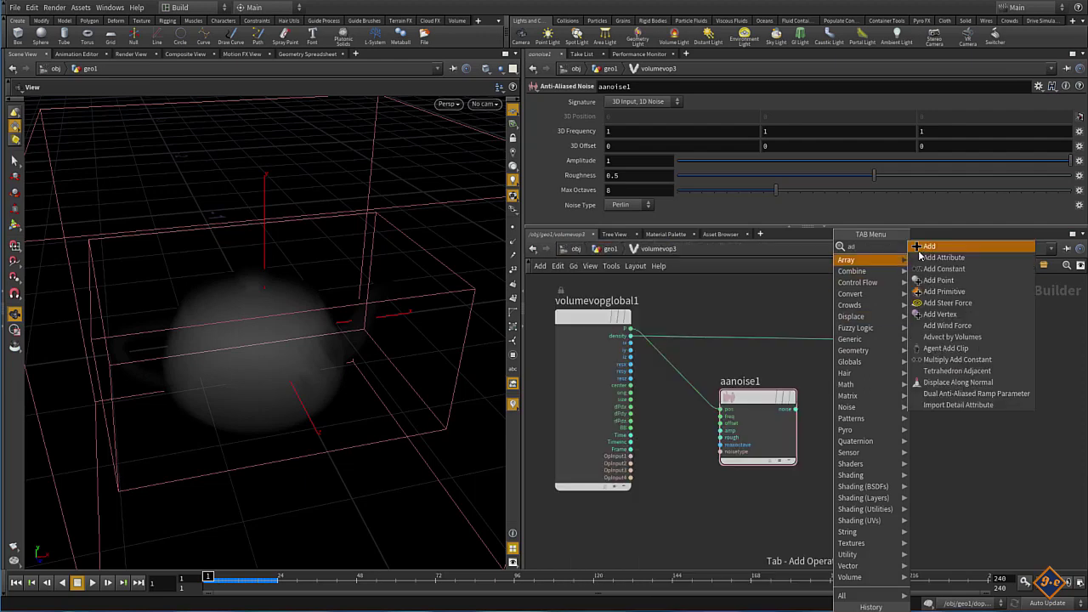
pyautogui.press('Escape')
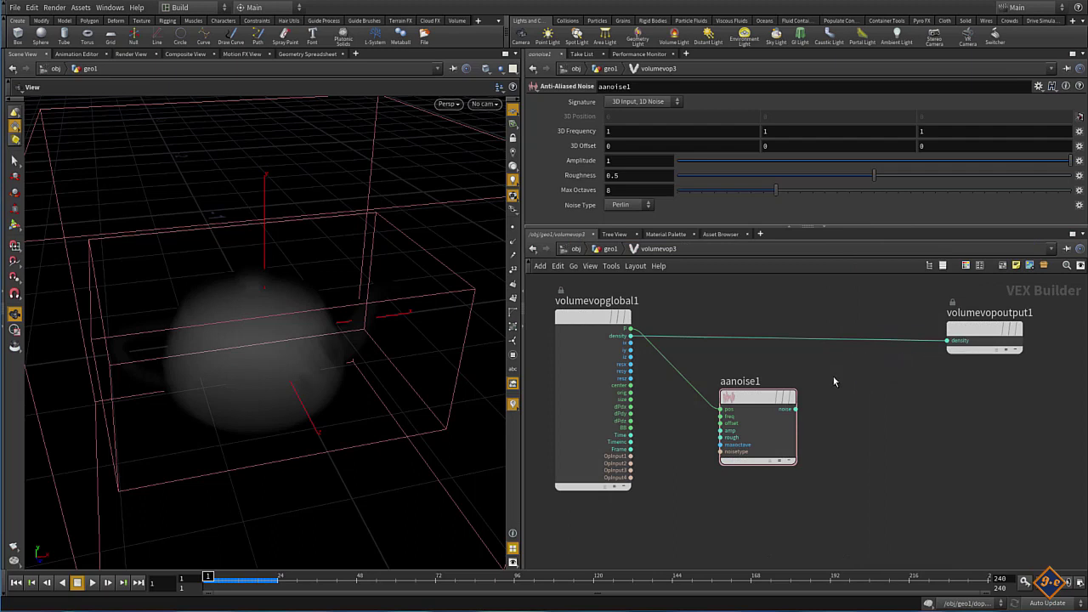
pyautogui.click(837, 378)
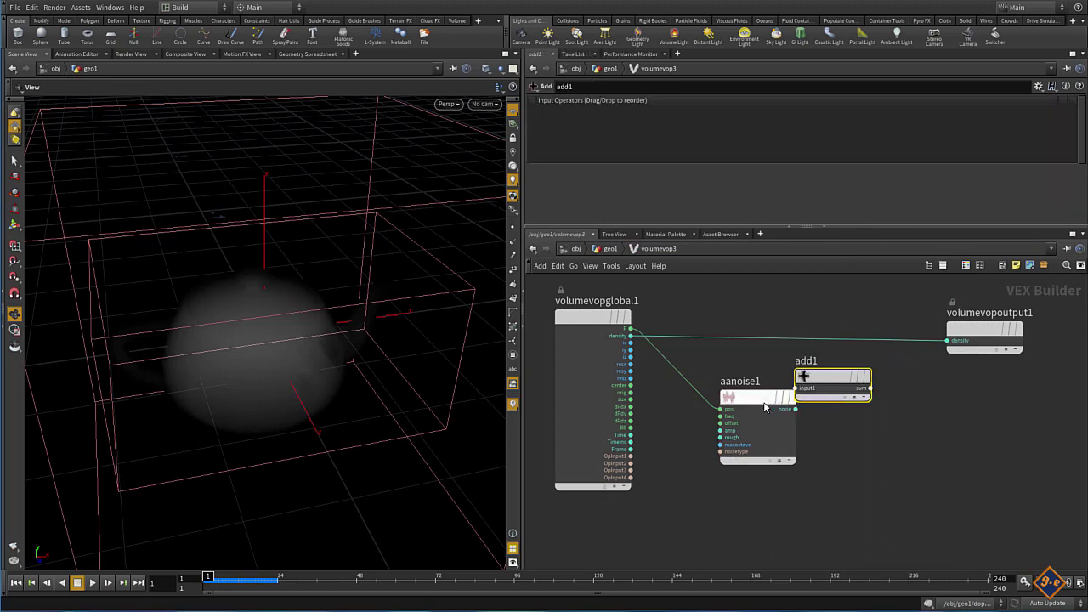
# Wire density and the aanoise1 noise into add1, and its sum into the output density.
pyautogui.click(630, 336)
pyautogui.click(796, 388)
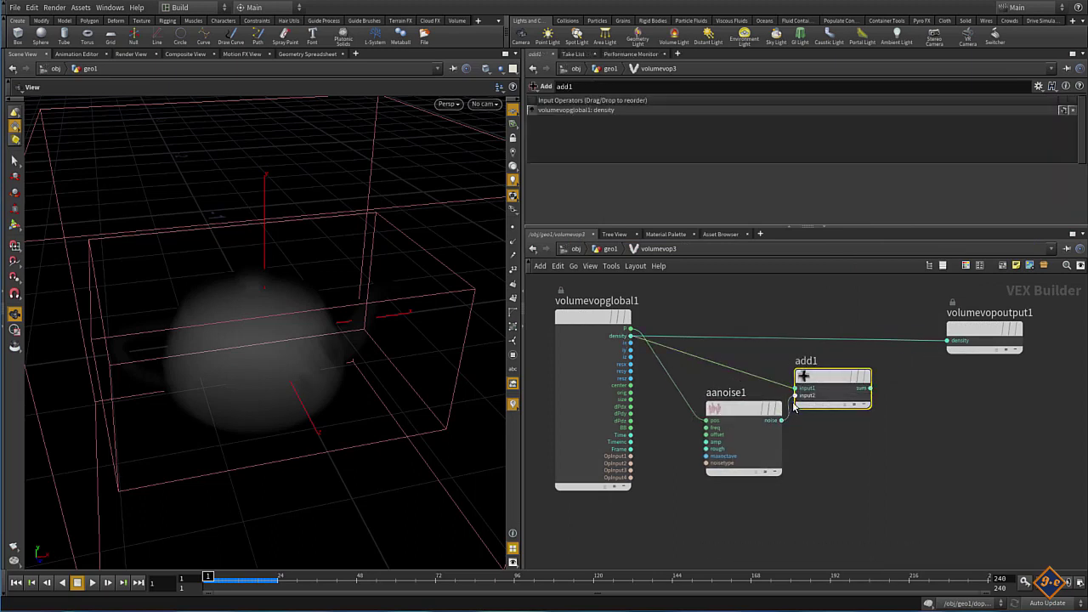
pyautogui.click(796, 397)
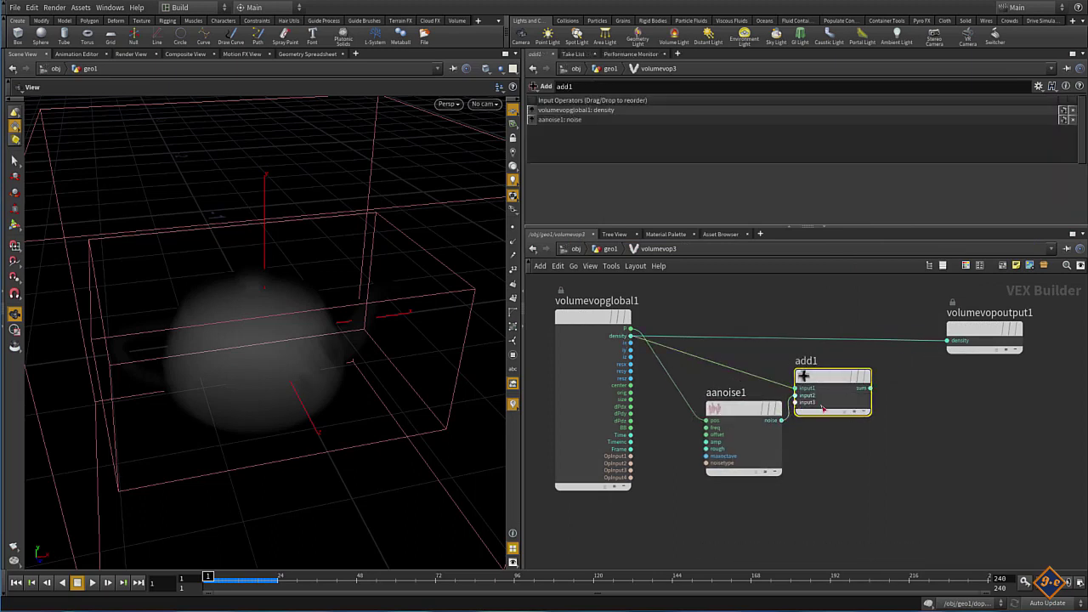
pyautogui.click(872, 389)
pyautogui.click(945, 341)
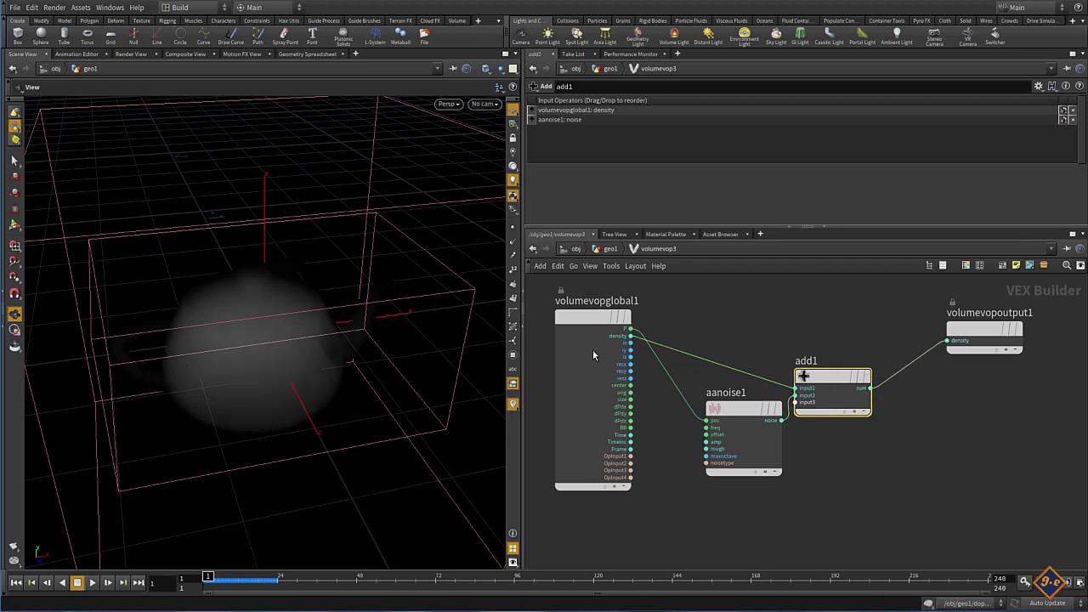
pyautogui.moveTo(801, 376); pyautogui.dragTo(831, 376)
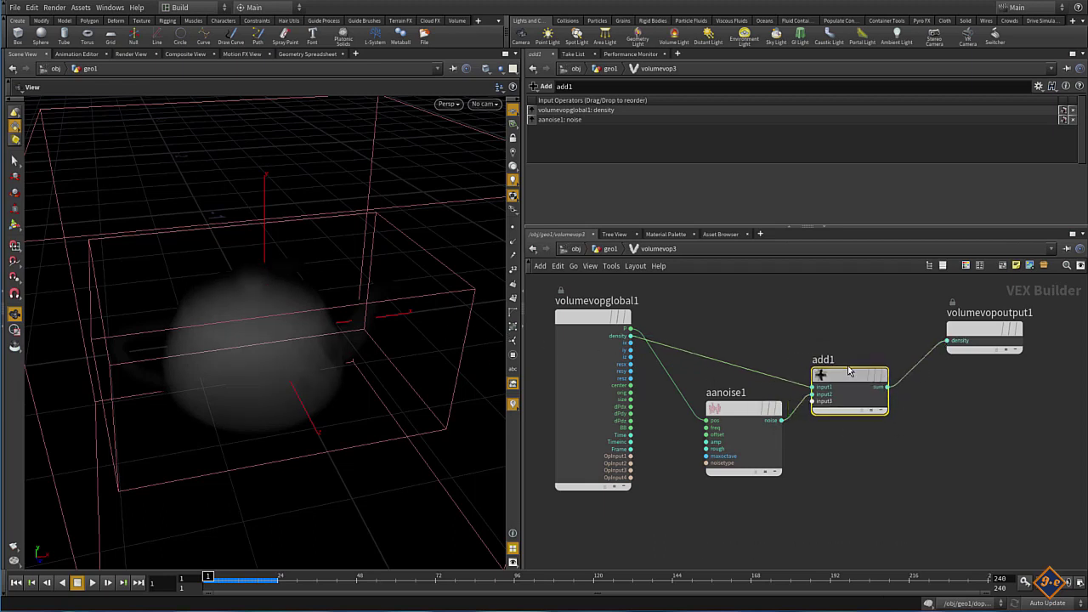
pyautogui.click(578, 249)
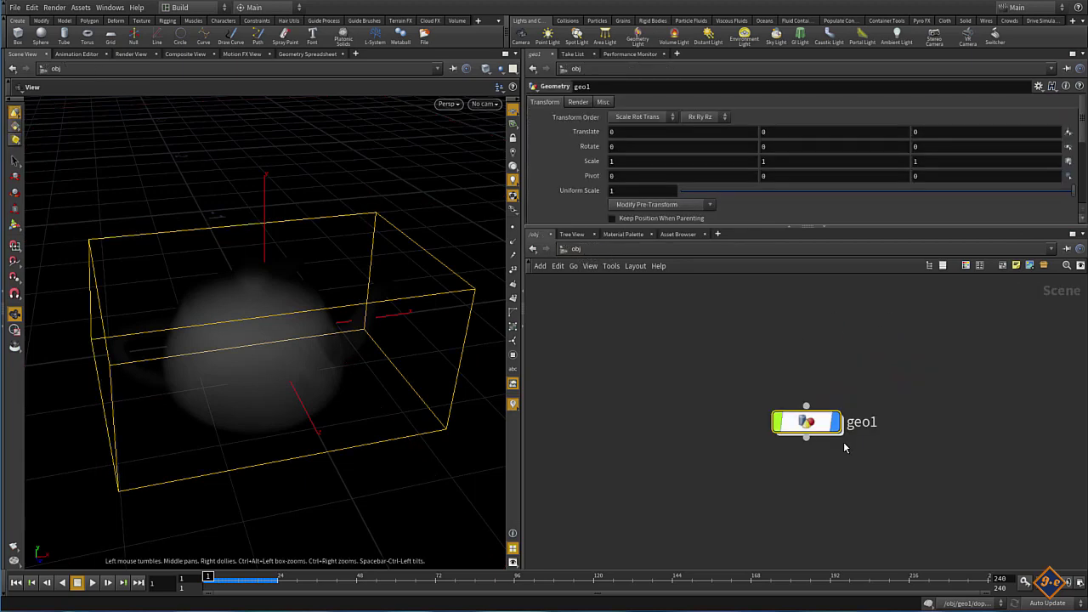
# Enter geo1 and volumevop3 and raise aanoise1's Amplitude from 1 to 3.3.
pyautogui.doubleClick(807, 423)
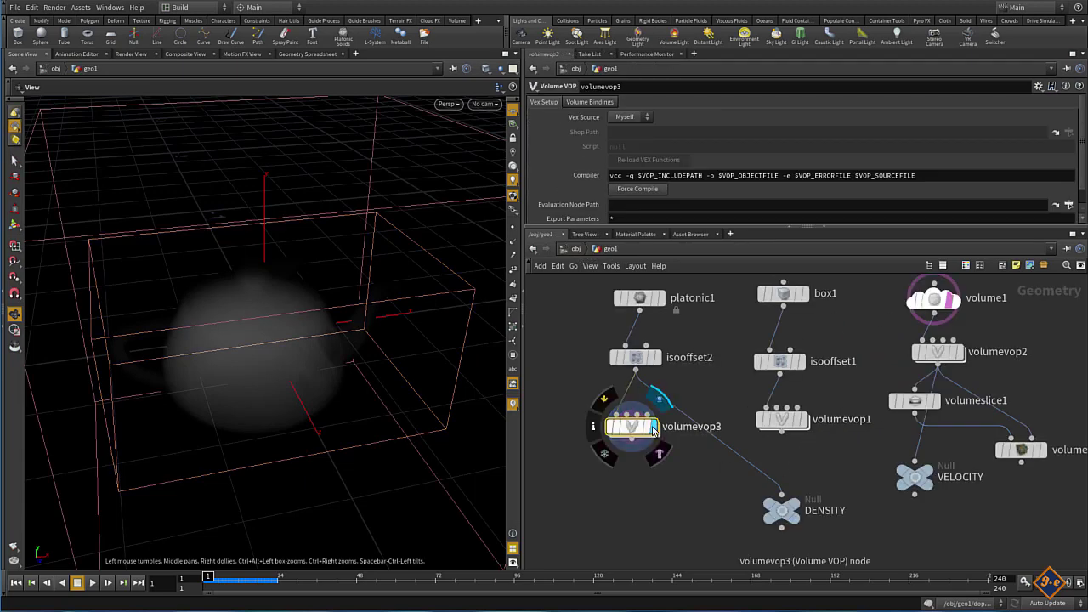
pyautogui.moveTo(629, 431)
pyautogui.mouseDown()
pyautogui.moveTo(646, 440)
pyautogui.moveTo(633, 455)
pyautogui.mouseUp()
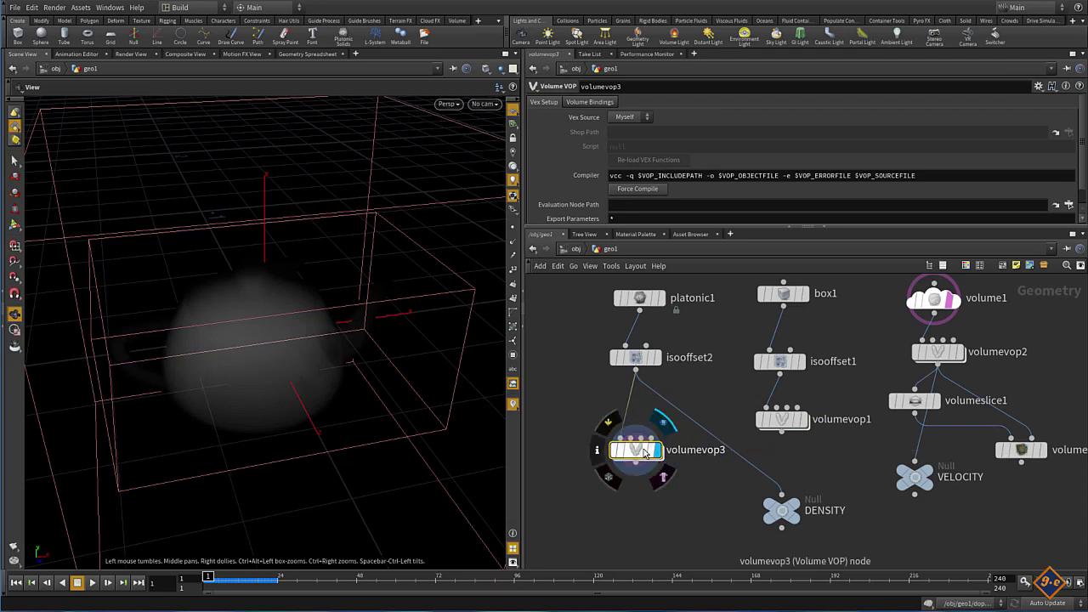
pyautogui.moveTo(245, 364)
pyautogui.mouseDown()
pyautogui.moveTo(271, 358)
pyautogui.moveTo(275, 413)
pyautogui.mouseUp()
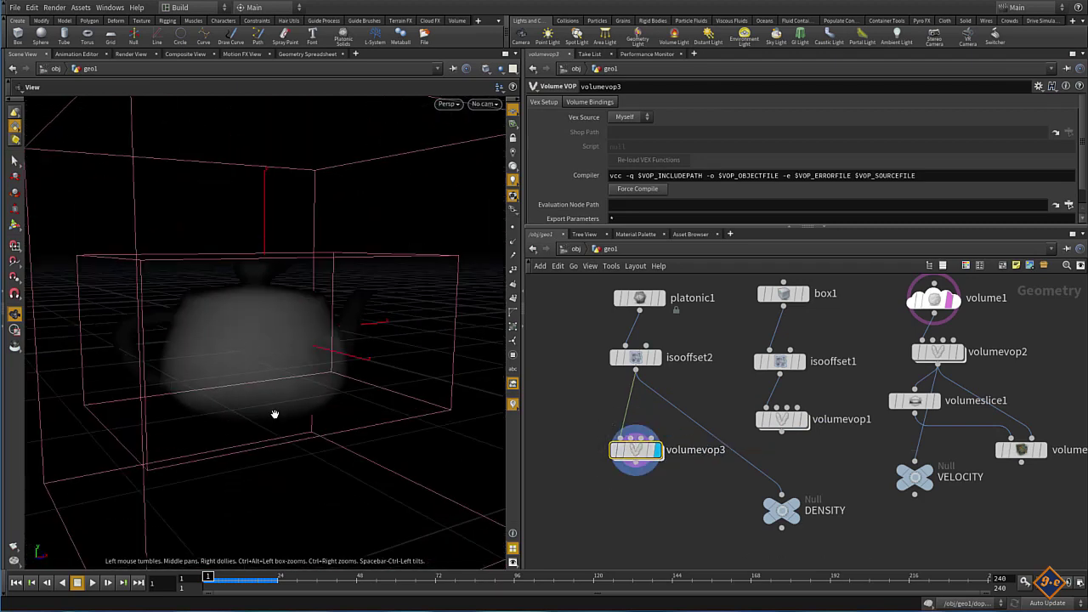
pyautogui.doubleClick(636, 450)
pyautogui.click(727, 412)
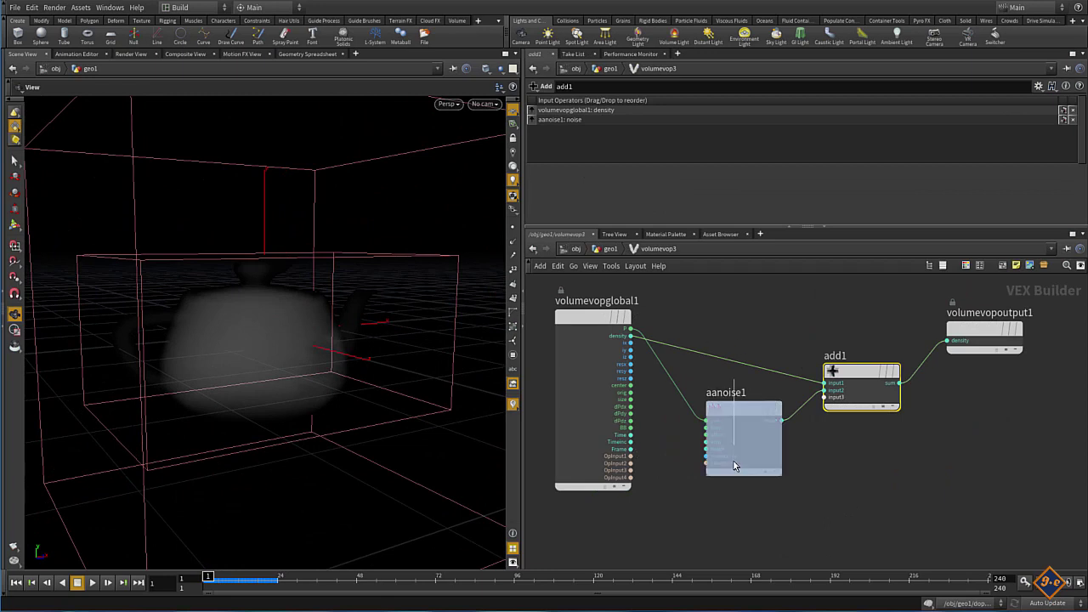
pyautogui.moveTo(578, 161); pyautogui.dragTo(697, 160, button='middle')
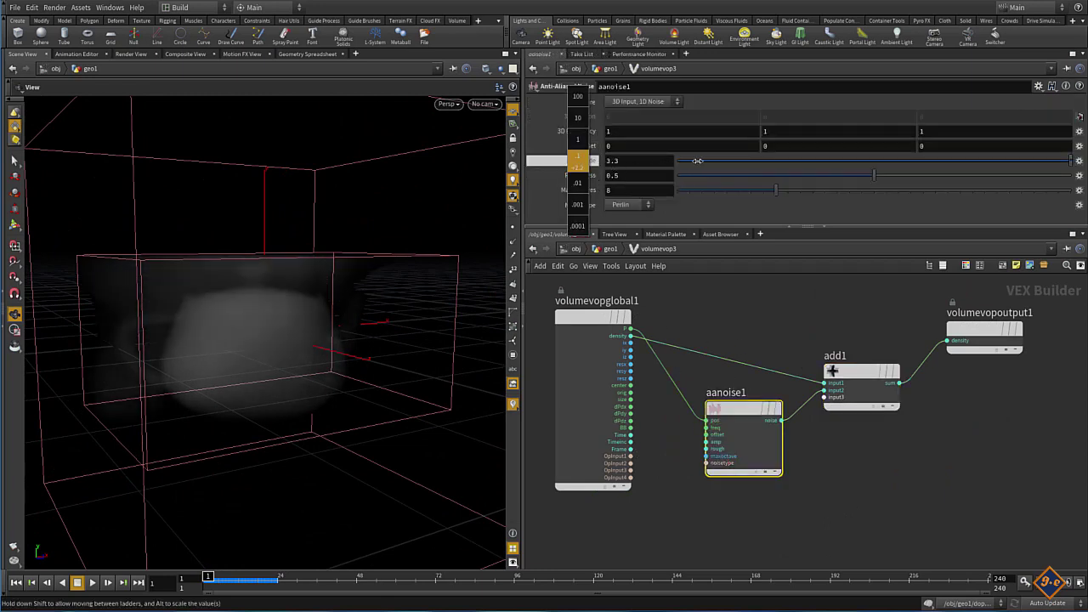
pyautogui.moveTo(182, 346)
pyautogui.mouseDown()
pyautogui.moveTo(184, 333)
pyautogui.moveTo(128, 316)
pyautogui.moveTo(162, 350)
pyautogui.moveTo(146, 340)
pyautogui.mouseUp()
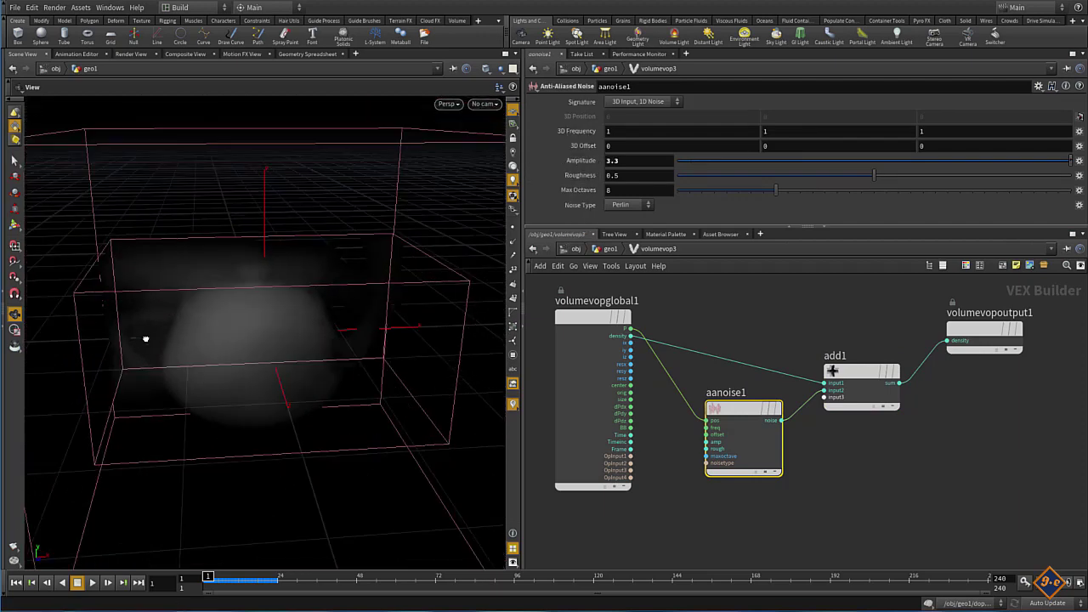
# Rearrange the output, aanoise1 and add1 nodes in the VEX network.
pyautogui.moveTo(960, 327); pyautogui.dragTo(997, 330)
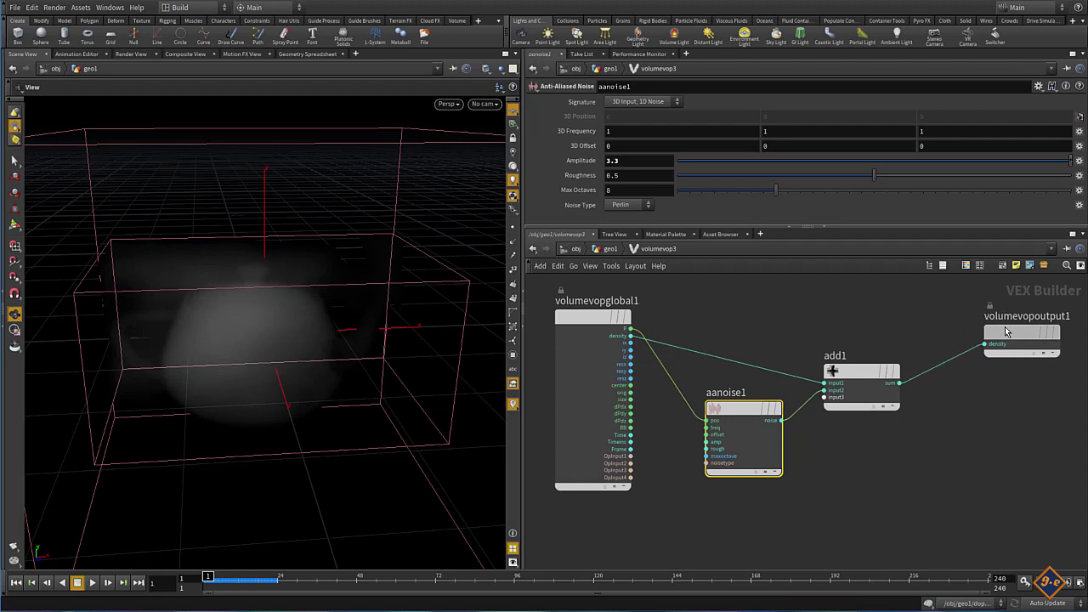
pyautogui.moveTo(715, 414); pyautogui.dragTo(718, 428)
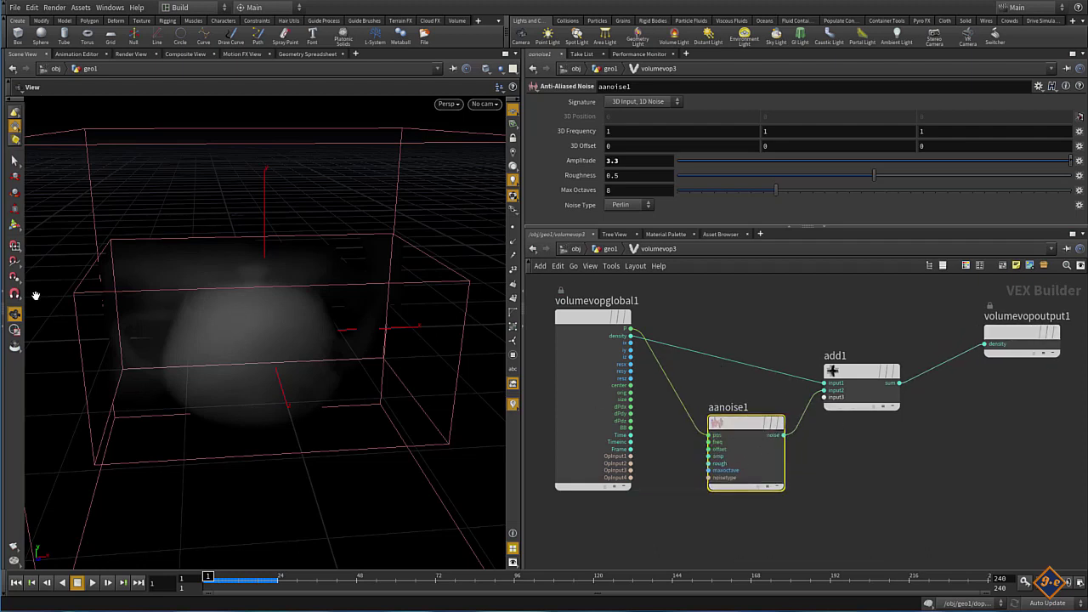
pyautogui.moveTo(1027, 340); pyautogui.dragTo(1051, 347)
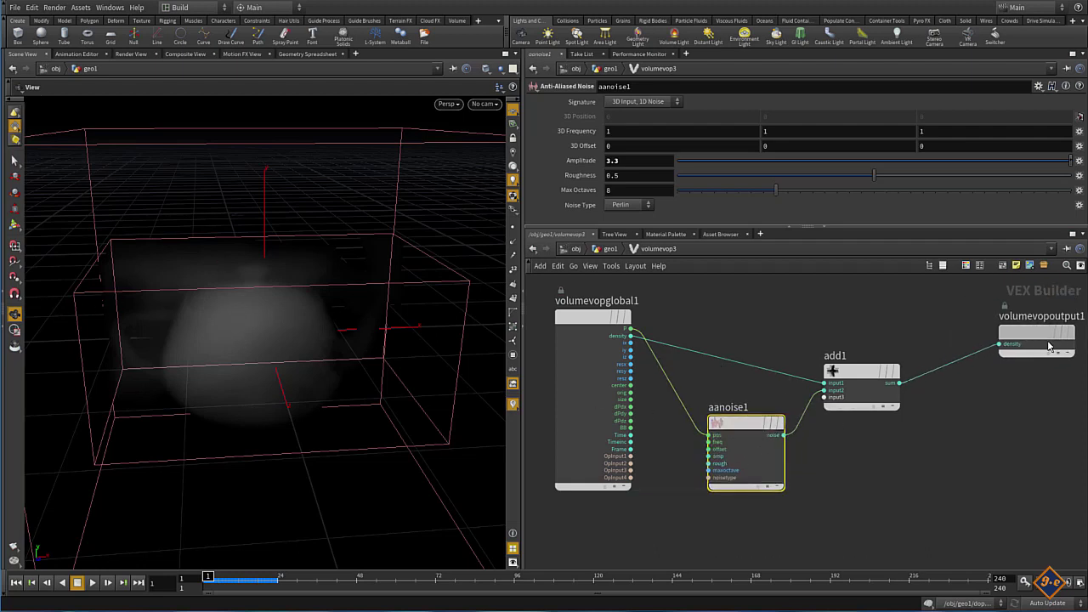
pyautogui.moveTo(836, 355); pyautogui.dragTo(802, 323)
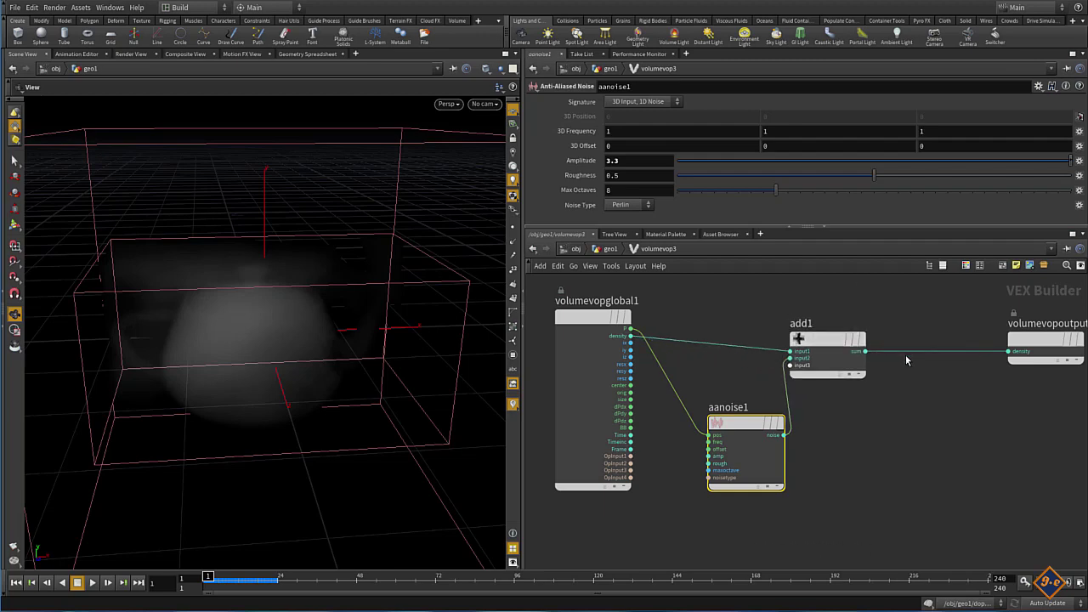
# Insert a Fit Range node between add1 and the output, with Source Min at -0.7.
pyautogui.press('Tab')
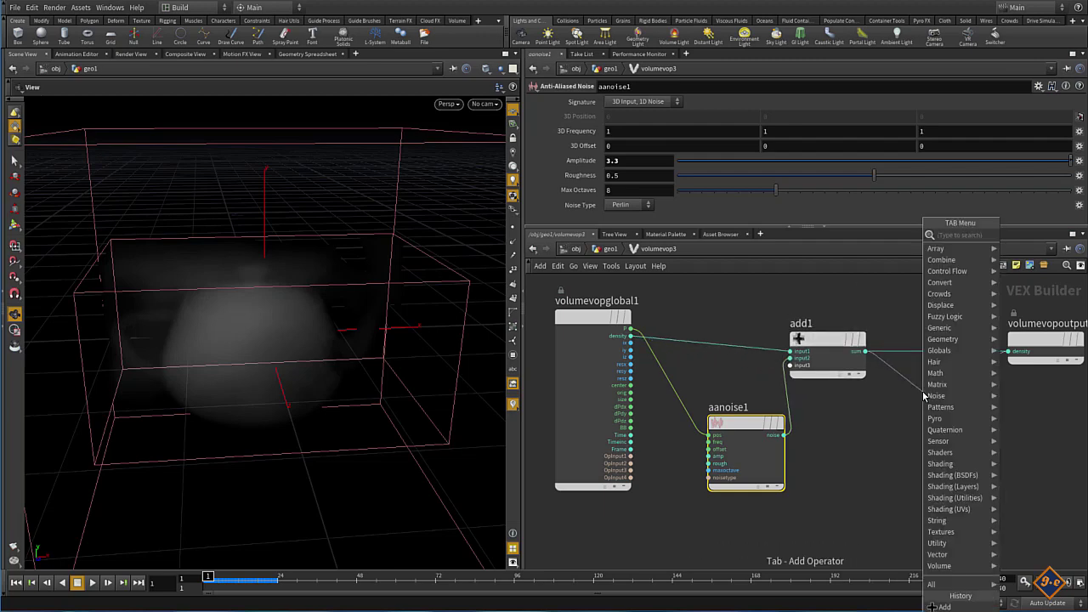
pyautogui.click(1057, 248)
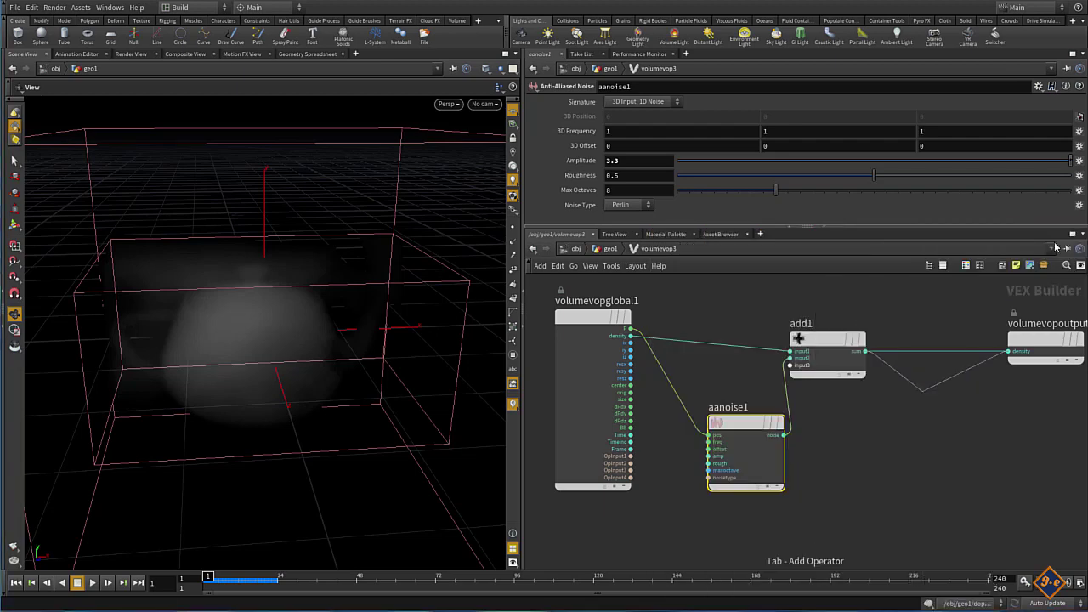
pyautogui.click(954, 395)
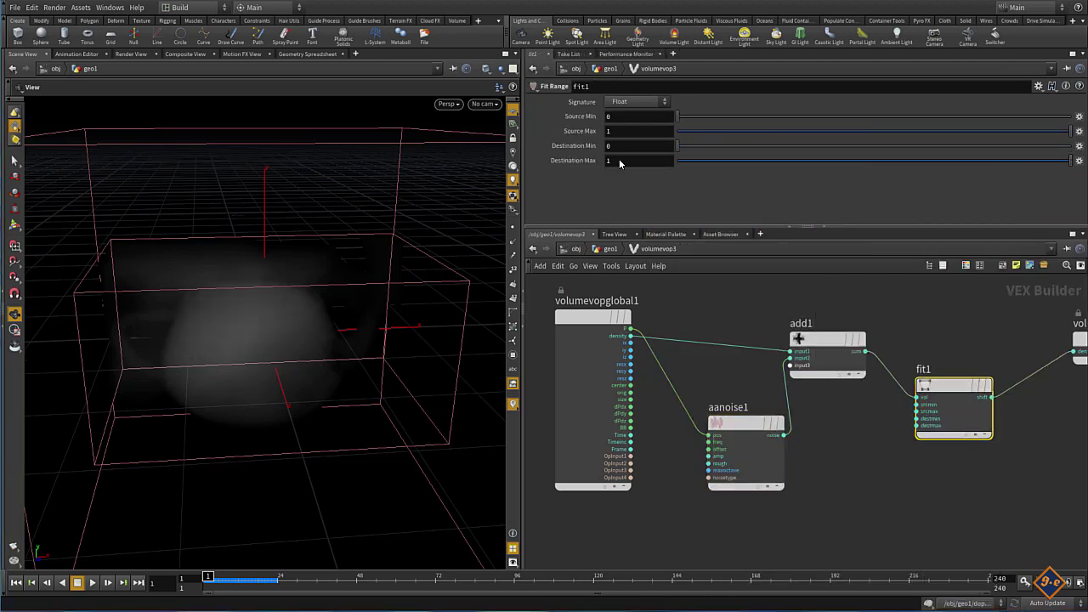
pyautogui.middleClick(572, 116)
pyautogui.moveTo(534, 110); pyautogui.dragTo(529, 110, button='middle')
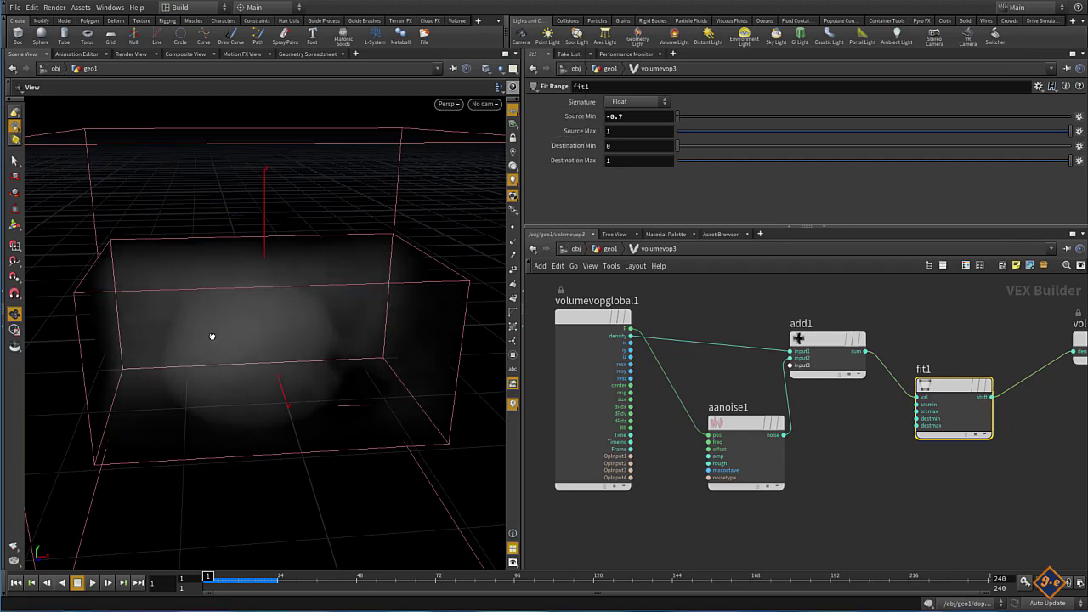
pyautogui.moveTo(212, 335)
pyautogui.mouseDown()
pyautogui.moveTo(306, 280)
pyautogui.moveTo(216, 330)
pyautogui.moveTo(214, 380)
pyautogui.moveTo(219, 335)
pyautogui.moveTo(216, 345)
pyautogui.moveTo(243, 328)
pyautogui.moveTo(226, 340)
pyautogui.mouseUp()
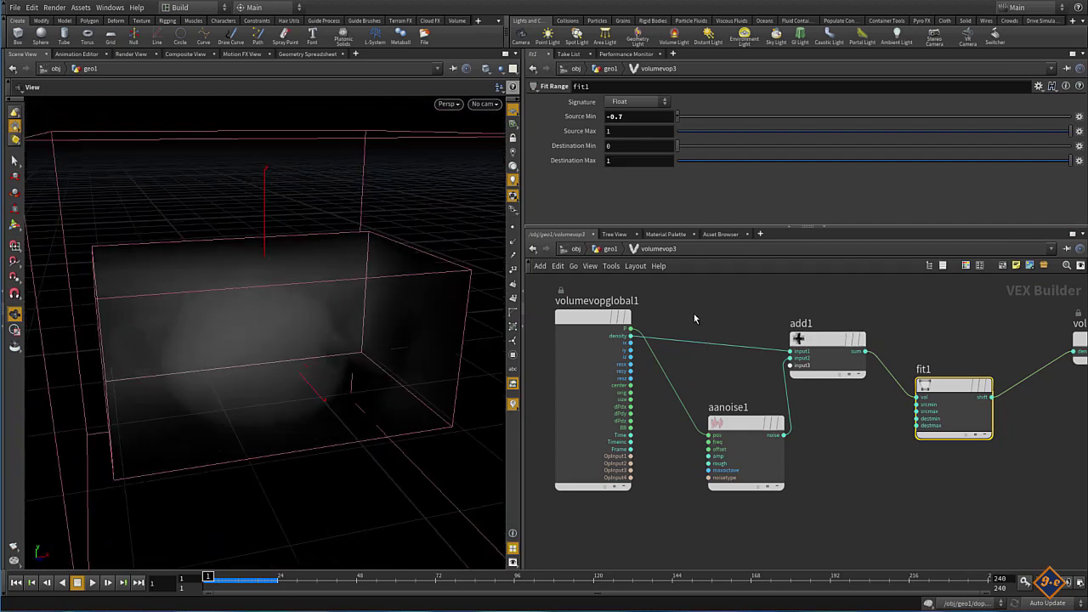
pyautogui.moveTo(693, 312); pyautogui.dragTo(665, 337, button='middle')
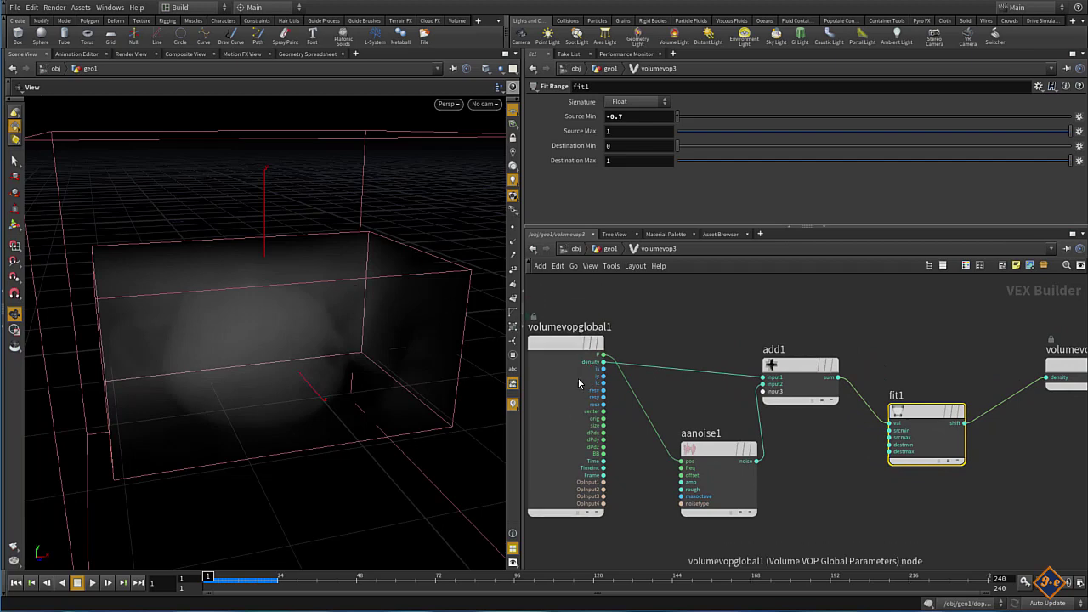
# Create a Compare node from the density output, set to Greater Than.
pyautogui.click(604, 362)
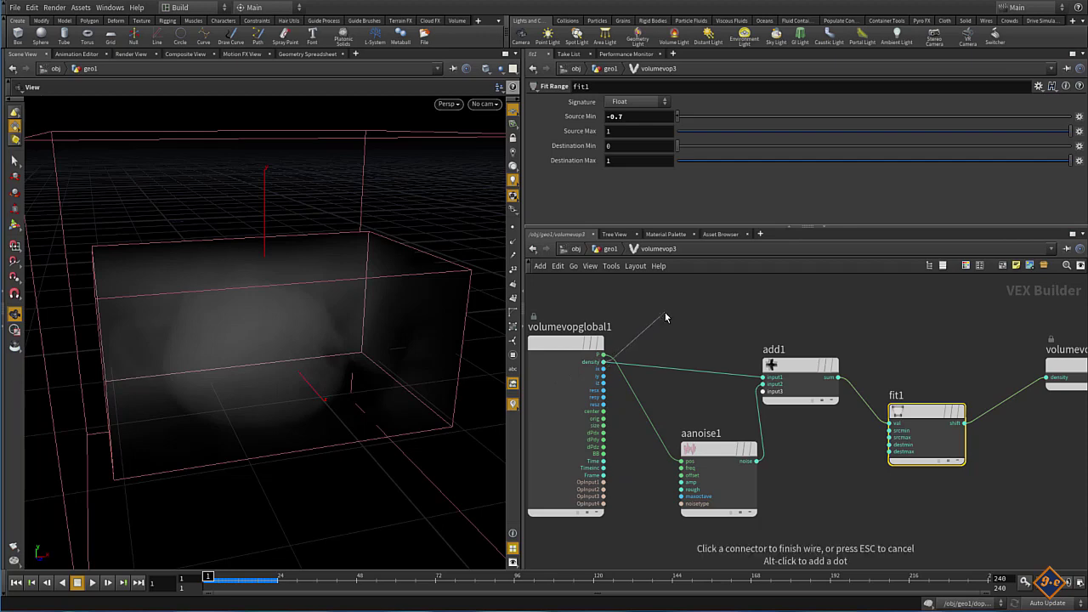
pyautogui.press('Tab')
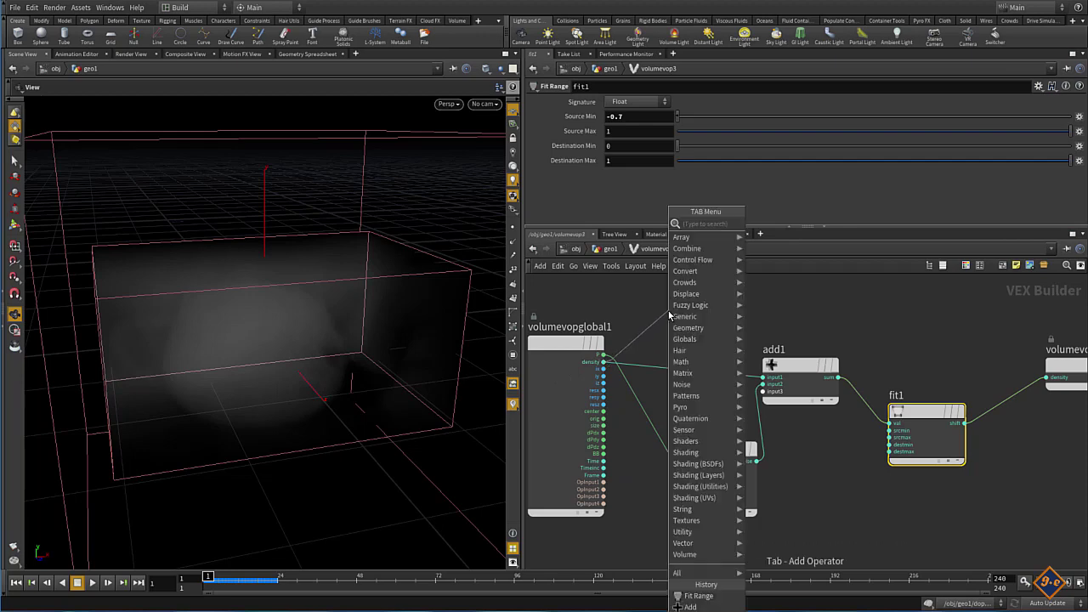
pyautogui.write('co')
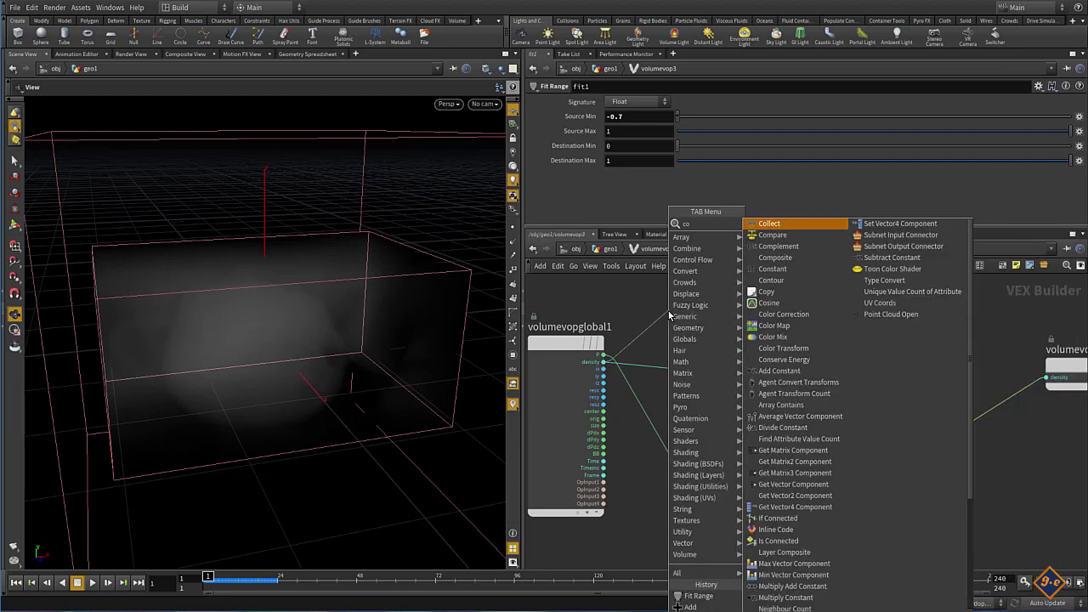
pyautogui.press('Down')
pyautogui.press('Return')
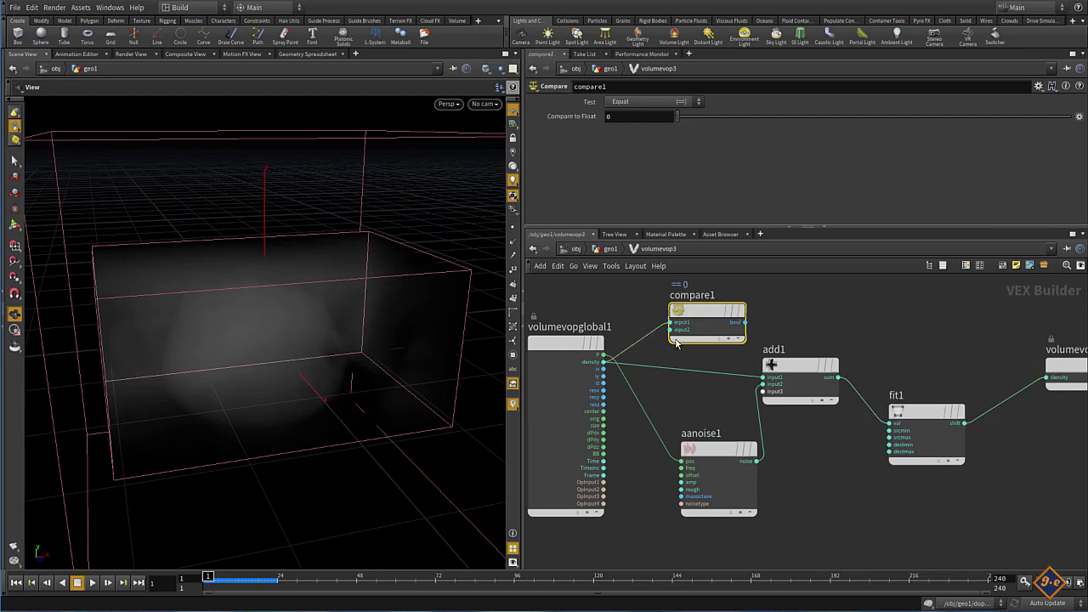
pyautogui.click(622, 101)
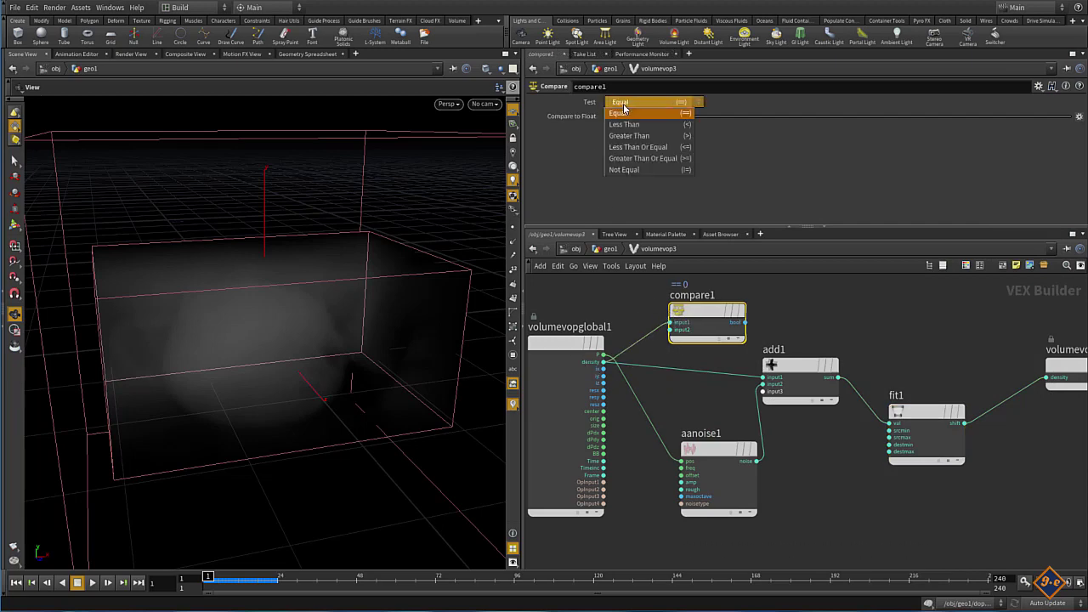
pyautogui.click(640, 137)
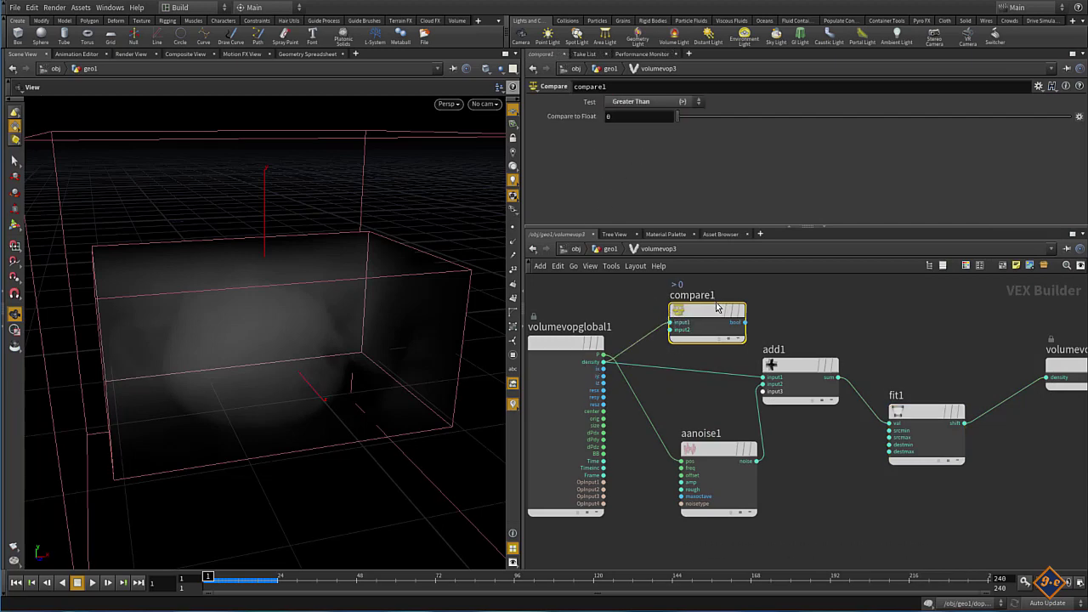
# Reposition compare1 and the network view, then bring up the node list.
pyautogui.moveTo(717, 308); pyautogui.dragTo(706, 302)
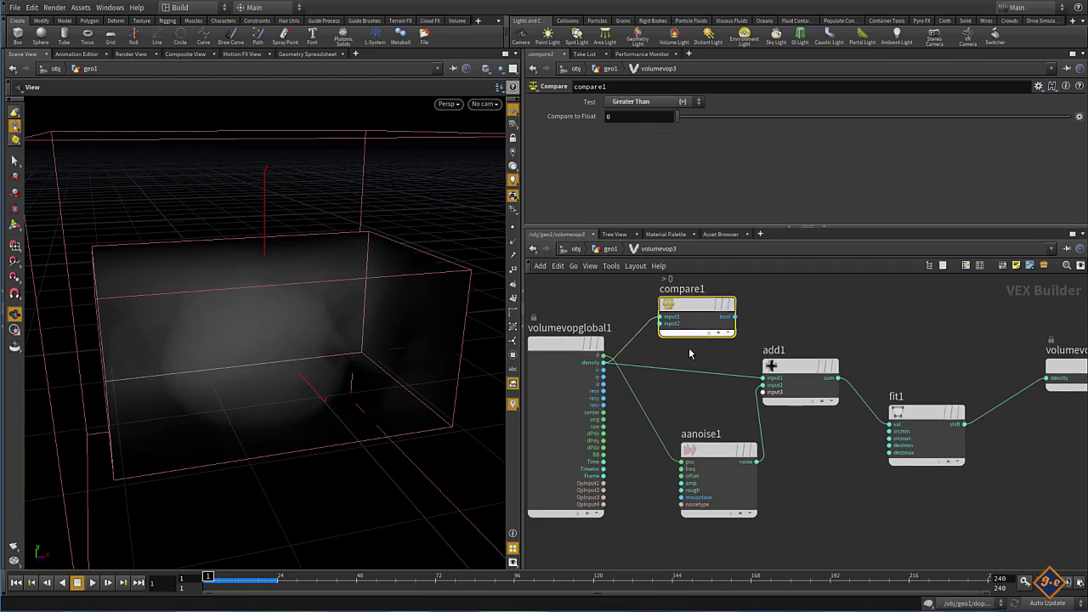
pyautogui.moveTo(710, 354); pyautogui.dragTo(695, 388, button='middle')
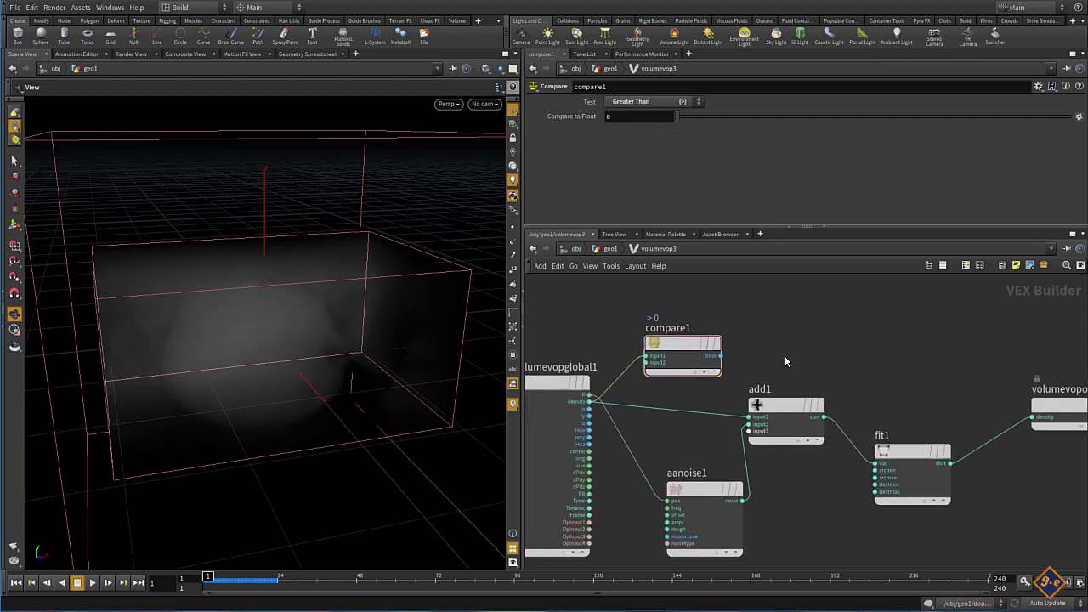
pyautogui.press('Tab')
# Add a Two Way Switch driven by compare1's bool, with its result feeding the output density.
pyautogui.write('tw')
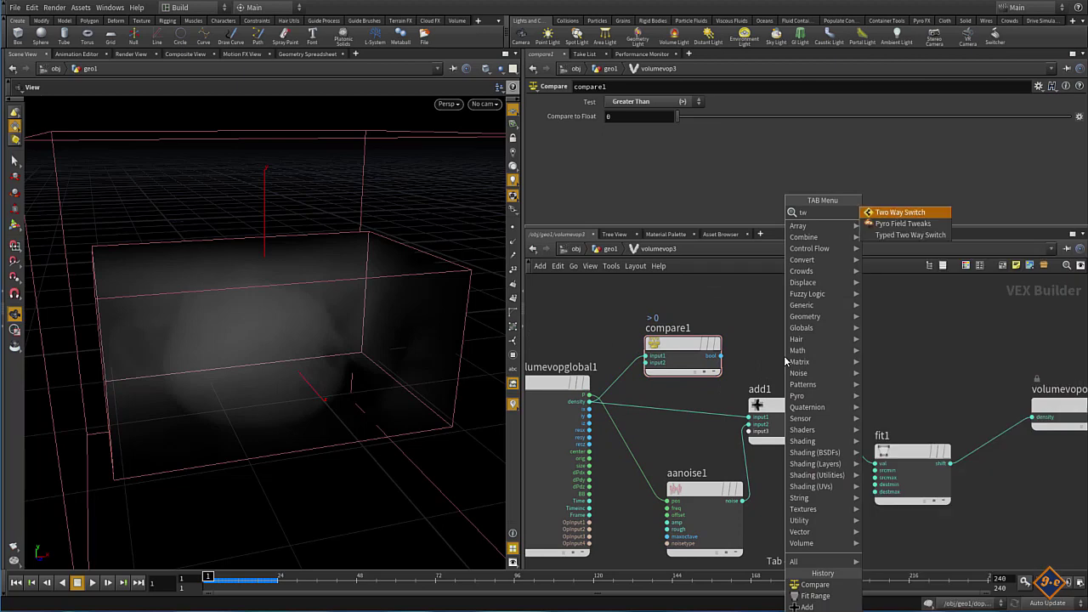
pyautogui.press('Return')
pyautogui.click(816, 336)
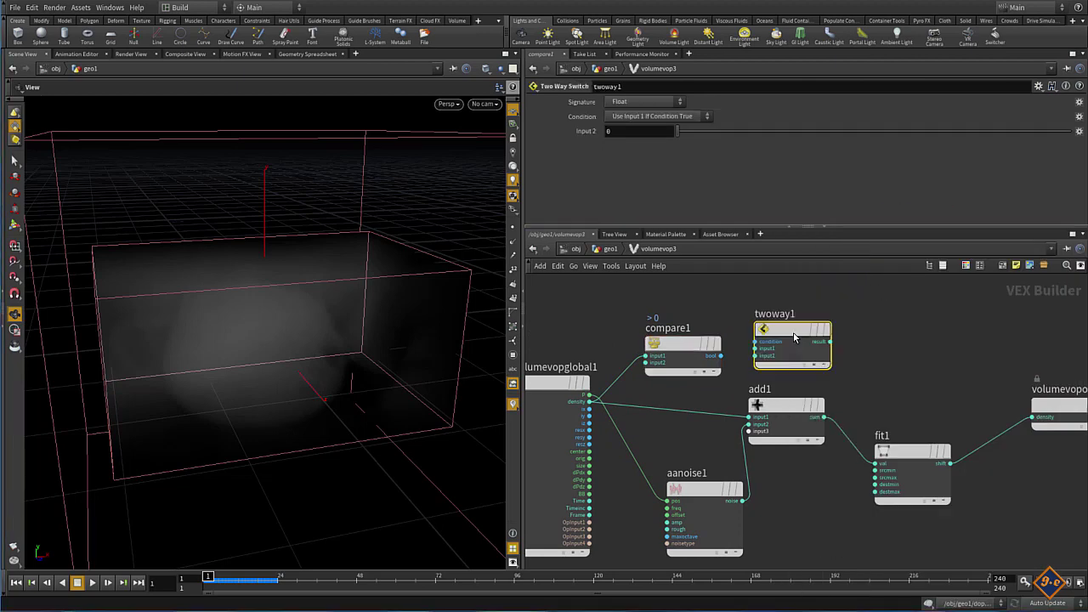
pyautogui.moveTo(829, 337); pyautogui.dragTo(843, 337)
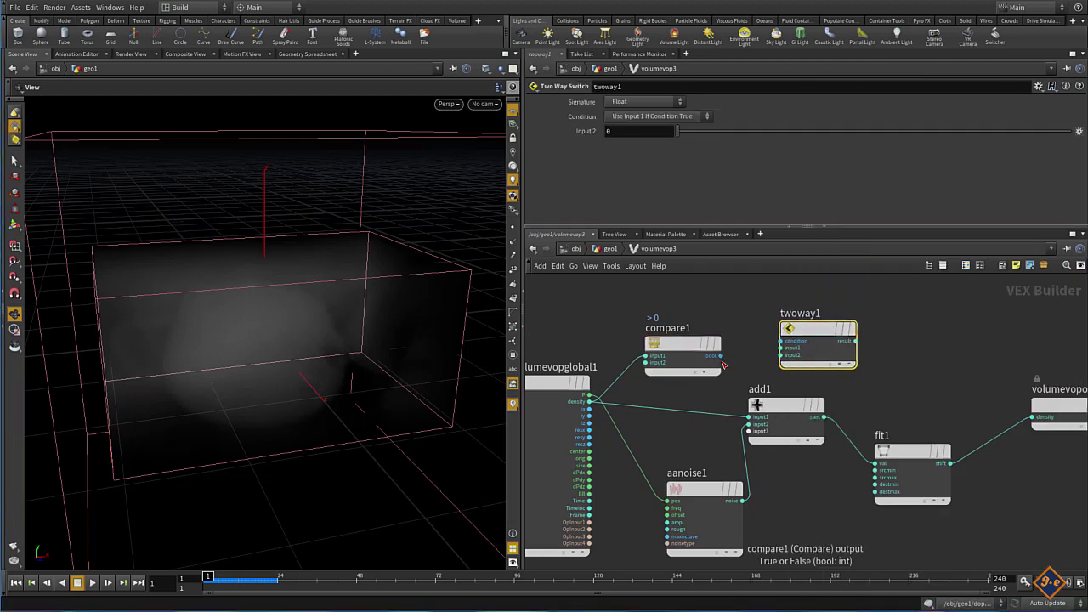
pyautogui.click(718, 361)
pyautogui.moveTo(724, 358); pyautogui.dragTo(781, 342)
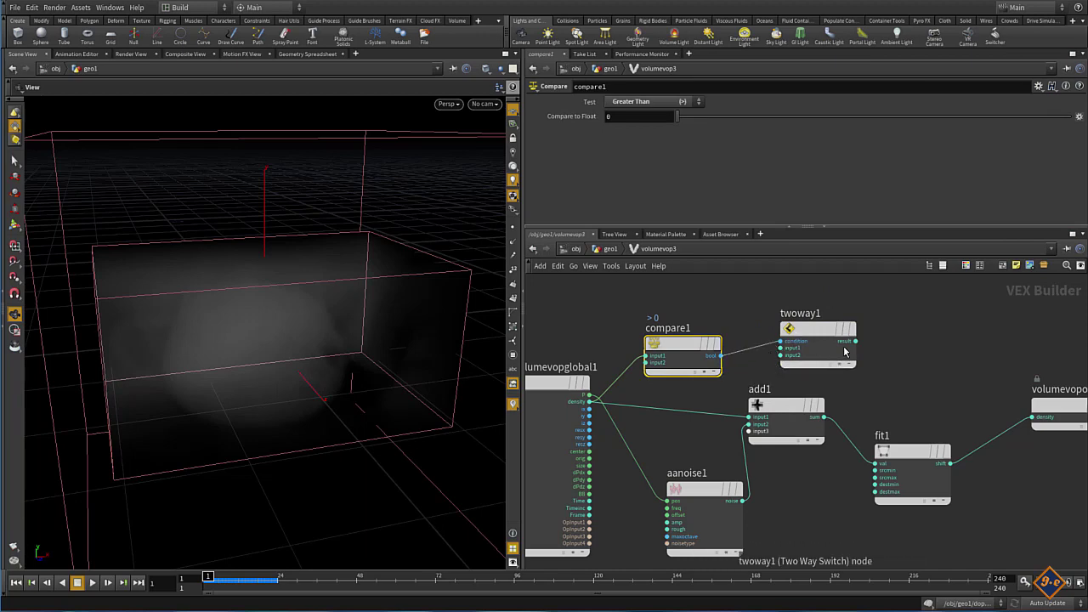
pyautogui.click(856, 341)
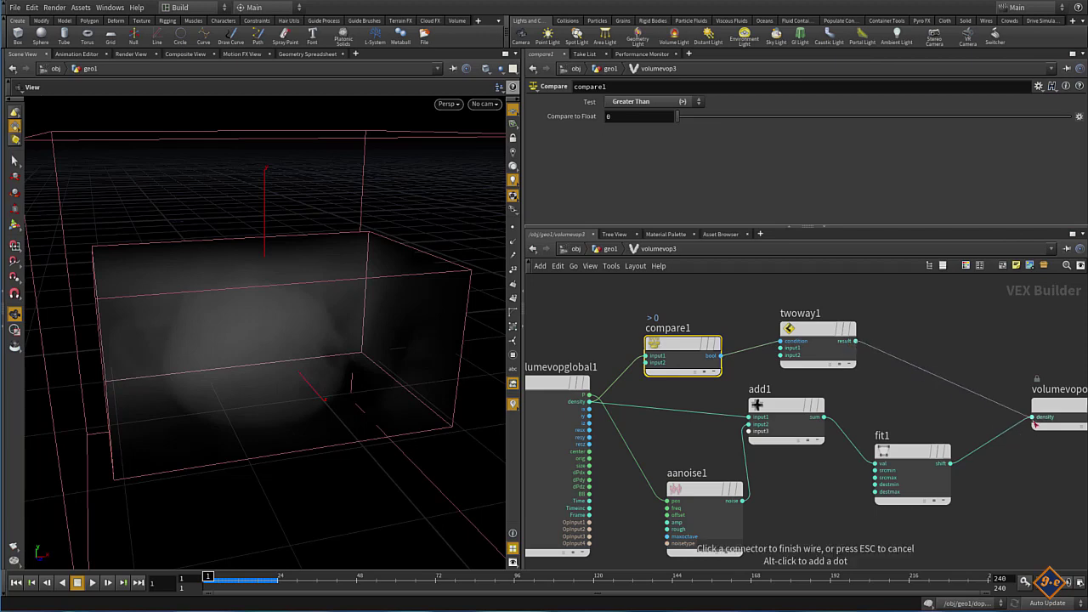
pyautogui.click(1032, 417)
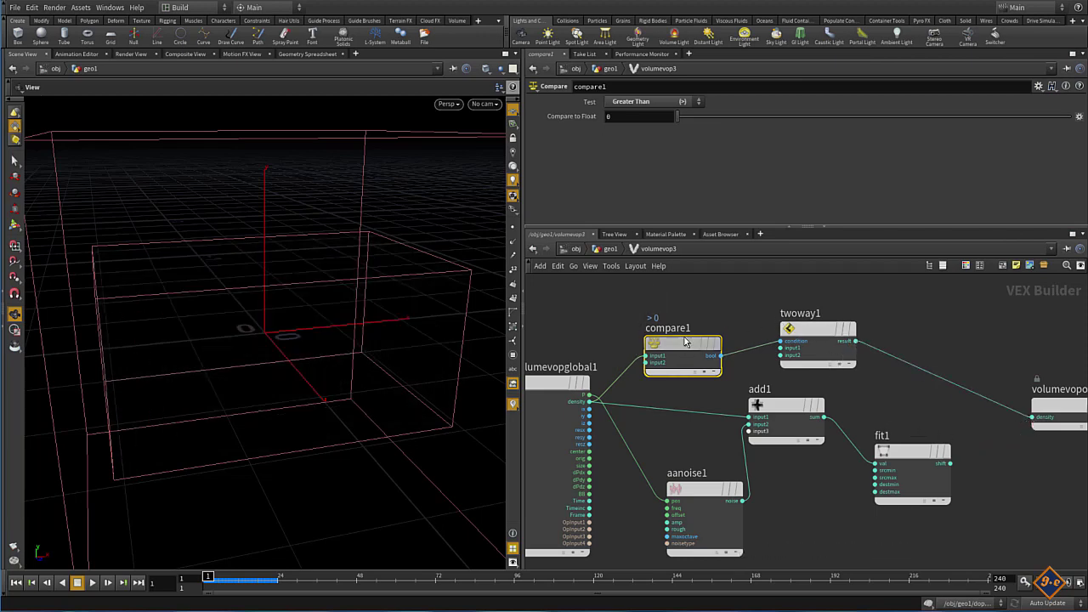
# Feed the original density and fit1's remapped result into twoway1's inputs, tidying the nodes.
pyautogui.moveTo(682, 342); pyautogui.dragTo(690, 335)
pyautogui.moveTo(817, 329); pyautogui.dragTo(880, 318)
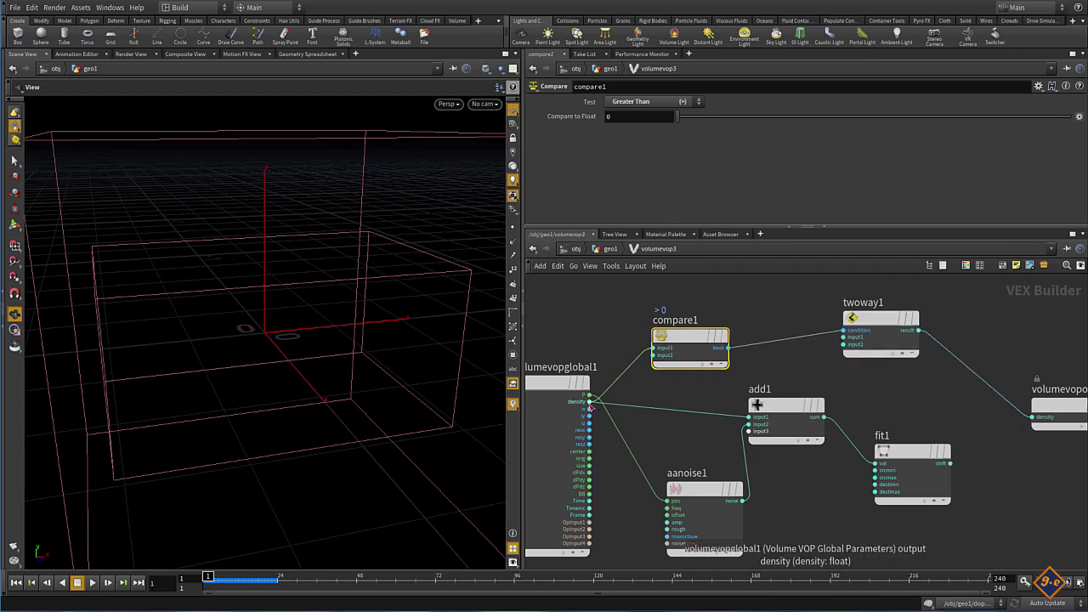
pyautogui.click(590, 405)
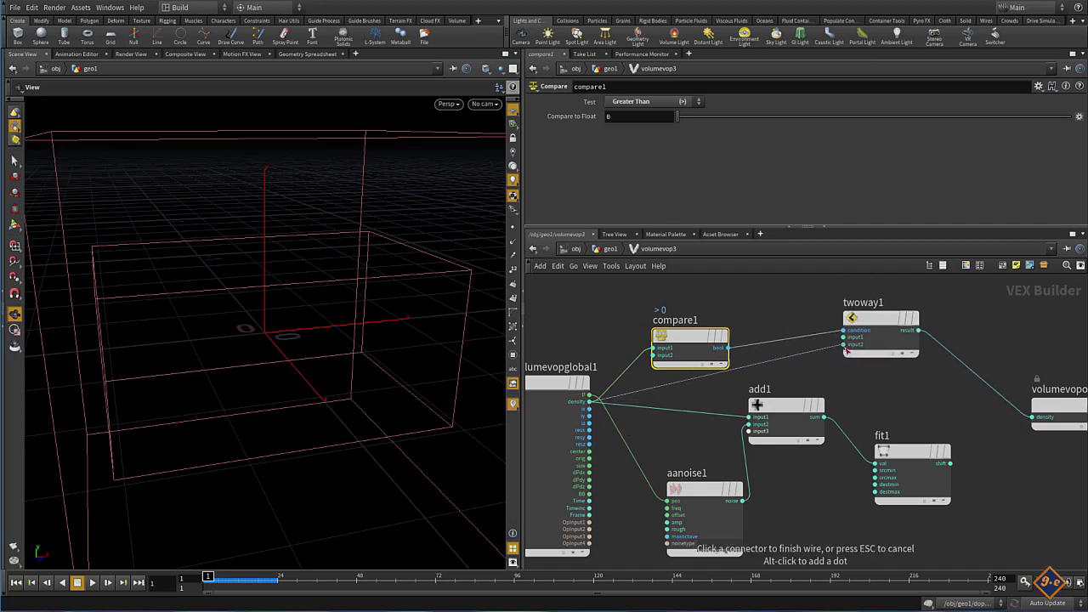
pyautogui.click(846, 347)
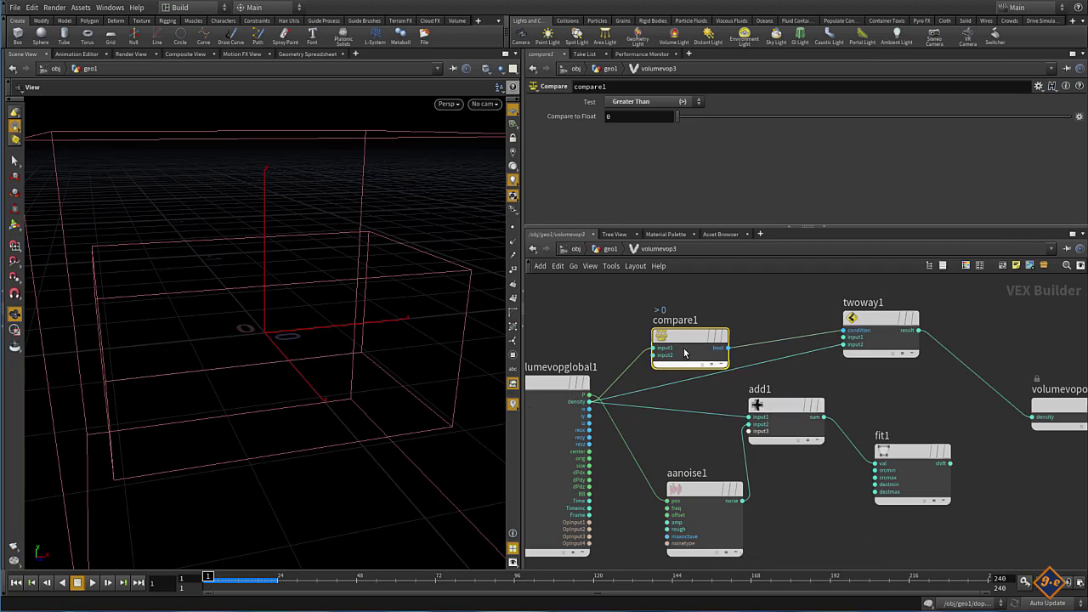
pyautogui.moveTo(665, 324); pyautogui.dragTo(650, 300)
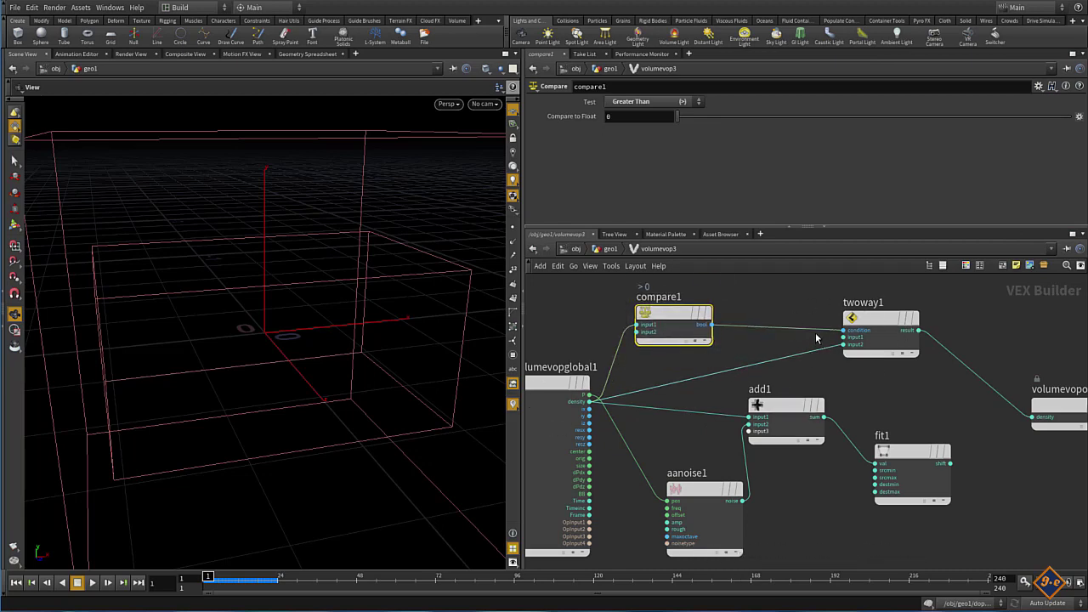
pyautogui.moveTo(777, 407); pyautogui.dragTo(794, 453)
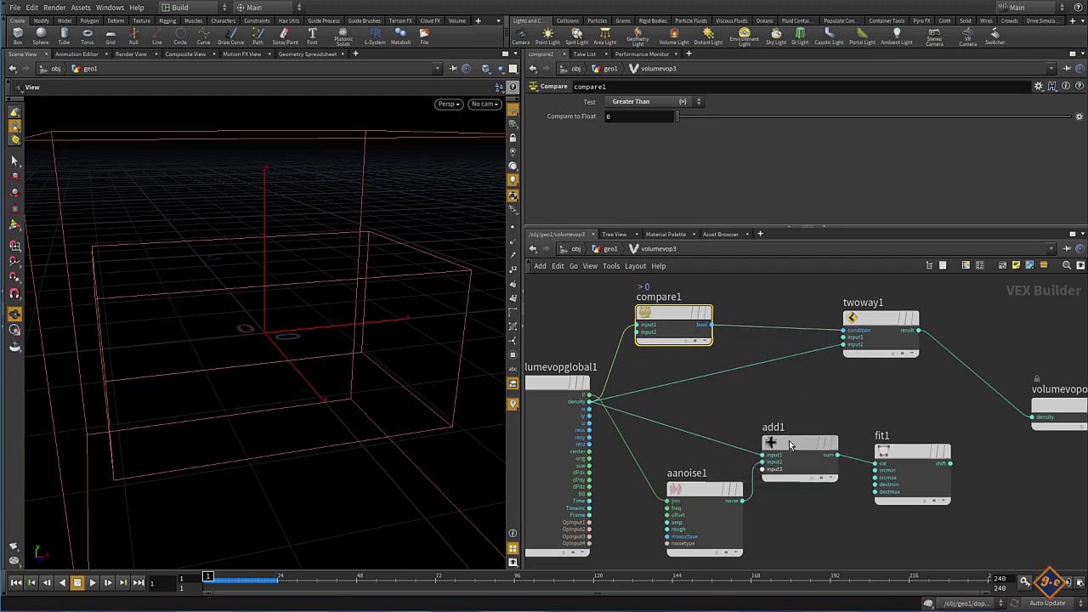
pyautogui.moveTo(925, 457)
pyautogui.mouseDown()
pyautogui.moveTo(897, 414)
pyautogui.moveTo(922, 421)
pyautogui.mouseUp()
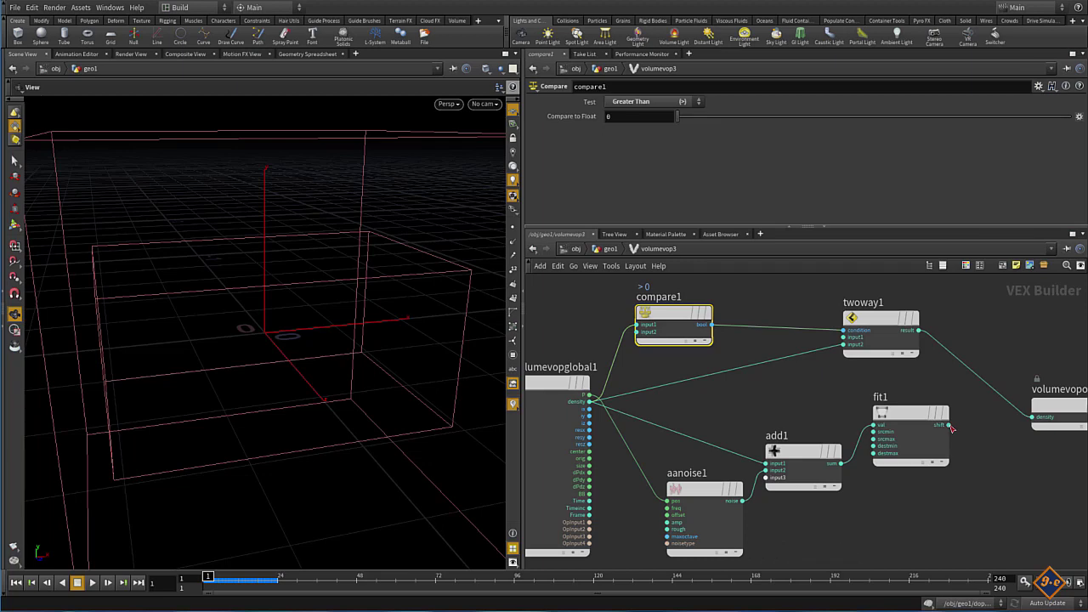
pyautogui.click(949, 424)
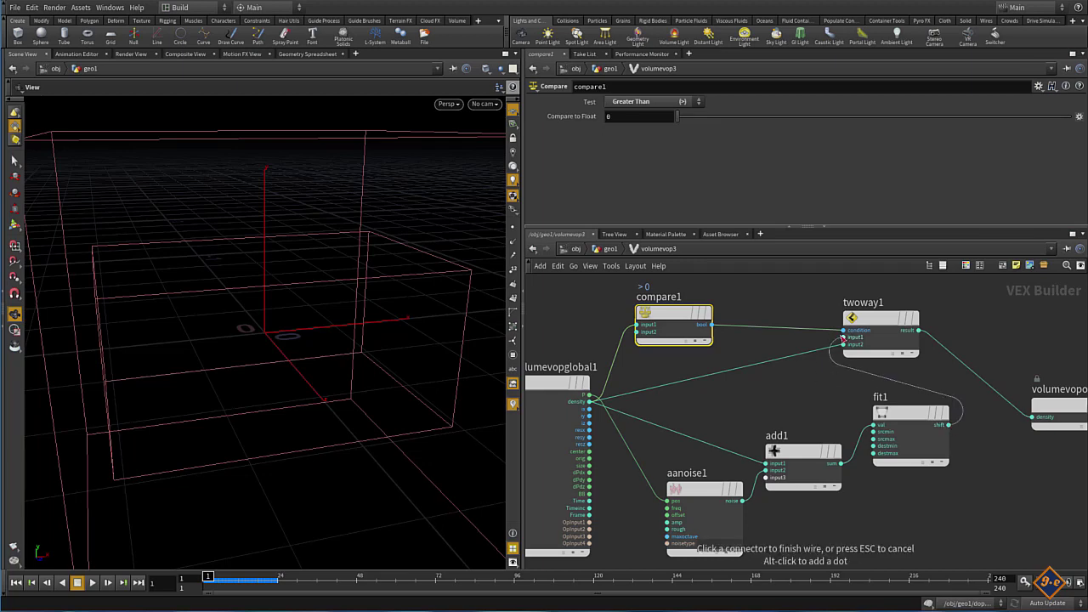
pyautogui.click(842, 341)
pyautogui.moveTo(156, 350)
pyautogui.mouseDown()
pyautogui.moveTo(281, 326)
pyautogui.moveTo(189, 340)
pyautogui.moveTo(250, 369)
pyautogui.moveTo(315, 371)
pyautogui.moveTo(190, 388)
pyautogui.moveTo(236, 352)
pyautogui.moveTo(246, 384)
pyautogui.moveTo(224, 368)
pyautogui.moveTo(247, 375)
pyautogui.mouseUp()
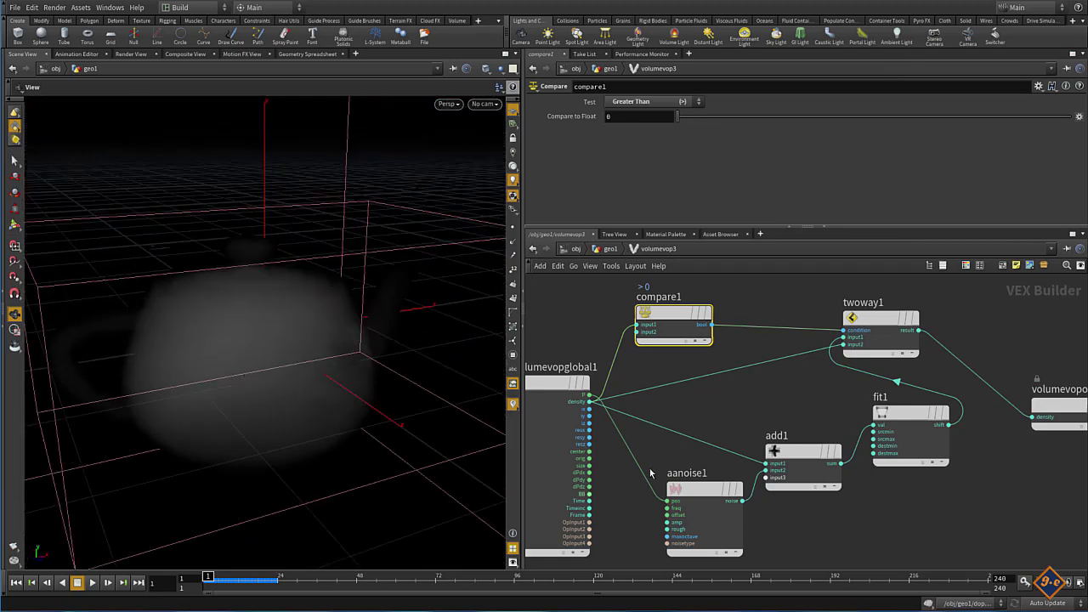
# Set aanoise1's 3D Frequency to 5.
pyautogui.click(703, 528)
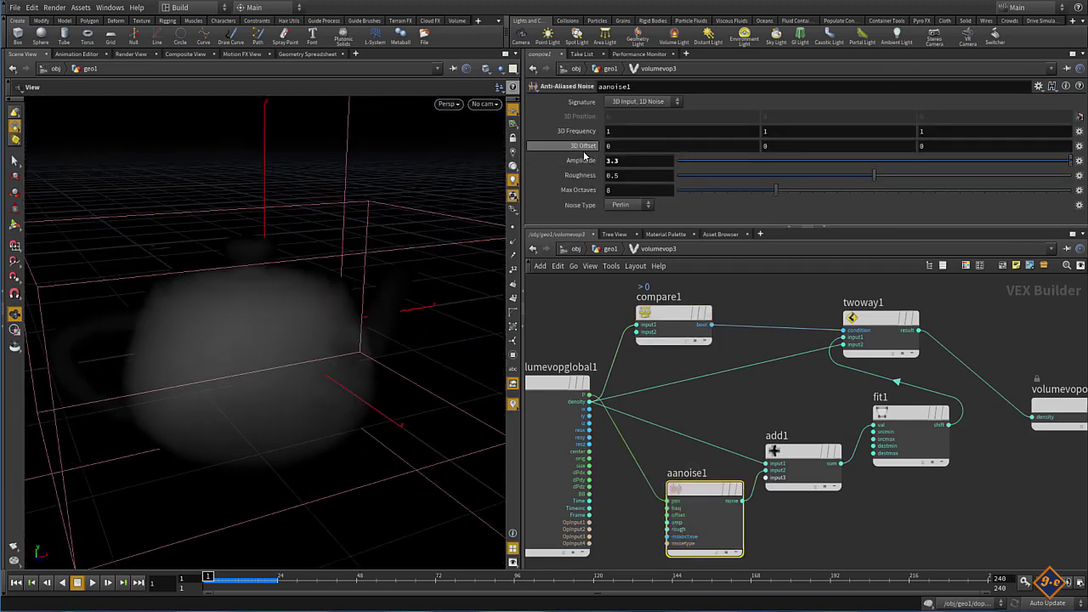
pyautogui.moveTo(578, 136); pyautogui.dragTo(615, 131, button='middle')
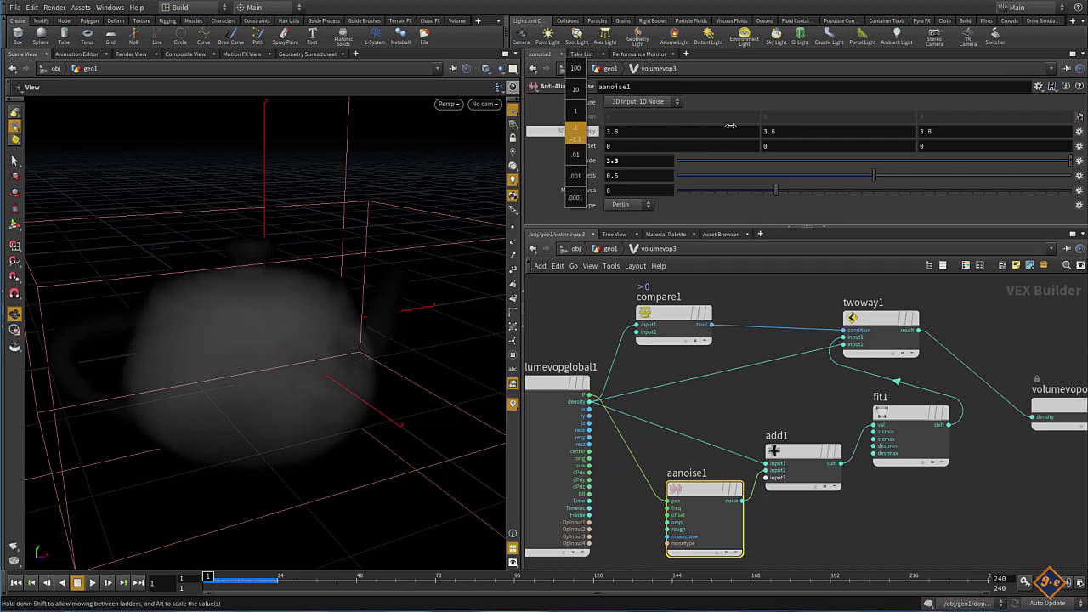
pyautogui.moveTo(778, 130); pyautogui.dragTo(791, 131, button='middle')
pyautogui.moveTo(316, 323); pyautogui.dragTo(322, 300)
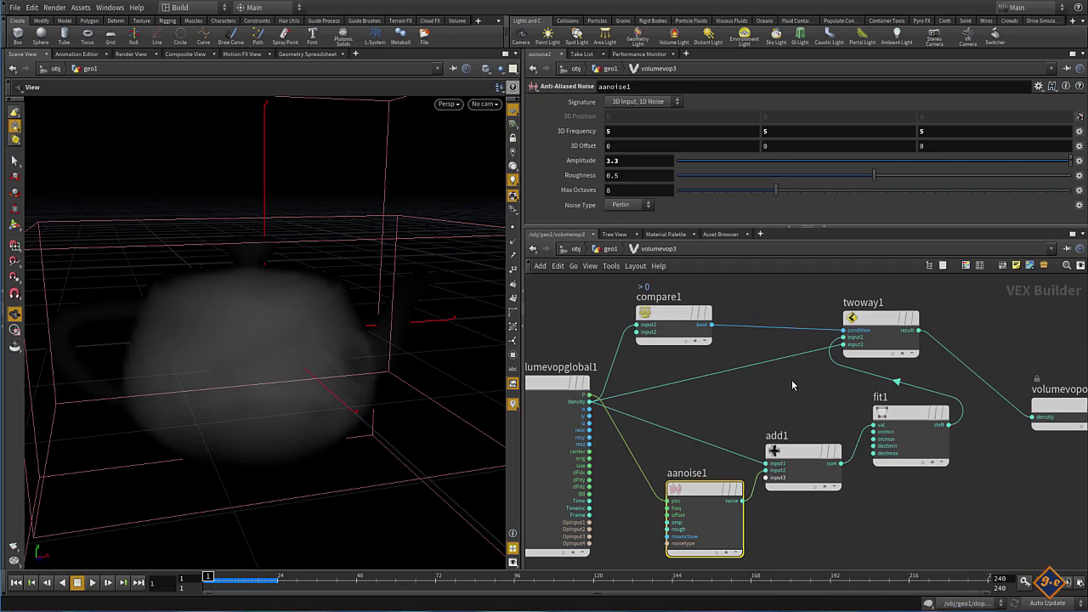
# Change fit1's Source Min from -0.7 to -0.5 and reposition aanoise1 and add1.
pyautogui.click(912, 413)
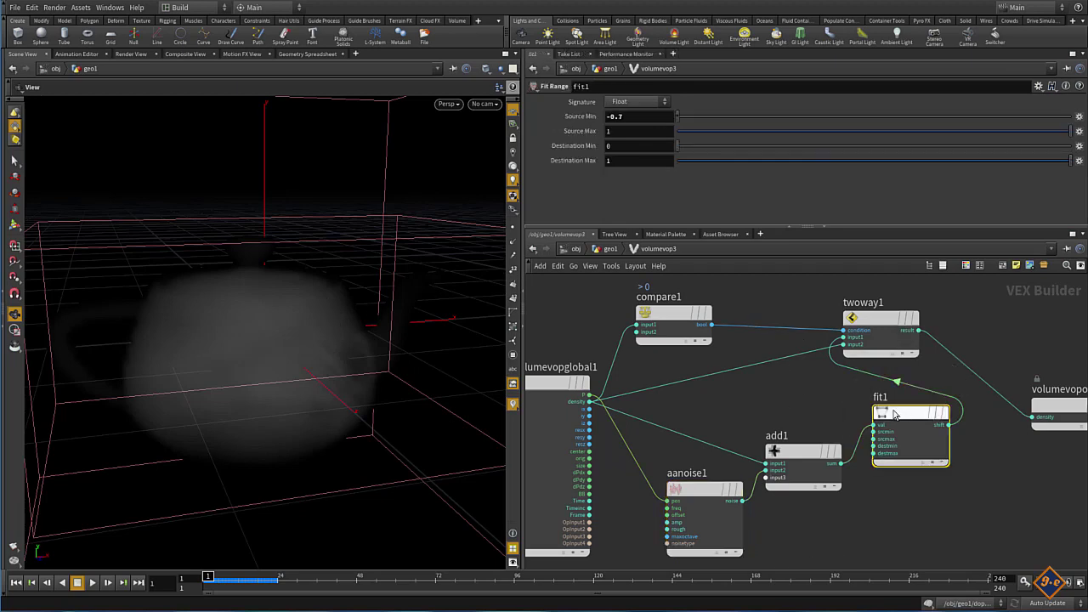
pyautogui.moveTo(594, 123)
pyautogui.mouseDown(button='middle')
pyautogui.moveTo(571, 115)
pyautogui.moveTo(611, 111)
pyautogui.moveTo(590, 114)
pyautogui.mouseUp(button='middle')
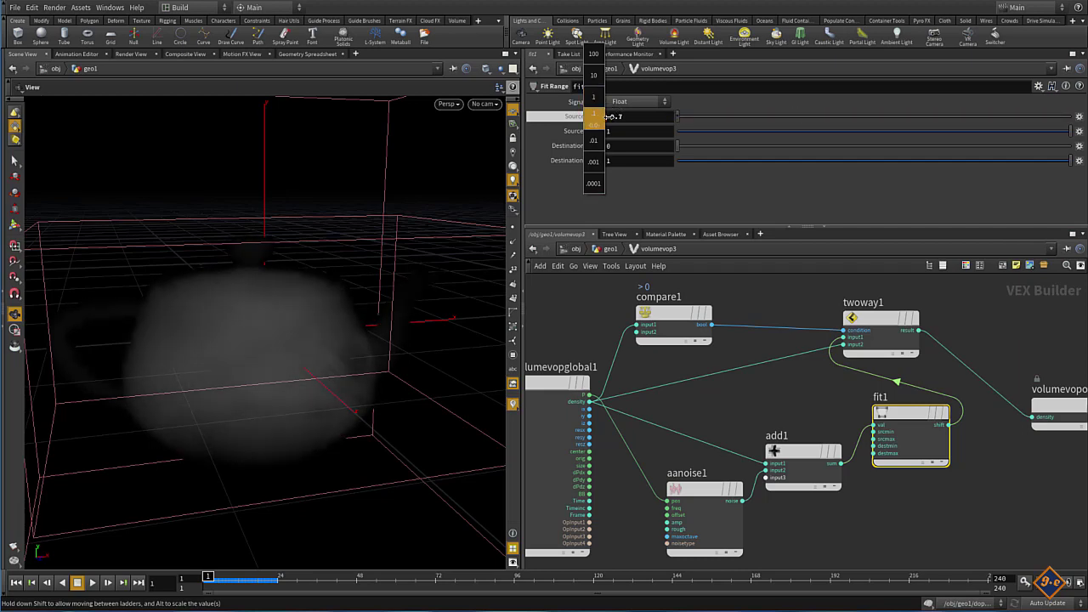
pyautogui.moveTo(611, 116); pyautogui.dragTo(609, 117, button='middle')
pyautogui.moveTo(314, 329); pyautogui.dragTo(226, 369)
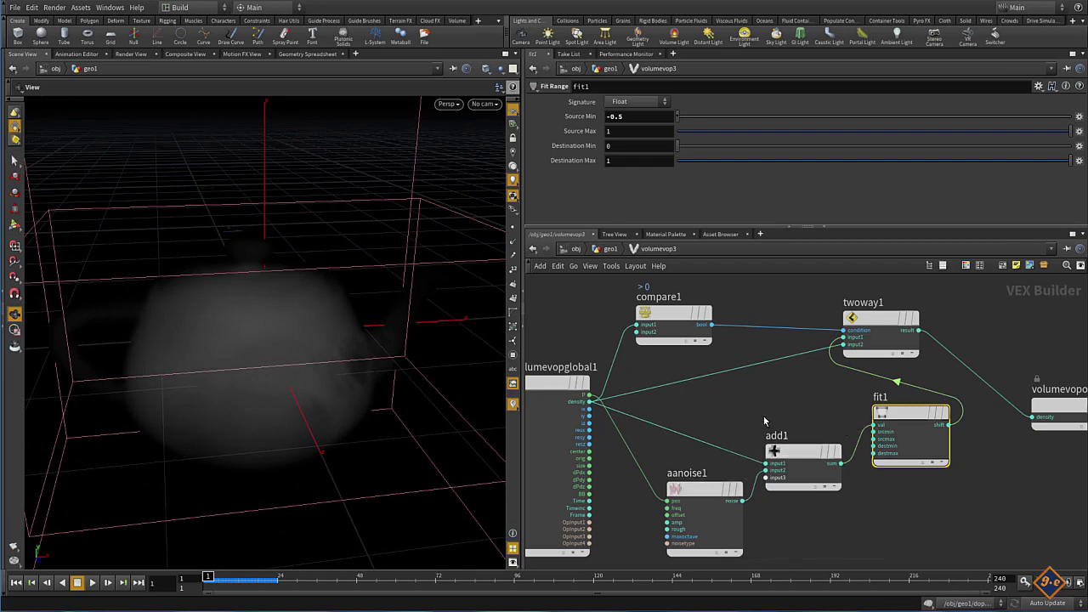
pyautogui.moveTo(705, 517)
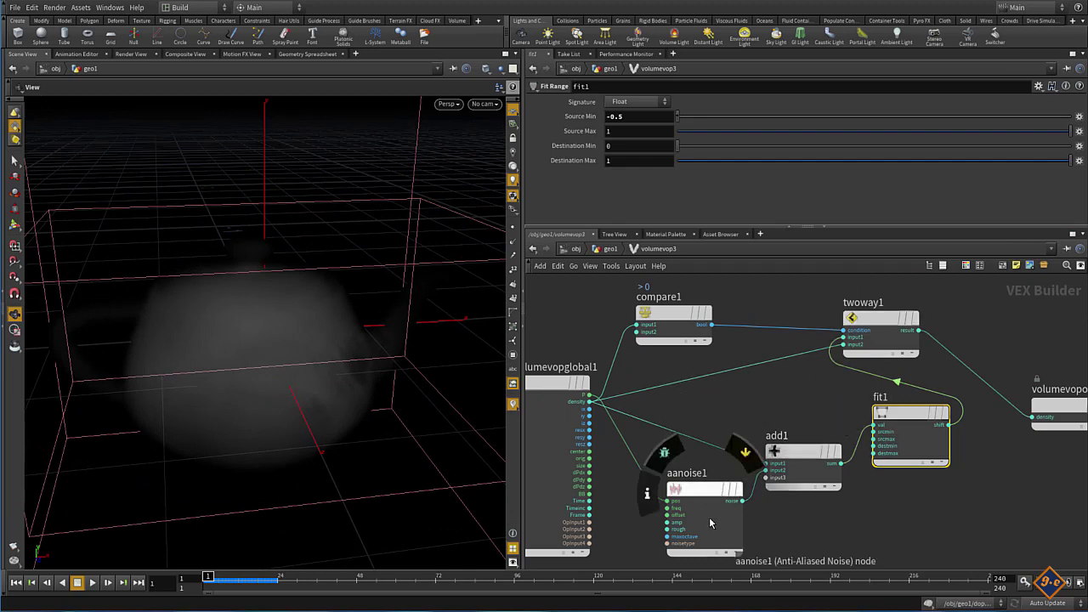
pyautogui.moveTo(697, 492); pyautogui.dragTo(671, 494)
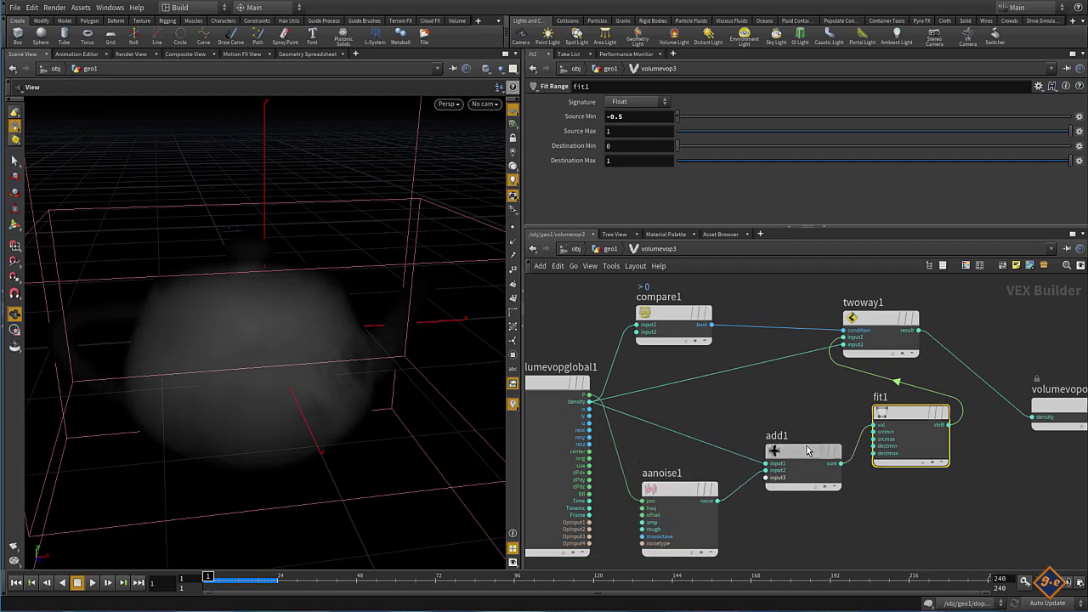
pyautogui.moveTo(808, 451); pyautogui.dragTo(804, 455)
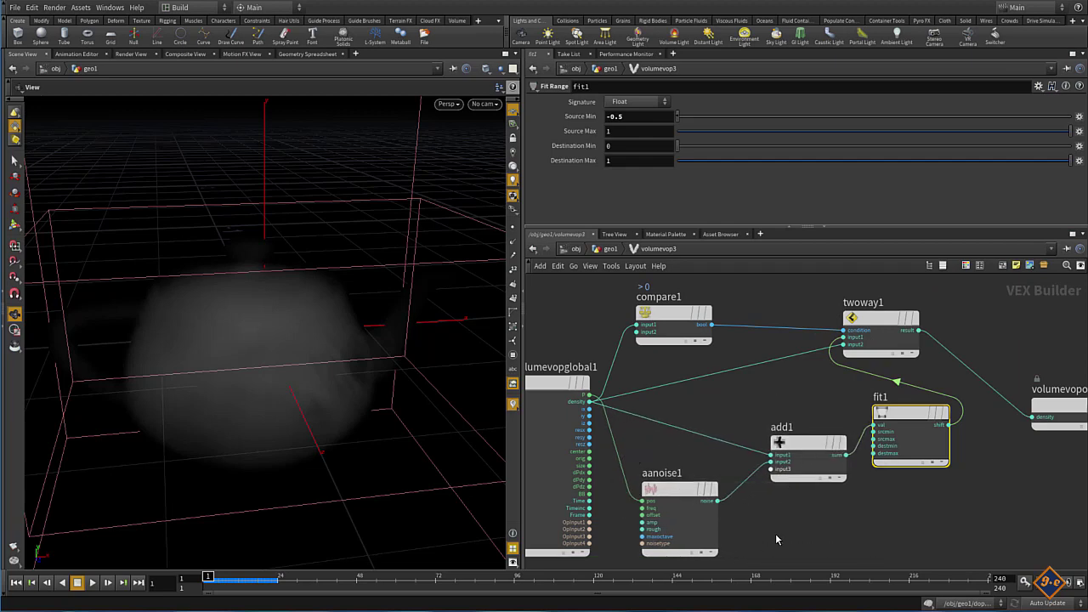
# Pull the noise wire off add1 and add a Multiply node.
pyautogui.moveTo(745, 482); pyautogui.dragTo(788, 534)
pyautogui.press('Tab')
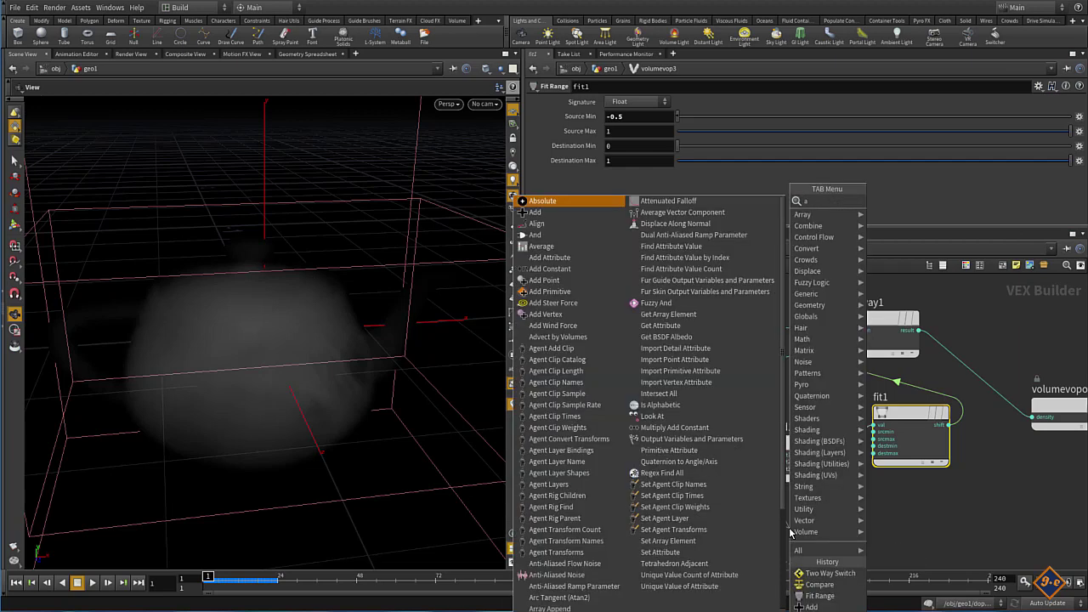
pyautogui.write('ad')
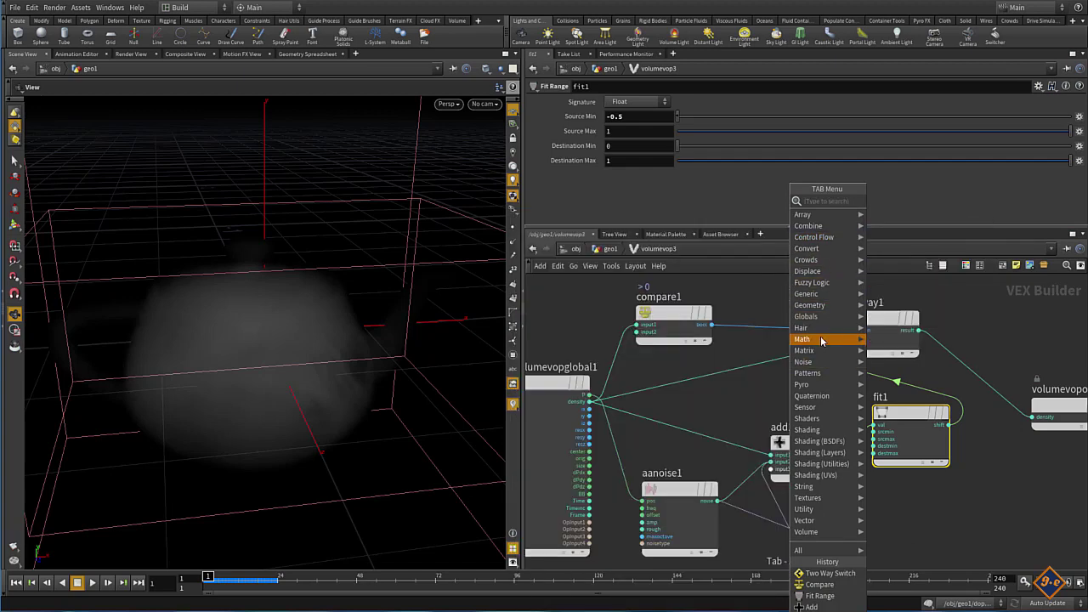
pyautogui.write('mul')
pyautogui.click(892, 212)
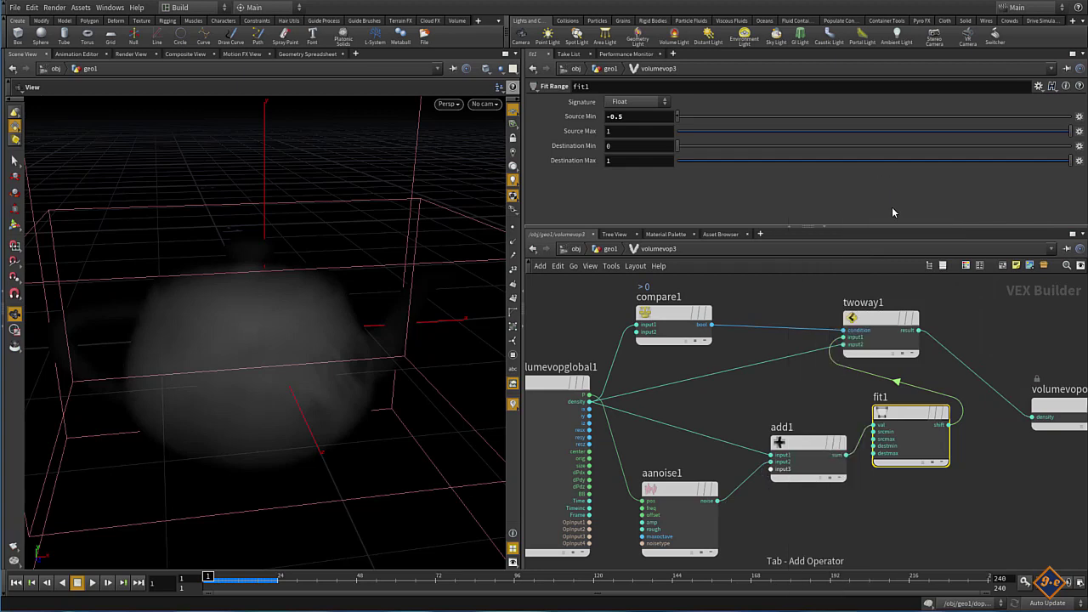
pyautogui.scroll(-2, 791, 514)
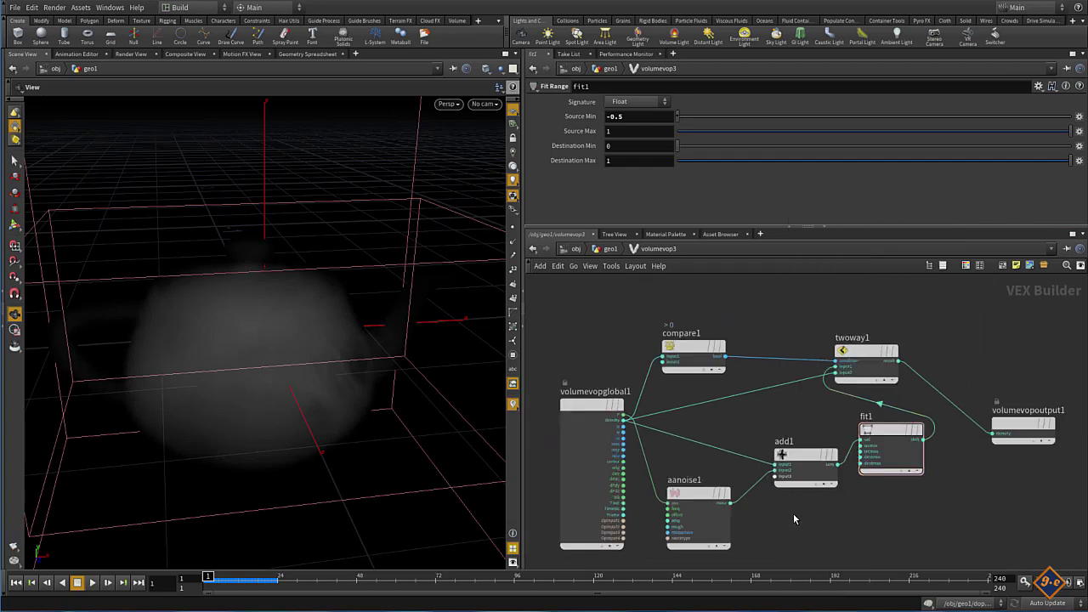
pyautogui.scroll(-2, 792, 511)
pyautogui.press('Tab')
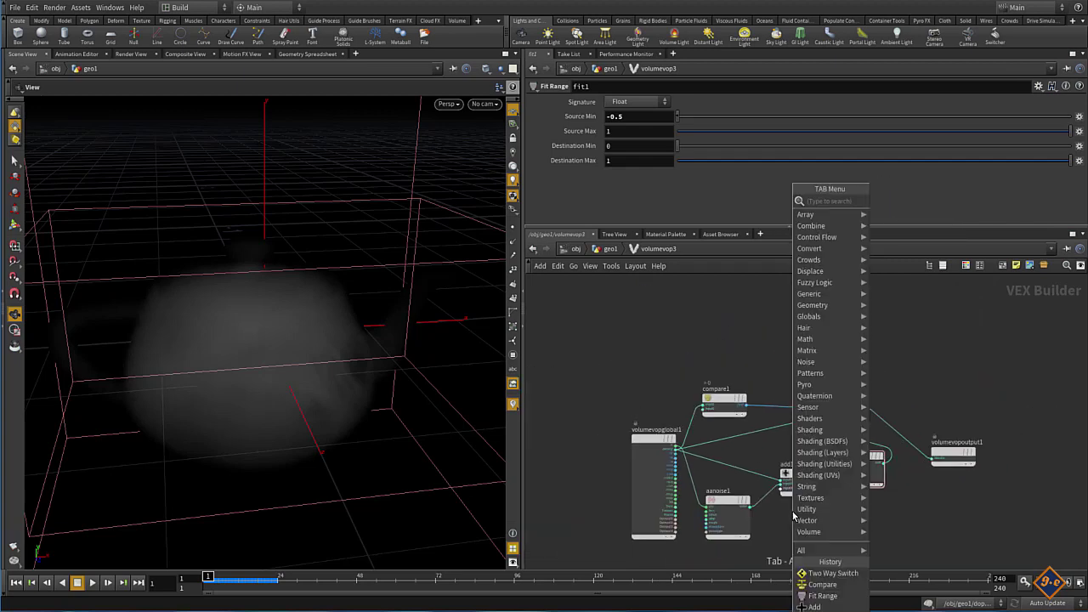
pyautogui.write('mul')
pyautogui.press('Return')
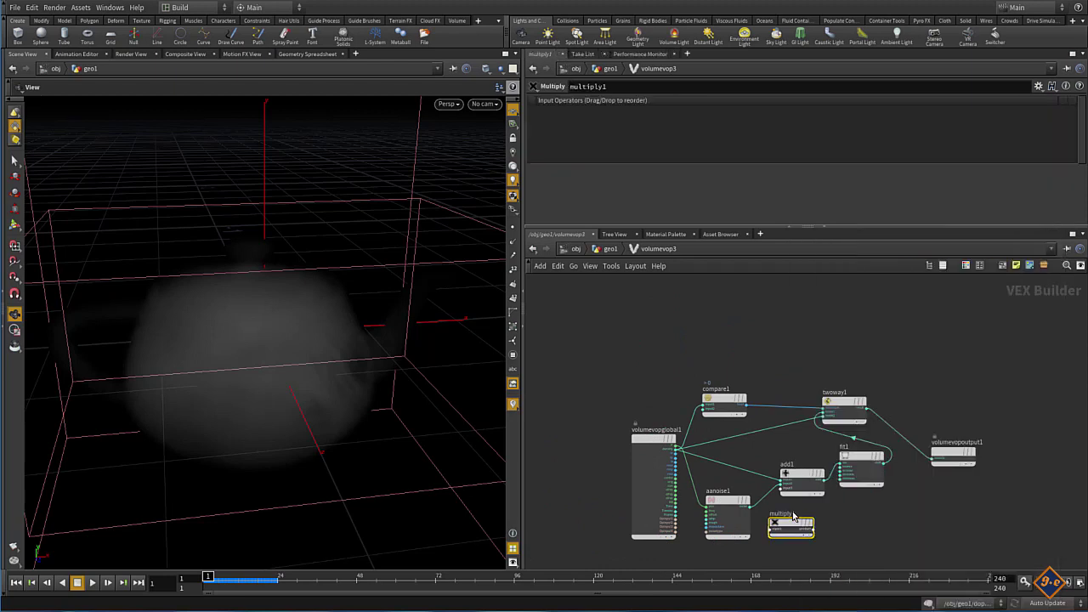
pyautogui.scroll(2, 793, 515)
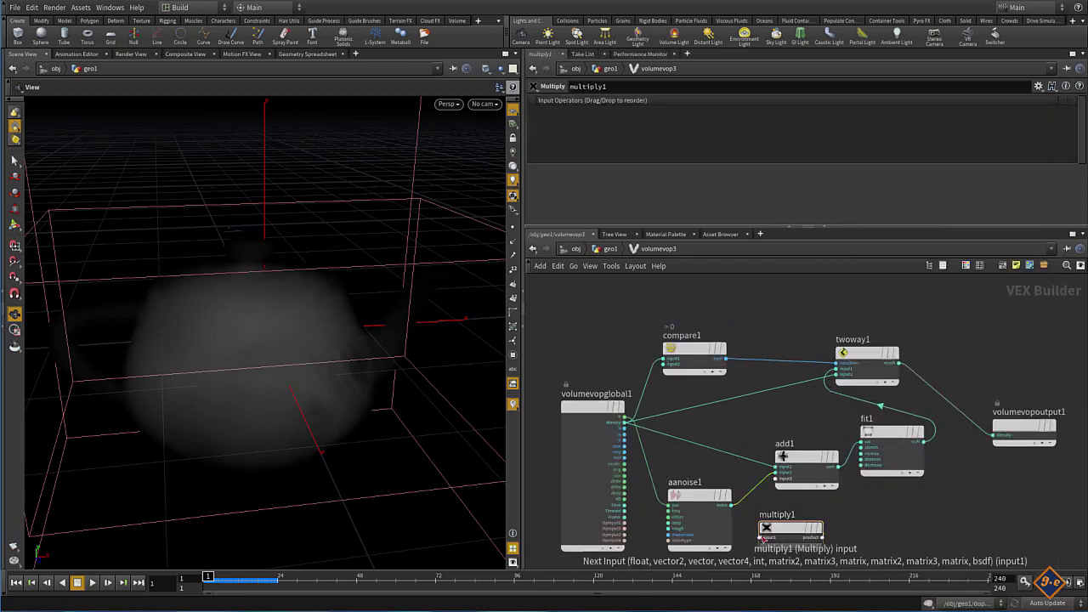
# Wire the noise into multiply1 and its product into add1's second input.
pyautogui.click(759, 536)
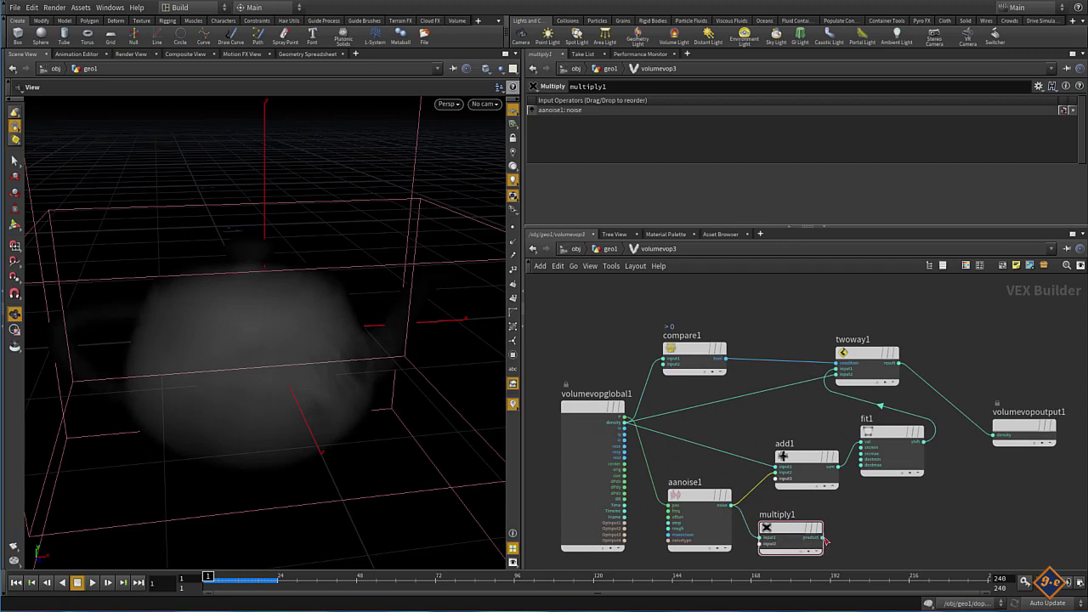
pyautogui.click(822, 537)
pyautogui.click(776, 474)
pyautogui.moveTo(800, 463); pyautogui.dragTo(812, 439)
pyautogui.moveTo(806, 520); pyautogui.dragTo(783, 514)
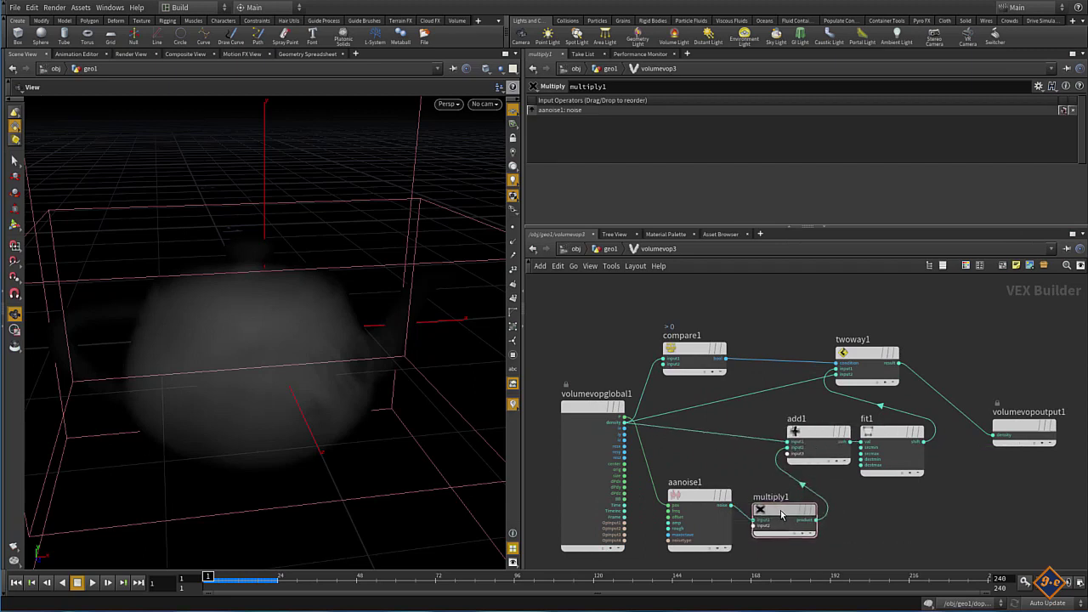
pyautogui.scroll(1, 761, 523)
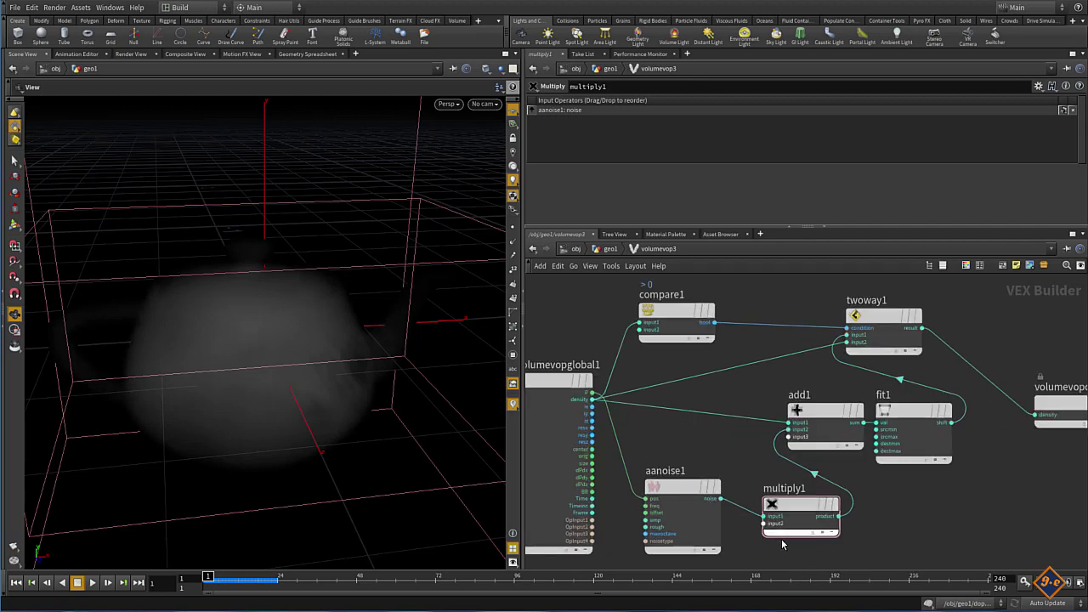
pyautogui.scroll(1, 761, 523)
# Create a Constant node feeding multiply1's second input and arrange the nodes.
pyautogui.rightClick(761, 523)
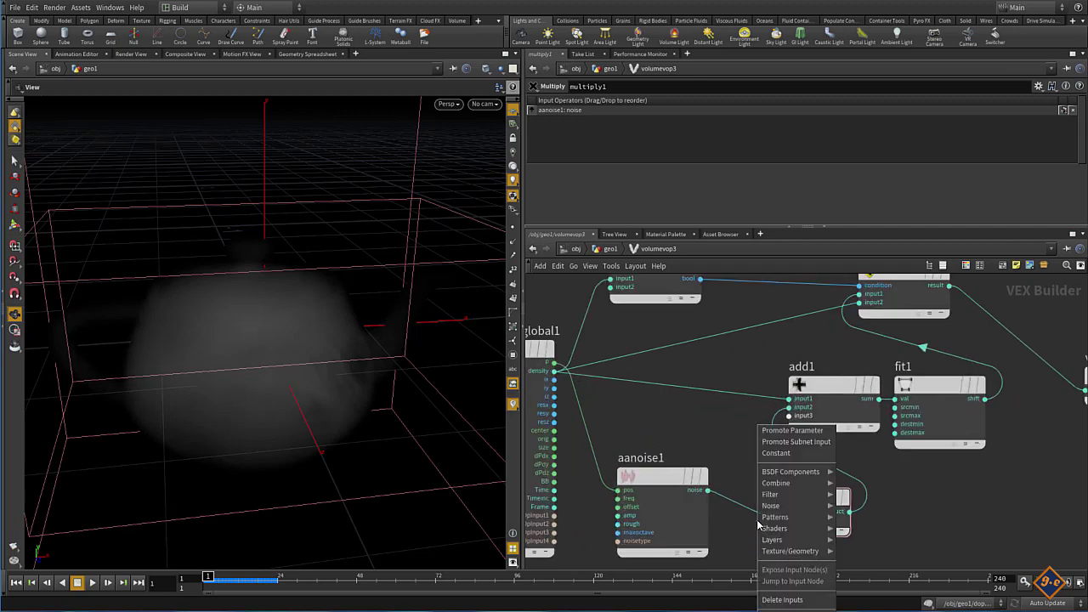
pyautogui.click(795, 456)
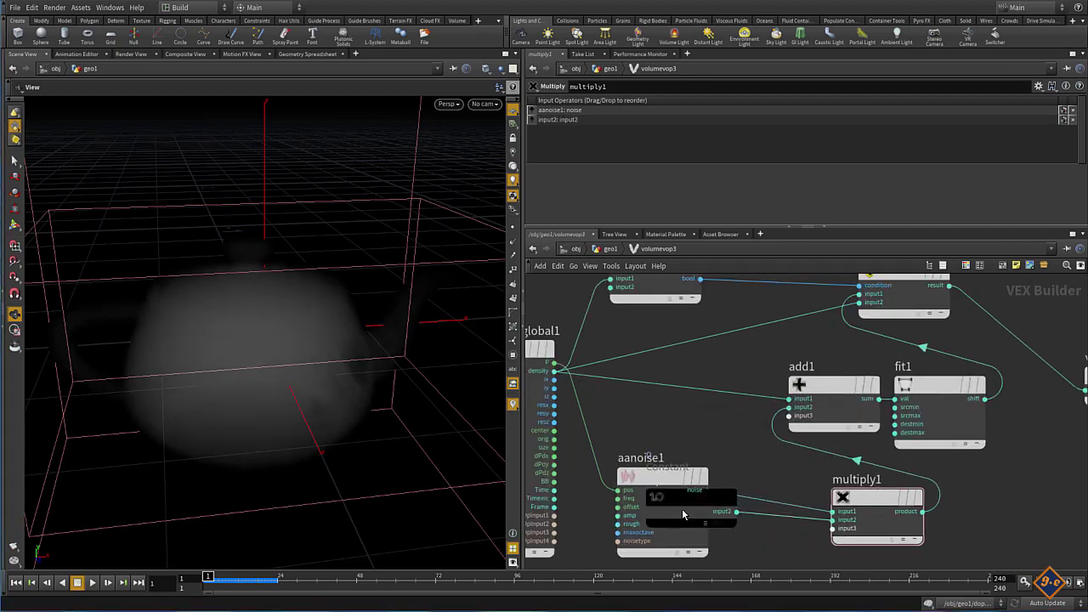
pyautogui.click(724, 524)
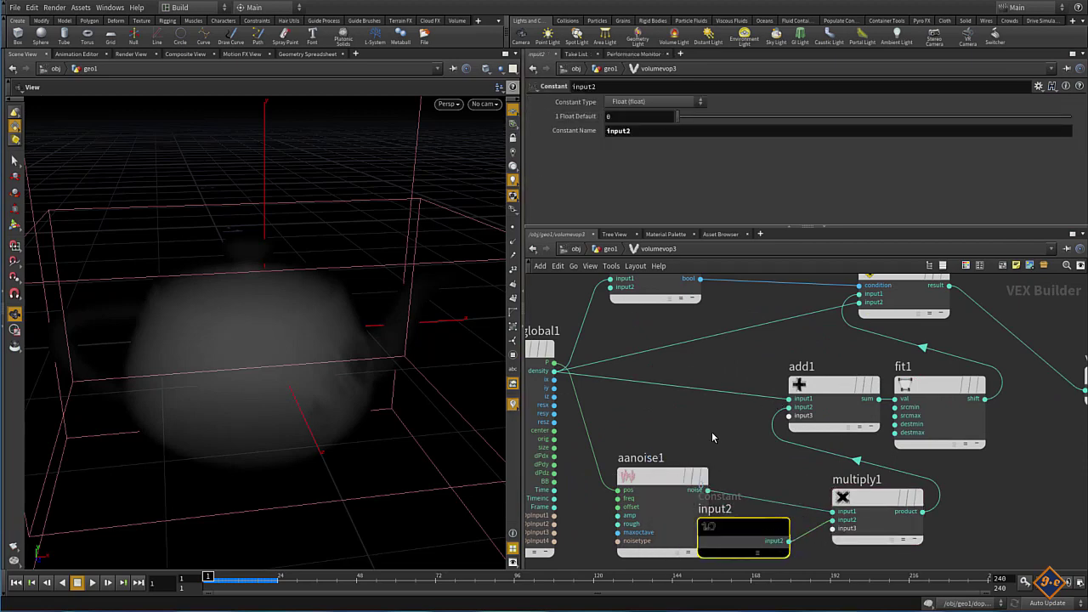
pyautogui.moveTo(697, 388); pyautogui.dragTo(738, 346, button='middle')
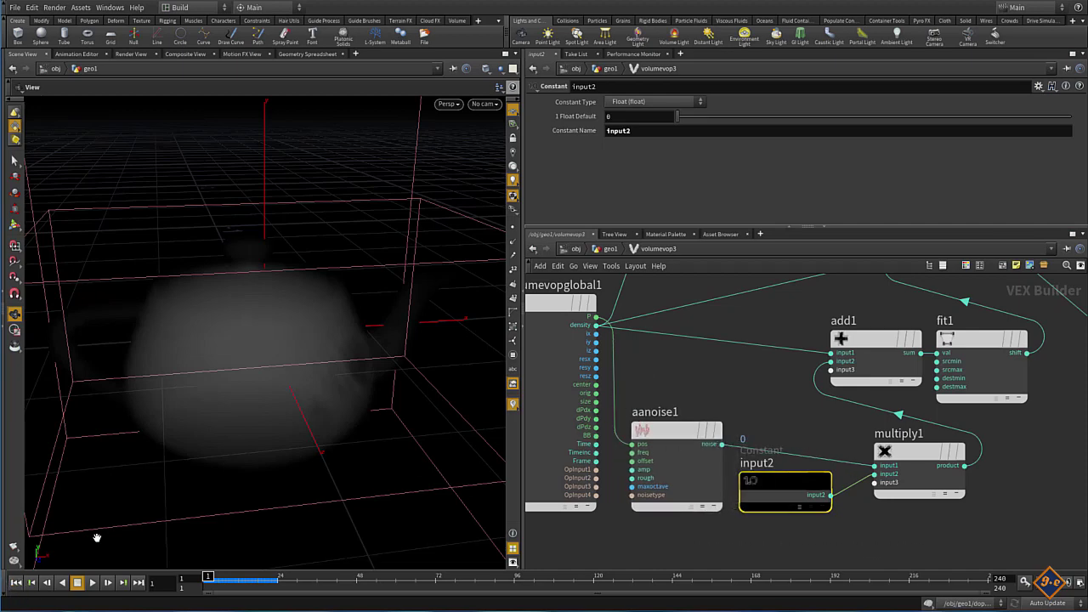
pyautogui.moveTo(750, 387); pyautogui.dragTo(740, 369, button='middle')
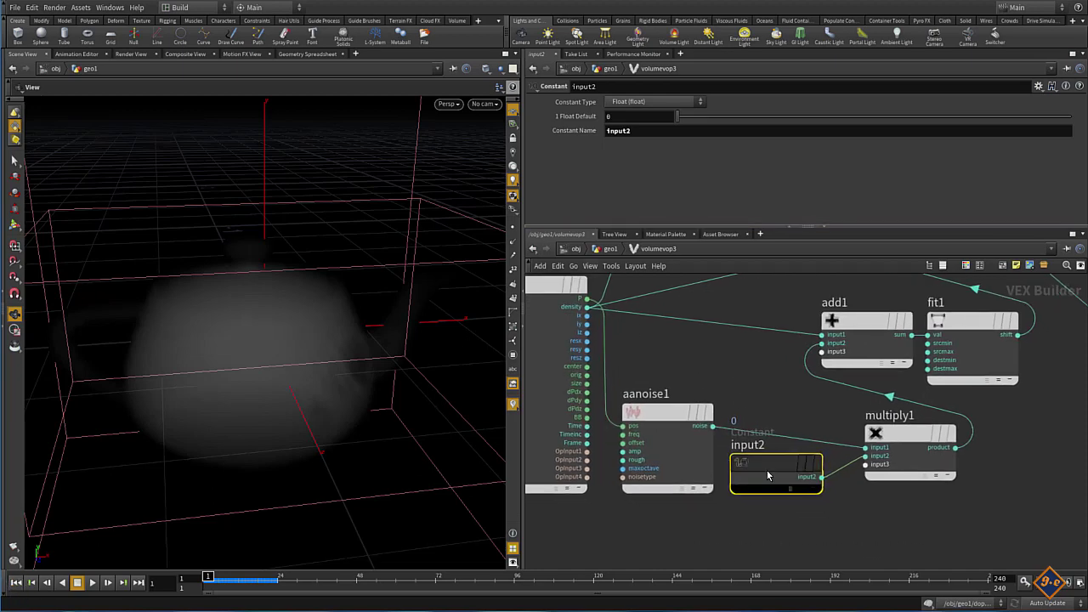
pyautogui.moveTo(765, 471); pyautogui.dragTo(761, 510)
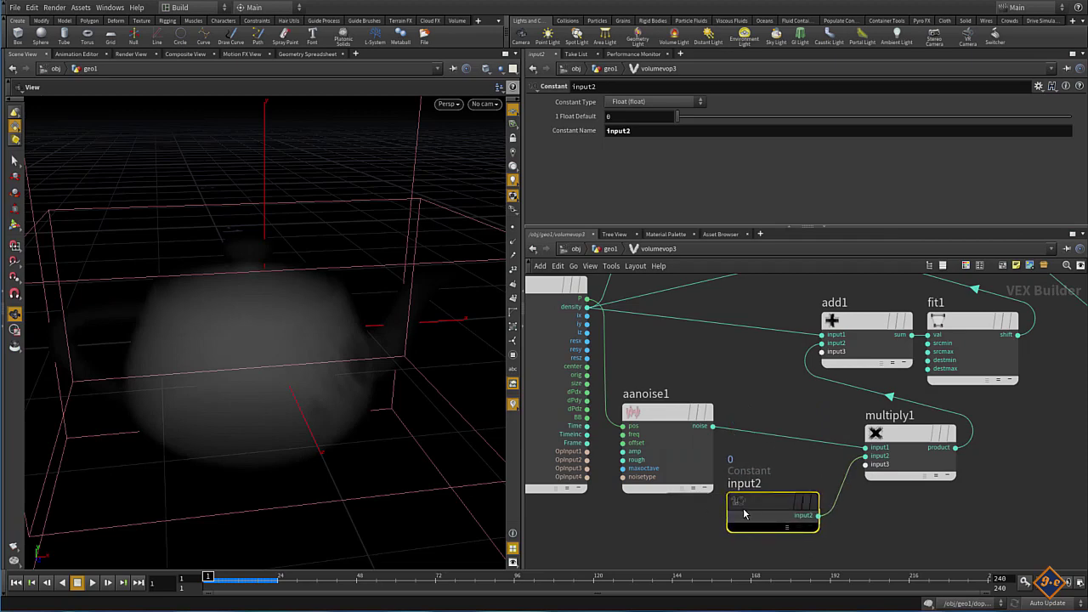
pyautogui.moveTo(909, 462); pyautogui.dragTo(879, 466)
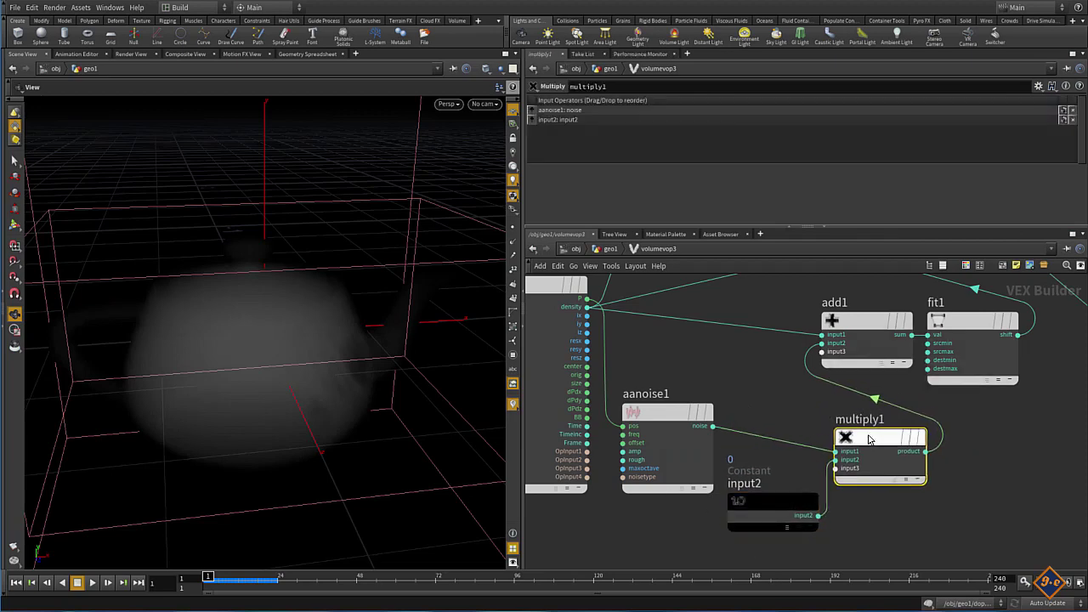
# Set the constant's Float Default to 3.6.
pyautogui.moveTo(285, 301)
pyautogui.mouseDown()
pyautogui.moveTo(280, 338)
pyautogui.moveTo(314, 335)
pyautogui.moveTo(408, 418)
pyautogui.mouseUp()
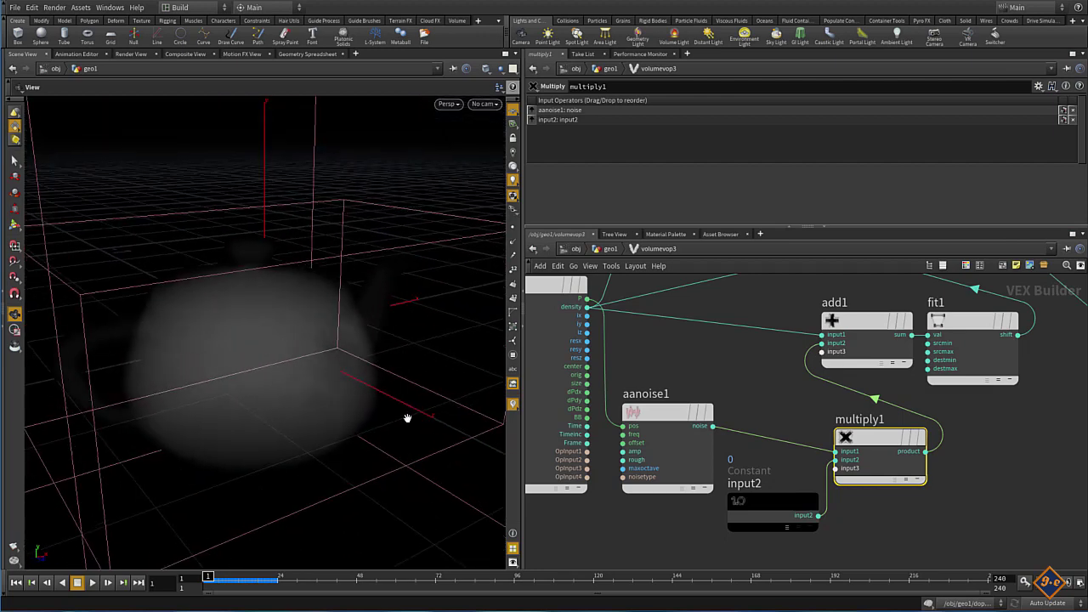
pyautogui.click(770, 506)
pyautogui.moveTo(587, 117); pyautogui.dragTo(744, 117, button='middle')
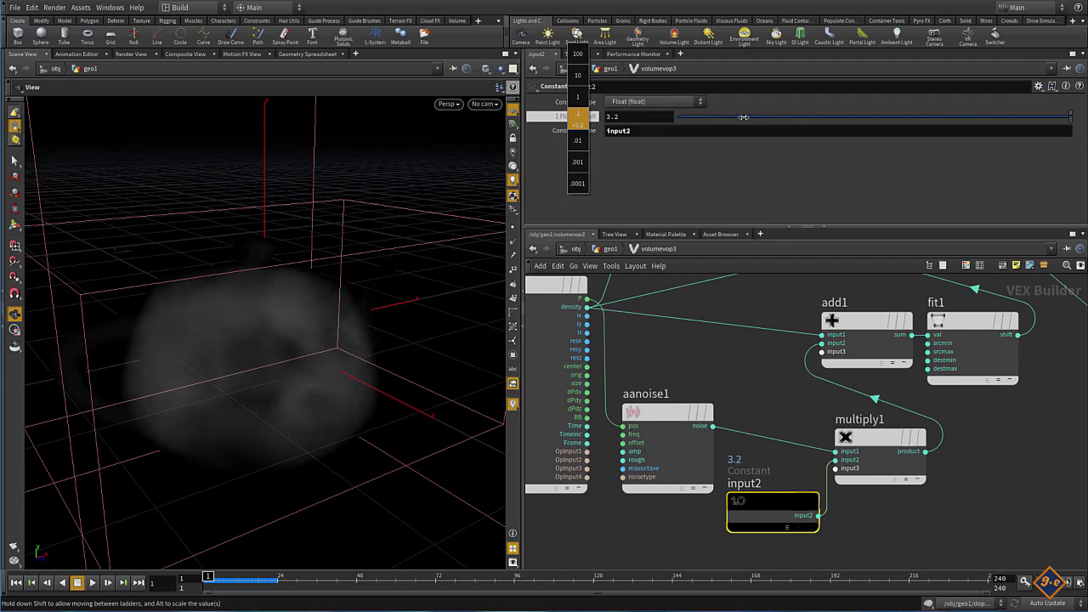
pyautogui.moveTo(209, 261)
pyautogui.mouseDown()
pyautogui.moveTo(206, 347)
pyautogui.moveTo(189, 303)
pyautogui.moveTo(190, 318)
pyautogui.moveTo(221, 306)
pyautogui.moveTo(196, 318)
pyautogui.mouseUp()
pyautogui.moveTo(210, 363)
pyautogui.mouseDown()
pyautogui.moveTo(185, 422)
pyautogui.moveTo(213, 311)
pyautogui.moveTo(190, 365)
pyautogui.moveTo(196, 342)
pyautogui.moveTo(219, 347)
pyautogui.moveTo(230, 372)
pyautogui.moveTo(255, 366)
pyautogui.mouseUp()
# Set fit1's Source Min to -0.2.
pyautogui.moveTo(979, 335); pyautogui.dragTo(1013, 326)
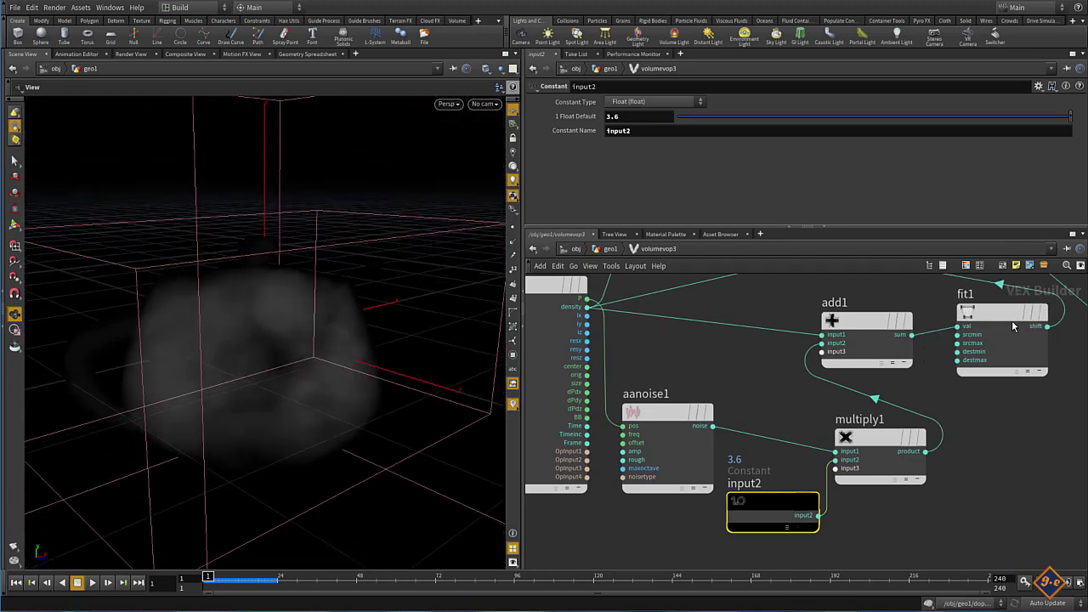
pyautogui.click(1003, 316)
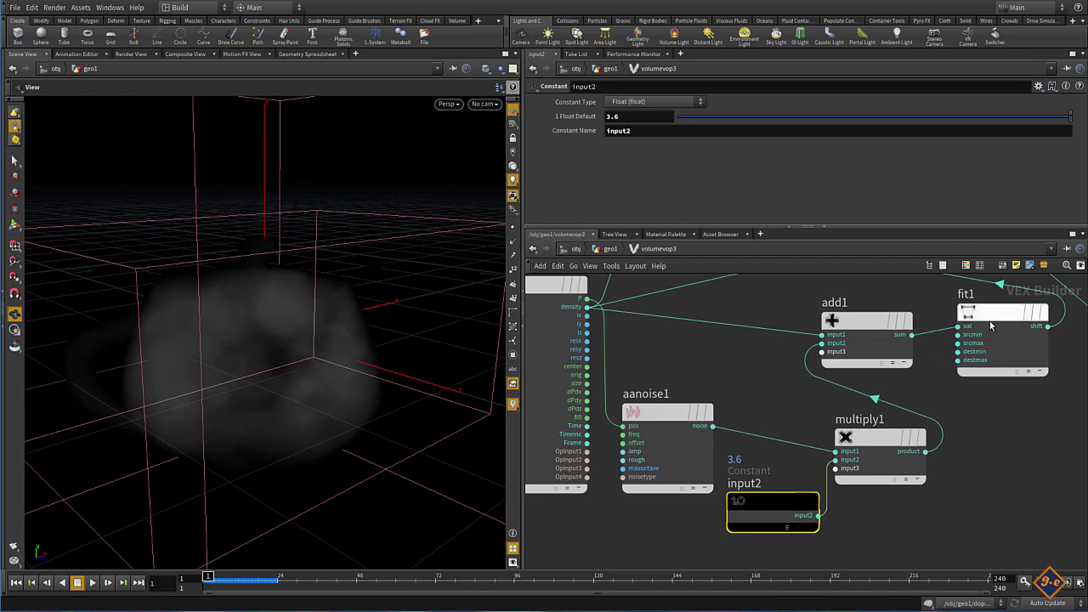
pyautogui.moveTo(590, 116)
pyautogui.mouseDown(button='middle')
pyautogui.moveTo(624, 118)
pyautogui.moveTo(596, 119)
pyautogui.mouseUp(button='middle')
pyautogui.moveTo(224, 335)
pyautogui.mouseDown()
pyautogui.moveTo(171, 391)
pyautogui.moveTo(155, 359)
pyautogui.mouseUp()
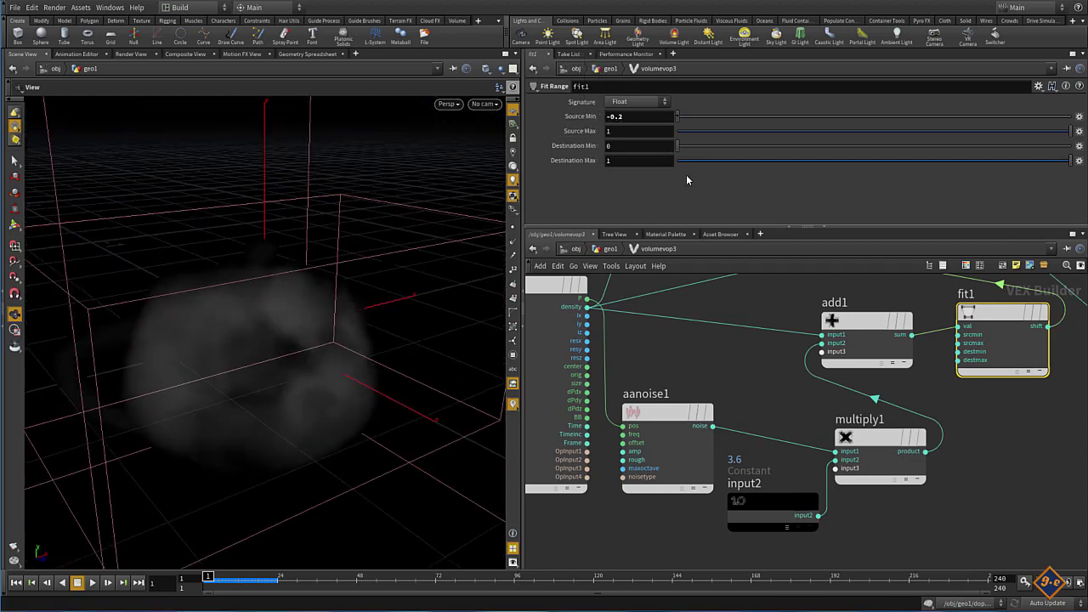
# Go up to geo1 and inspect the density and velocity nodes inside dopnet1.
pyautogui.click(611, 249)
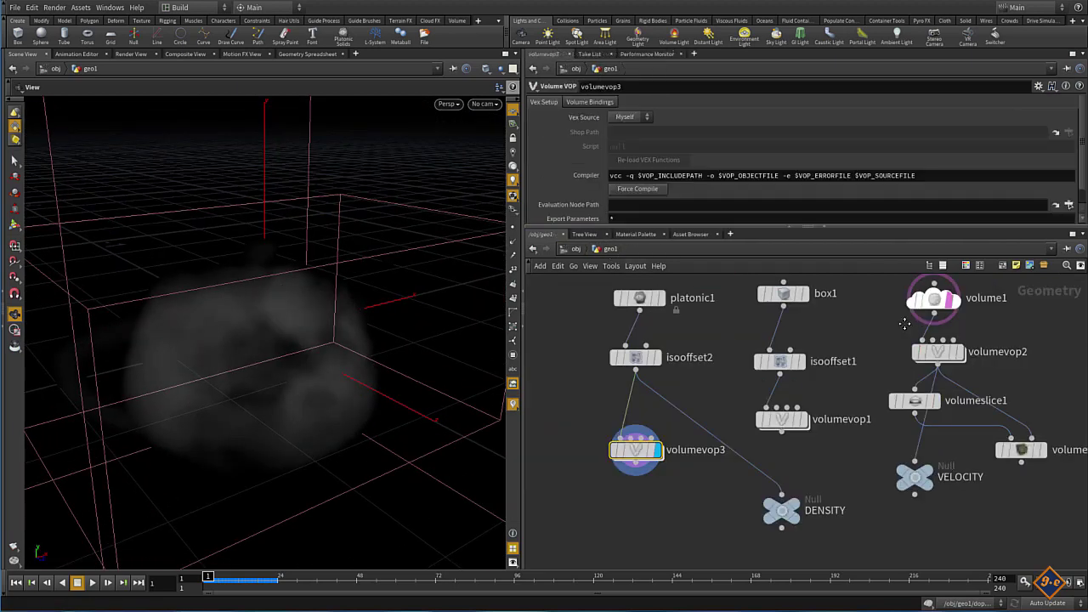
pyautogui.moveTo(904, 323)
pyautogui.mouseDown(button='middle')
pyautogui.moveTo(734, 323)
pyautogui.moveTo(691, 352)
pyautogui.mouseUp(button='middle')
pyautogui.moveTo(920, 335); pyautogui.dragTo(871, 335)
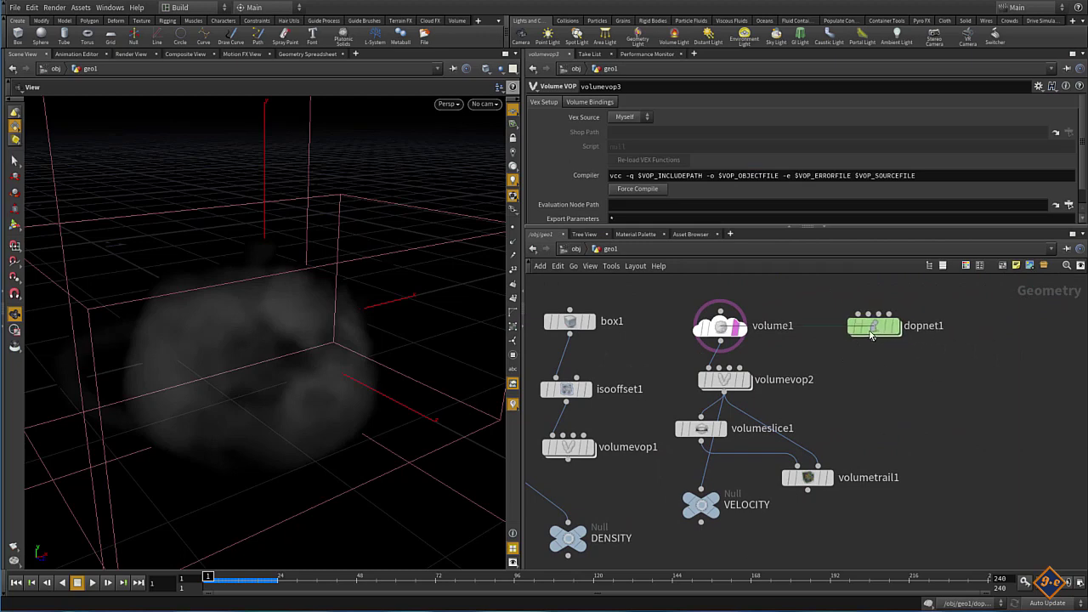
pyautogui.doubleClick(871, 335)
pyautogui.moveTo(662, 501); pyautogui.dragTo(668, 417, button='middle')
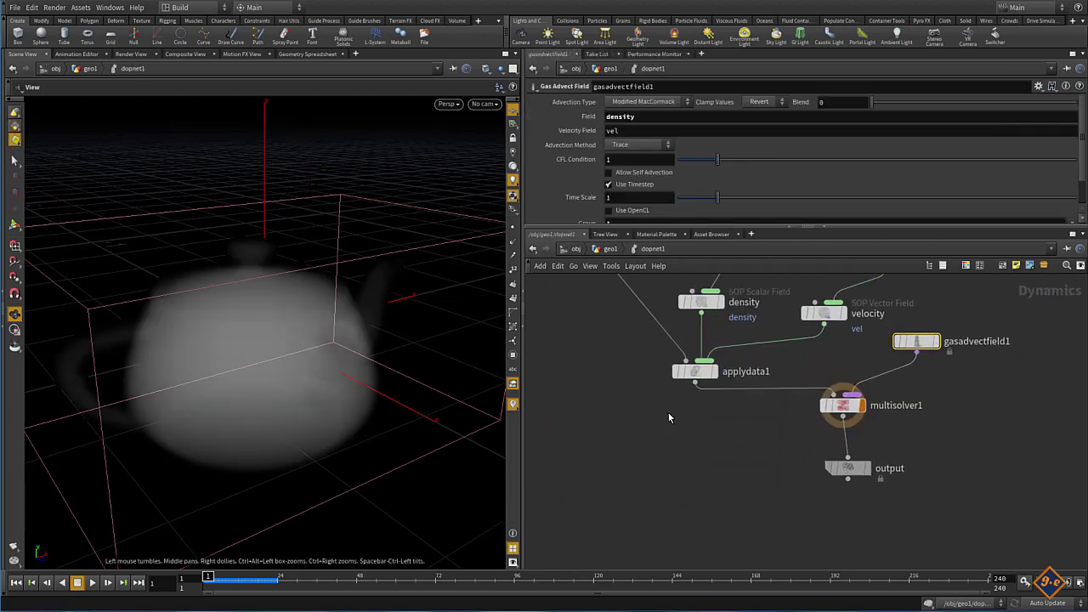
pyautogui.moveTo(693, 473); pyautogui.dragTo(717, 506, button='middle')
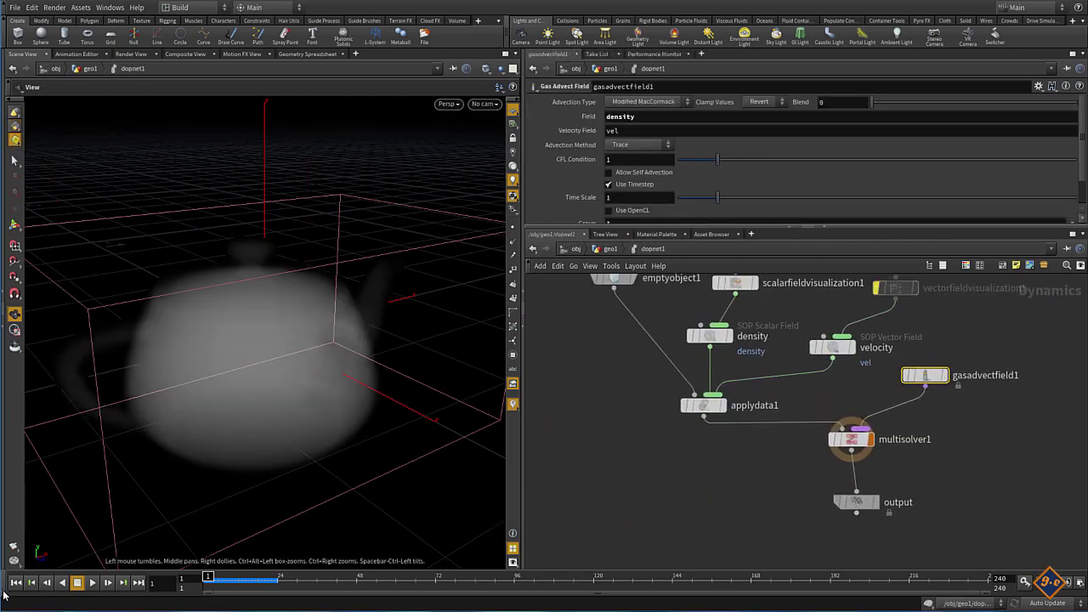
pyautogui.moveTo(204, 416)
pyautogui.mouseDown()
pyautogui.moveTo(232, 375)
pyautogui.moveTo(234, 396)
pyautogui.mouseUp()
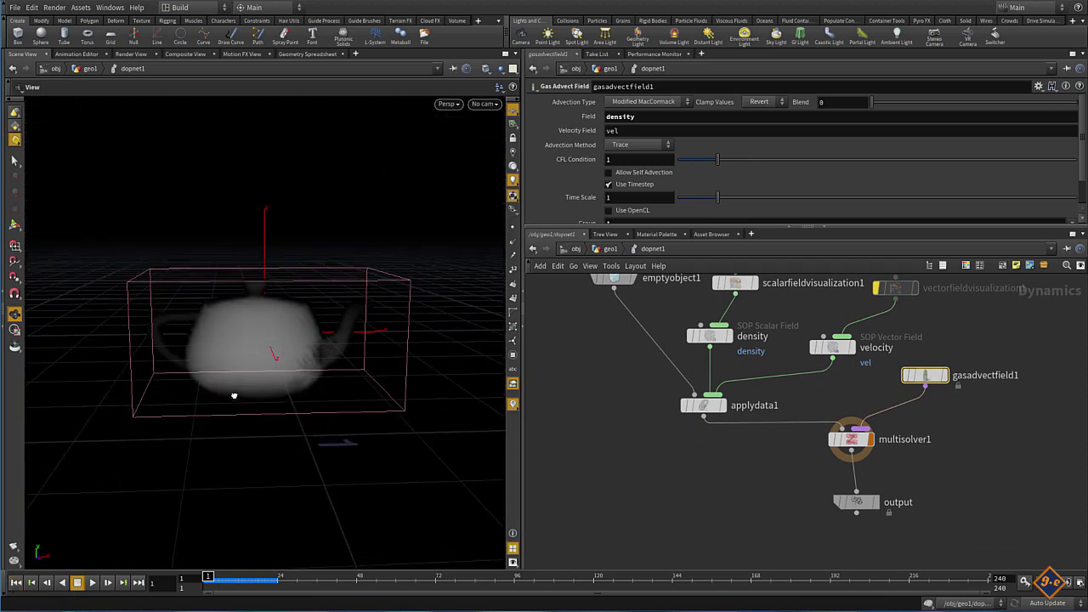
# Connect volumevop3's output into the DENSITY null, then return into geo1.
pyautogui.click(610, 249)
pyautogui.moveTo(655, 361); pyautogui.dragTo(764, 396, button='middle')
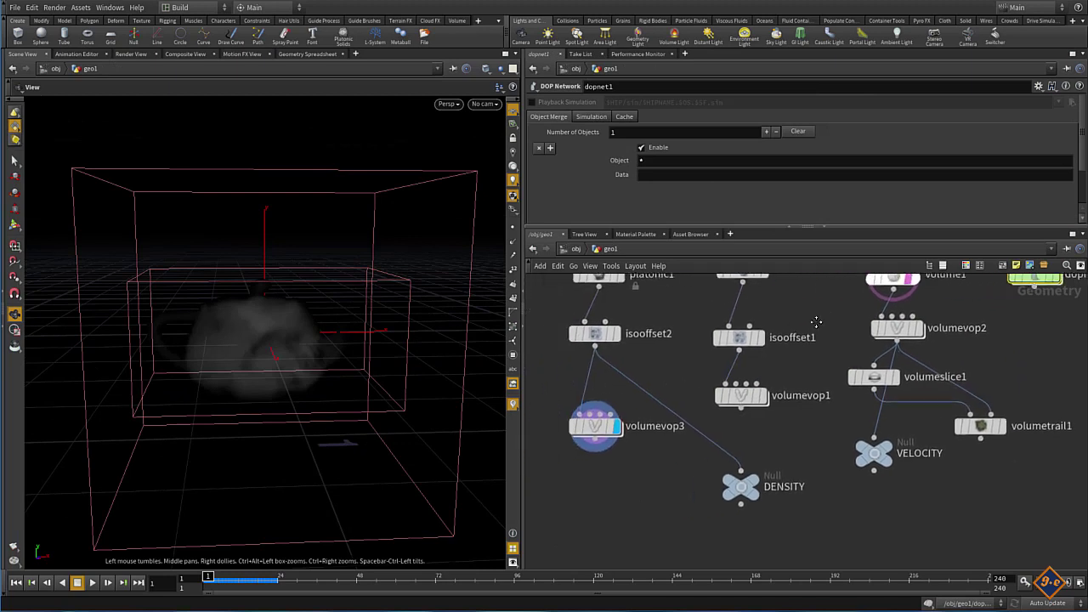
pyautogui.click(602, 466)
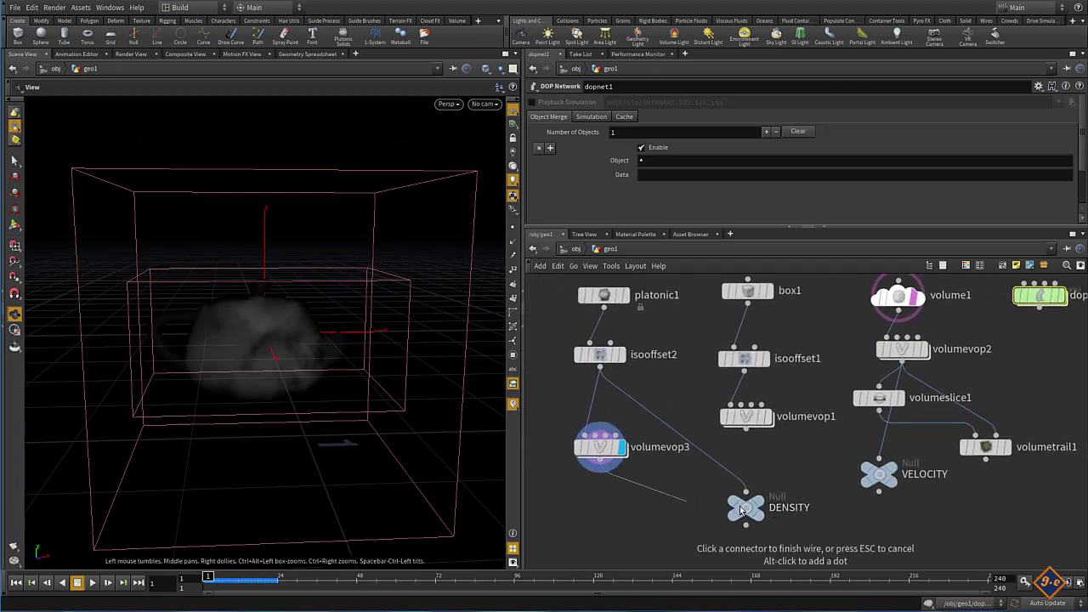
pyautogui.click(748, 510)
pyautogui.click(577, 249)
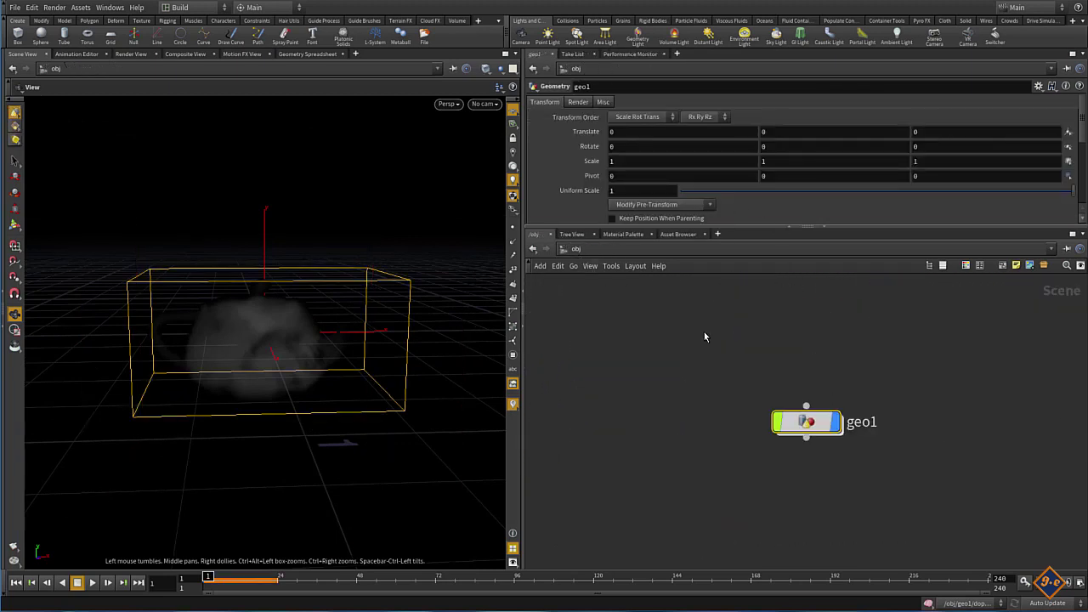
pyautogui.doubleClick(820, 429)
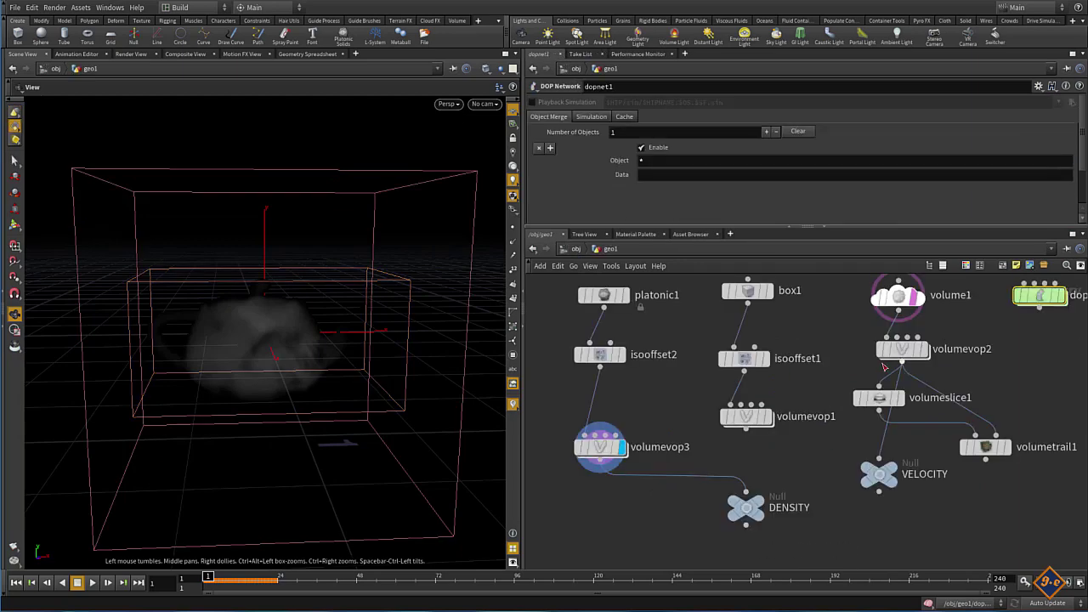
pyautogui.moveTo(961, 291); pyautogui.dragTo(833, 340, button='middle')
pyautogui.doubleClick(834, 340)
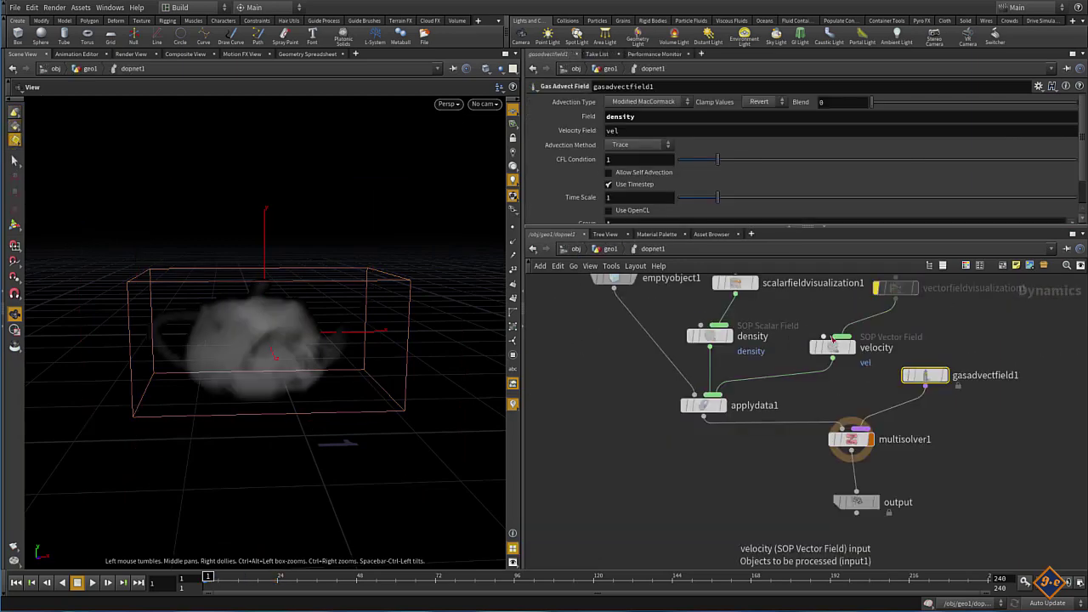
pyautogui.moveTo(312, 304)
pyautogui.mouseDown()
pyautogui.moveTo(351, 315)
pyautogui.moveTo(284, 372)
pyautogui.mouseUp()
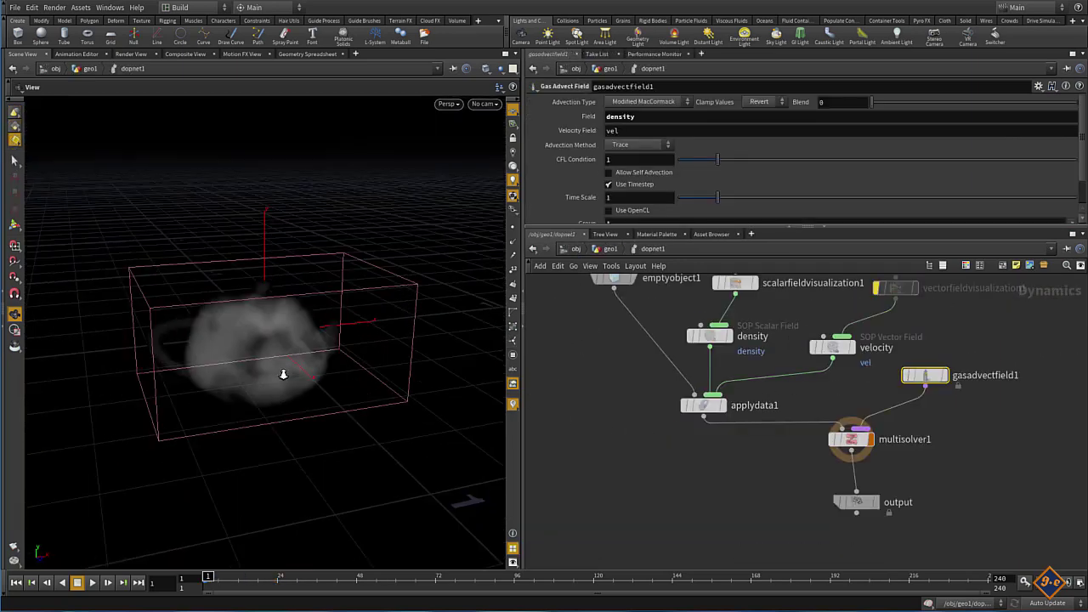
pyautogui.moveTo(309, 408); pyautogui.dragTo(289, 393)
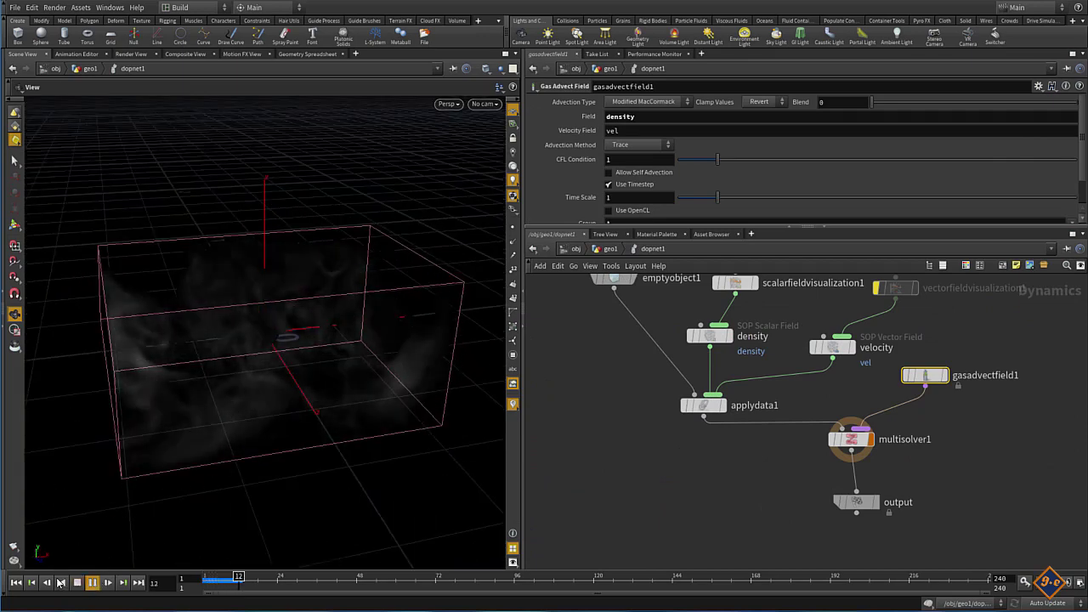
pyautogui.click(76, 583)
pyautogui.click(17, 585)
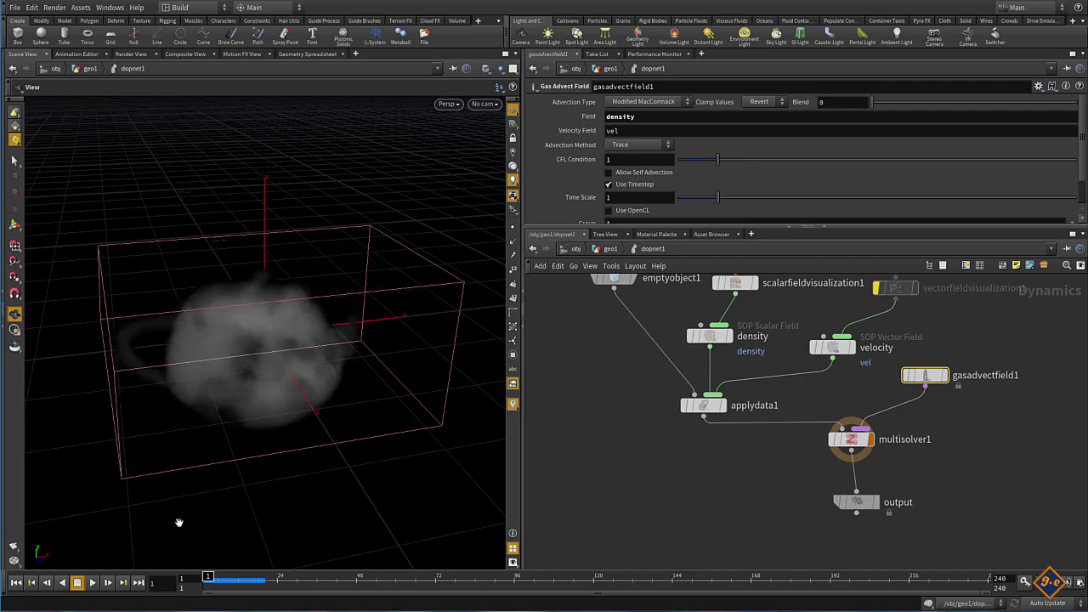
pyautogui.moveTo(178, 519)
pyautogui.mouseDown()
pyautogui.moveTo(282, 450)
pyautogui.moveTo(248, 451)
pyautogui.moveTo(281, 453)
pyautogui.mouseUp()
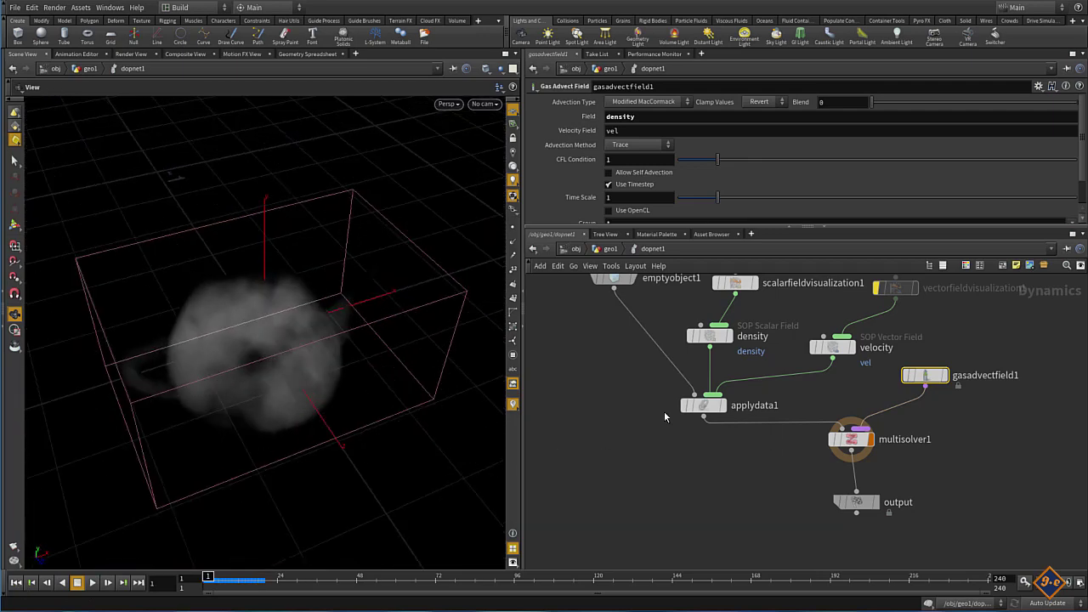
pyautogui.moveTo(697, 446); pyautogui.dragTo(663, 481, button='middle')
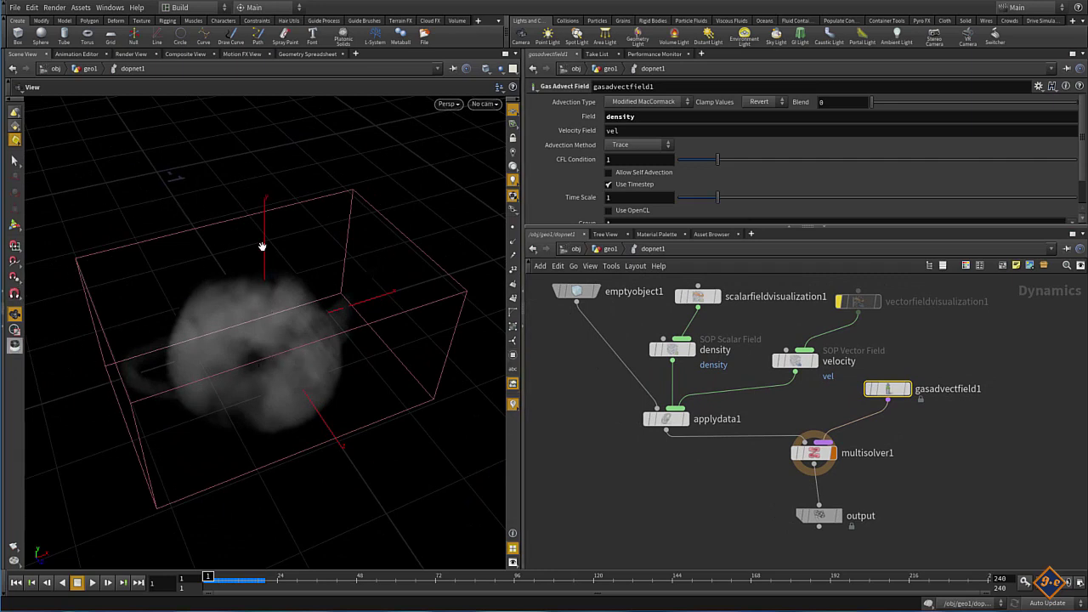
pyautogui.moveTo(245, 334)
pyautogui.mouseDown()
pyautogui.moveTo(267, 284)
pyautogui.moveTo(289, 289)
pyautogui.mouseUp()
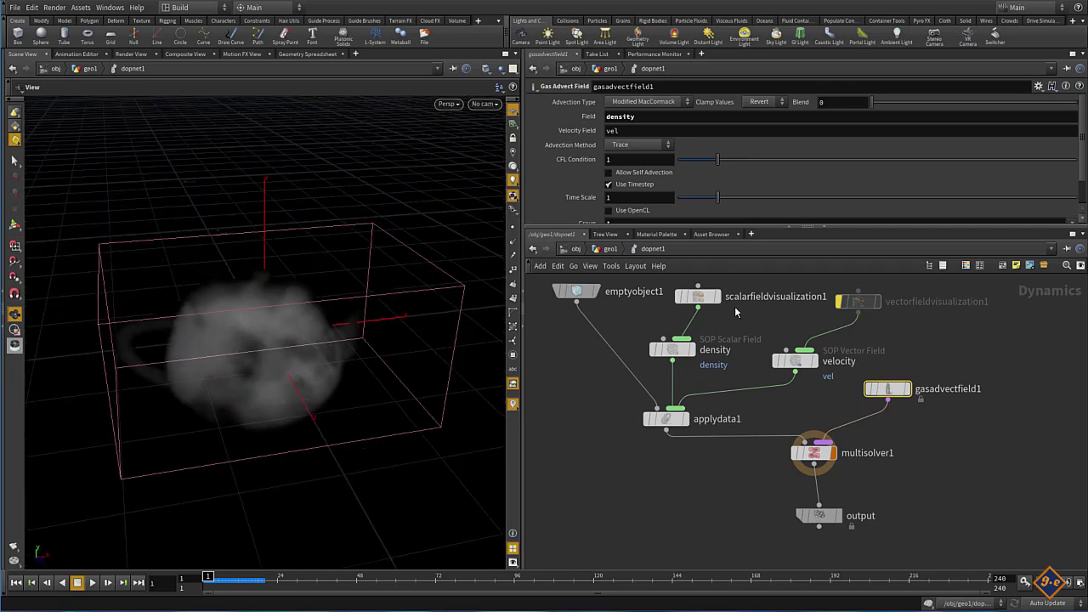